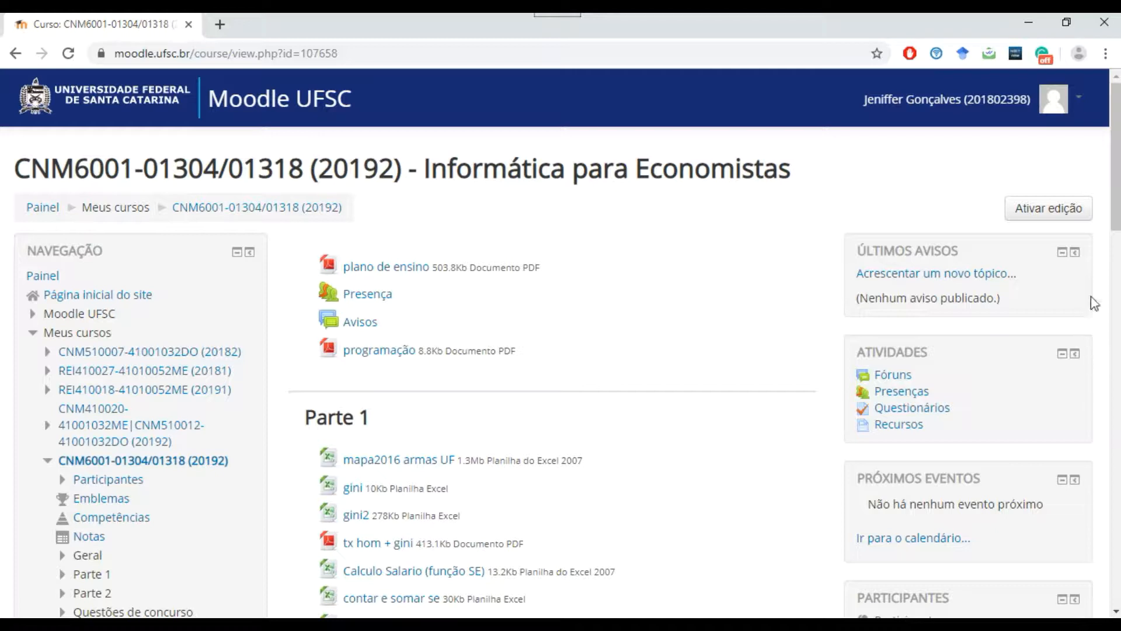
Download the "exercicios itau" spreadsheet from Parte 1 of the course page, open it in Excel and enable editing.
{"action": "left_click_drag", "start_coordinate": [1116, 209], "coordinate": [1117, 286]}
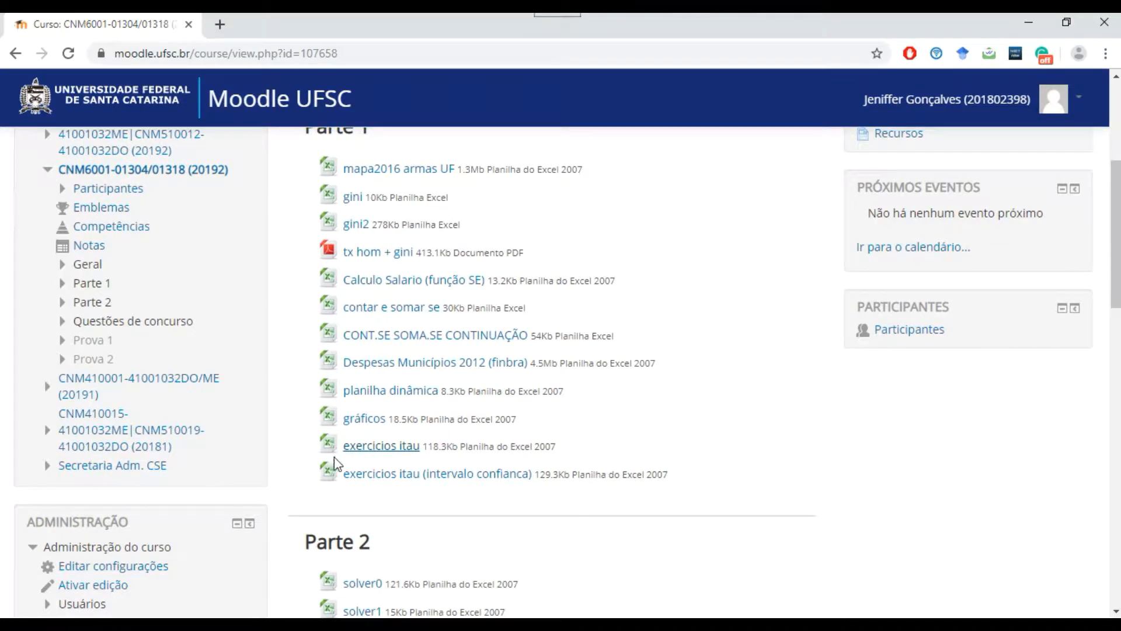
{"action": "left_click", "coordinate": [400, 450]}
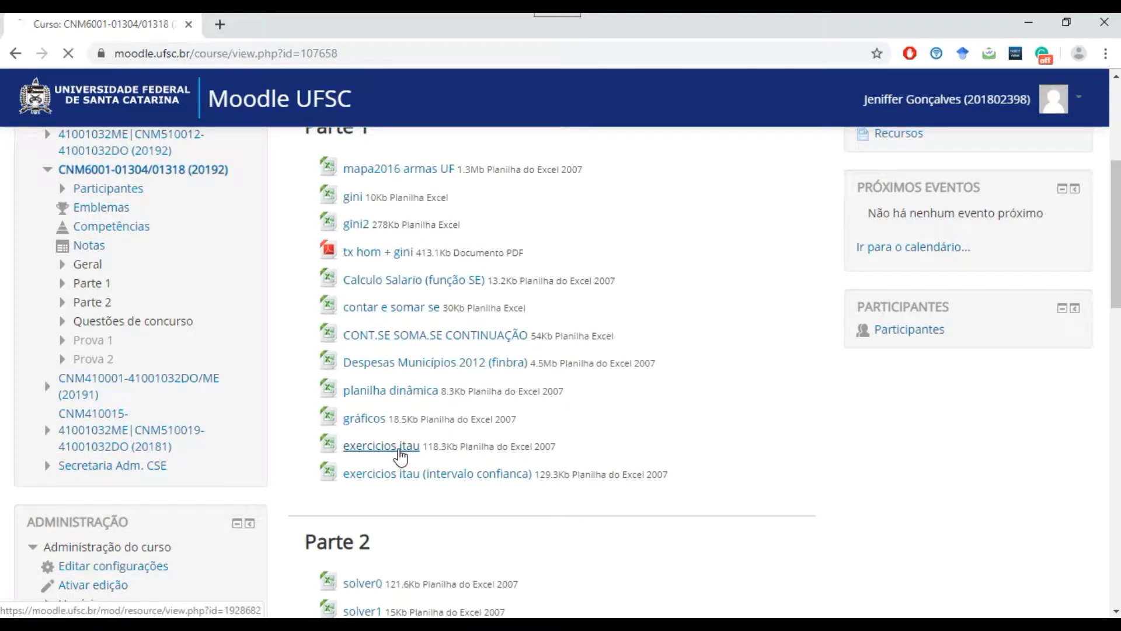
{"action": "left_click", "coordinate": [79, 593]}
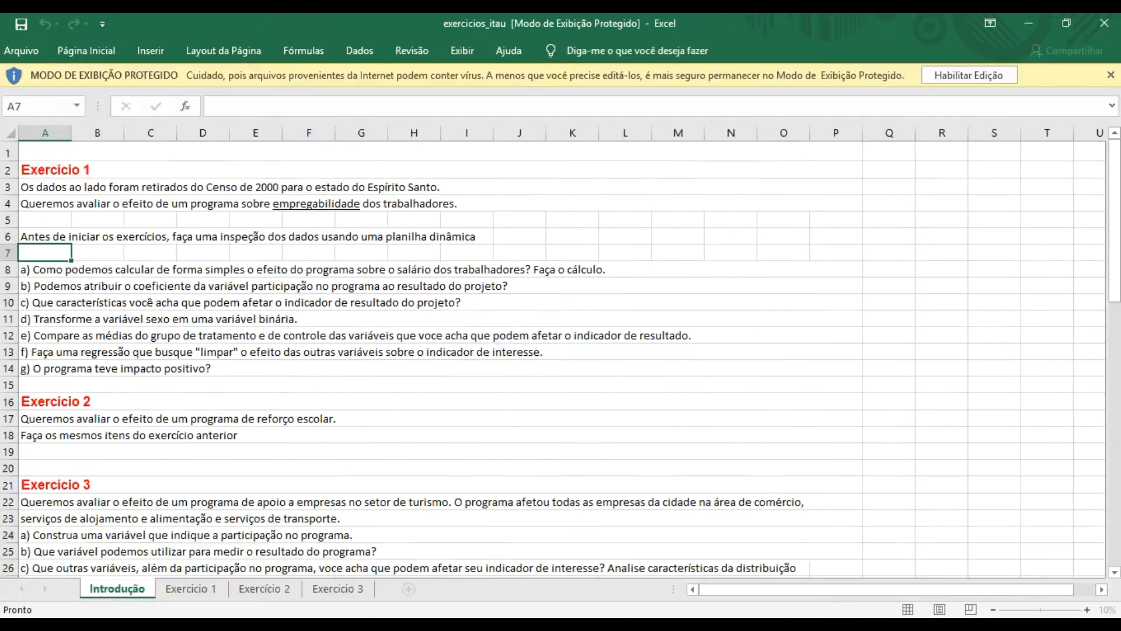
{"action": "left_click", "coordinate": [39, 403]}
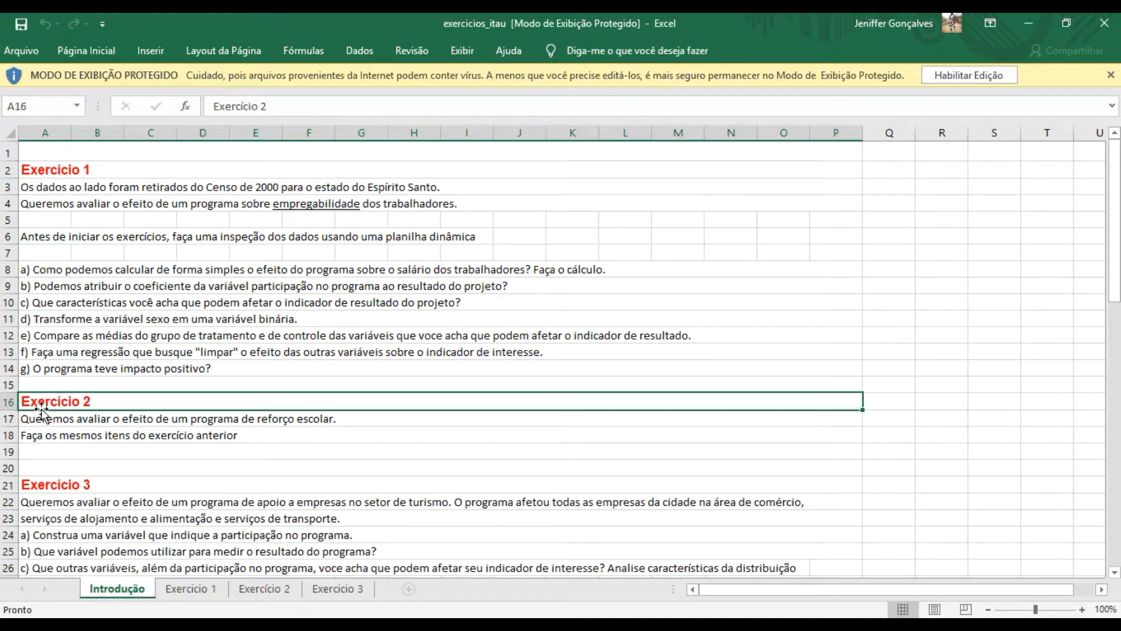
{"action": "left_click", "coordinate": [958, 78]}
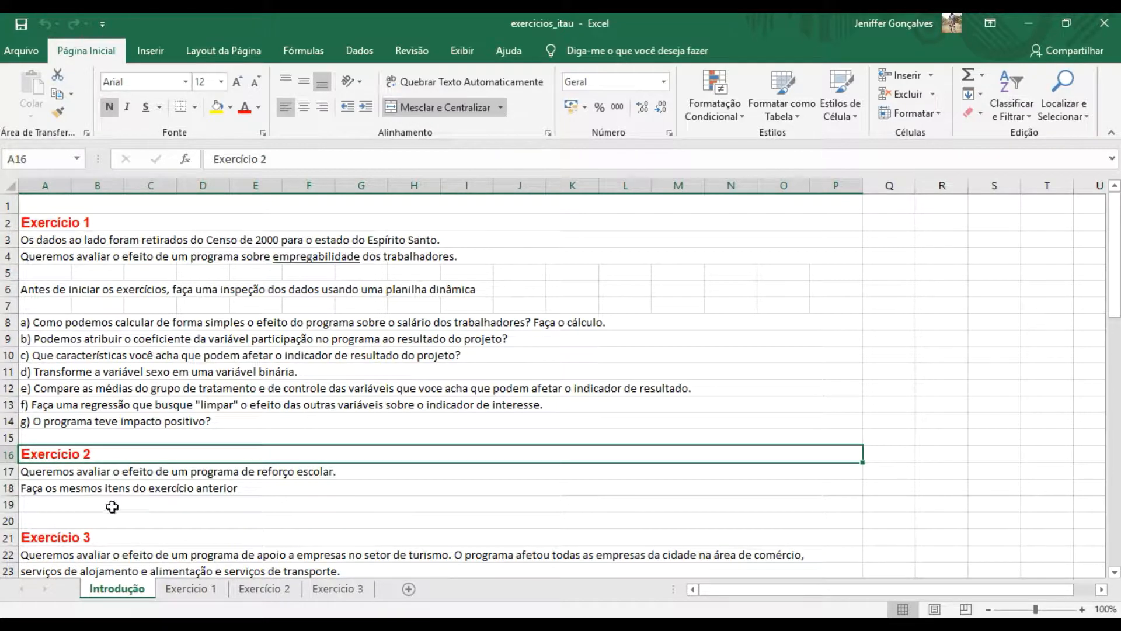
Insert 11 blank rows at row 19 of the Introdução sheet, between the Exercício 2 text and the Exercício 3 heading.
{"action": "left_click_drag", "start_coordinate": [88, 296], "coordinate": [135, 442]}
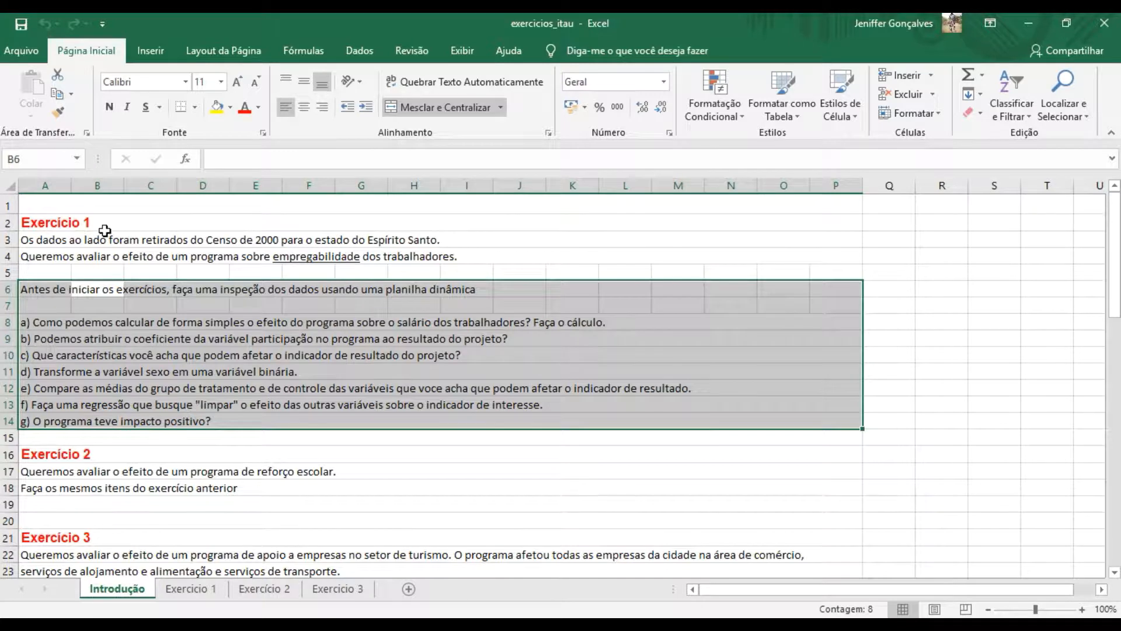
{"action": "left_click", "coordinate": [159, 222]}
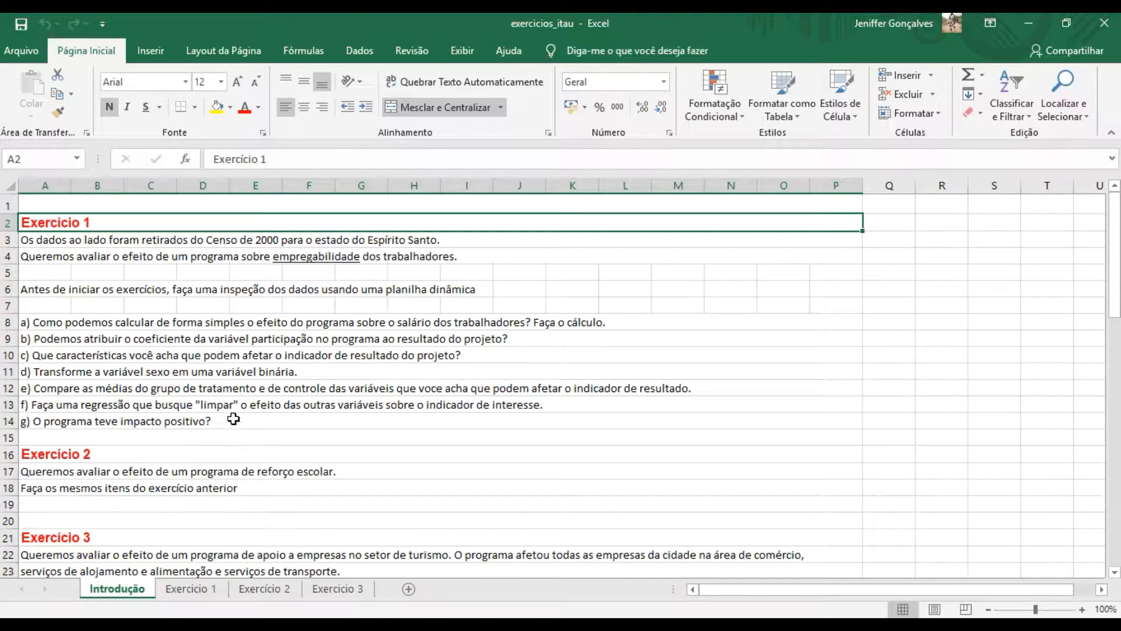
{"action": "left_click_drag", "start_coordinate": [1117, 251], "coordinate": [1116, 300]}
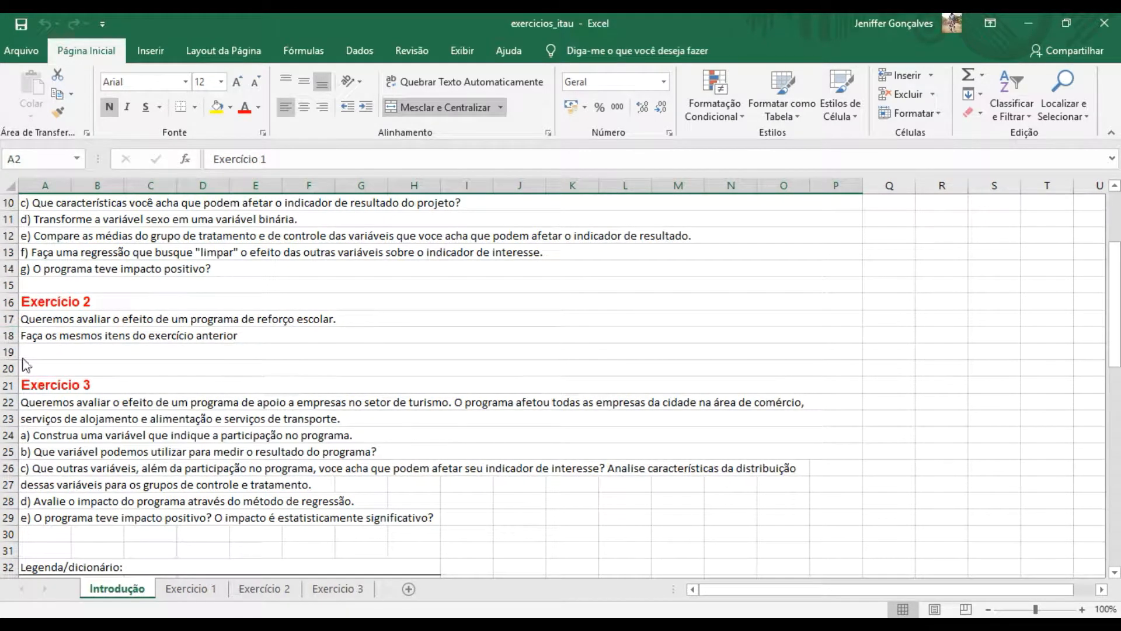
{"action": "left_click_drag", "start_coordinate": [7, 351], "coordinate": [8, 517]}
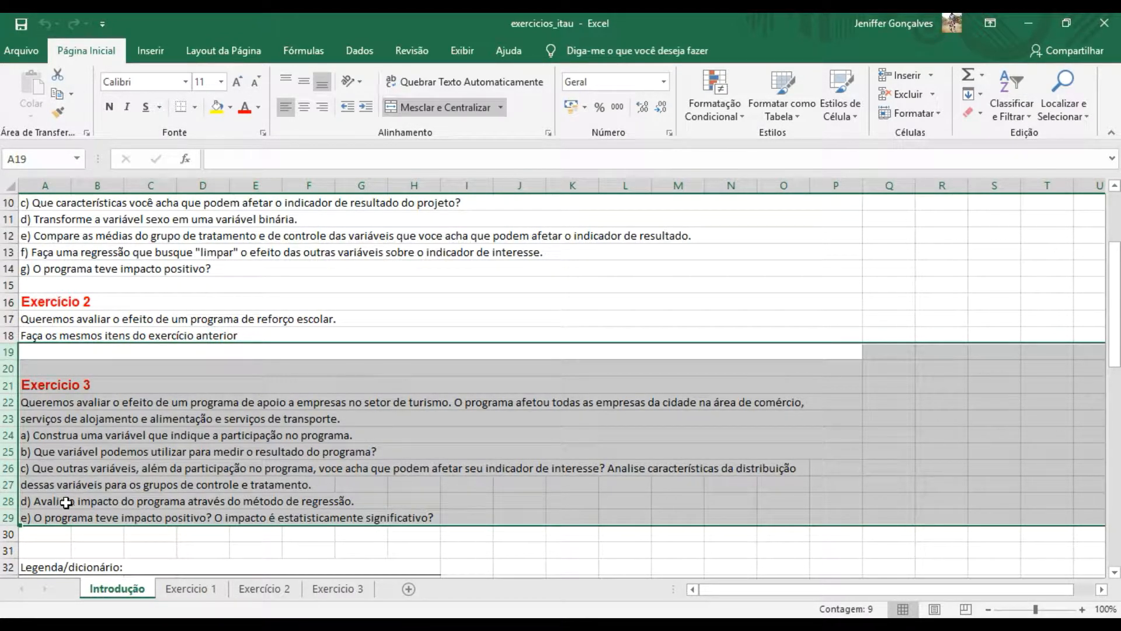
{"action": "right_click", "coordinate": [11, 373]}
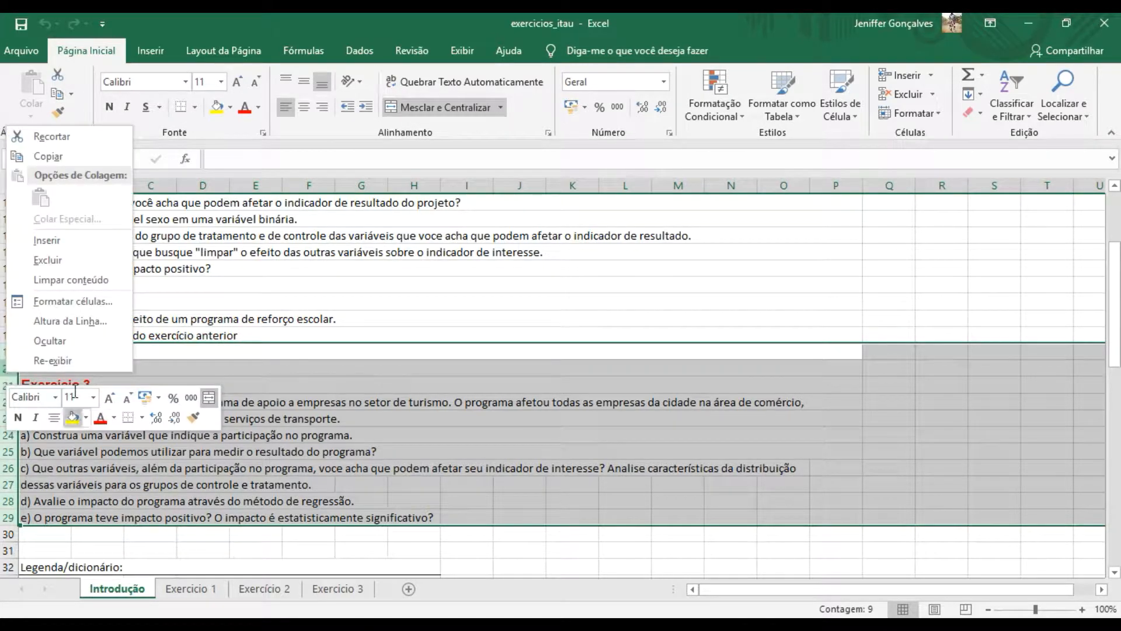
{"action": "left_click", "coordinate": [47, 240]}
Copy the Exercício 1 instruction and items a) to g) from rows 6–14 into the blank area under Exercício 2, starting at A20.
{"action": "left_click_drag", "start_coordinate": [1111, 285], "coordinate": [1111, 246]}
{"action": "left_click", "coordinate": [23, 270]}
{"action": "left_click_drag", "start_coordinate": [24, 271], "coordinate": [34, 397]}
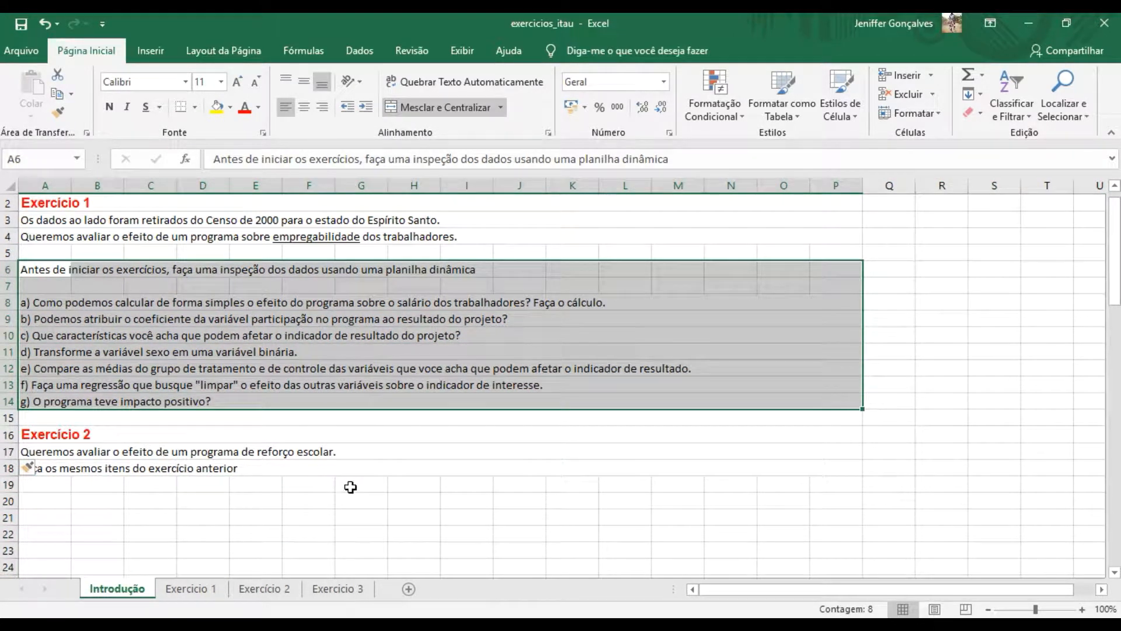
{"action": "key", "text": "ctrl+c"}
{"action": "left_click_drag", "start_coordinate": [1114, 251], "coordinate": [1115, 292]}
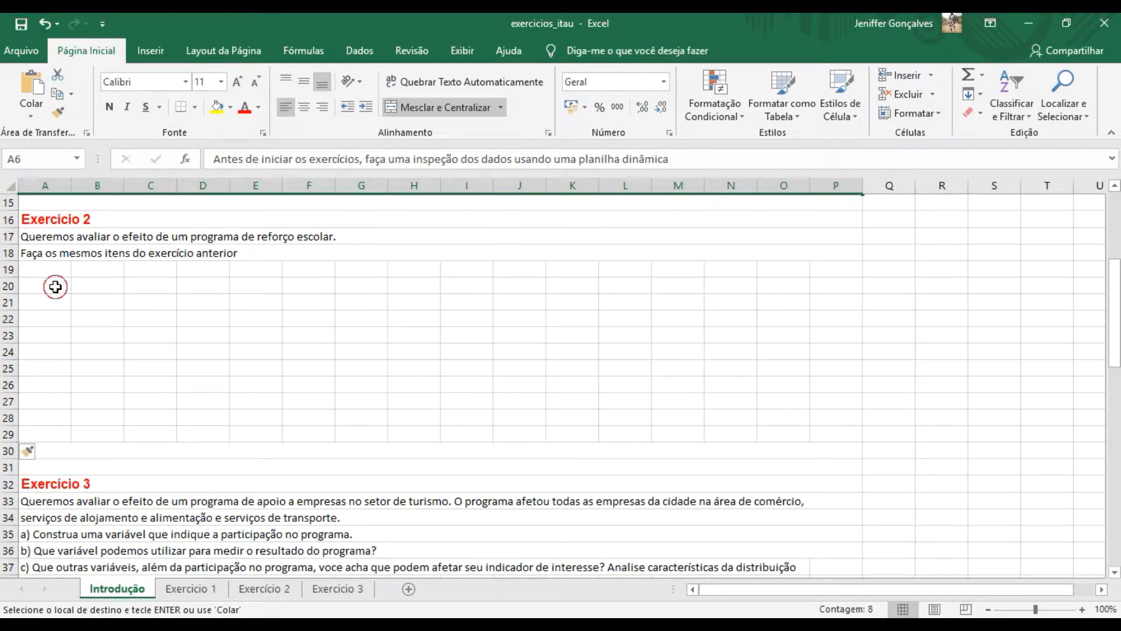
{"action": "left_click", "coordinate": [55, 285]}
{"action": "key", "text": "Return"}
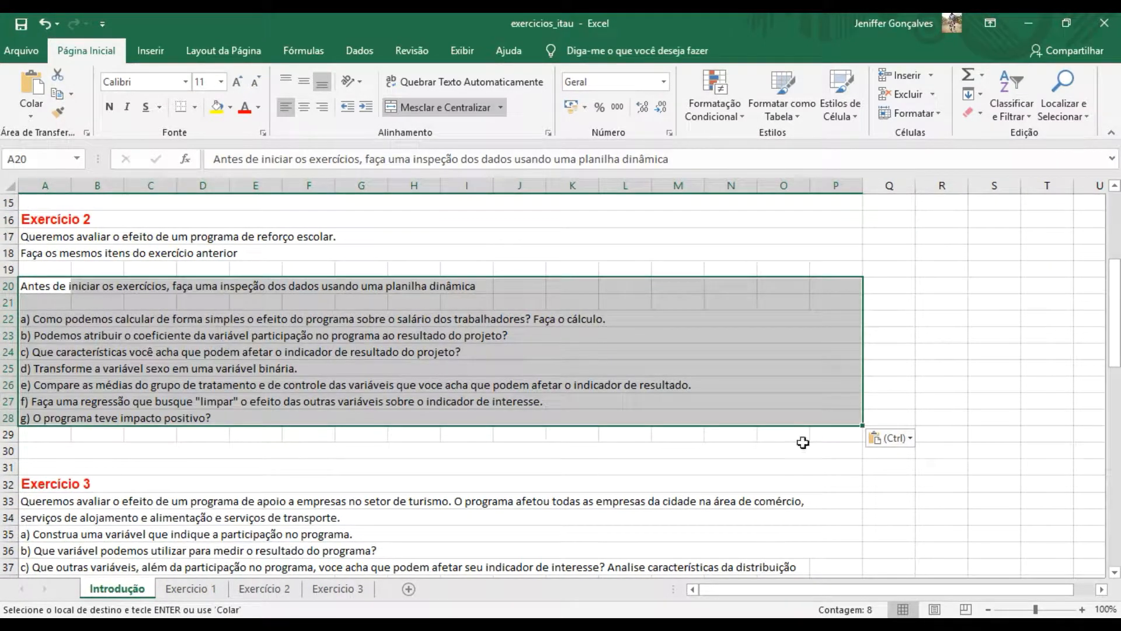
{"action": "left_click_drag", "start_coordinate": [1119, 335], "coordinate": [1116, 341]}
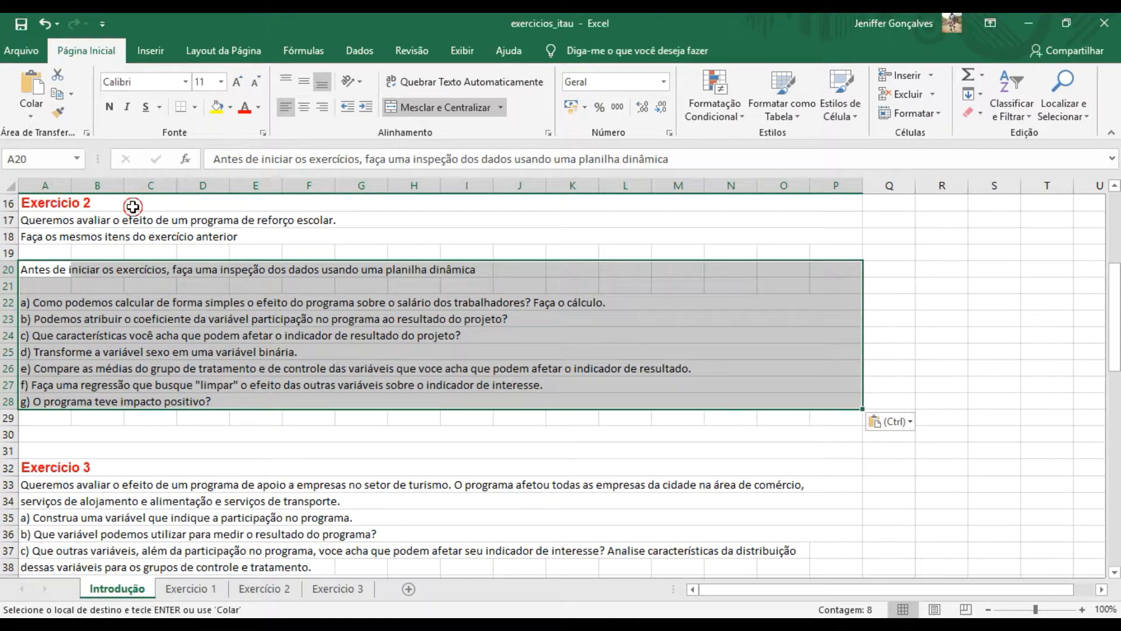
{"action": "left_click", "coordinate": [133, 206]}
{"action": "left_click", "coordinate": [109, 223]}
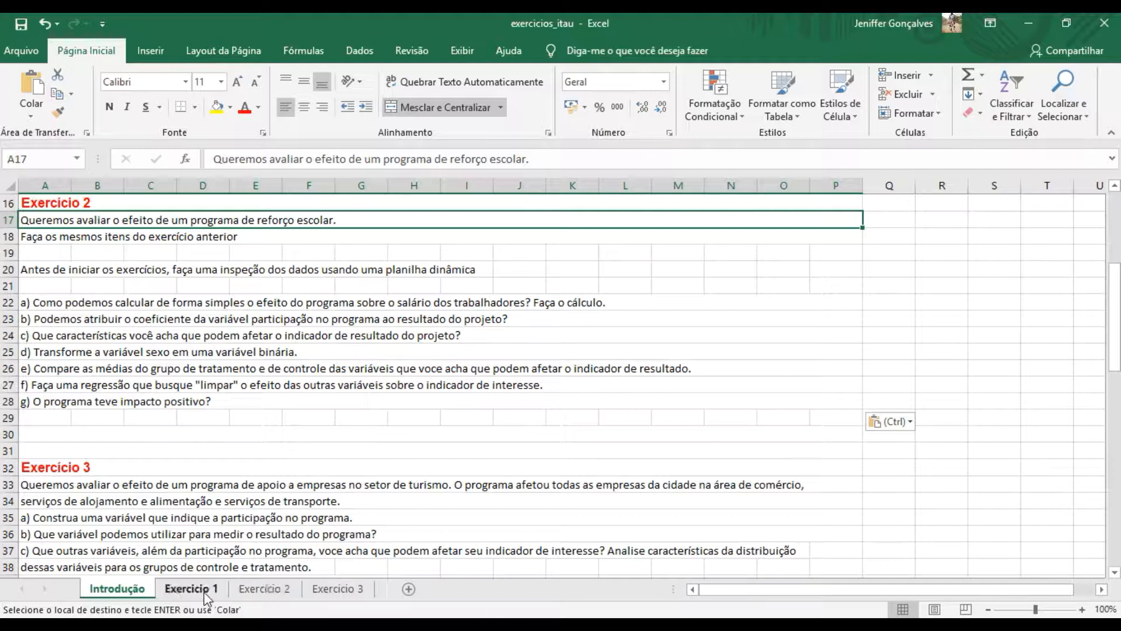
Open the Exercício 2 data sheet and examine the Matricula column and its first student entries.
{"action": "left_click", "coordinate": [264, 589]}
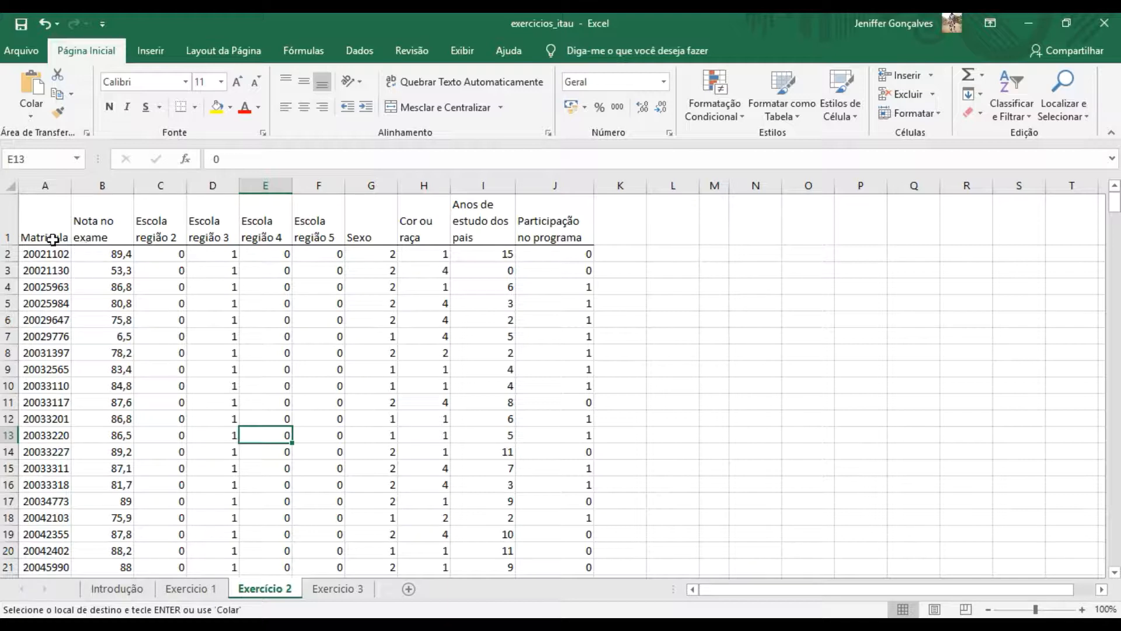
{"action": "left_click", "coordinate": [35, 200]}
{"action": "left_click", "coordinate": [23, 185]}
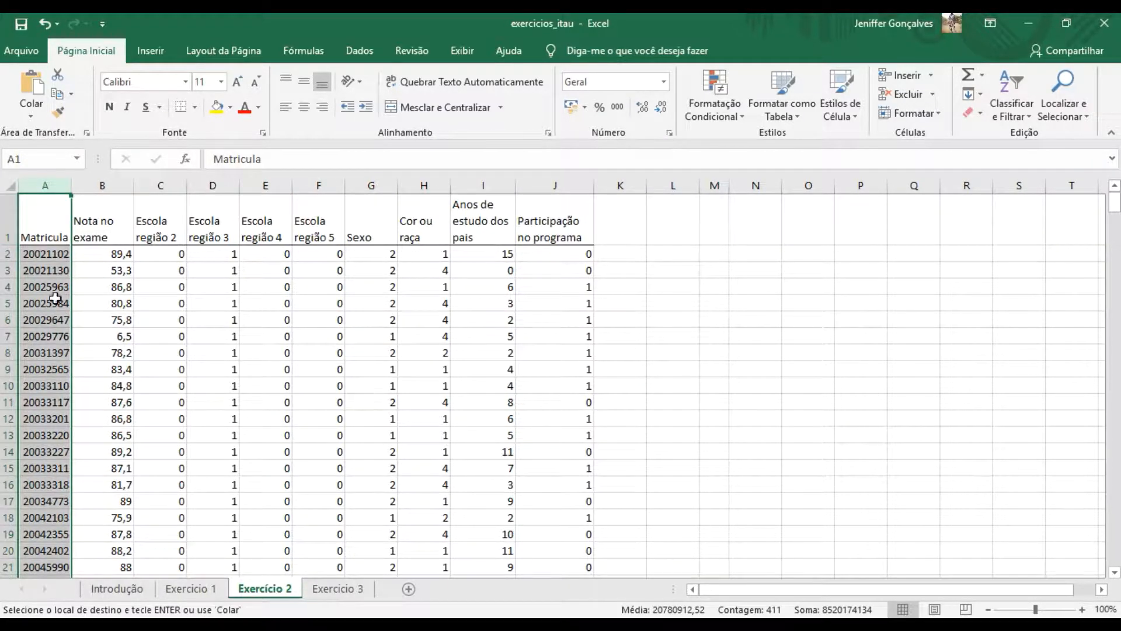
{"action": "left_click", "coordinate": [56, 255]}
{"action": "left_click", "coordinate": [36, 274]}
{"action": "left_click", "coordinate": [34, 286]}
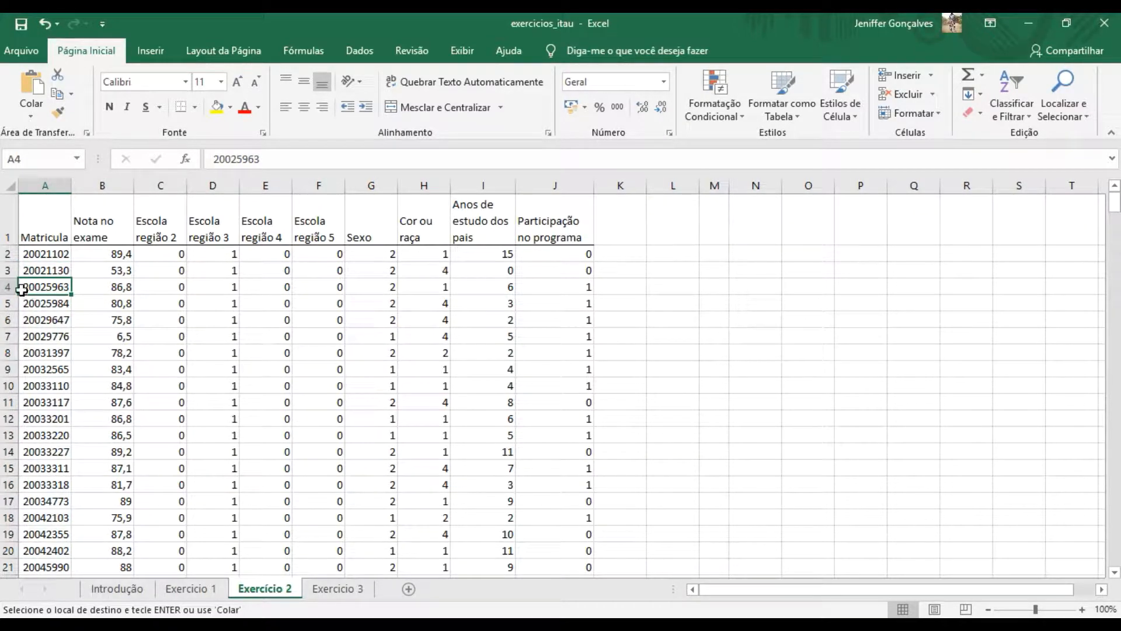
{"action": "left_click", "coordinate": [55, 255]}
{"action": "left_click", "coordinate": [47, 270]}
{"action": "left_click", "coordinate": [44, 286]}
{"action": "left_click", "coordinate": [46, 185]}
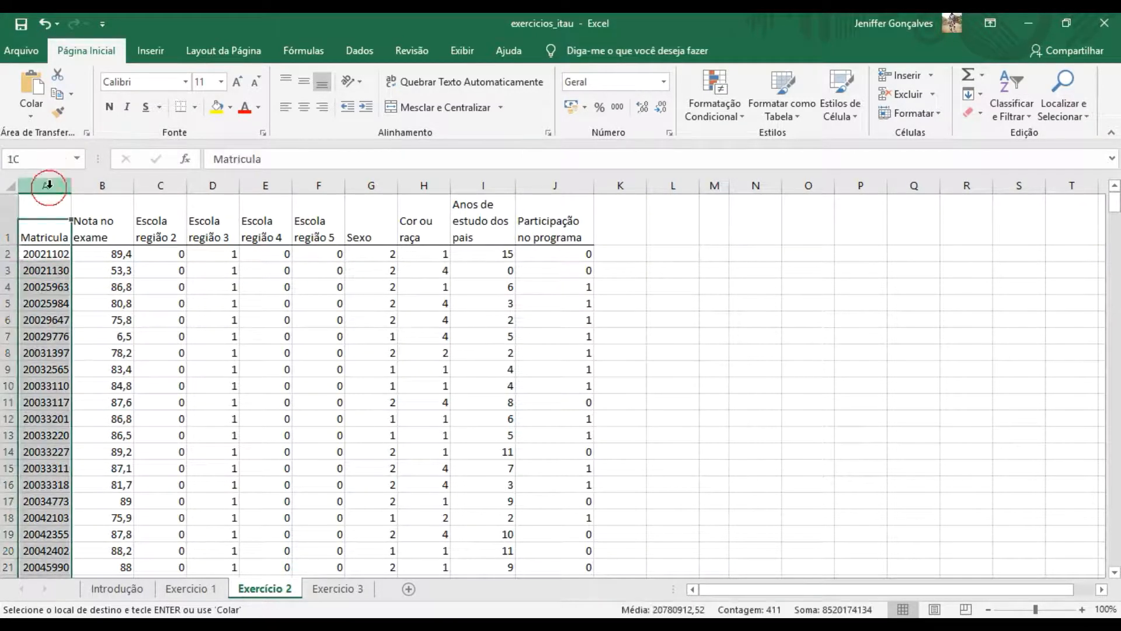
Examine the Nota no exame column and the four Escola região columns, C to F.
{"action": "left_click", "coordinate": [103, 185]}
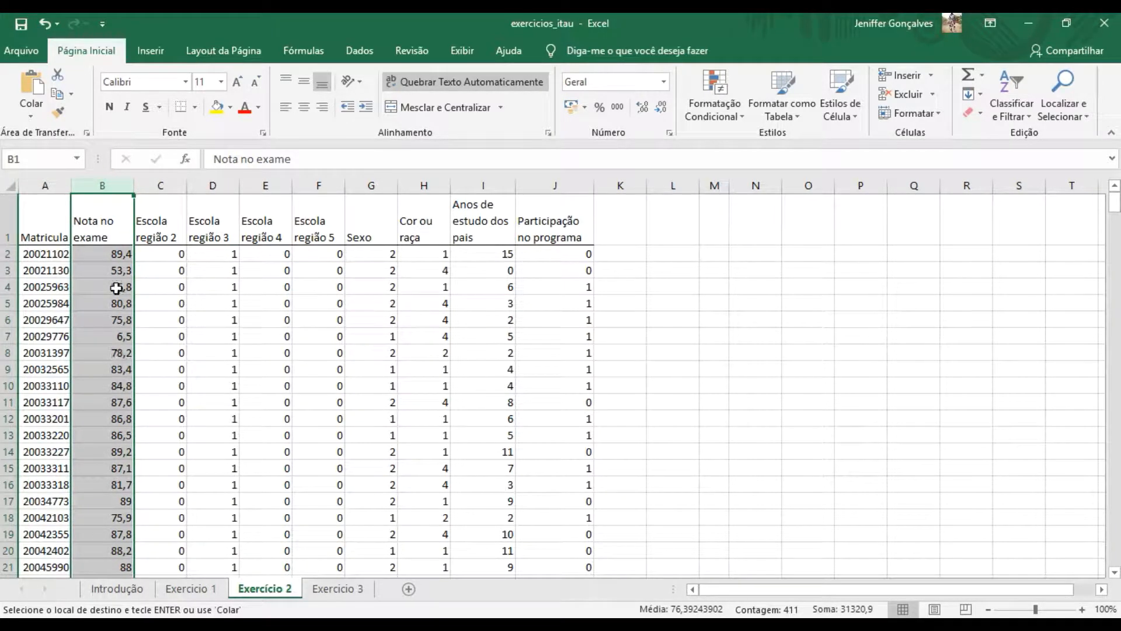
{"action": "left_click", "coordinate": [101, 255]}
{"action": "left_click", "coordinate": [98, 269]}
{"action": "left_click", "coordinate": [101, 286]}
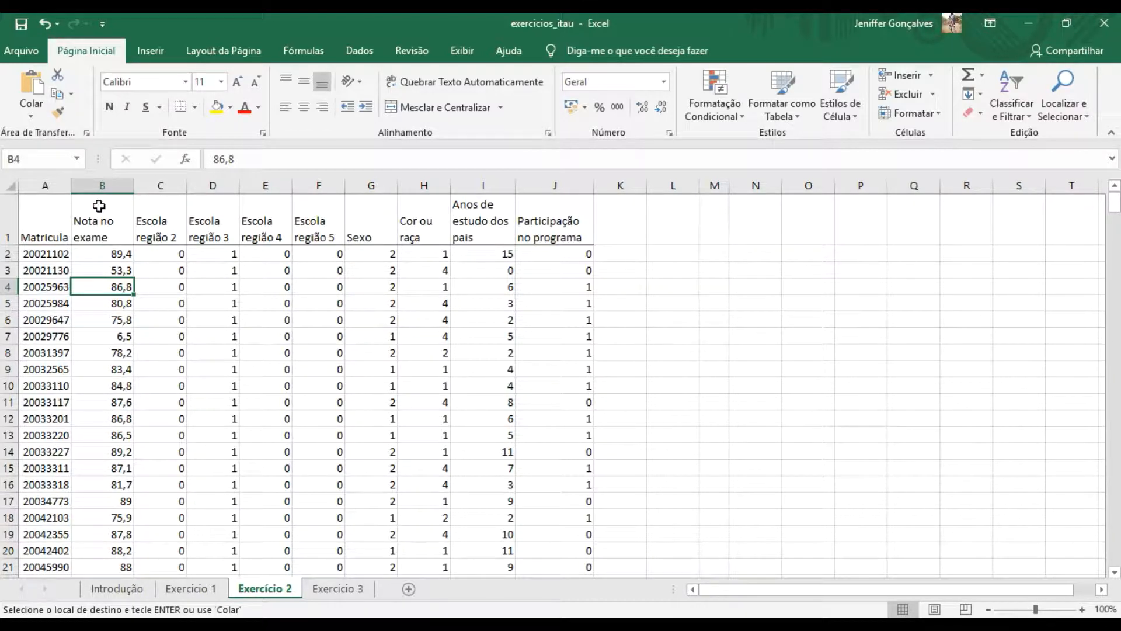
{"action": "left_click", "coordinate": [100, 186]}
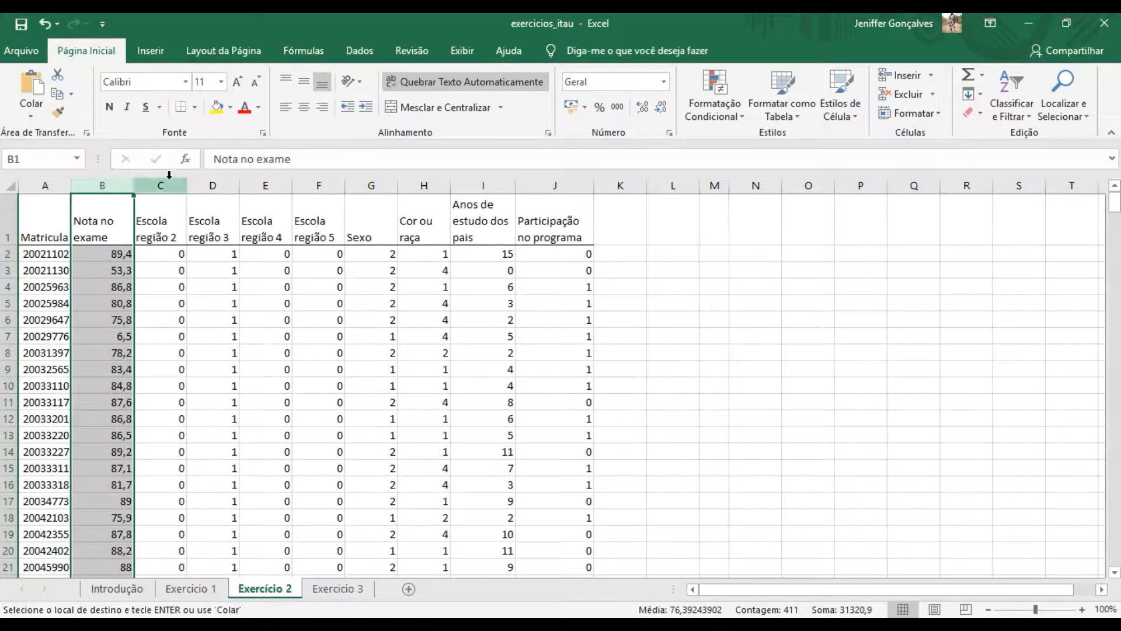
{"action": "left_click_drag", "start_coordinate": [168, 186], "coordinate": [334, 199]}
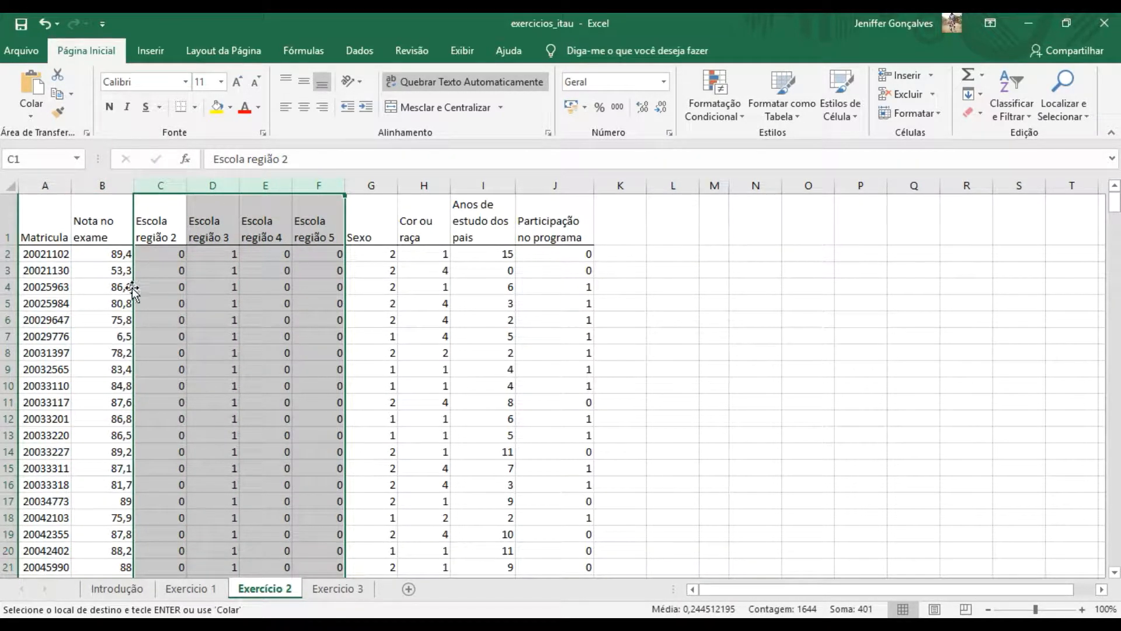
Examine the Sexo, Cor ou raça, Anos de estudo dos pais and Participação no programa columns and their sample values.
{"action": "left_click", "coordinate": [371, 185]}
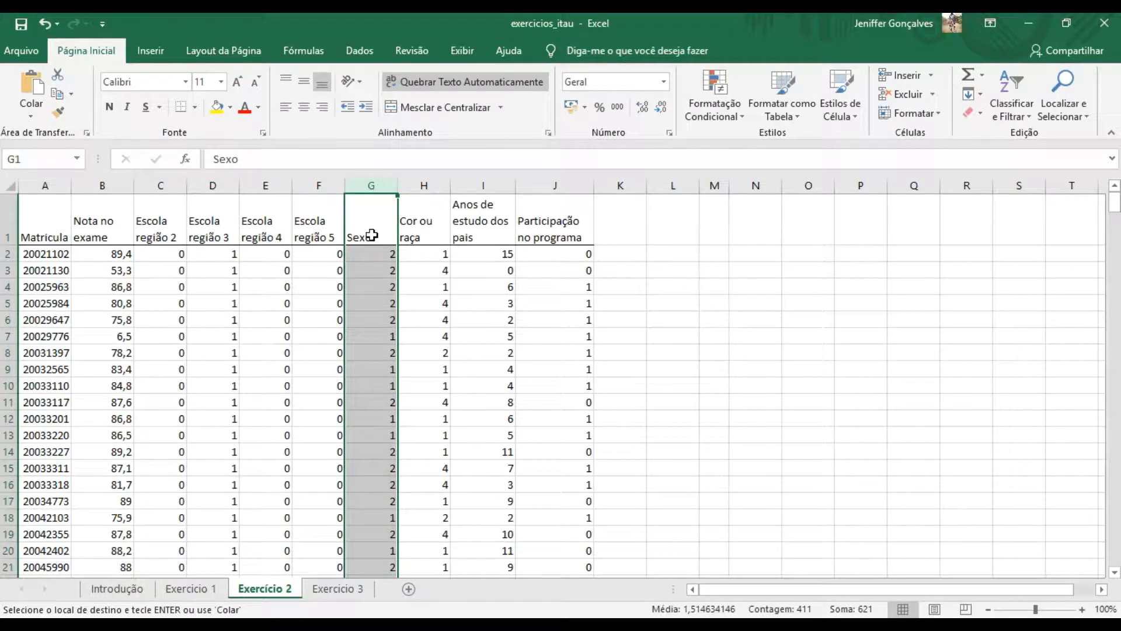
{"action": "left_click", "coordinate": [369, 336]}
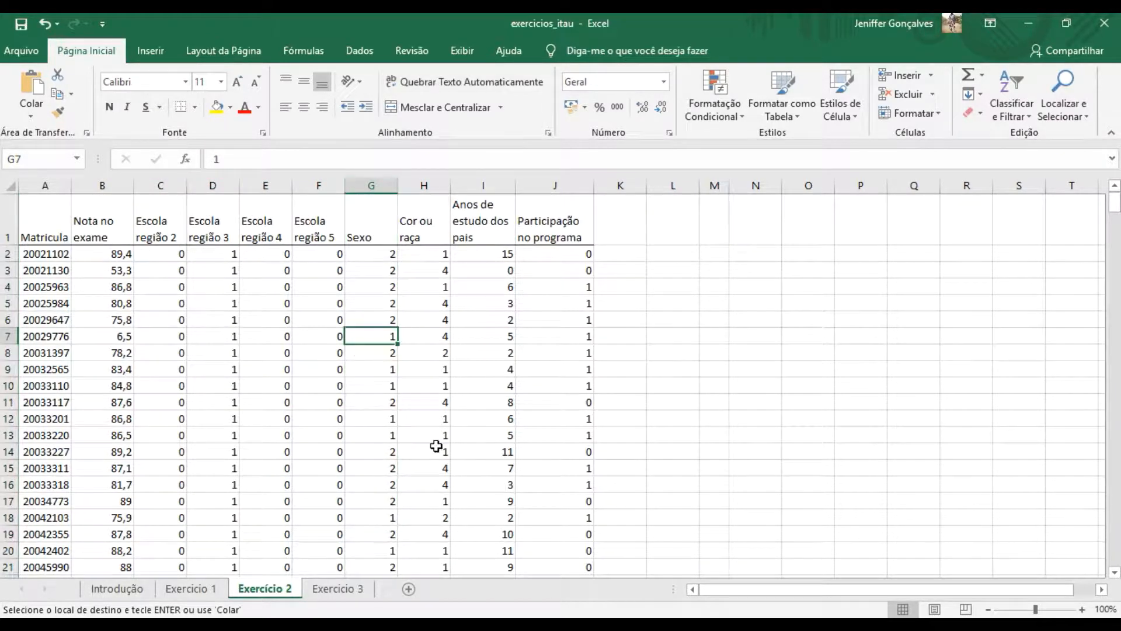
{"action": "left_click", "coordinate": [371, 320]}
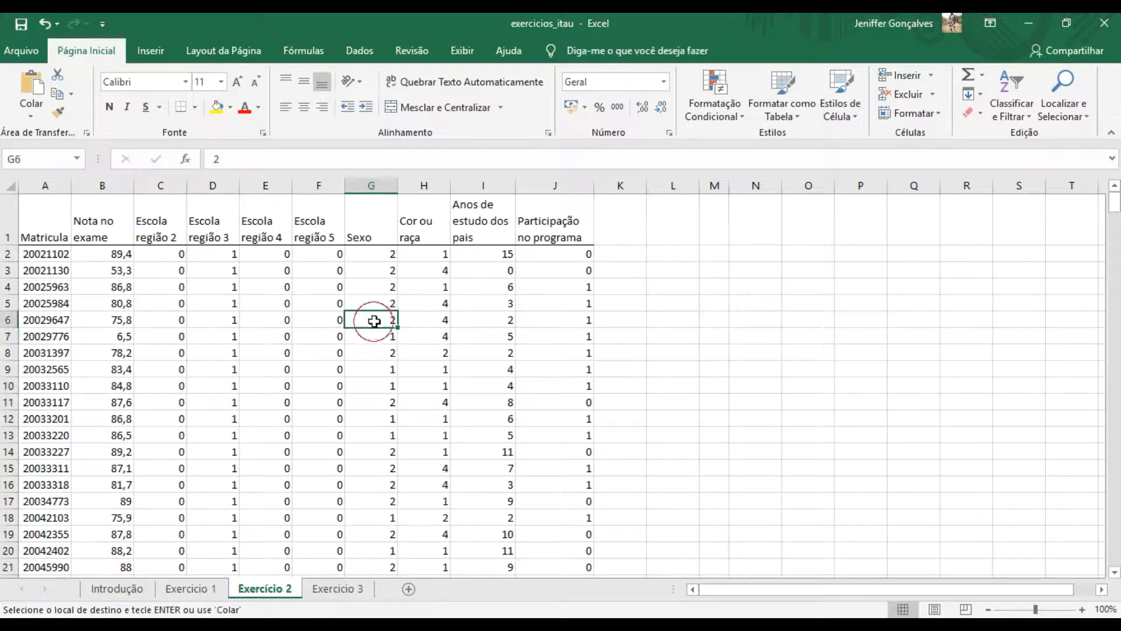
{"action": "left_click", "coordinate": [440, 183]}
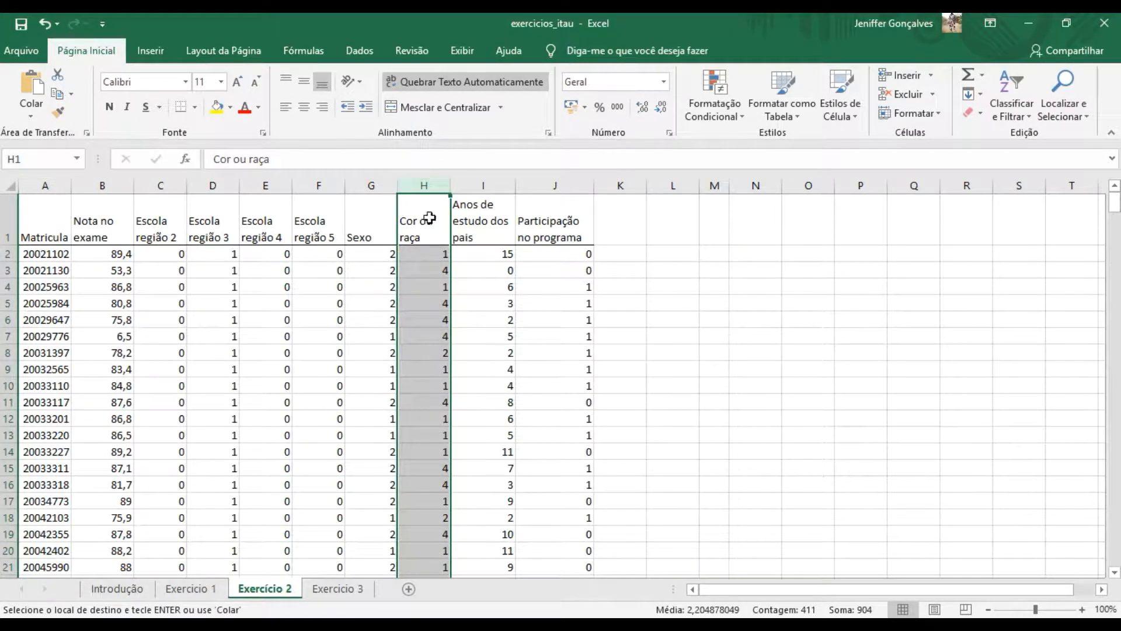
{"action": "left_click", "coordinate": [486, 185]}
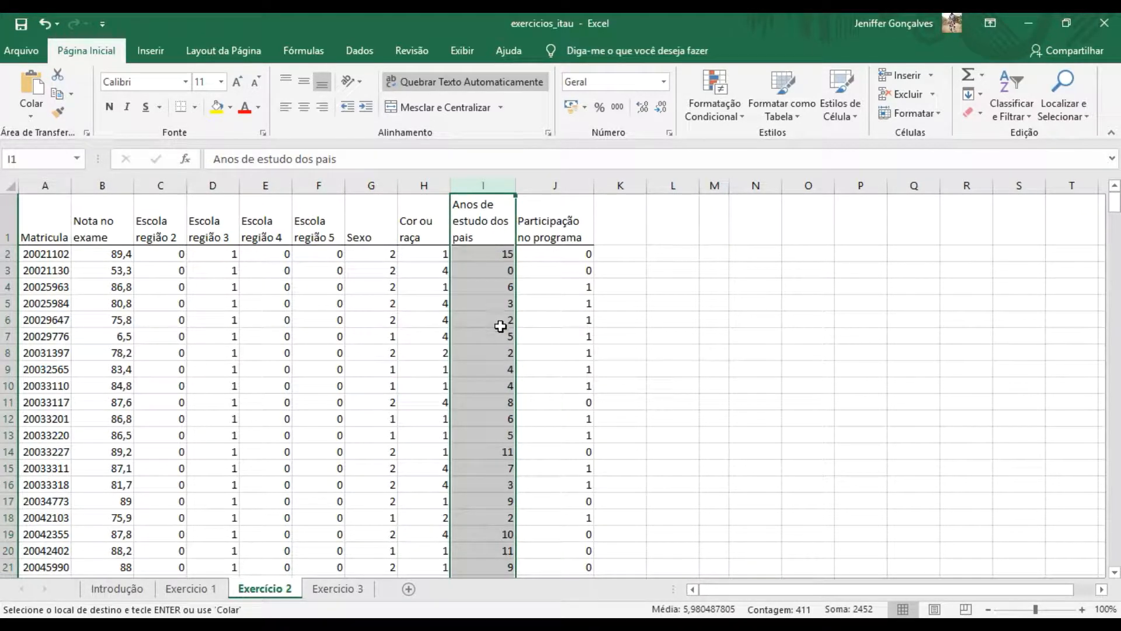
{"action": "left_click", "coordinate": [501, 253]}
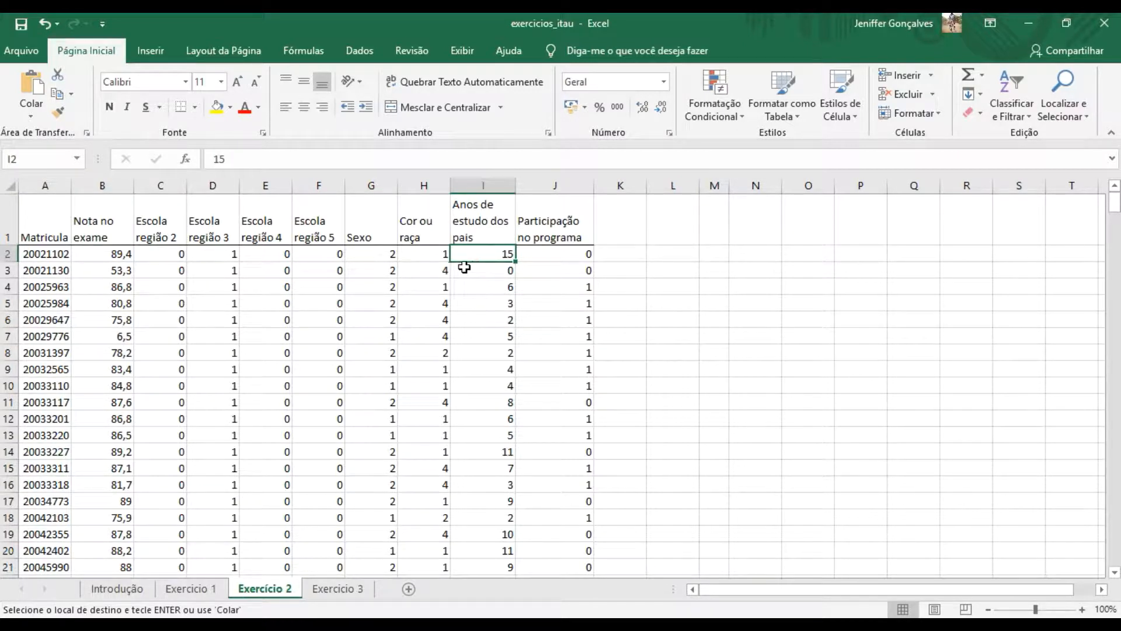
{"action": "left_click", "coordinate": [539, 256]}
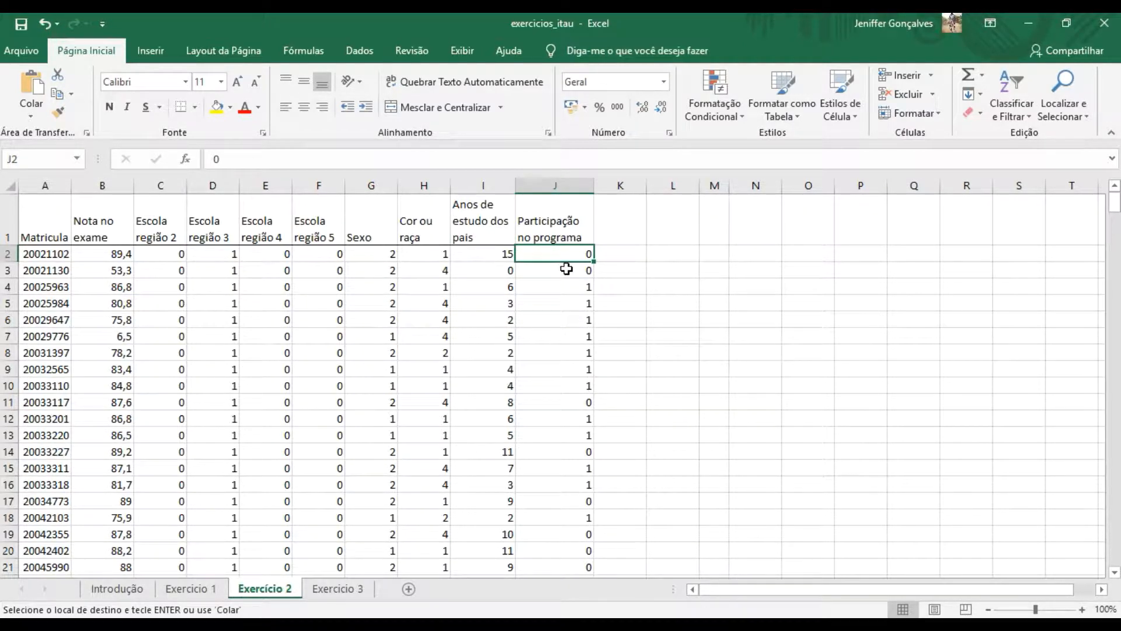
{"action": "left_click", "coordinate": [567, 287]}
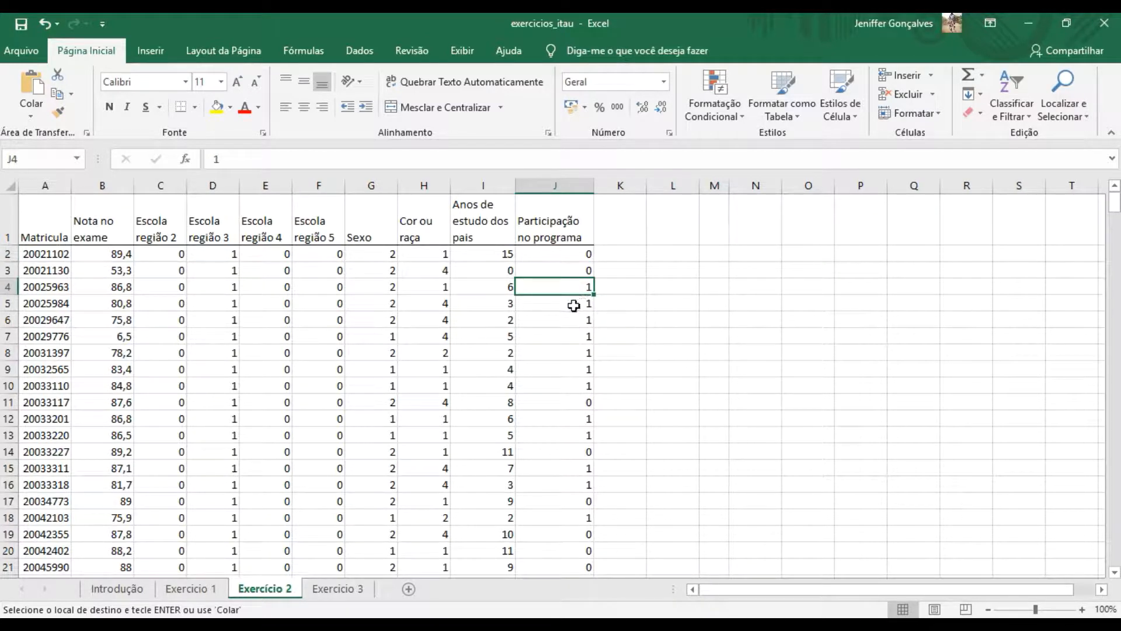
Examine the first student's record in row 2, from school region and sex to parents' schooling and program participation.
{"action": "left_click", "coordinate": [7, 255]}
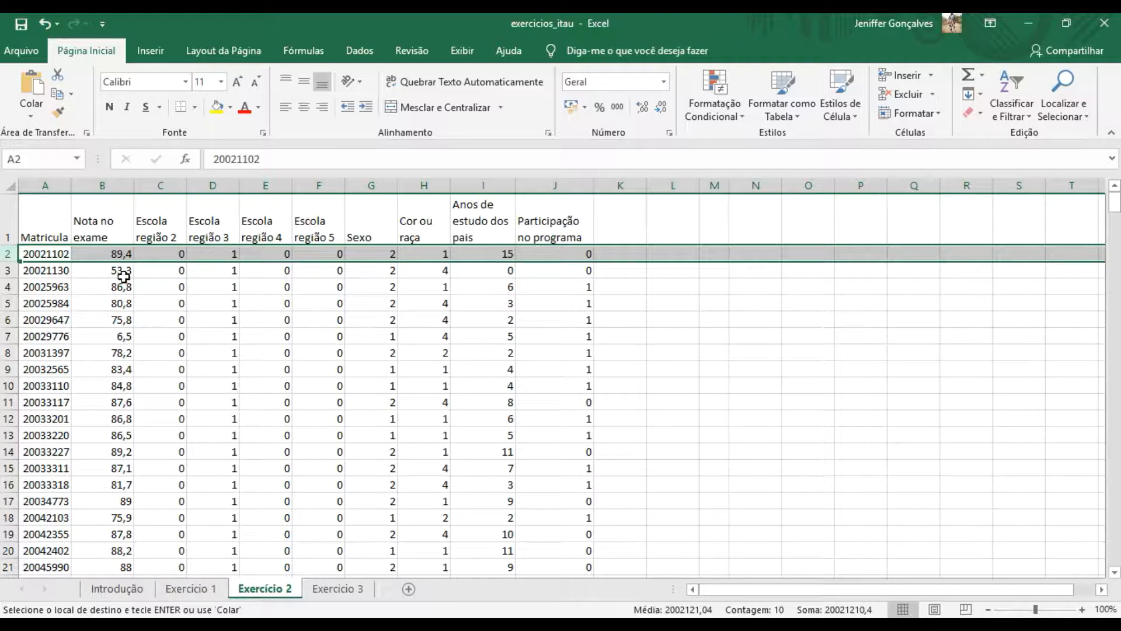
{"action": "left_click", "coordinate": [218, 257]}
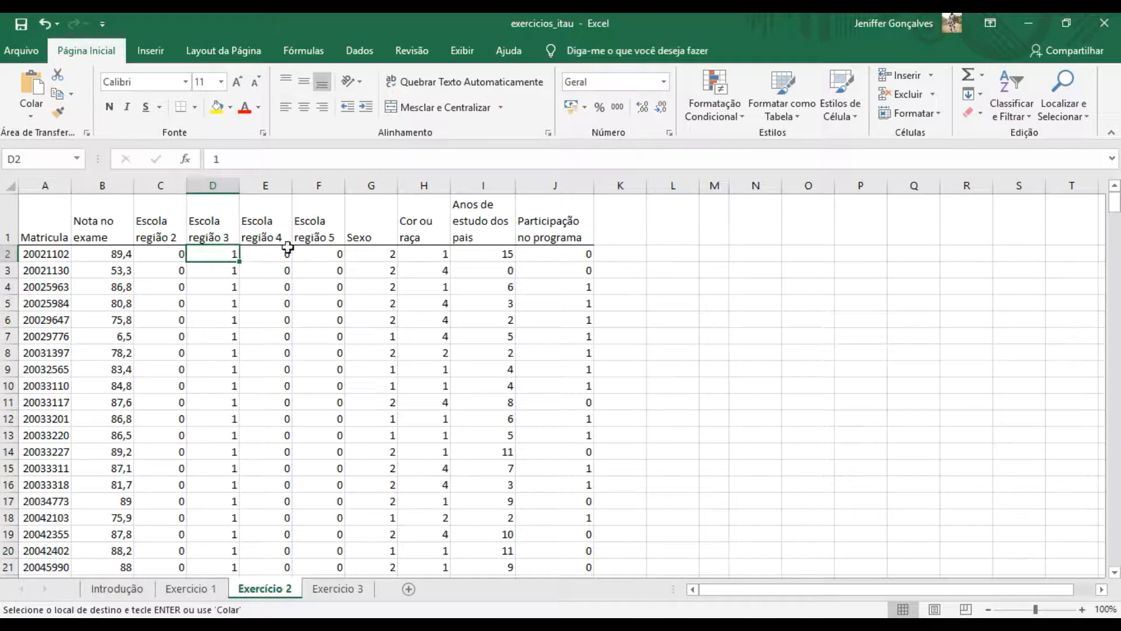
{"action": "left_click", "coordinate": [374, 253]}
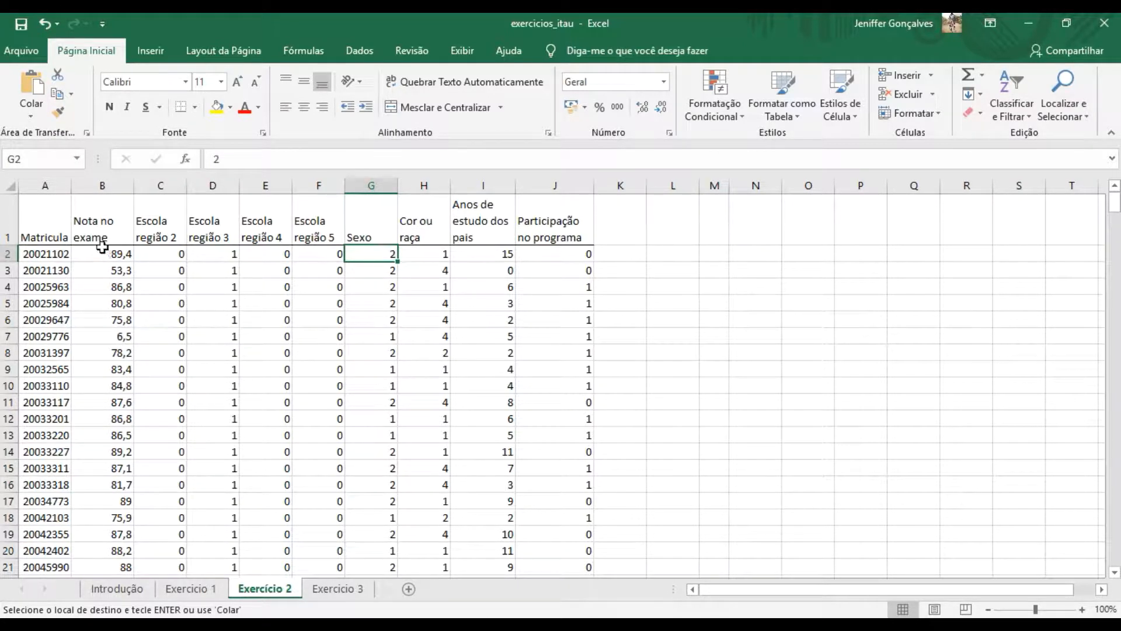
{"action": "left_click", "coordinate": [430, 258]}
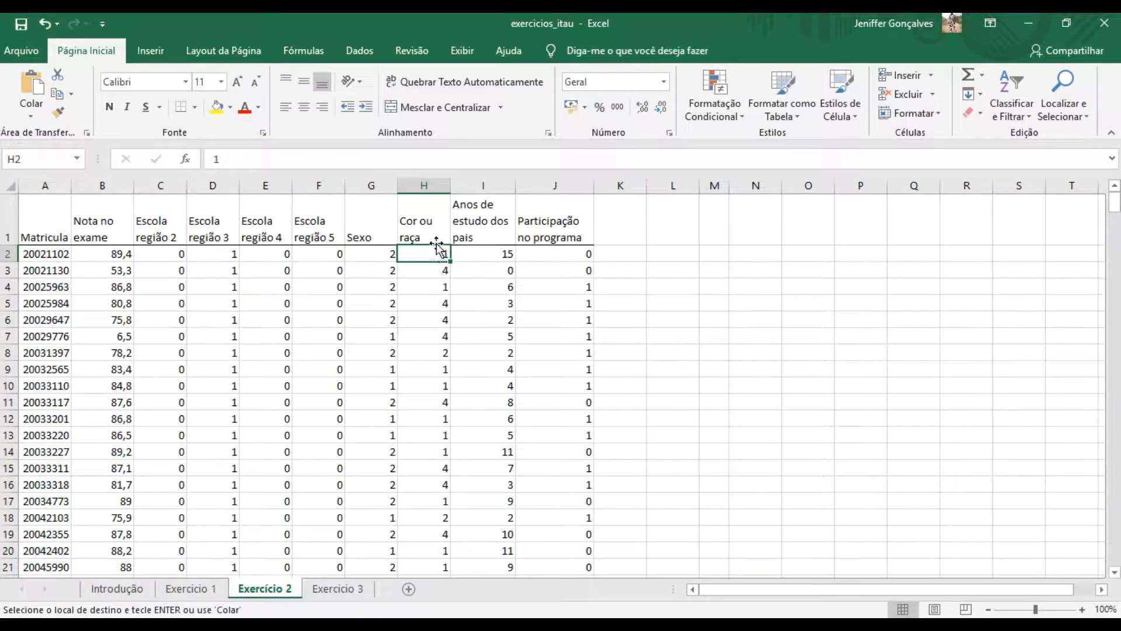
{"action": "left_click", "coordinate": [482, 256]}
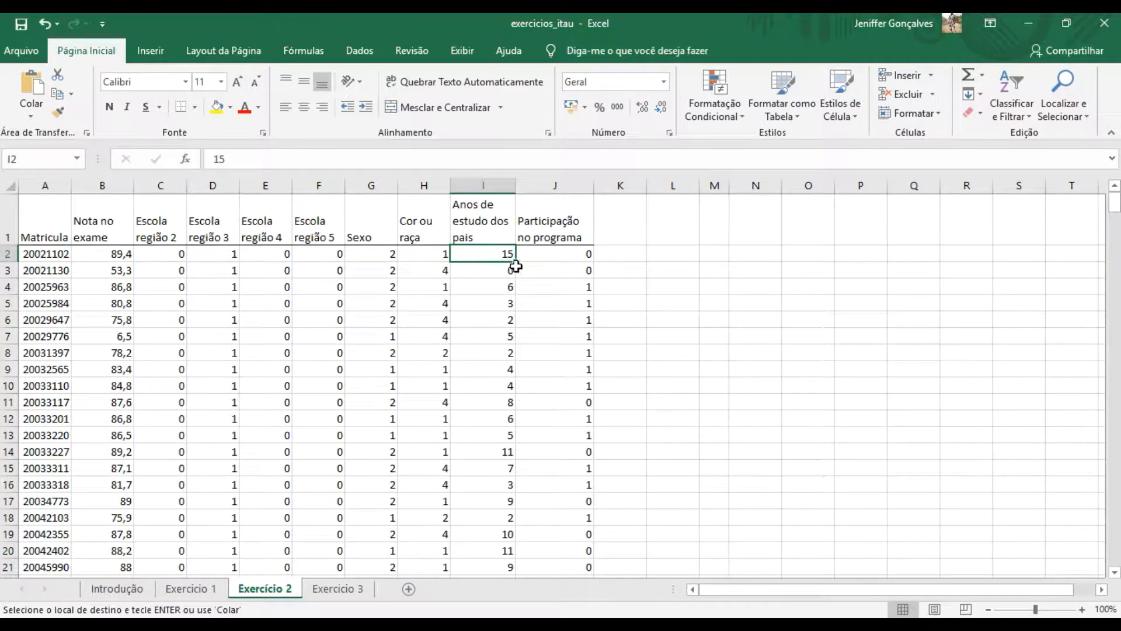
{"action": "left_click", "coordinate": [591, 253]}
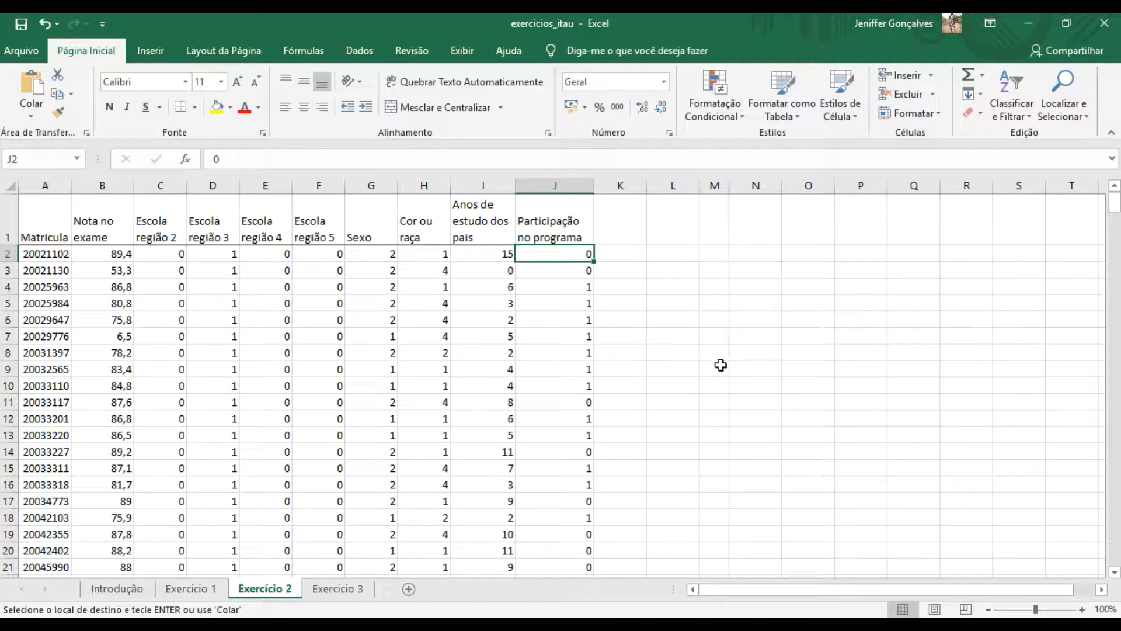
Examine the student record in row 4, covering exam grade, school region, sex, race, parents' schooling and program participation.
{"action": "left_click", "coordinate": [9, 287]}
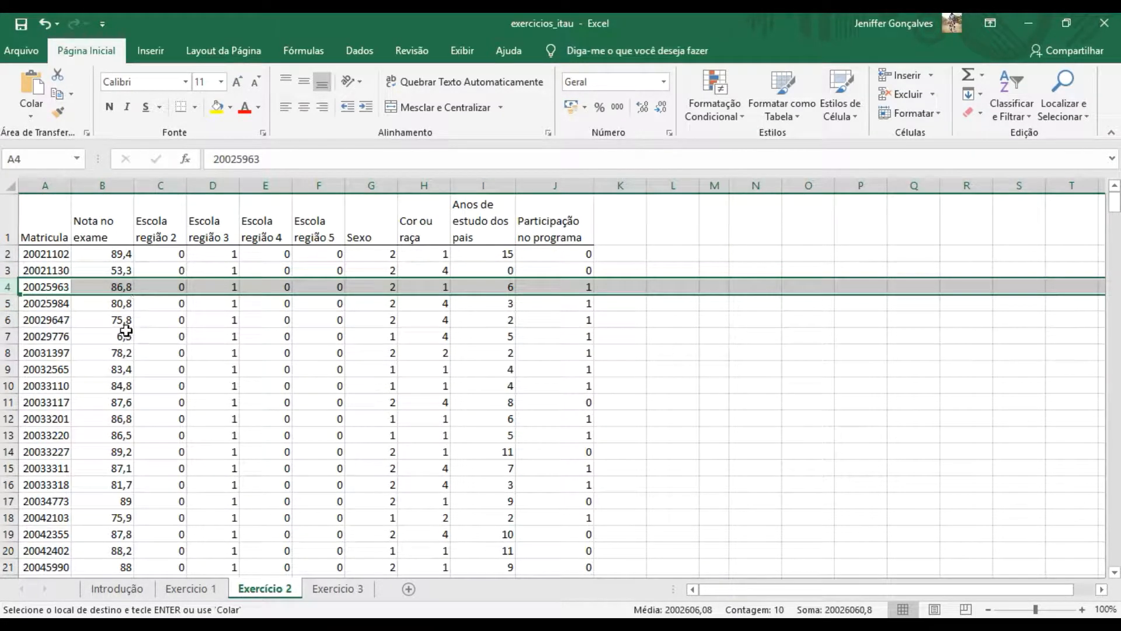
{"action": "left_click", "coordinate": [105, 286]}
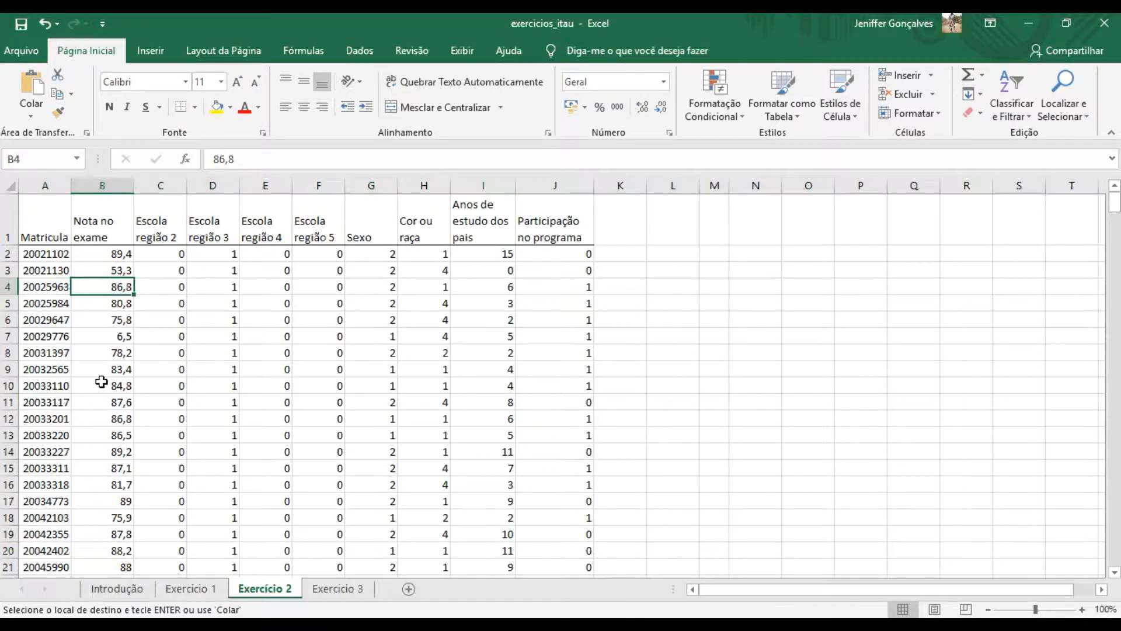
{"action": "left_click", "coordinate": [214, 287]}
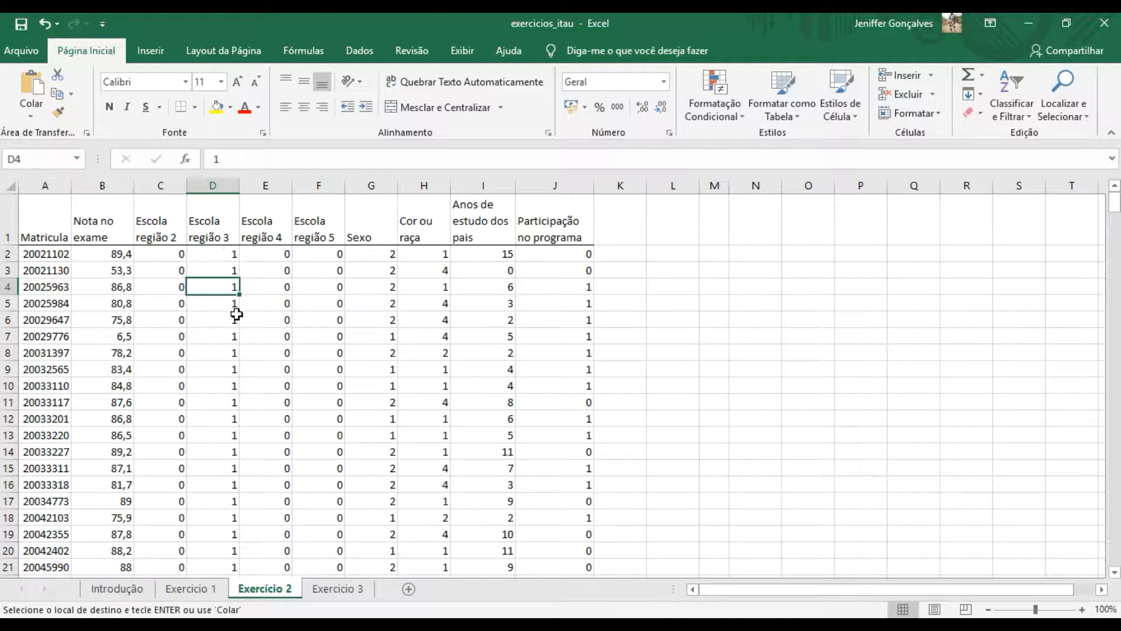
{"action": "left_click", "coordinate": [370, 288]}
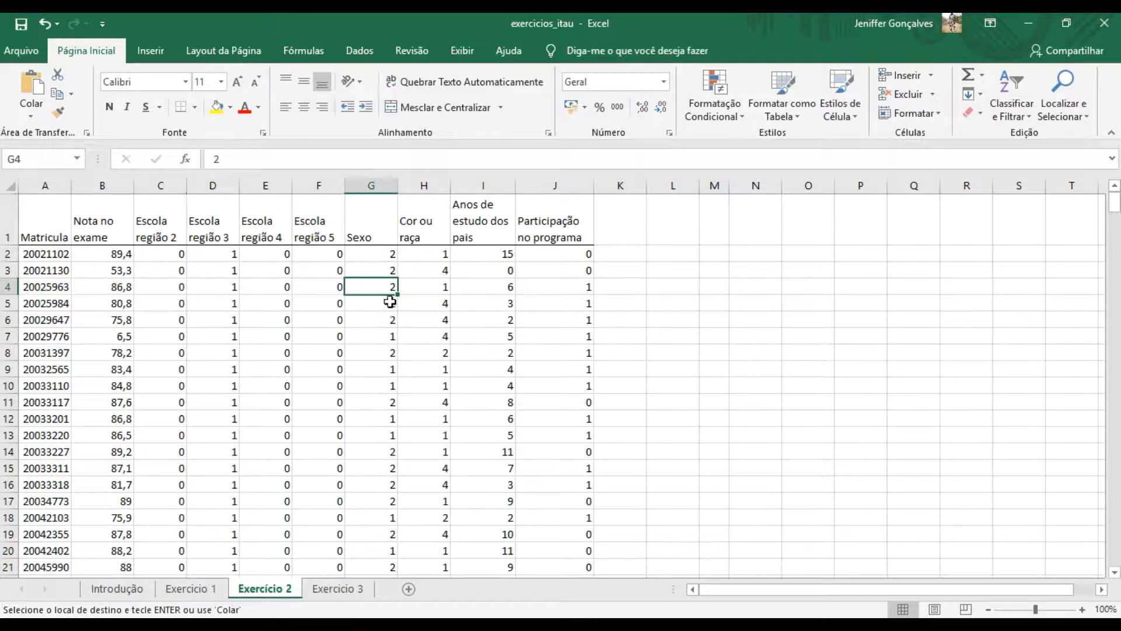
{"action": "left_click", "coordinate": [445, 288]}
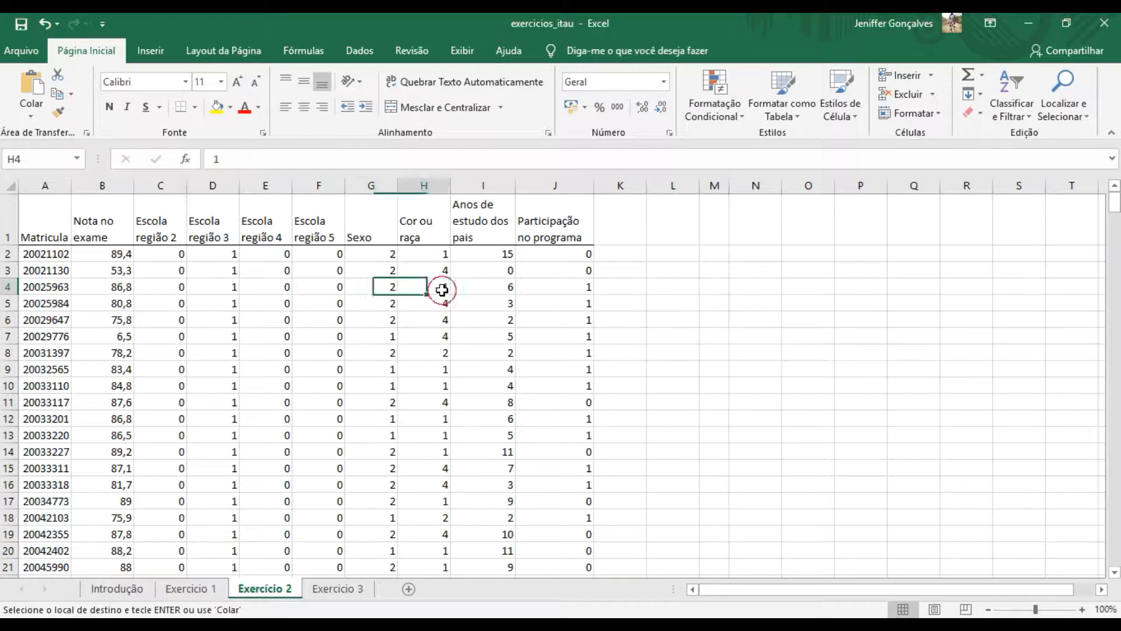
{"action": "left_click", "coordinate": [491, 293]}
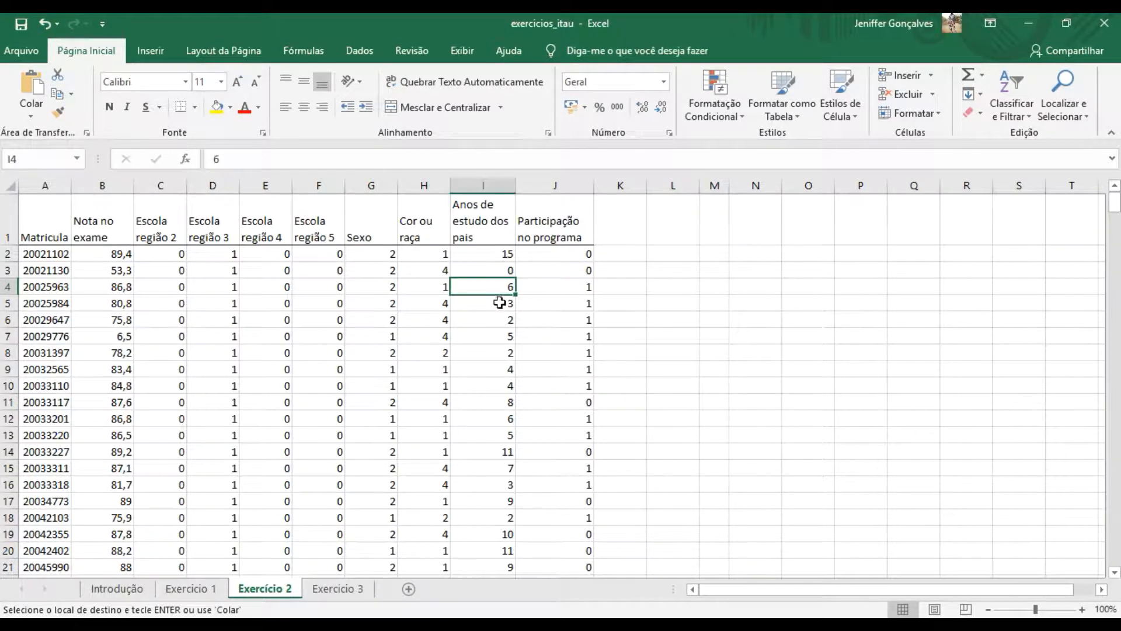
{"action": "left_click", "coordinate": [554, 285]}
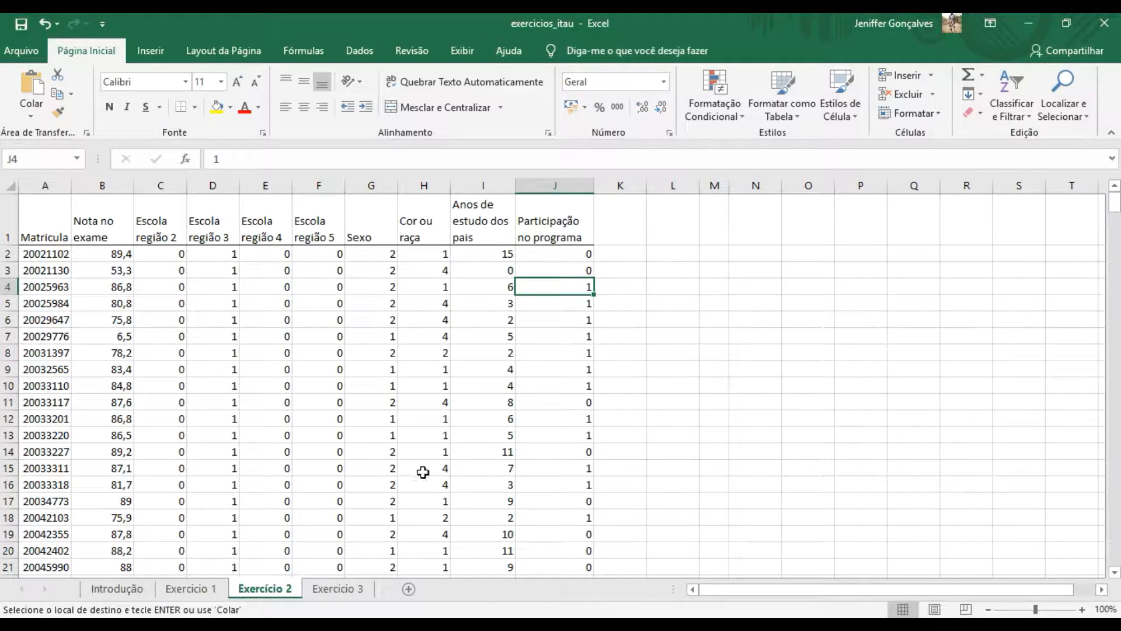
Return to the Introdução sheet and read the Exercício 2 instruction in row 20 about inspecting the data.
{"action": "left_click_drag", "start_coordinate": [1115, 205], "coordinate": [1094, 175]}
{"action": "left_click", "coordinate": [109, 590]}
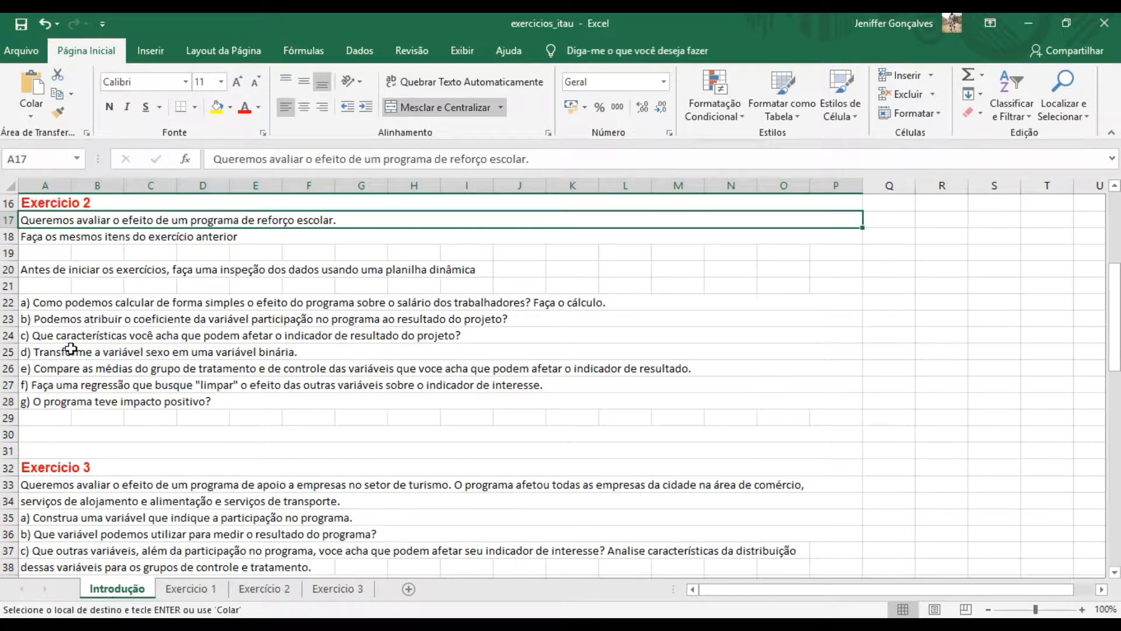
{"action": "left_click", "coordinate": [8, 269]}
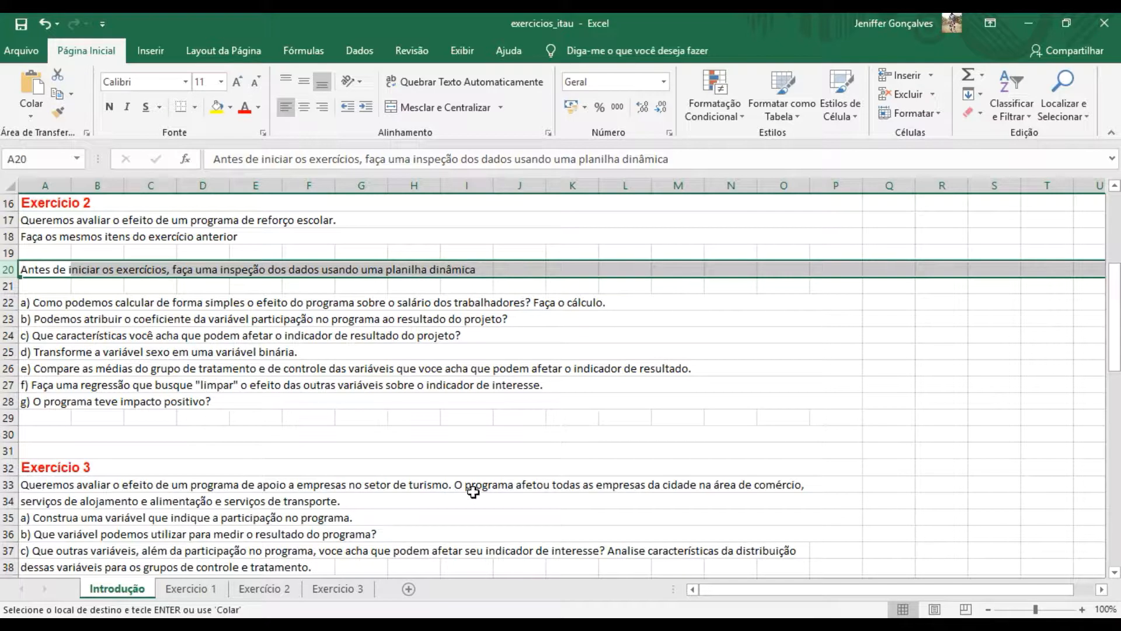
Create a pivot table on a new worksheet from the whole Exercício 2 data range, A1:J411.
{"action": "left_click", "coordinate": [277, 587]}
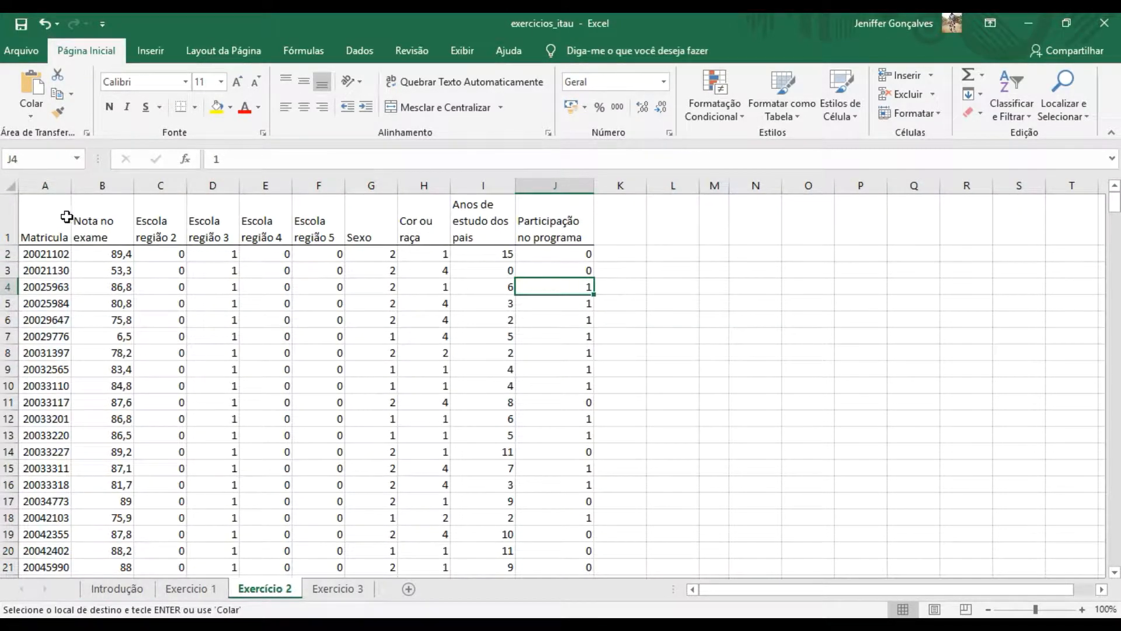
{"action": "left_click", "coordinate": [37, 214]}
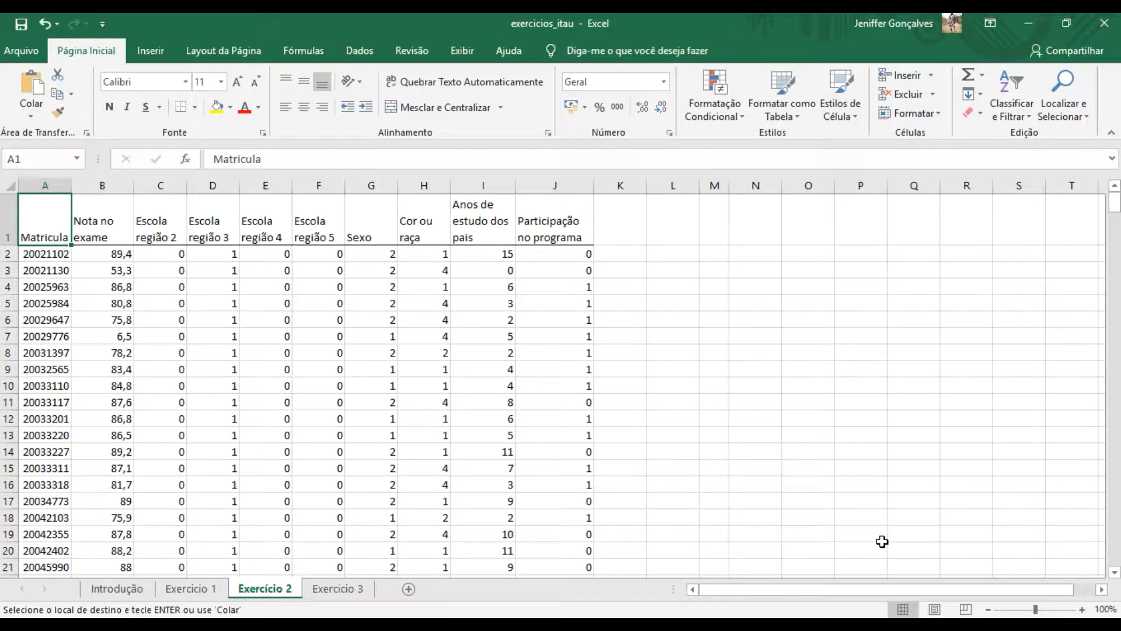
{"action": "key", "text": "ctrl+v"}
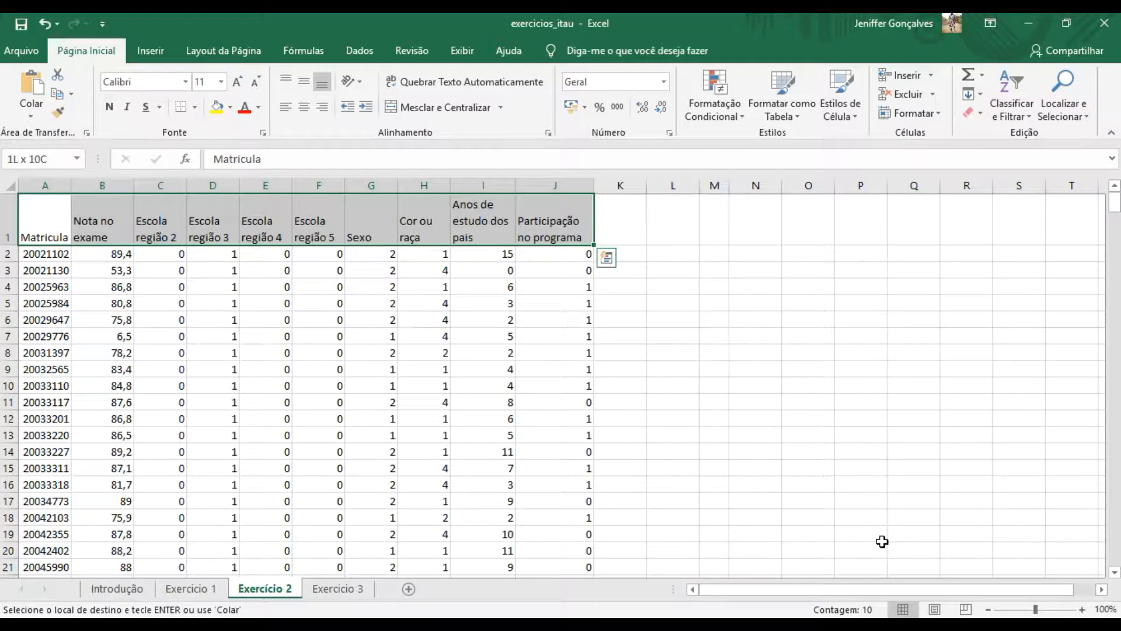
{"action": "key", "text": "ctrl+shift+Down"}
{"action": "key", "text": "ctrl+shift+Down"}
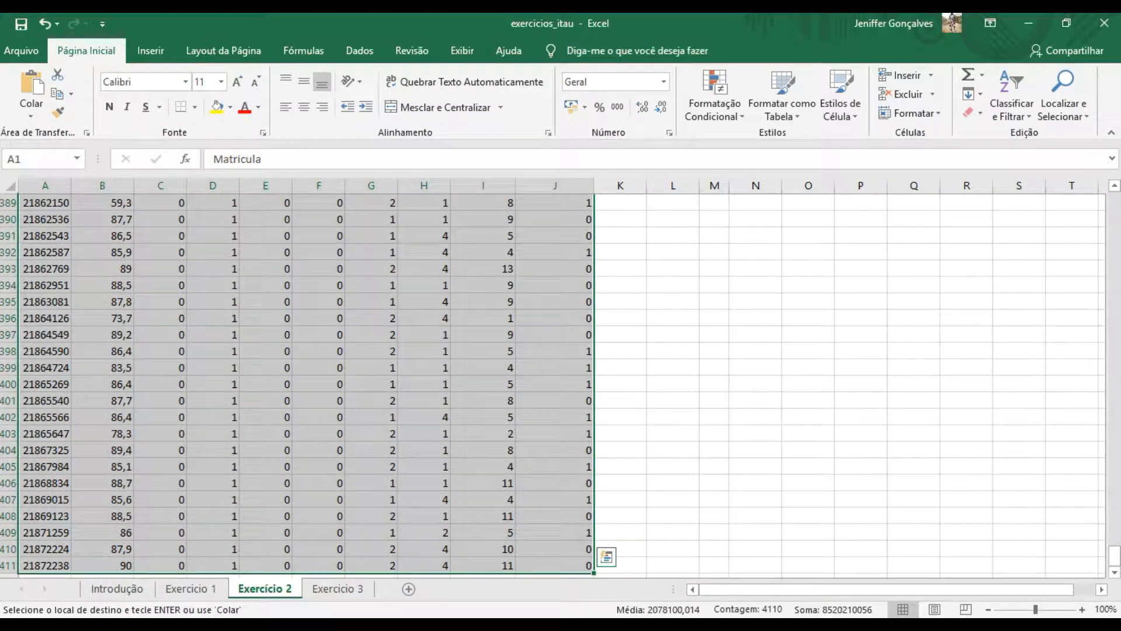
{"action": "left_click_drag", "start_coordinate": [1113, 555], "coordinate": [1113, 195]}
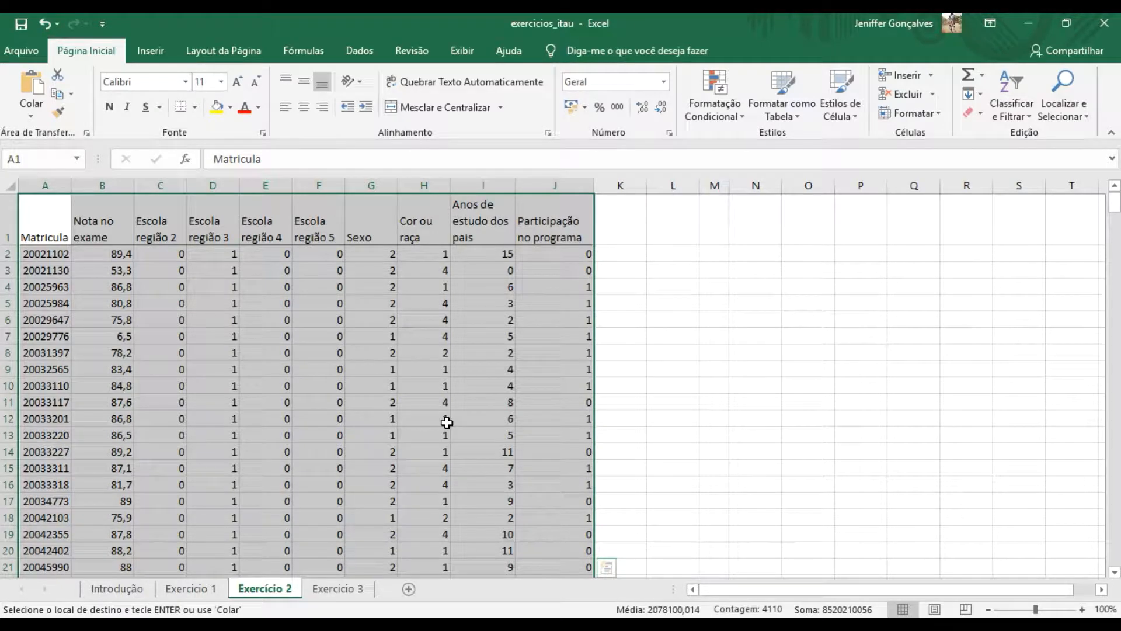
{"action": "left_click", "coordinate": [153, 59]}
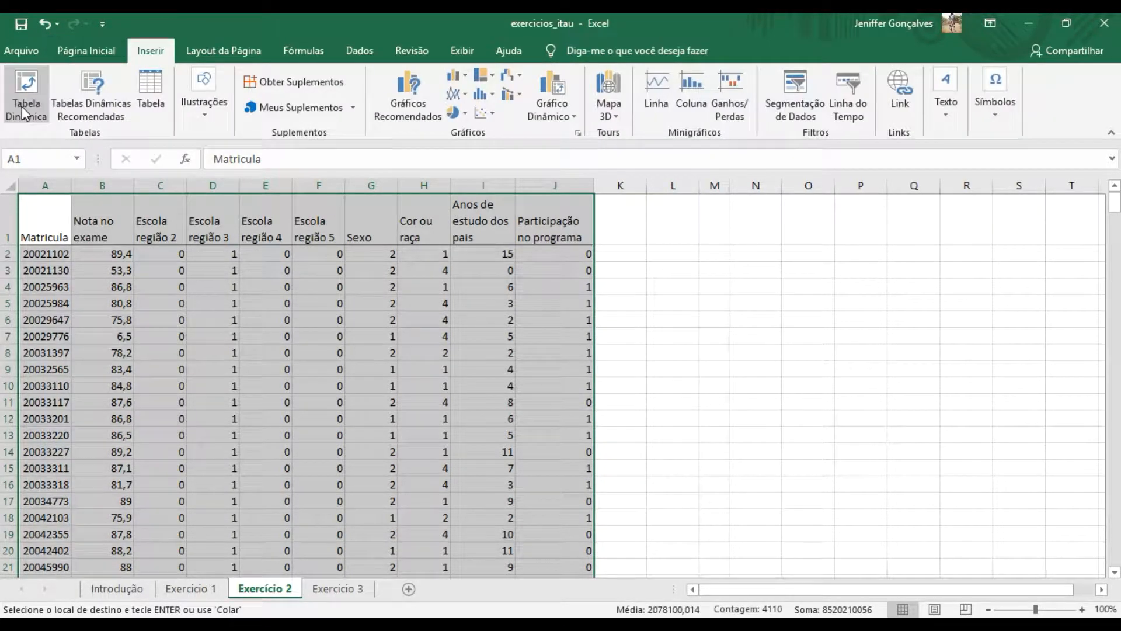
{"action": "left_click", "coordinate": [44, 124]}
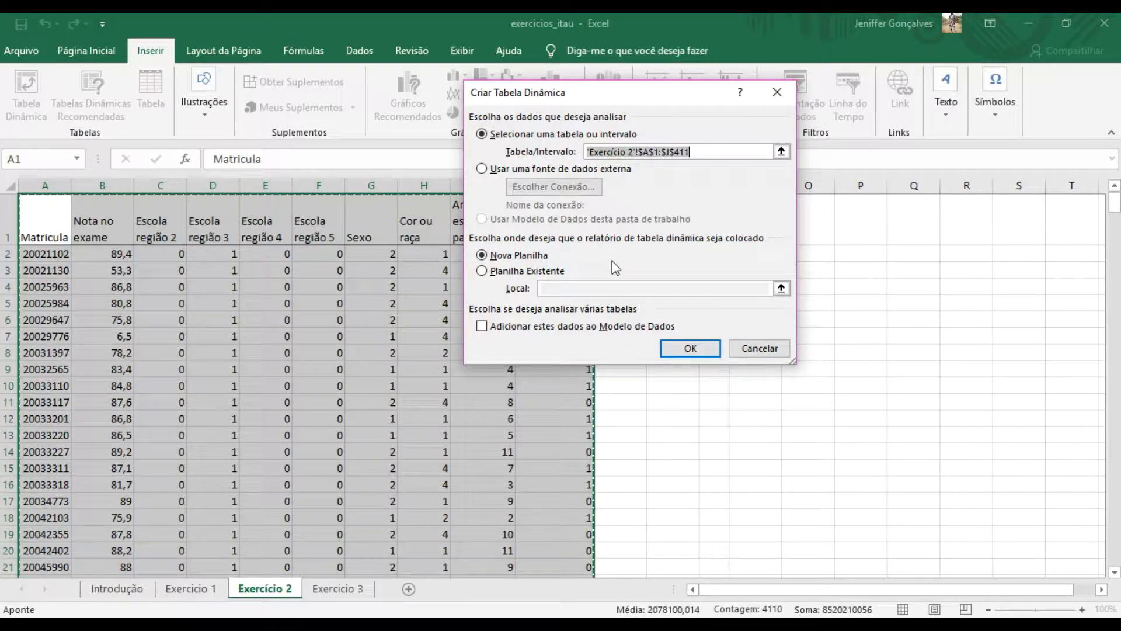
{"action": "left_click", "coordinate": [682, 348]}
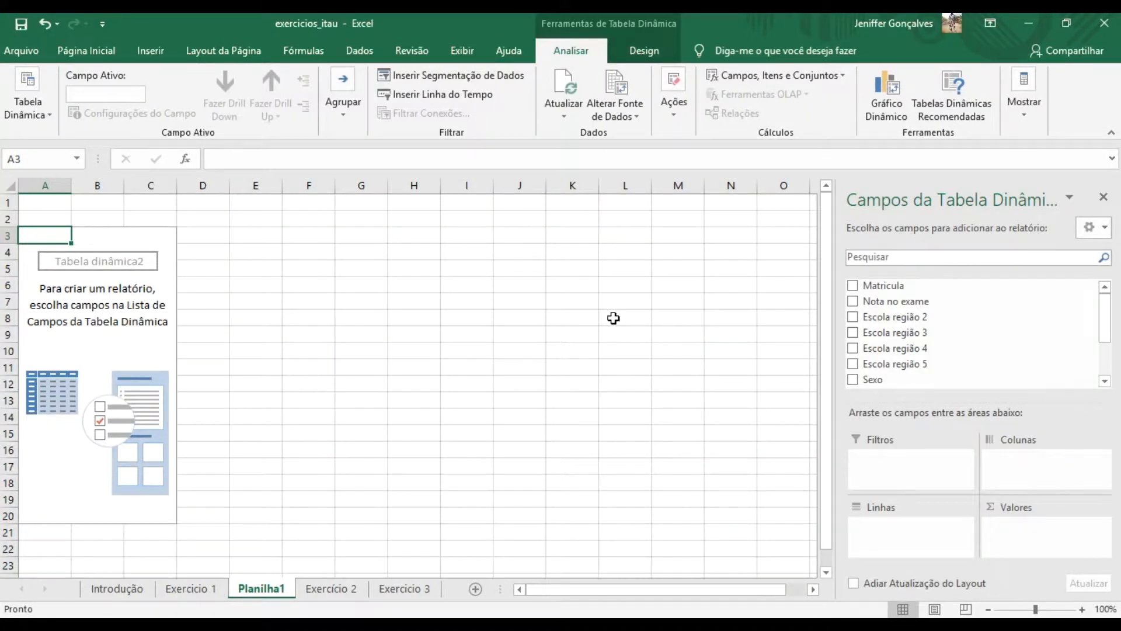
Rename the new pivot table sheet as Resp.Ex.2.
{"action": "right_click", "coordinate": [255, 590]}
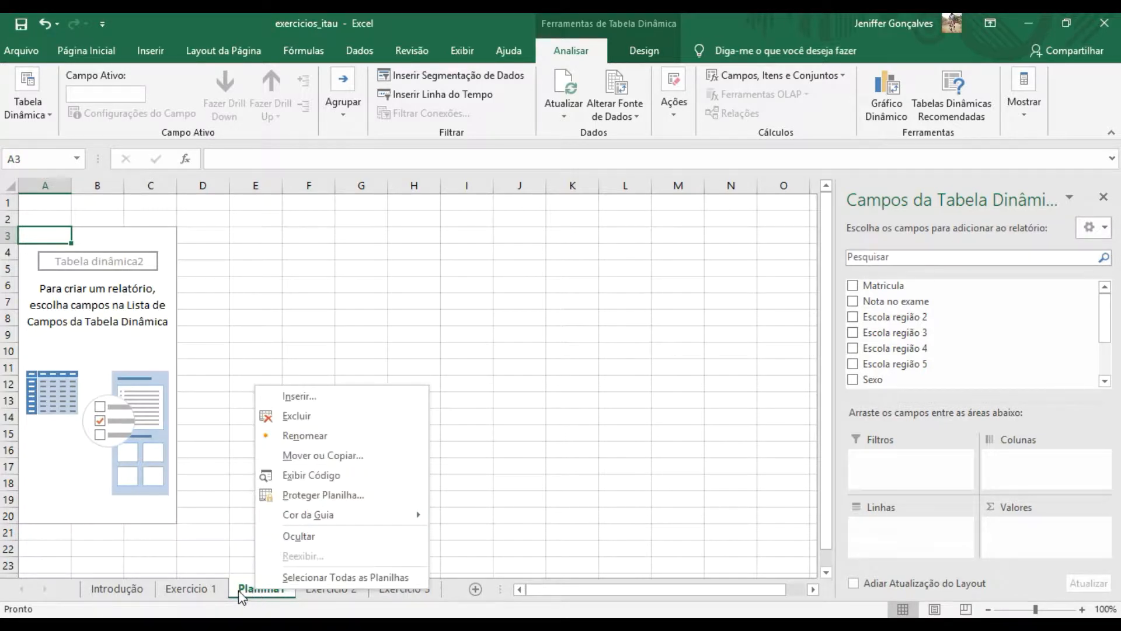
{"action": "left_click", "coordinate": [320, 436]}
{"action": "type", "text": "Resp"}
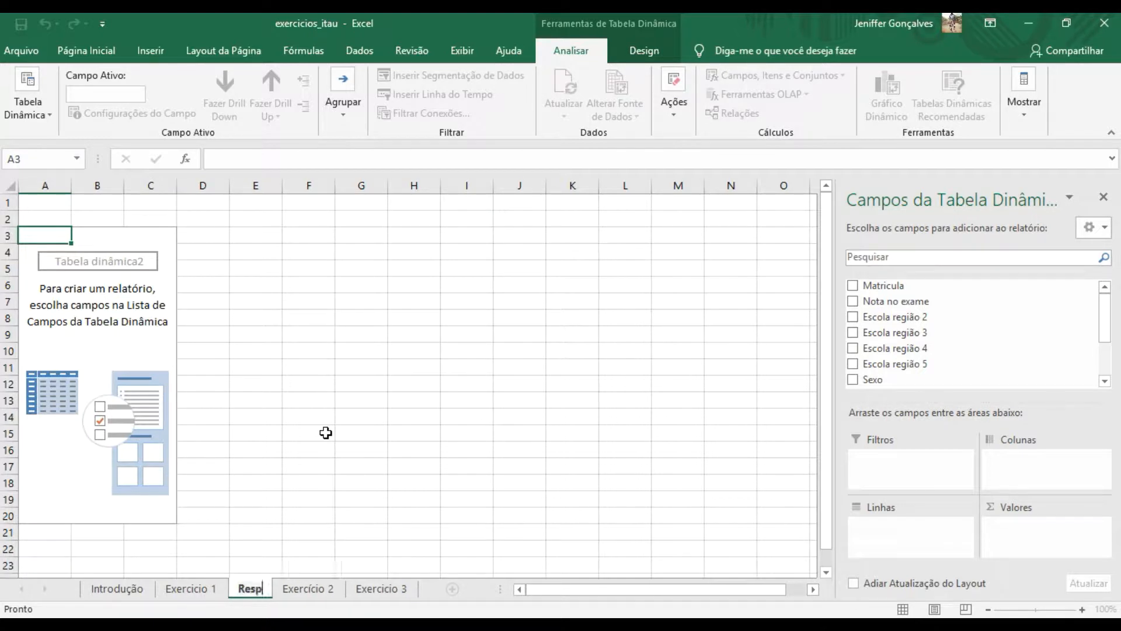
{"action": "type", "text": ".Ex.2"}
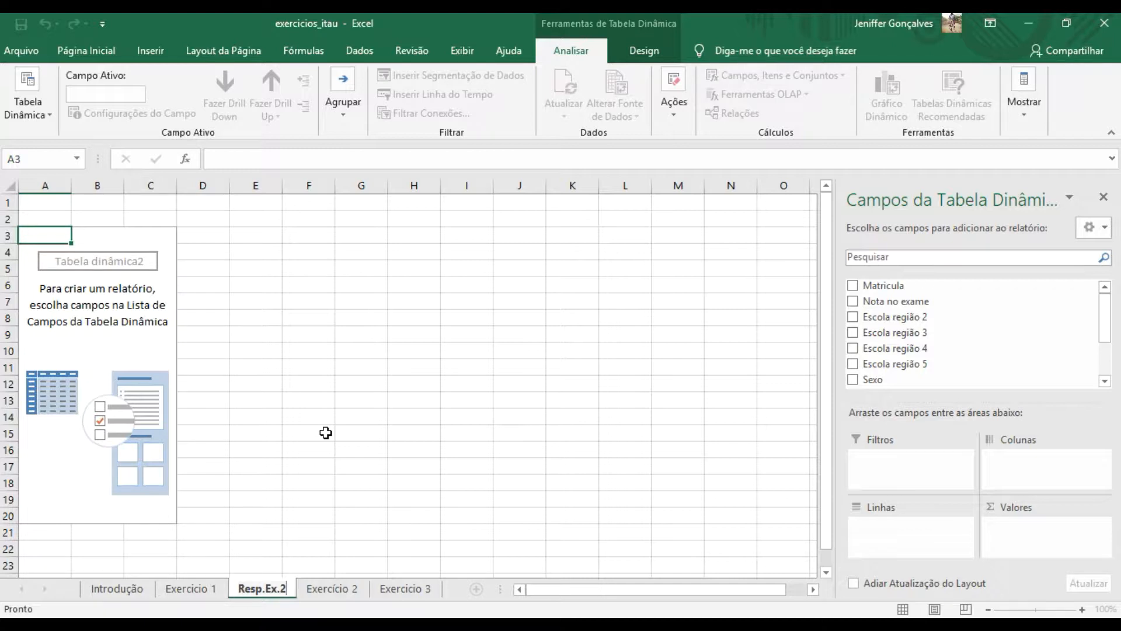
{"action": "key", "text": "Return"}
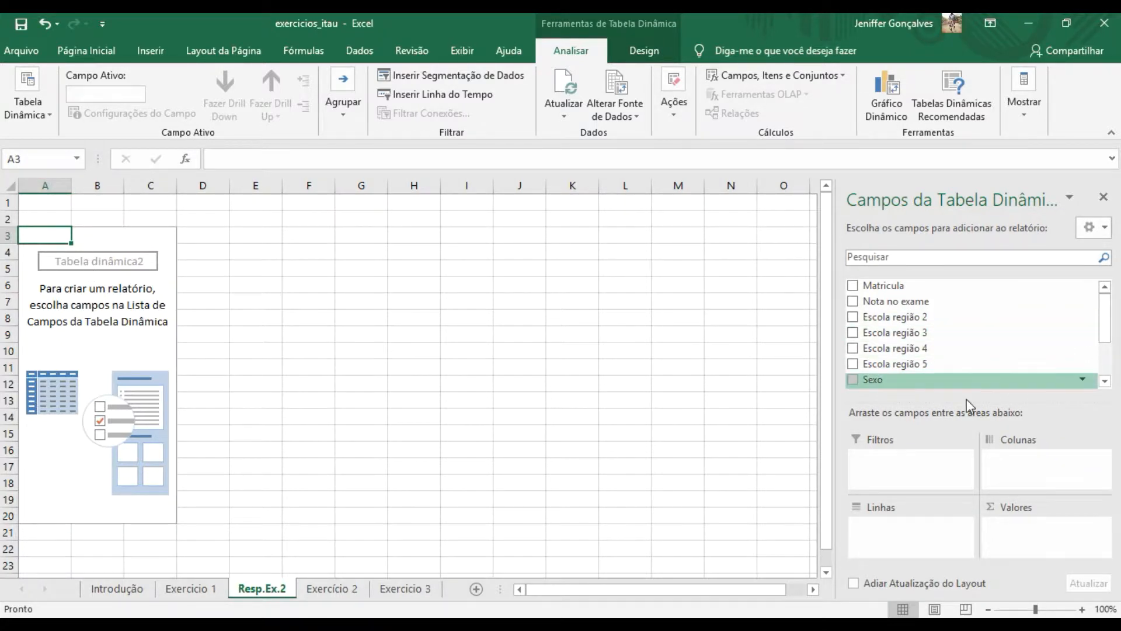
Add Participação no programa to the pivot table's rows and check its 0 and 1 row labels.
{"action": "left_click_drag", "start_coordinate": [1103, 308], "coordinate": [1112, 286]}
{"action": "scroll", "coordinate": [993, 333], "scroll_direction": "down", "scroll_amount": 3}
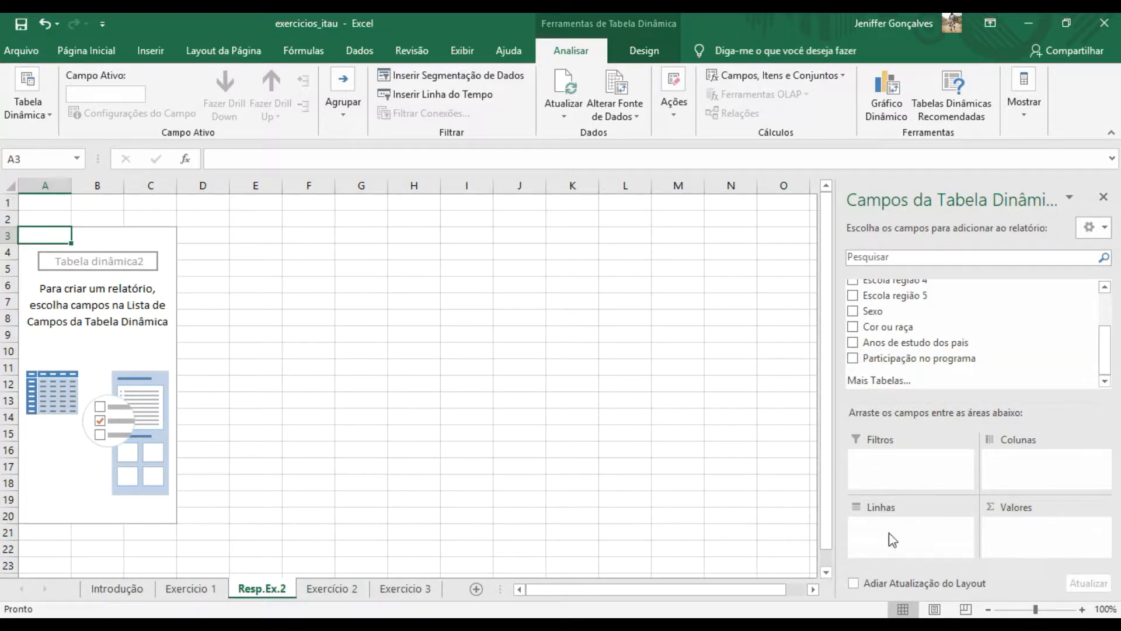
{"action": "mouse_move", "coordinate": [1103, 352]}
{"action": "left_mouse_down"}
{"action": "mouse_move", "coordinate": [1106, 292]}
{"action": "mouse_move", "coordinate": [1102, 362]}
{"action": "left_mouse_up"}
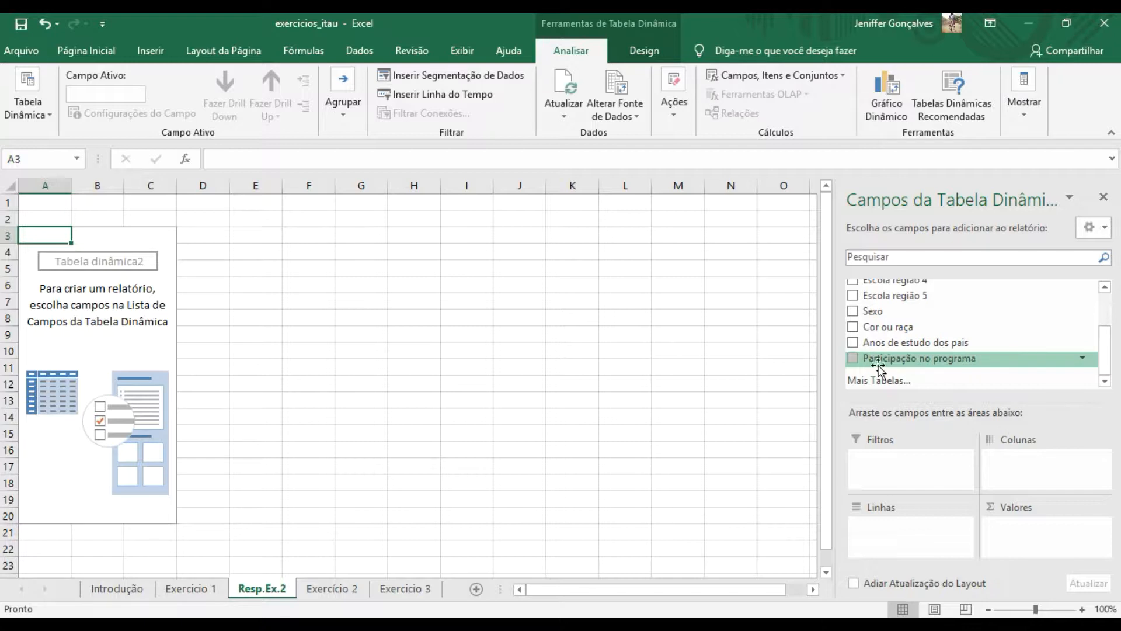
{"action": "left_click_drag", "start_coordinate": [867, 366], "coordinate": [919, 536]}
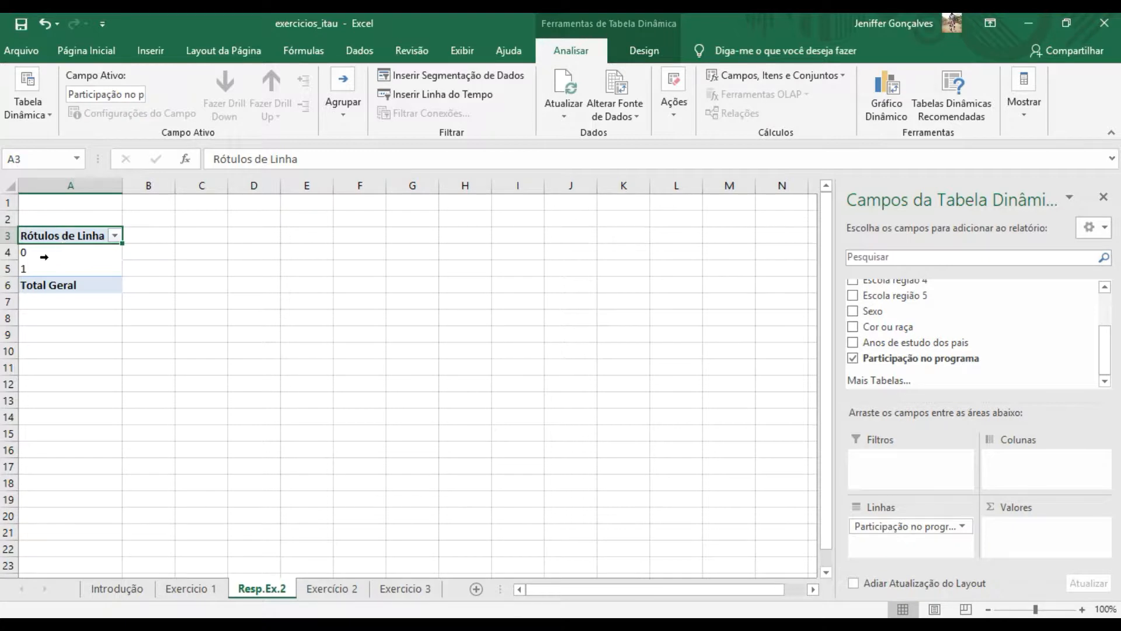
{"action": "left_click", "coordinate": [88, 253]}
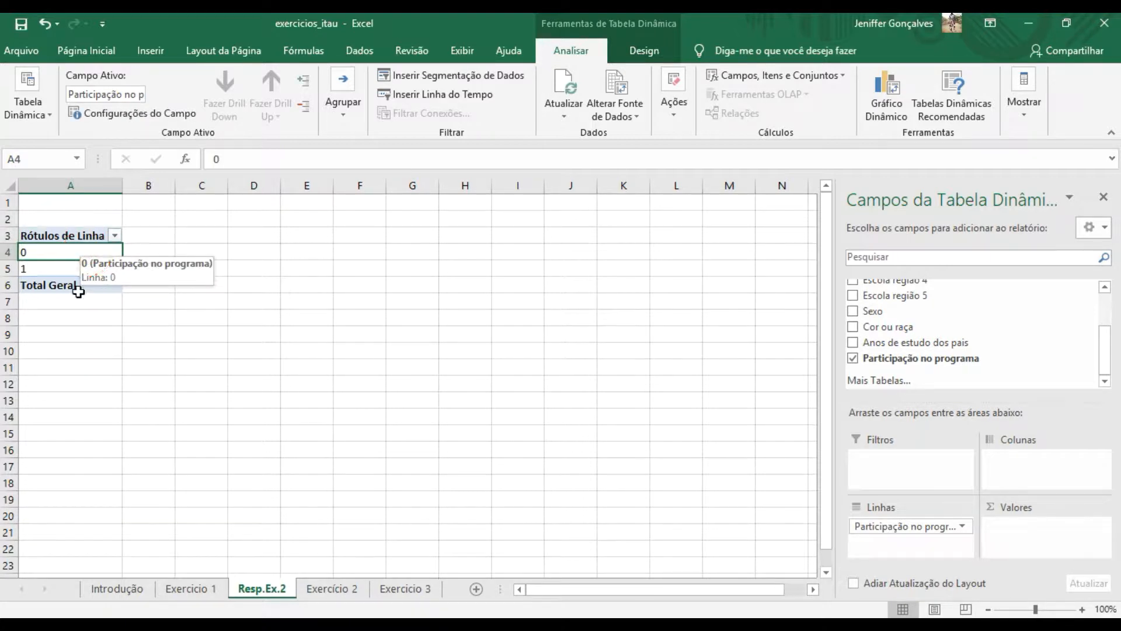
{"action": "left_click", "coordinate": [48, 269]}
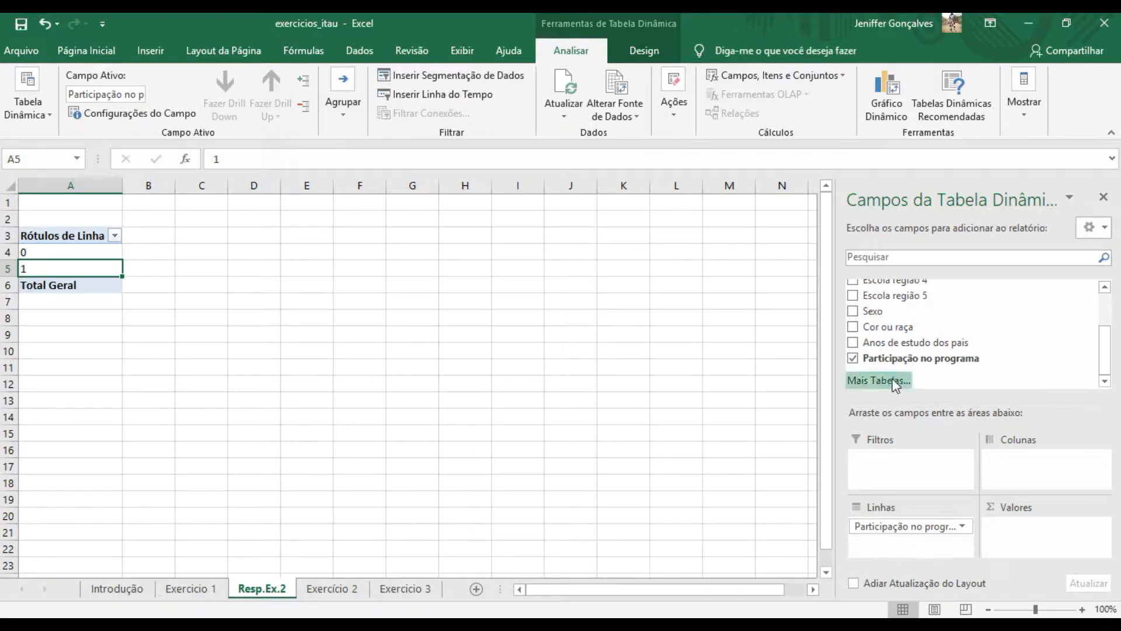
Add Sexo to the pivot table's rows, nested beneath Participação no programa.
{"action": "left_click_drag", "start_coordinate": [880, 311], "coordinate": [892, 546]}
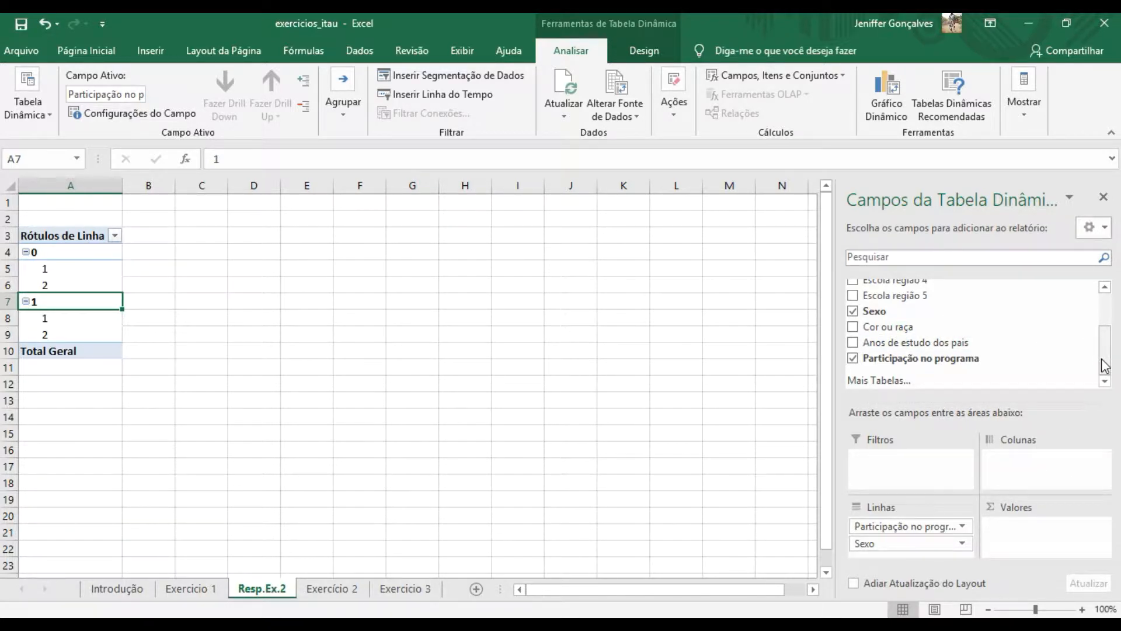
{"action": "mouse_move", "coordinate": [1109, 364]}
{"action": "left_mouse_down"}
{"action": "mouse_move", "coordinate": [1104, 318]}
{"action": "mouse_move", "coordinate": [1113, 358]}
{"action": "left_mouse_up"}
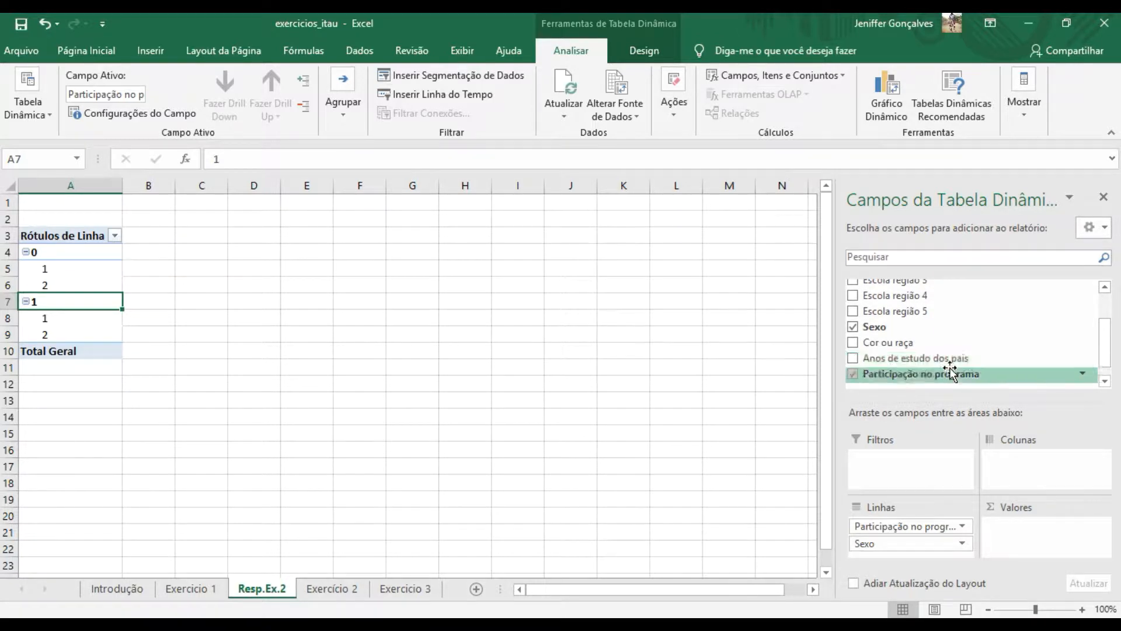
{"action": "left_click_drag", "start_coordinate": [1110, 353], "coordinate": [1105, 289]}
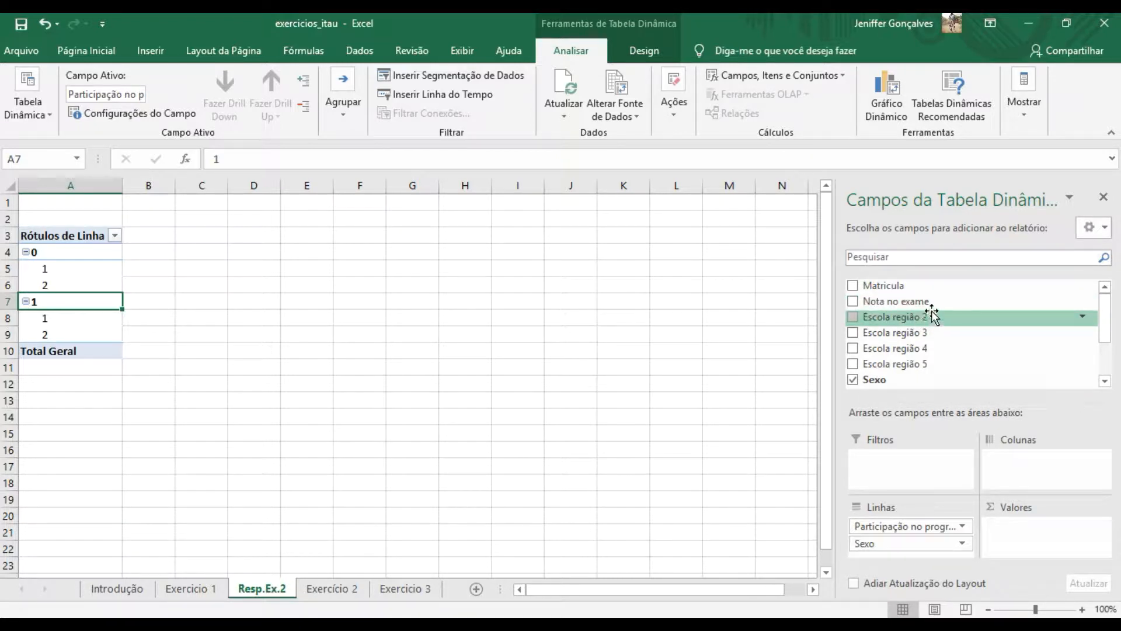
Add Nota no exame to the pivot table's values and summarize it by average (Média).
{"action": "left_click_drag", "start_coordinate": [919, 302], "coordinate": [1019, 536]}
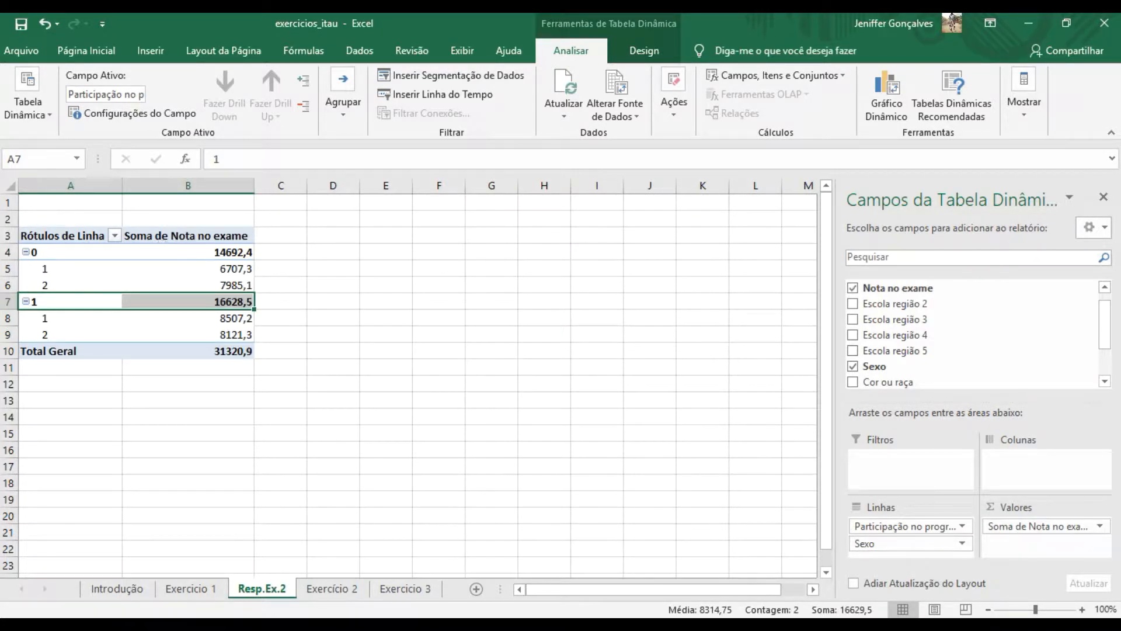
{"action": "left_click", "coordinate": [1100, 528]}
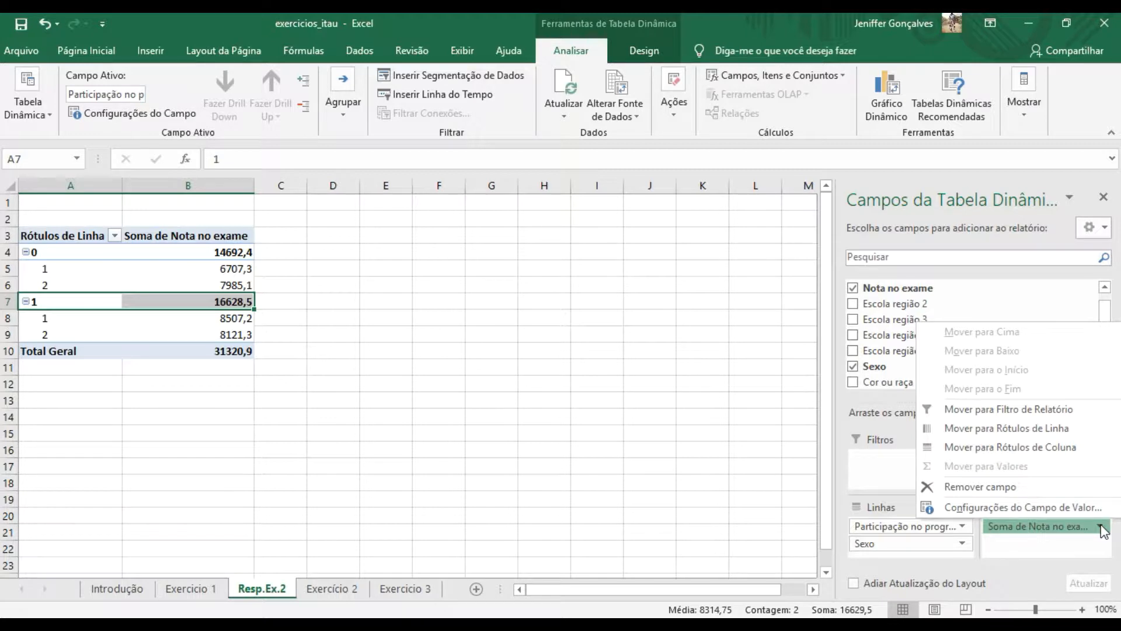
{"action": "left_click", "coordinate": [1035, 508]}
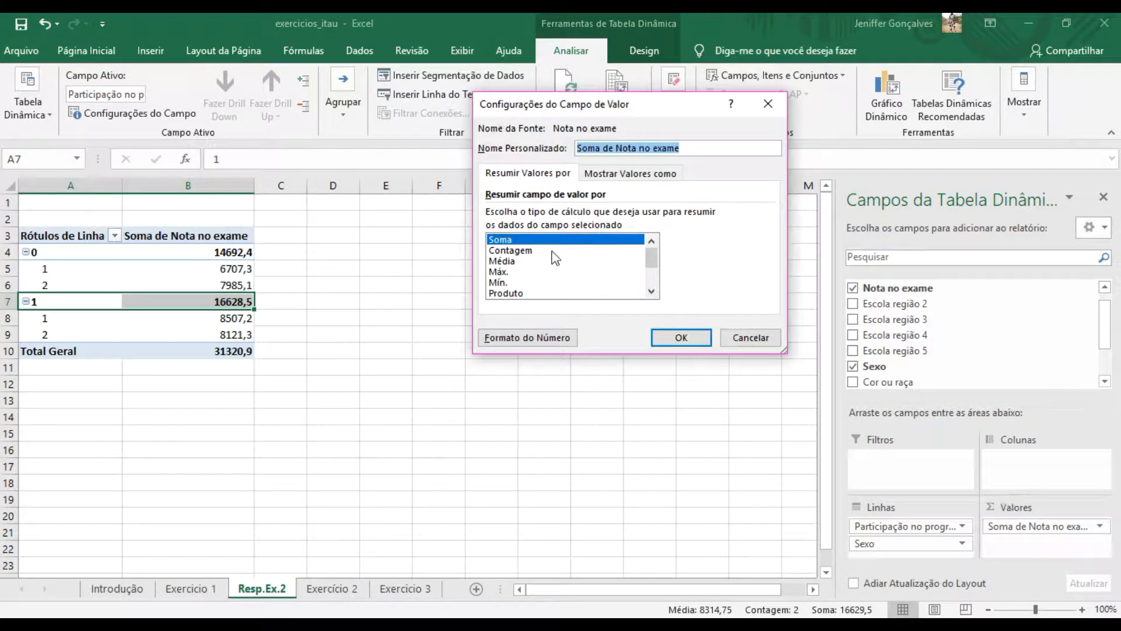
{"action": "left_click", "coordinate": [500, 262]}
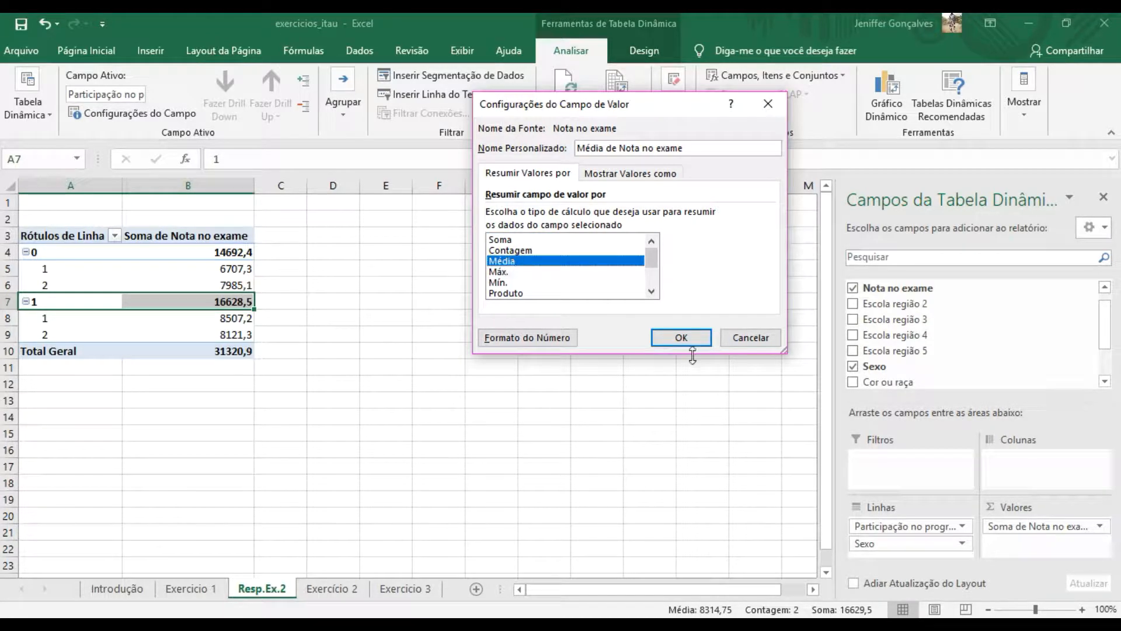
{"action": "left_click", "coordinate": [677, 338]}
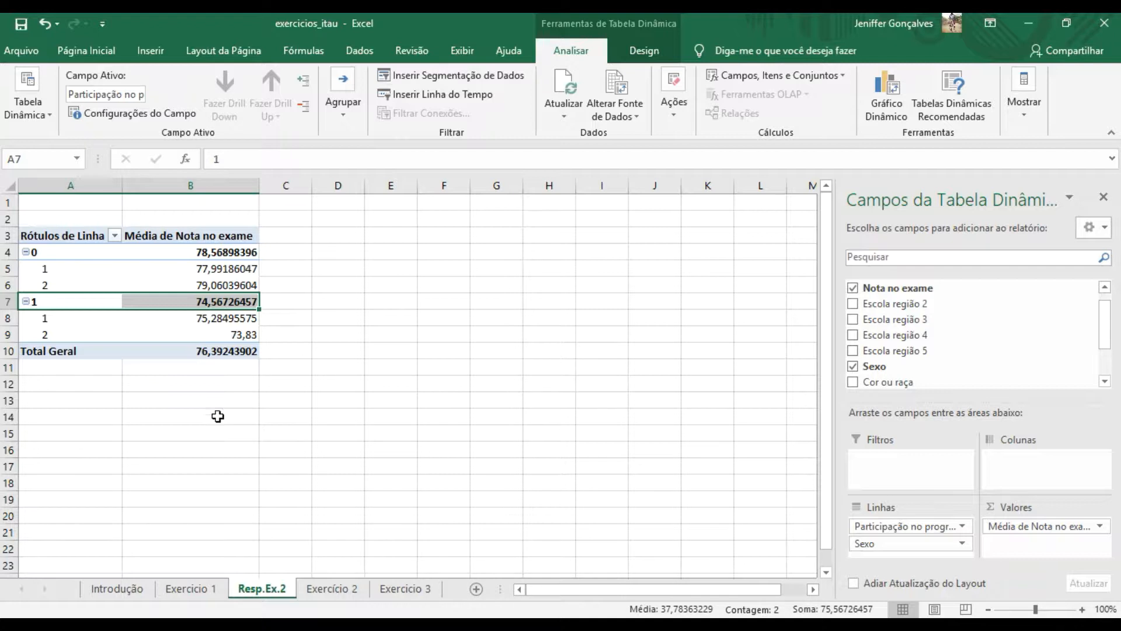
Compare the average exam scores of program participants and non-participants, overall and by sex.
{"action": "left_click", "coordinate": [230, 250]}
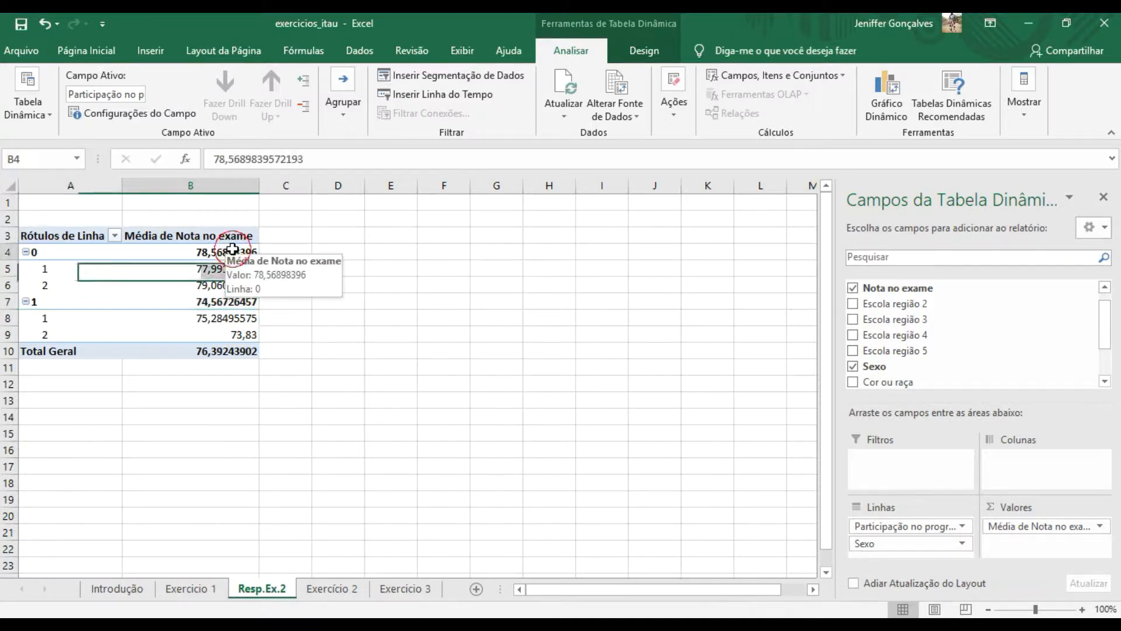
{"action": "left_click", "coordinate": [243, 304]}
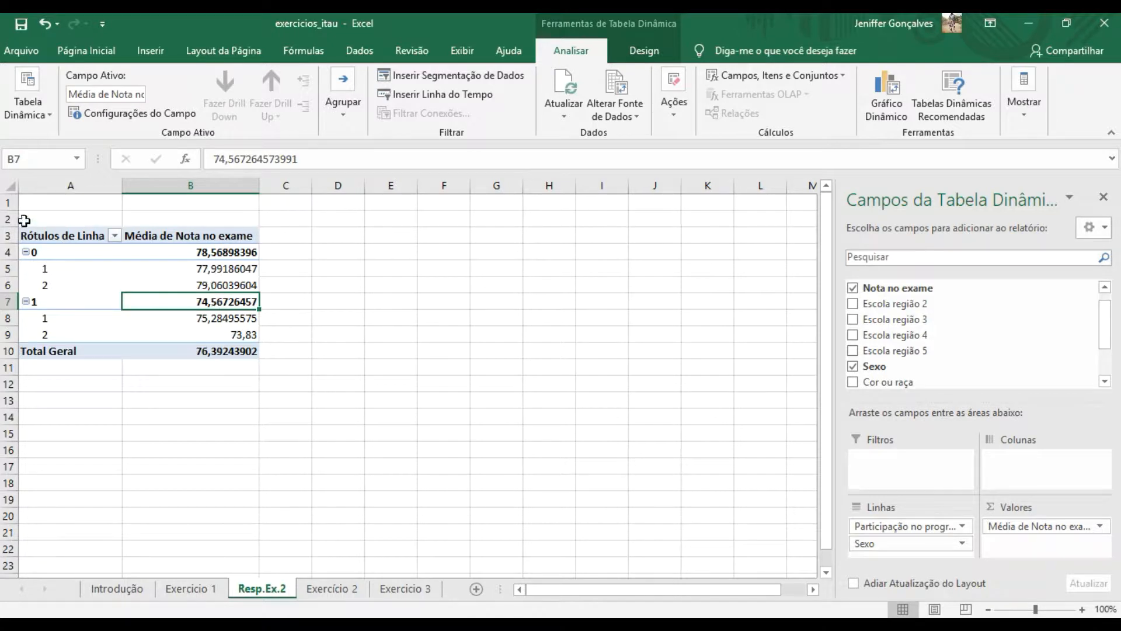
{"action": "left_click", "coordinate": [232, 267]}
{"action": "left_click", "coordinate": [222, 285]}
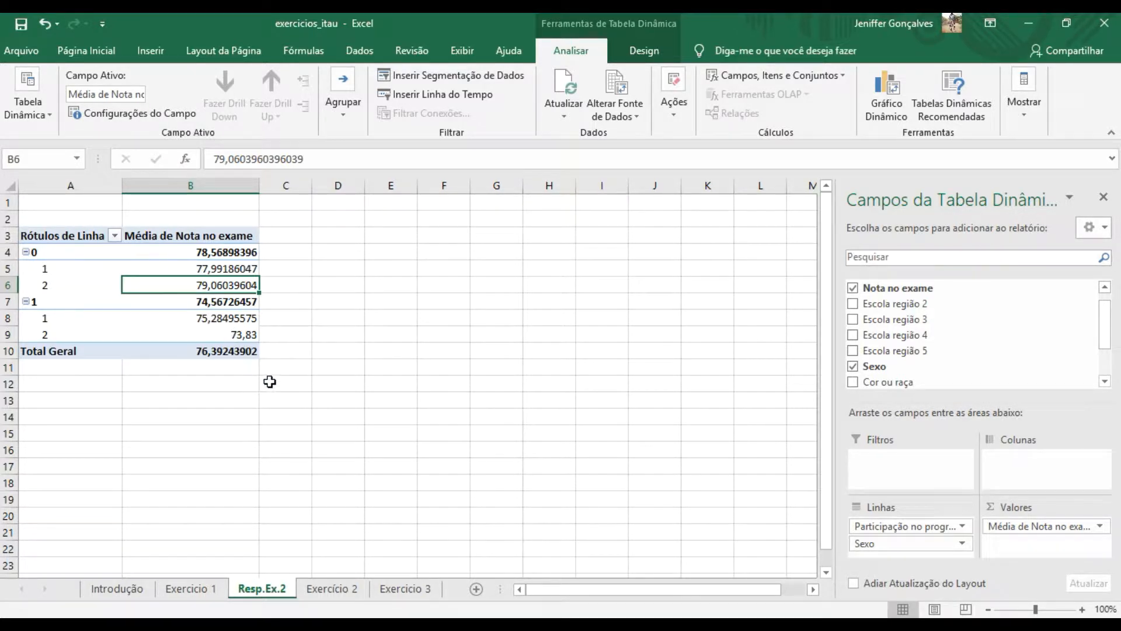
{"action": "left_click", "coordinate": [240, 322]}
{"action": "left_click", "coordinate": [241, 334]}
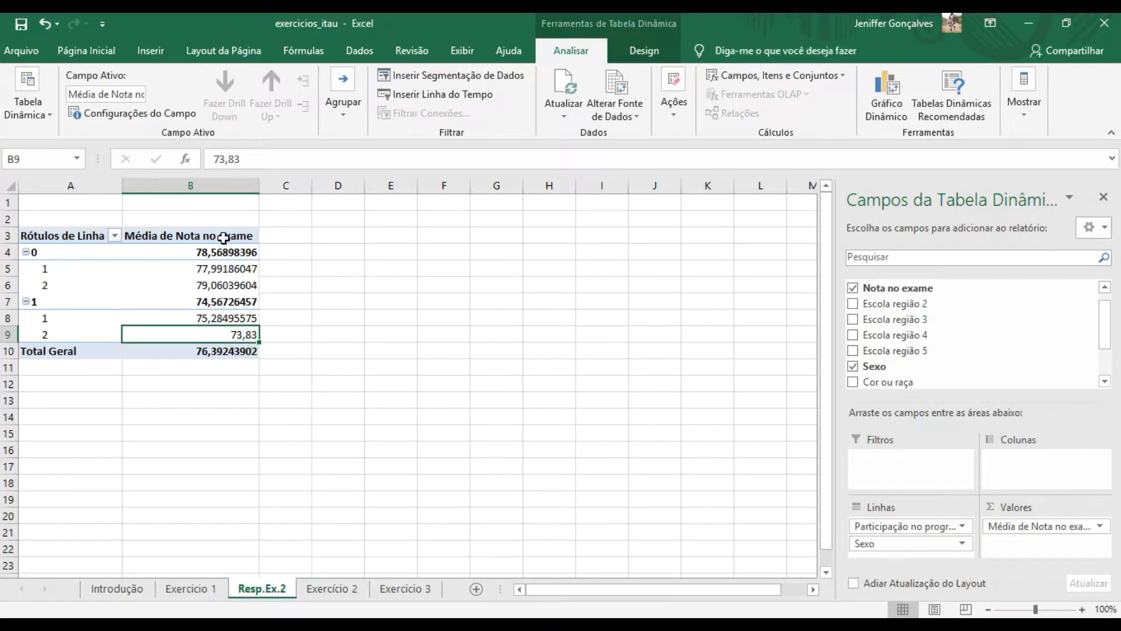
Format the average exam scores in B4:B10 to show two decimal places.
{"action": "left_click_drag", "start_coordinate": [223, 248], "coordinate": [240, 350]}
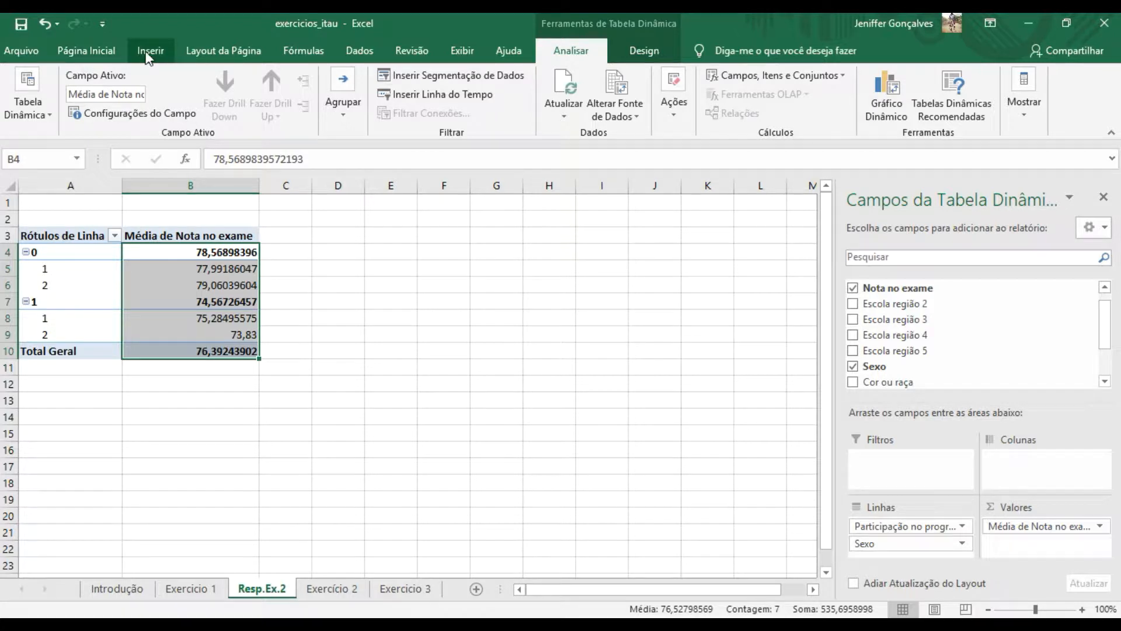
{"action": "left_click", "coordinate": [113, 55]}
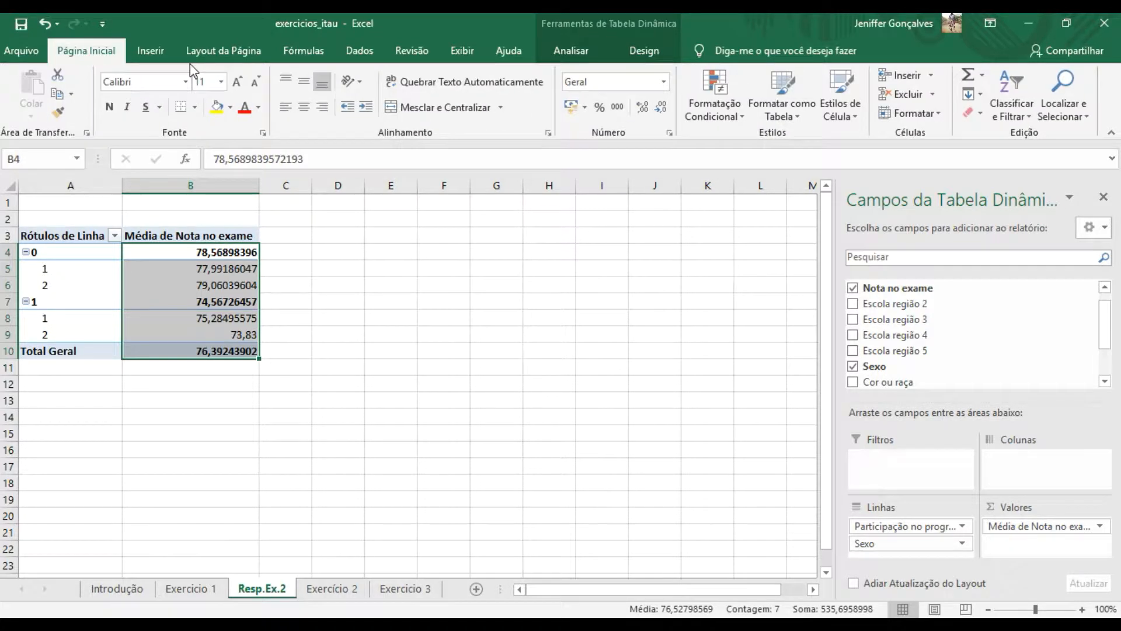
{"action": "left_click", "coordinate": [663, 111]}
{"action": "left_click", "coordinate": [663, 111]}
{"action": "left_click", "coordinate": [662, 111]}
{"action": "left_click", "coordinate": [662, 111]}
{"action": "left_click", "coordinate": [662, 111]}
{"action": "left_click", "coordinate": [662, 111]}
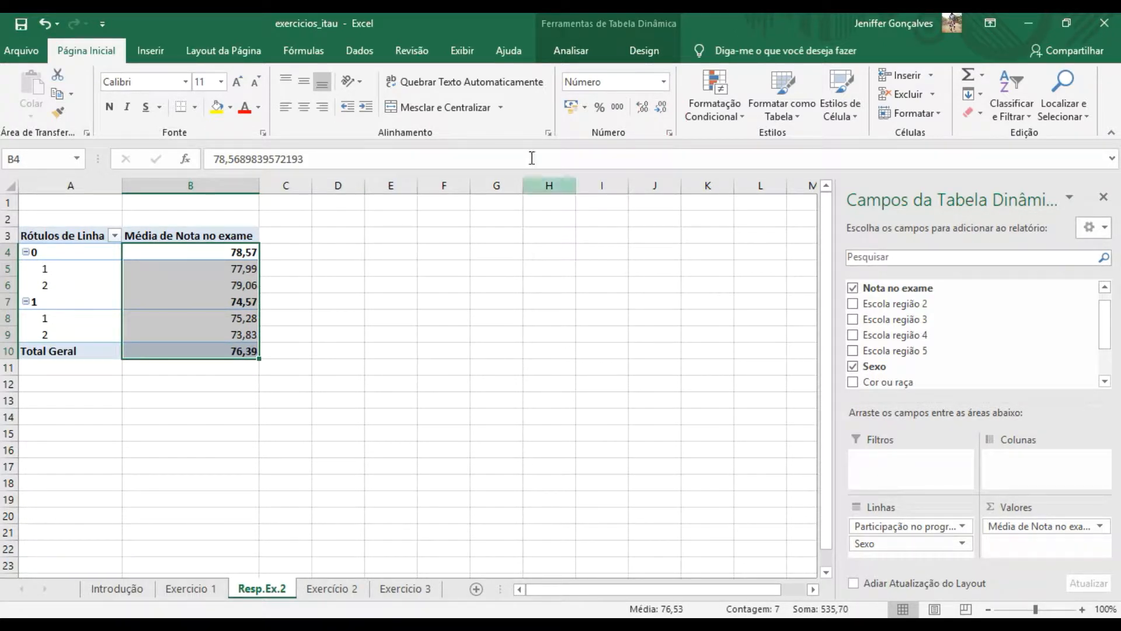
{"action": "left_click", "coordinate": [153, 231]}
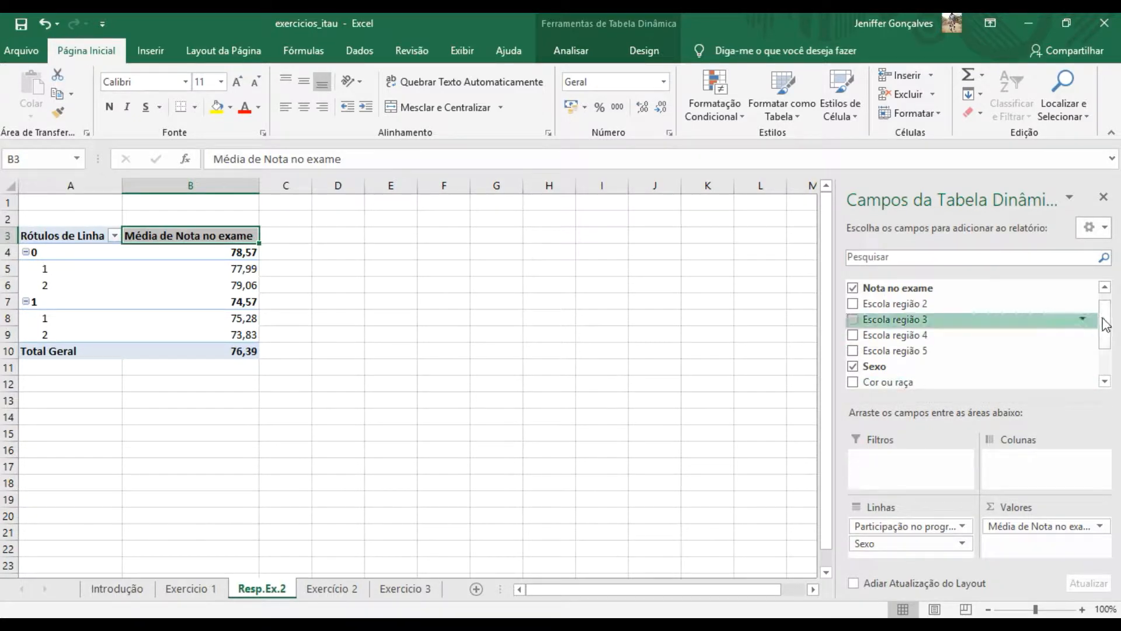
Add Anos de estudo dos pais to the pivot table's columns and narrow columns A and B to fit the table in view.
{"action": "left_click_drag", "start_coordinate": [1108, 321], "coordinate": [1105, 368]}
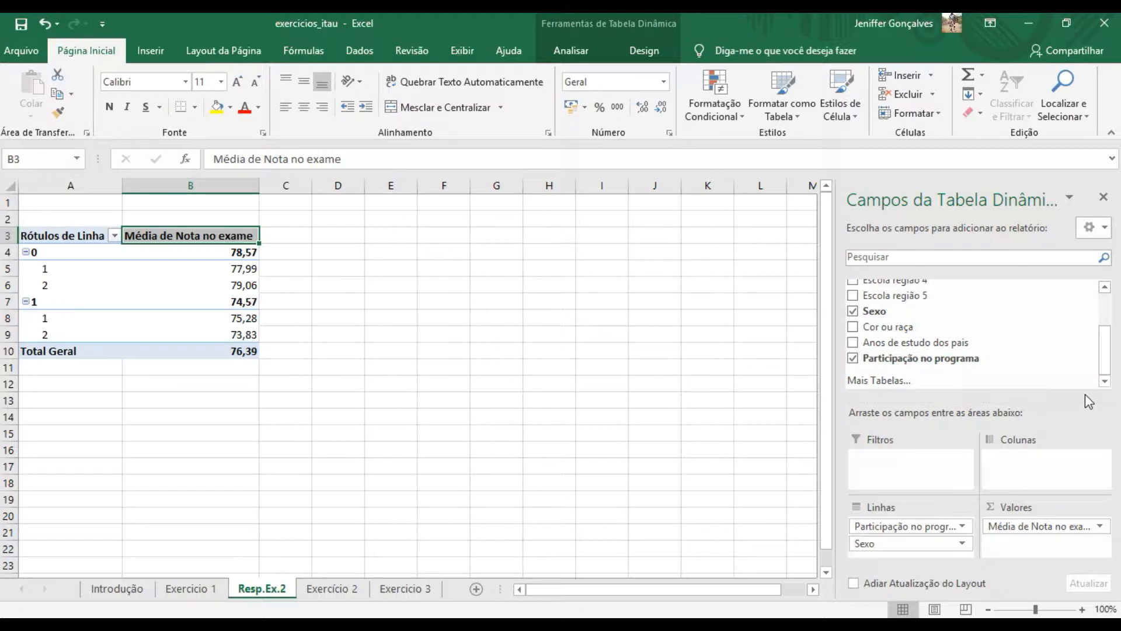
{"action": "left_click_drag", "start_coordinate": [876, 343], "coordinate": [1040, 458]}
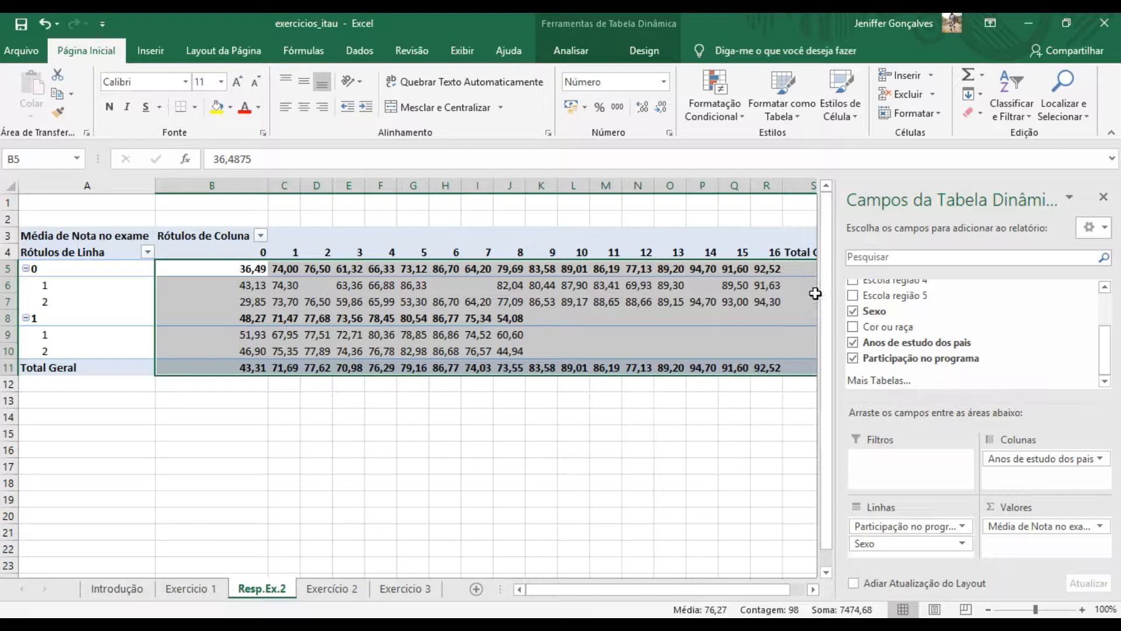
{"action": "left_click_drag", "start_coordinate": [833, 296], "coordinate": [871, 297]}
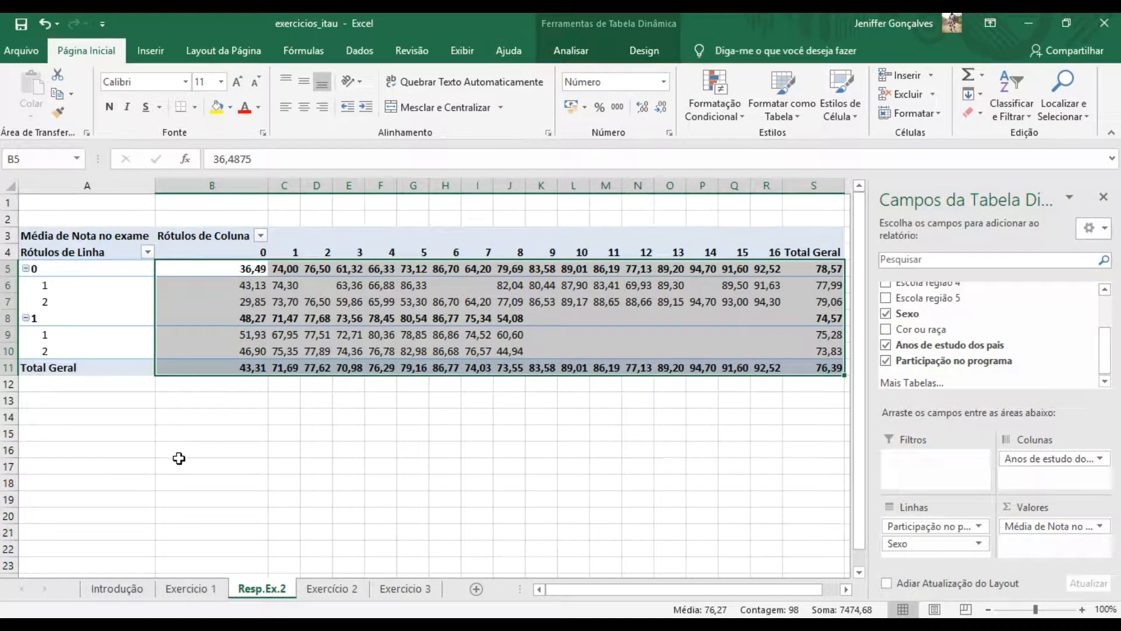
{"action": "left_click_drag", "start_coordinate": [155, 184], "coordinate": [112, 186]}
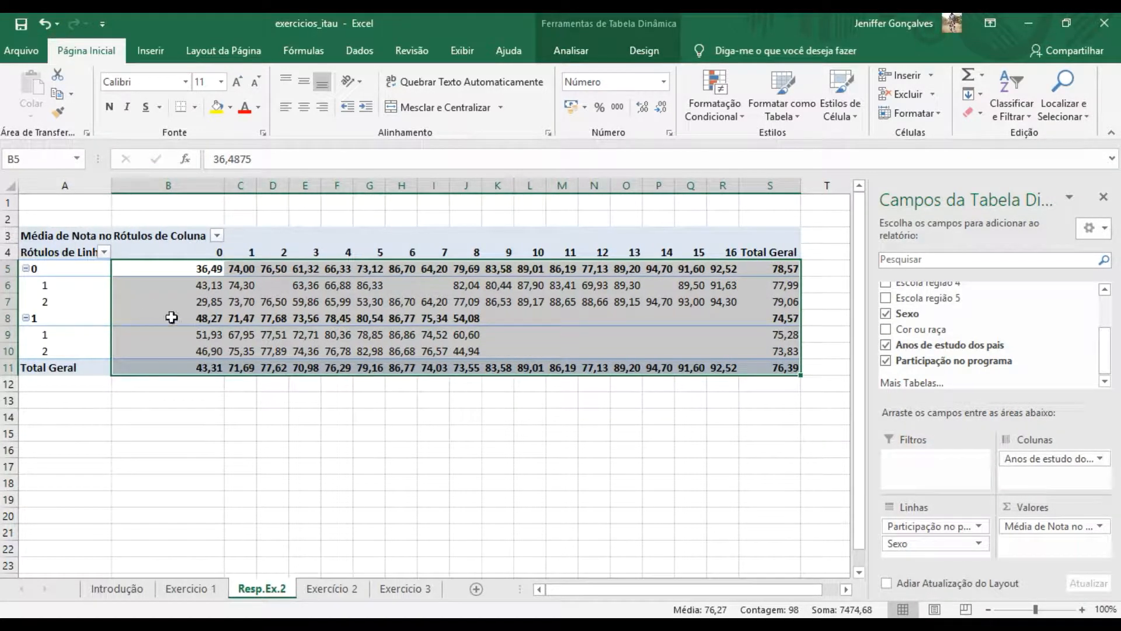
{"action": "left_click_drag", "start_coordinate": [223, 185], "coordinate": [189, 177]}
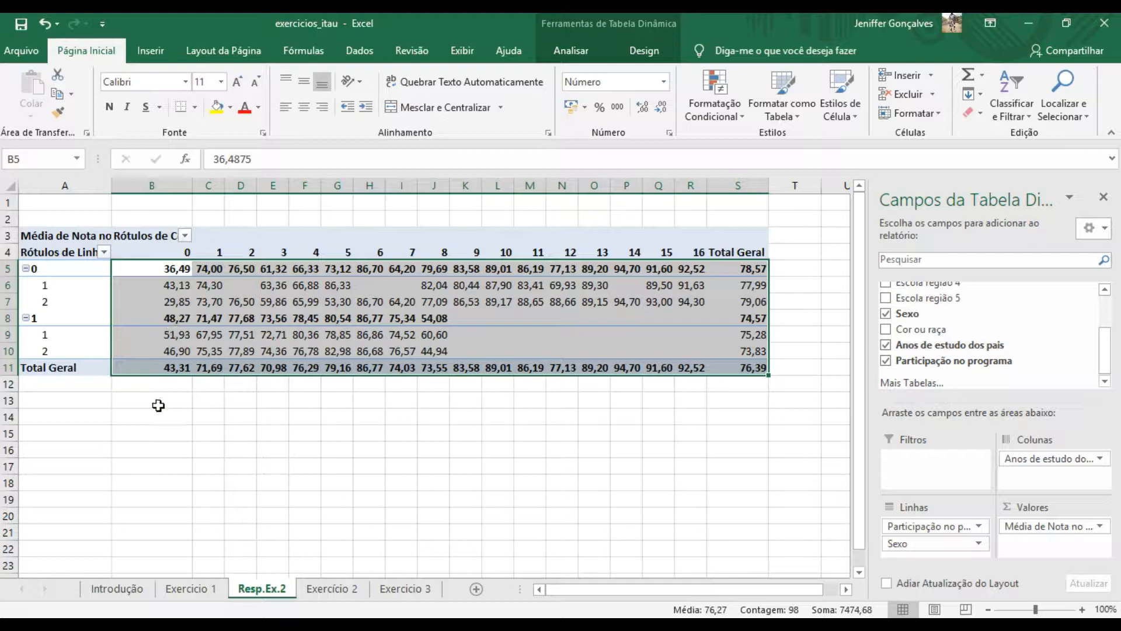
Examine the parents' schooling column labels from 0 to 16 and the participants' cells under 9 to 16 years.
{"action": "left_click", "coordinate": [170, 253]}
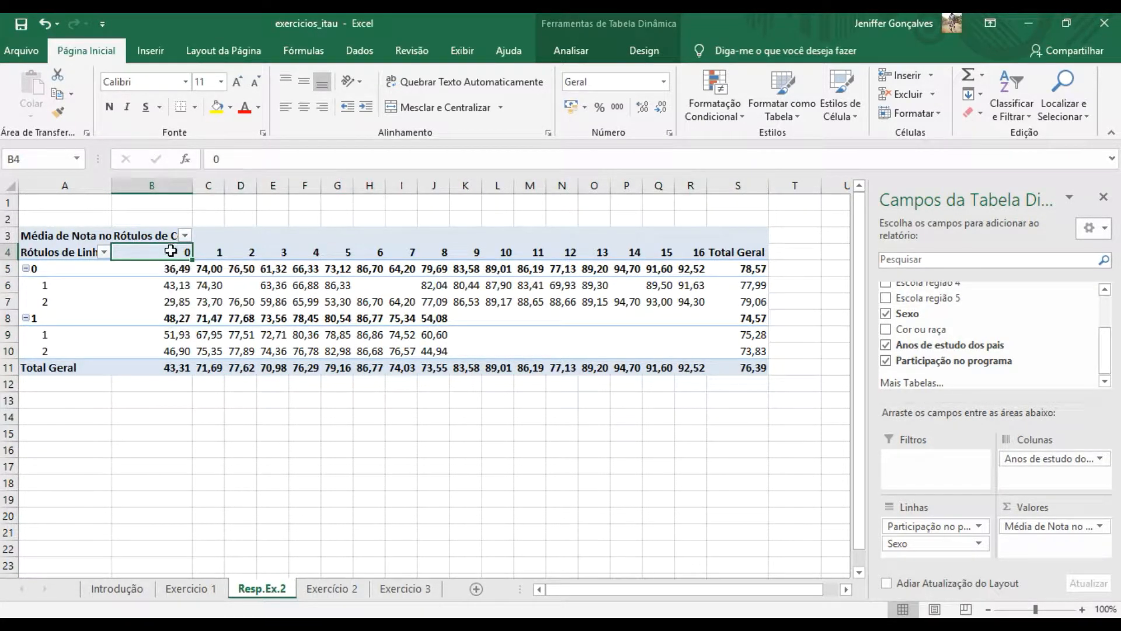
{"action": "left_click", "coordinate": [177, 255]}
{"action": "left_click", "coordinate": [220, 257]}
{"action": "left_click", "coordinate": [251, 253]}
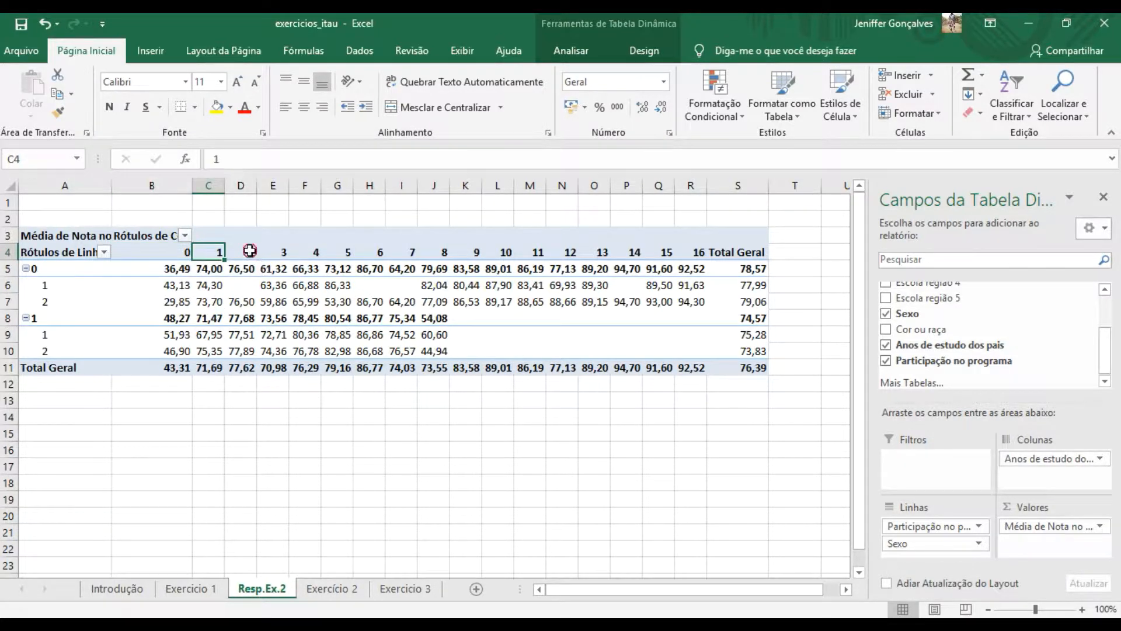
{"action": "left_click", "coordinate": [697, 251]}
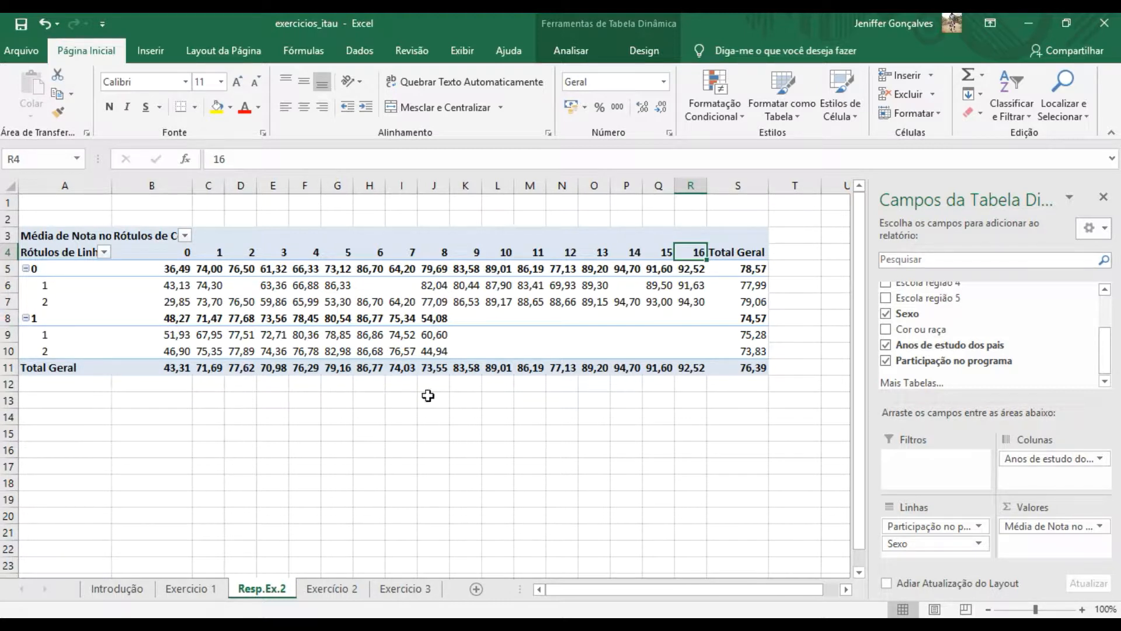
{"action": "left_click_drag", "start_coordinate": [460, 316], "coordinate": [704, 349]}
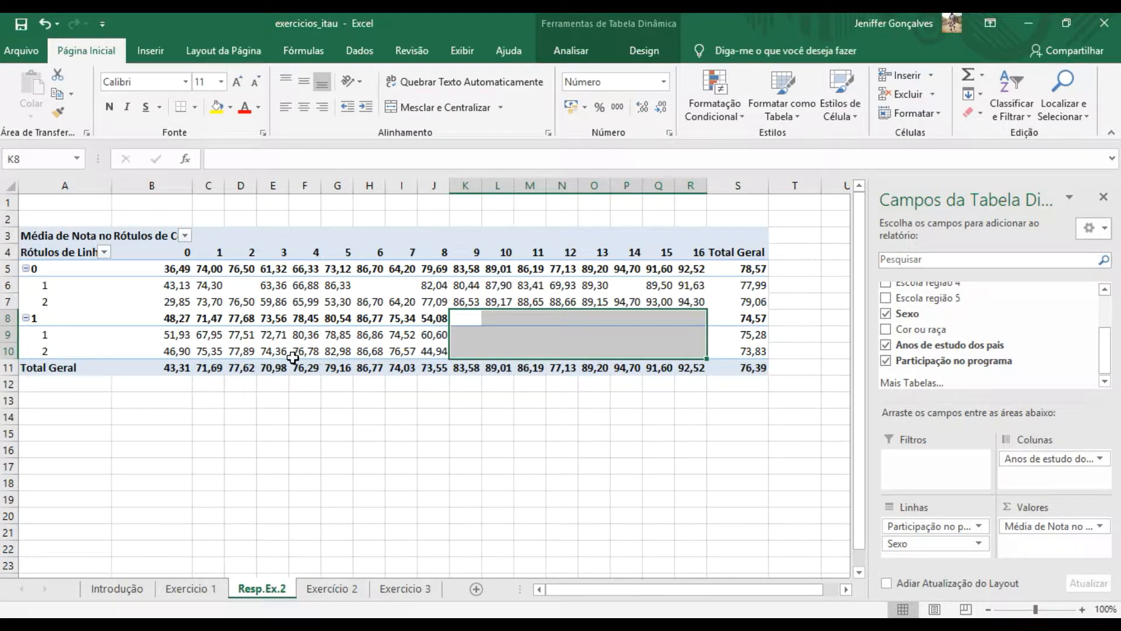
{"action": "left_click", "coordinate": [188, 398]}
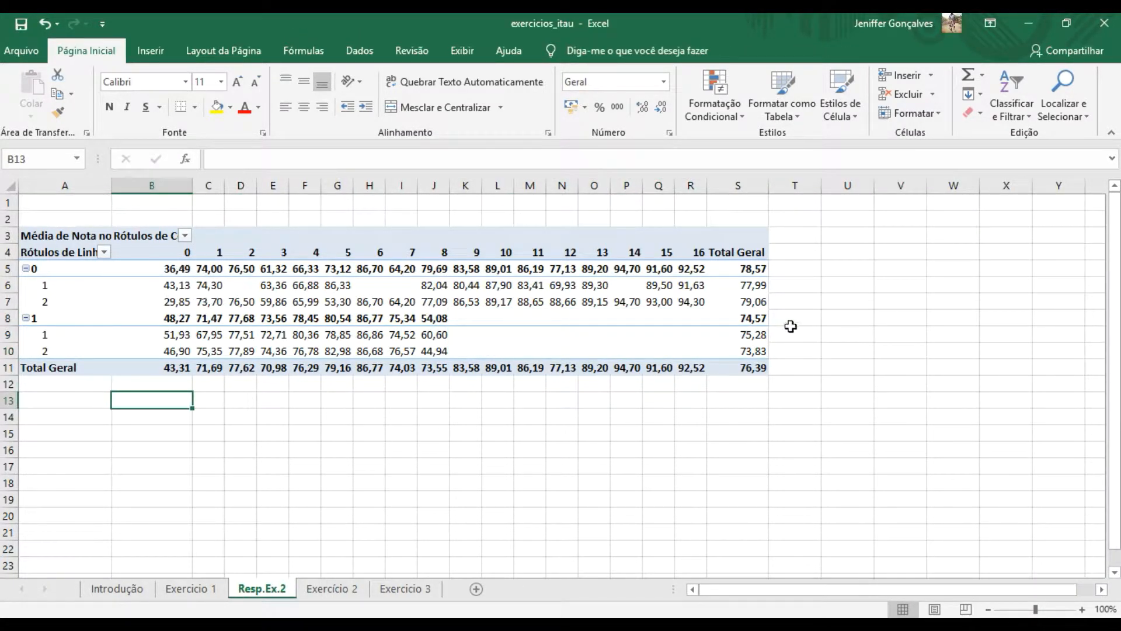
Compare non-participants' averages at 16 years of parental schooling with both groups' averages at 8 years, then review the year labels.
{"action": "left_click", "coordinate": [691, 268]}
{"action": "left_click_drag", "start_coordinate": [691, 268], "coordinate": [690, 307]}
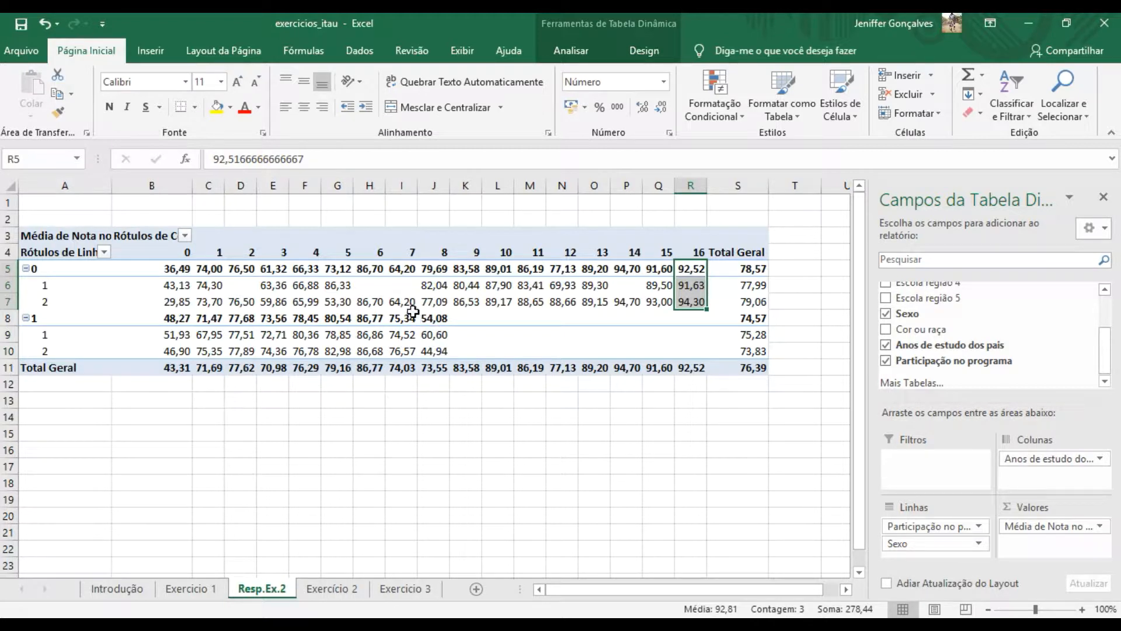
{"action": "left_click_drag", "start_coordinate": [429, 356], "coordinate": [427, 318]}
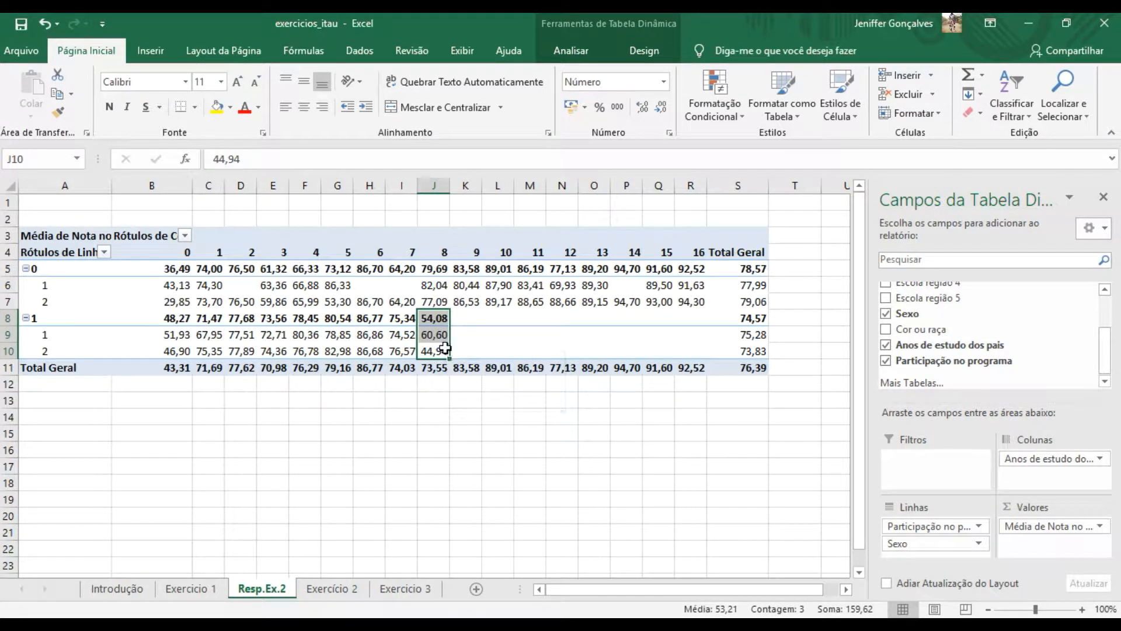
{"action": "left_click_drag", "start_coordinate": [432, 267], "coordinate": [436, 301]}
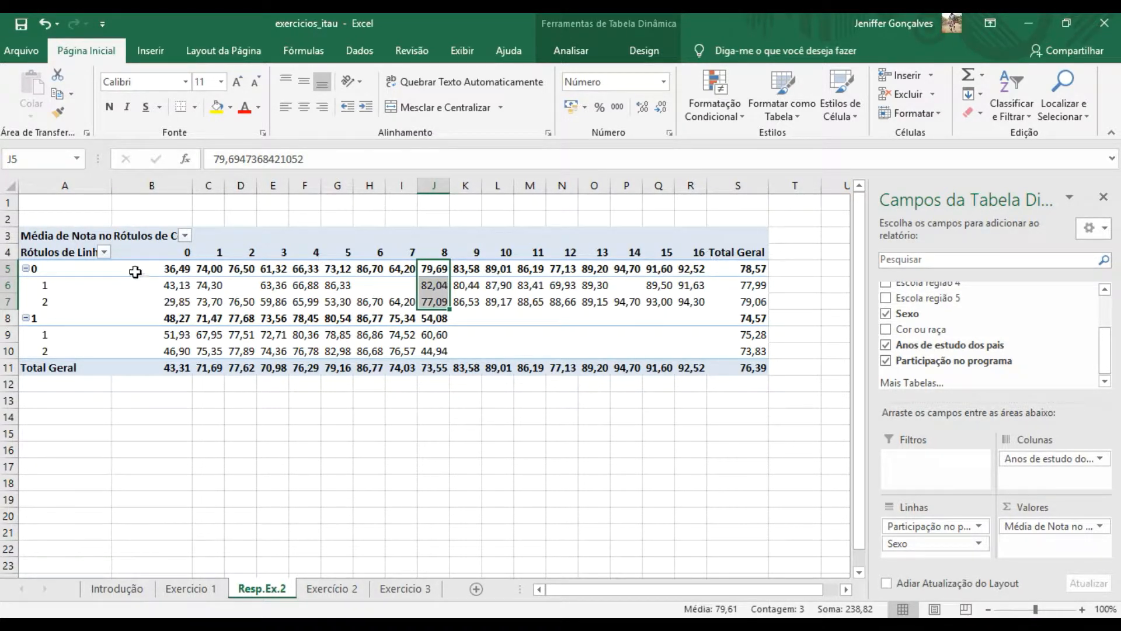
{"action": "left_click_drag", "start_coordinate": [184, 252], "coordinate": [701, 258]}
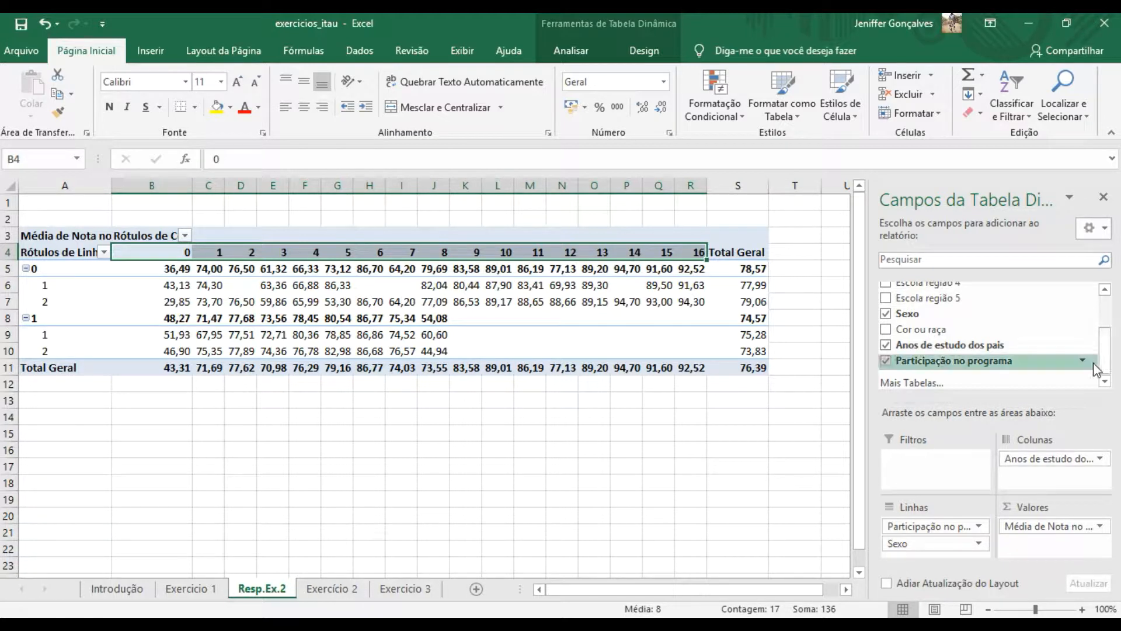
Replace Anos de estudo dos pais with Cor ou raça in the pivot table's columns.
{"action": "scroll", "coordinate": [1110, 330], "scroll_direction": "up", "scroll_amount": 2}
{"action": "left_click_drag", "start_coordinate": [1109, 330], "coordinate": [1108, 324]}
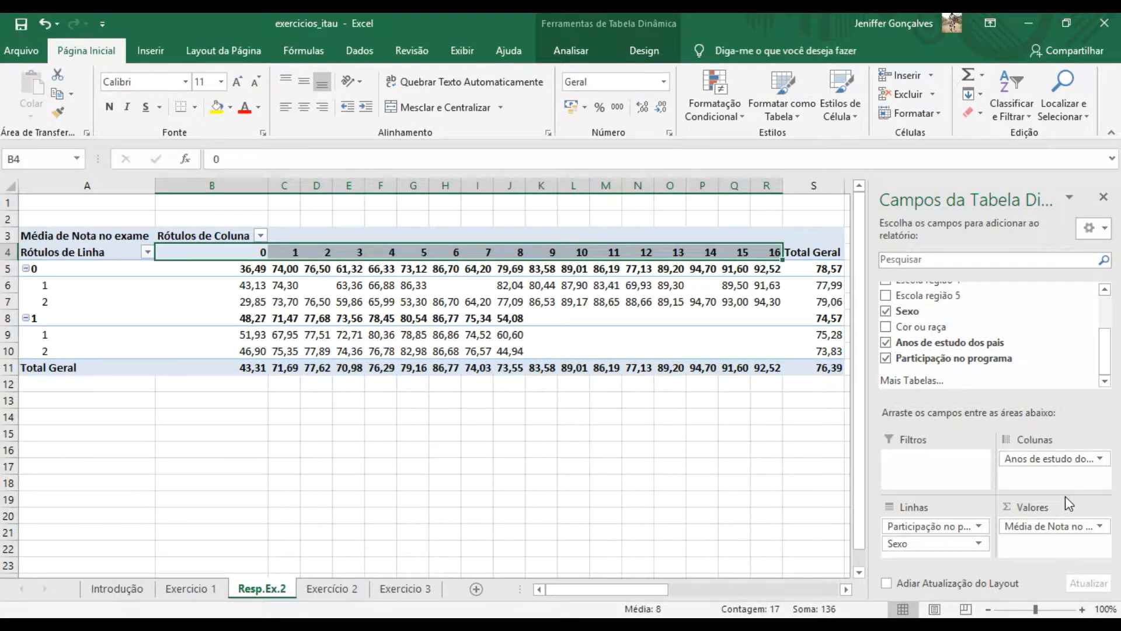
{"action": "left_click", "coordinate": [1039, 458]}
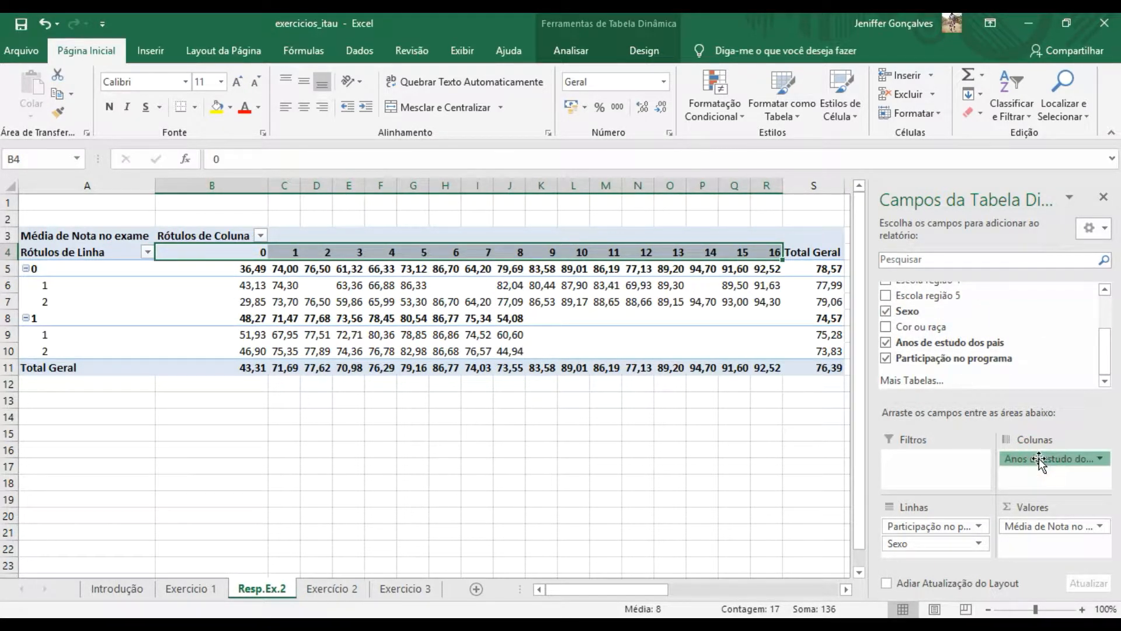
{"action": "left_click", "coordinate": [1049, 491]}
{"action": "left_click_drag", "start_coordinate": [1041, 459], "coordinate": [1045, 488]}
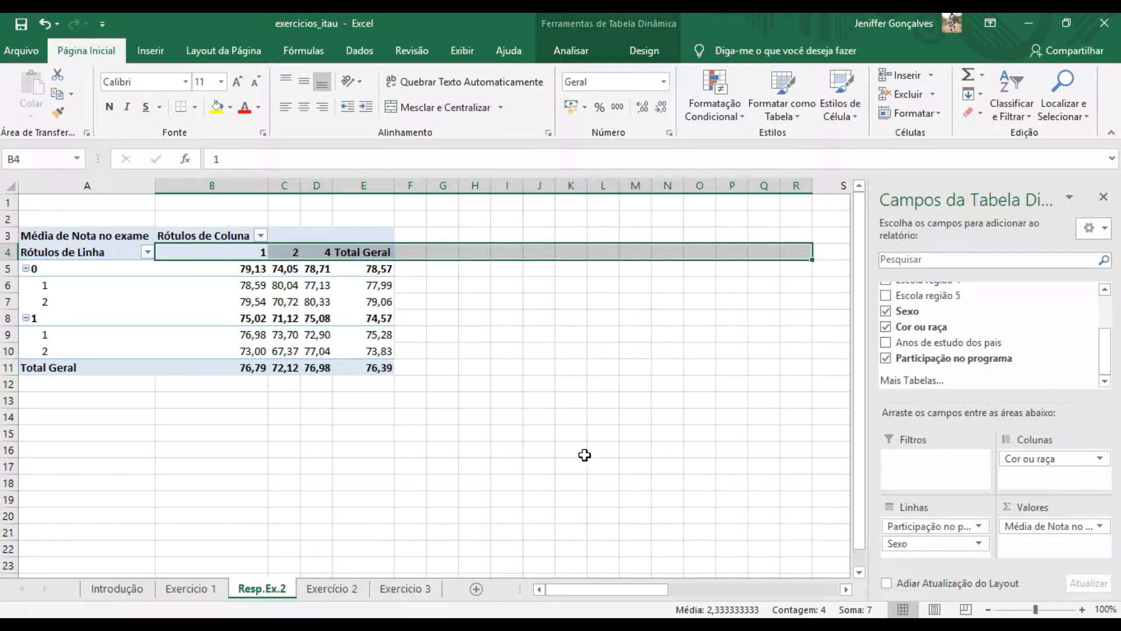
Compare the average exam scores across the Cor ou raça categories, in total and for participants and non-participants.
{"action": "left_click", "coordinate": [211, 368]}
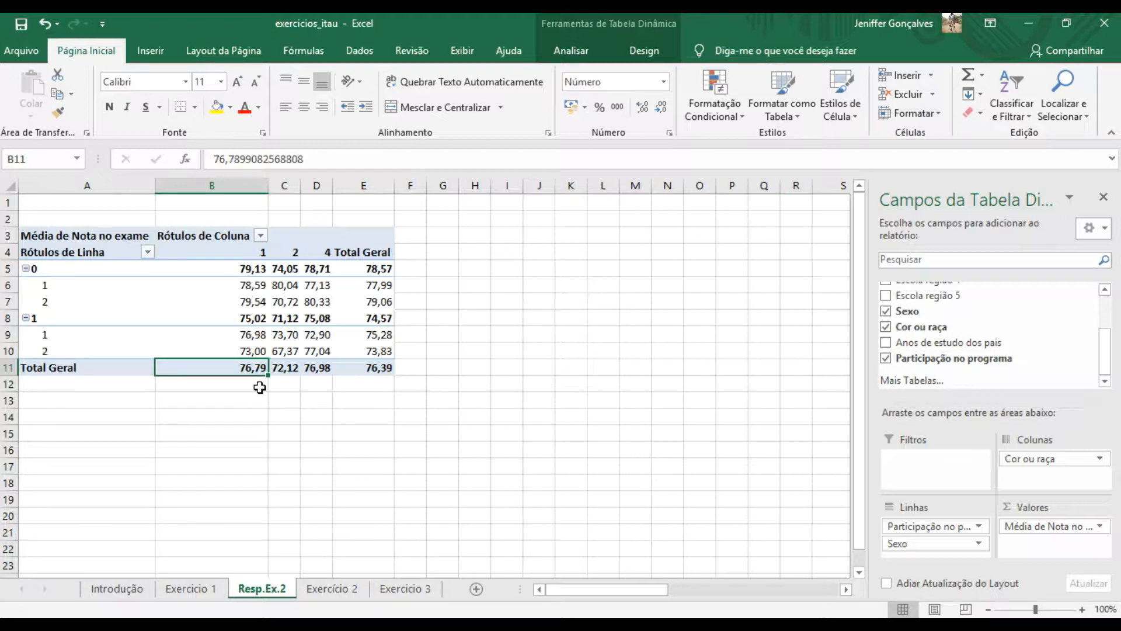
{"action": "left_click", "coordinate": [285, 369]}
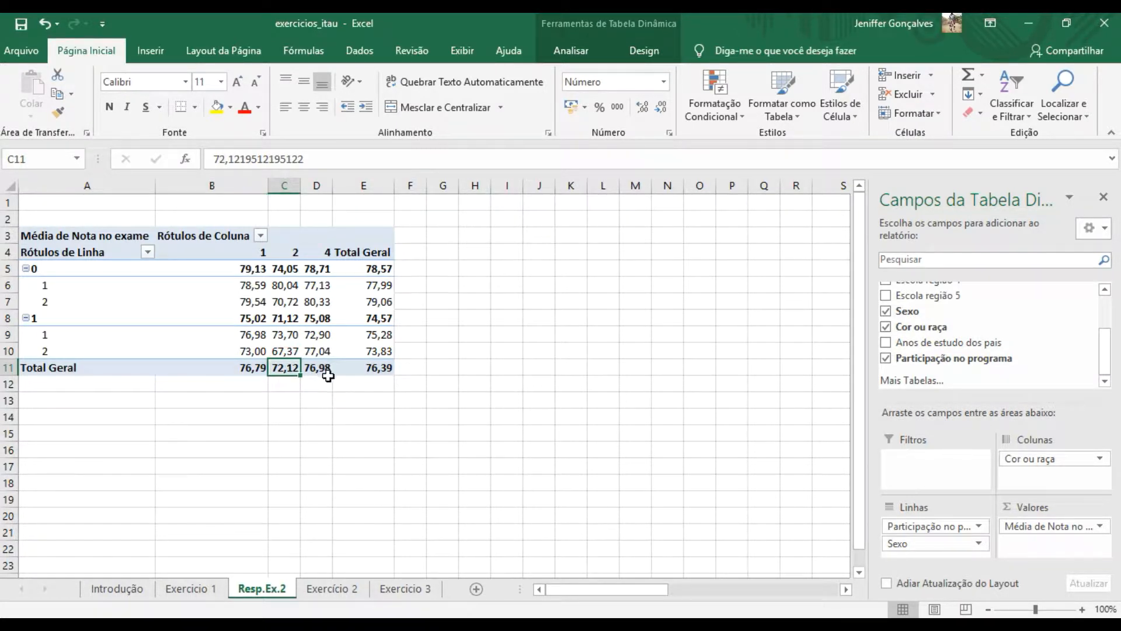
{"action": "left_click", "coordinate": [320, 357]}
{"action": "left_click", "coordinate": [310, 367]}
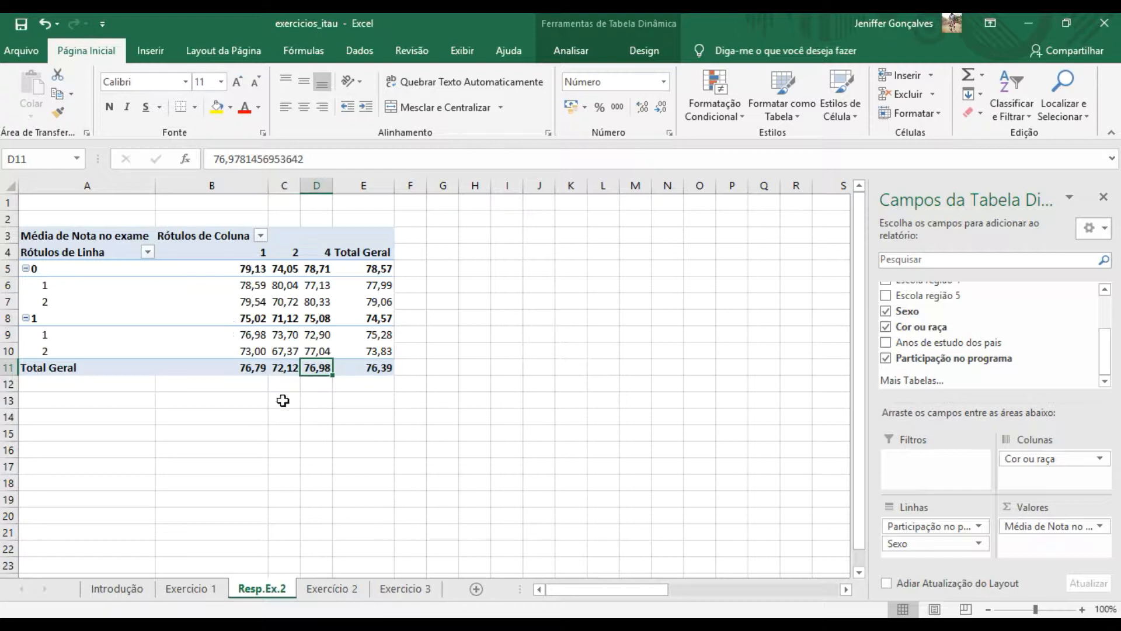
{"action": "left_click_drag", "start_coordinate": [251, 269], "coordinate": [315, 268]}
{"action": "left_click_drag", "start_coordinate": [224, 322], "coordinate": [363, 320]}
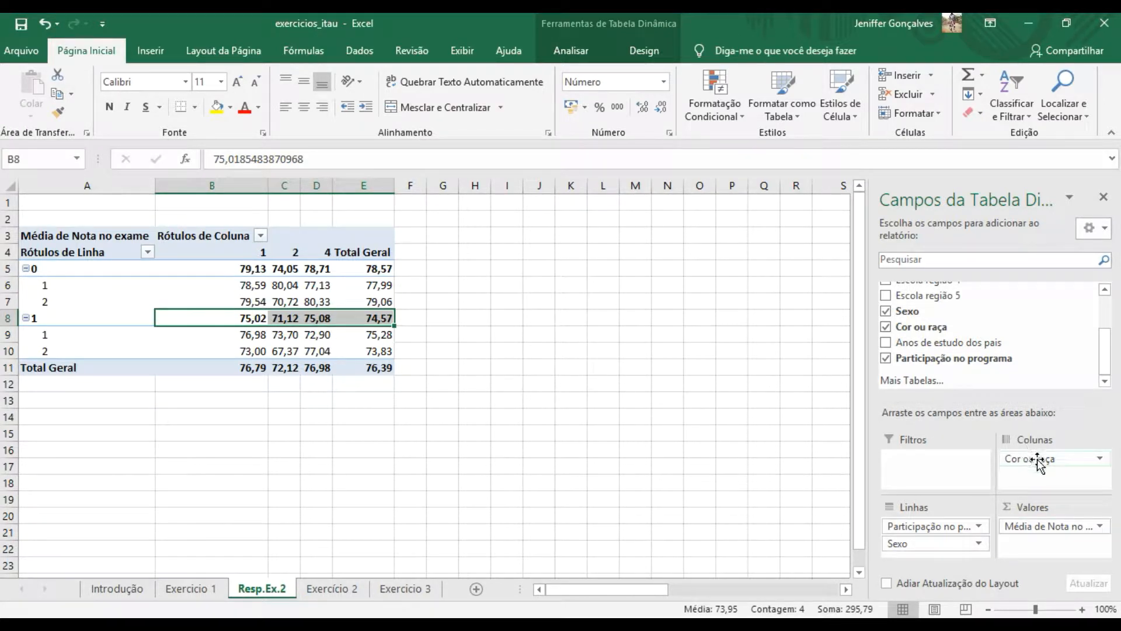
Add Escola região 2, Escola região 3, Escola região 4 and Escola região 5 to the pivot table as report filters.
{"action": "left_click_drag", "start_coordinate": [1103, 350], "coordinate": [1094, 295]}
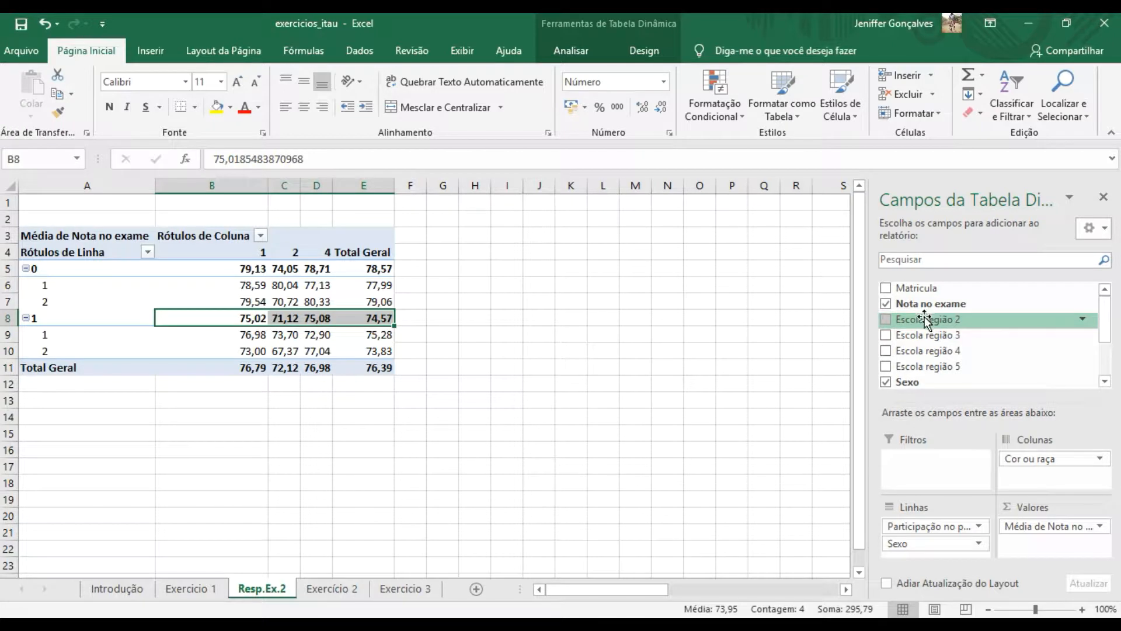
{"action": "left_click_drag", "start_coordinate": [926, 319], "coordinate": [929, 483]}
{"action": "left_click_drag", "start_coordinate": [929, 334], "coordinate": [928, 489]}
{"action": "left_click_drag", "start_coordinate": [932, 367], "coordinate": [941, 495]}
{"action": "left_click", "coordinate": [983, 481]}
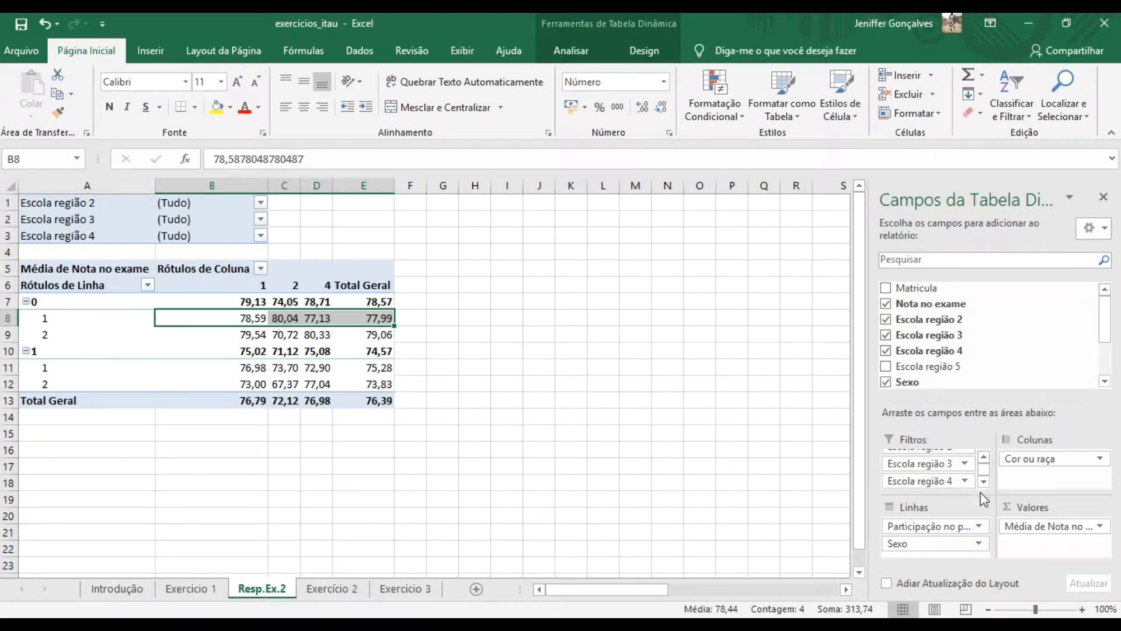
{"action": "mouse_move", "coordinate": [916, 369]}
{"action": "left_mouse_down"}
{"action": "mouse_move", "coordinate": [947, 482]}
{"action": "mouse_move", "coordinate": [938, 488]}
{"action": "left_mouse_up"}
Remove Cor ou raça from the pivot table's columns and move Sexo from the rows to the columns.
{"action": "left_click", "coordinate": [1106, 357]}
{"action": "left_click", "coordinate": [1107, 357]}
{"action": "left_click_drag", "start_coordinate": [1026, 460], "coordinate": [963, 383]}
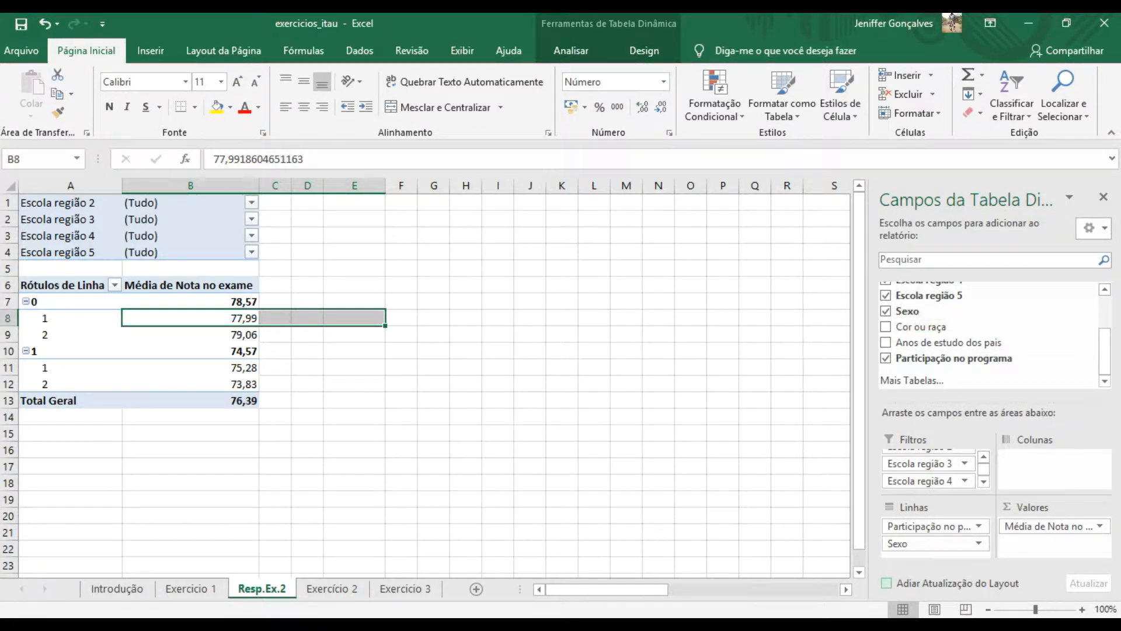
{"action": "left_click_drag", "start_coordinate": [932, 543], "coordinate": [1038, 479]}
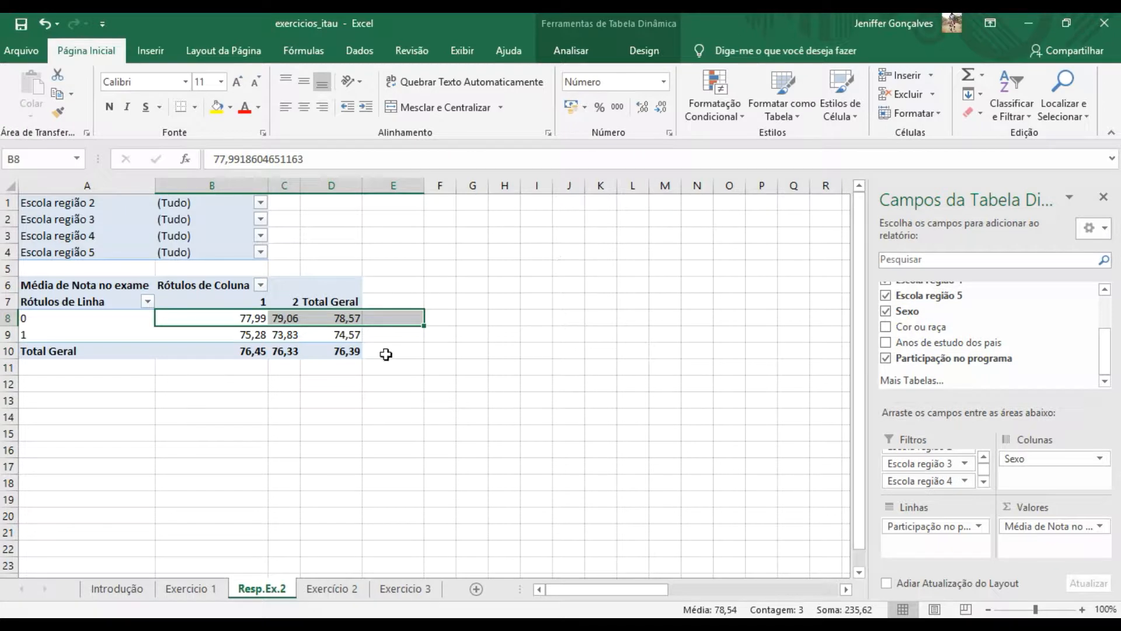
{"action": "left_click", "coordinate": [352, 369]}
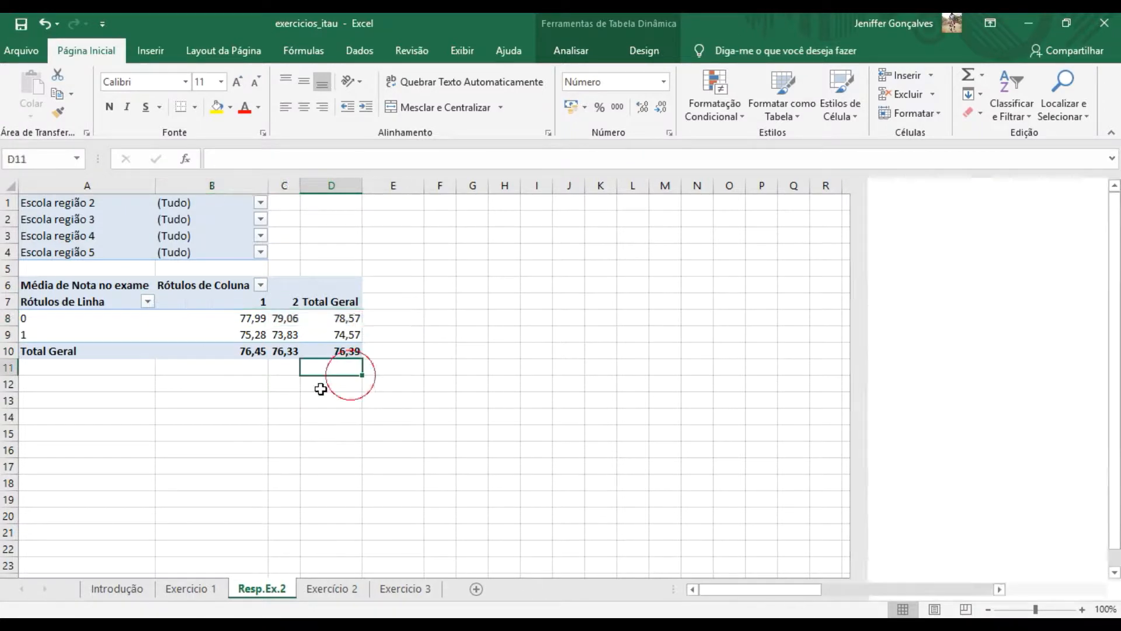
Filter the pivot table to Escola região 2 = 1 and compare the overall averages of participants and non-participants.
{"action": "left_click", "coordinate": [261, 205]}
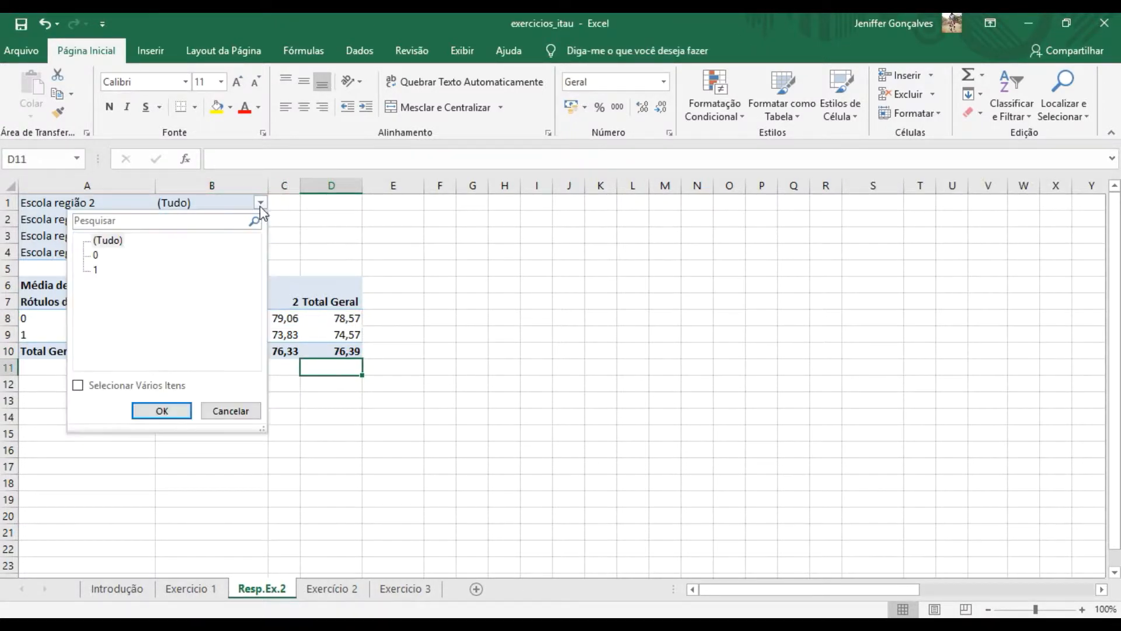
{"action": "left_click", "coordinate": [94, 270]}
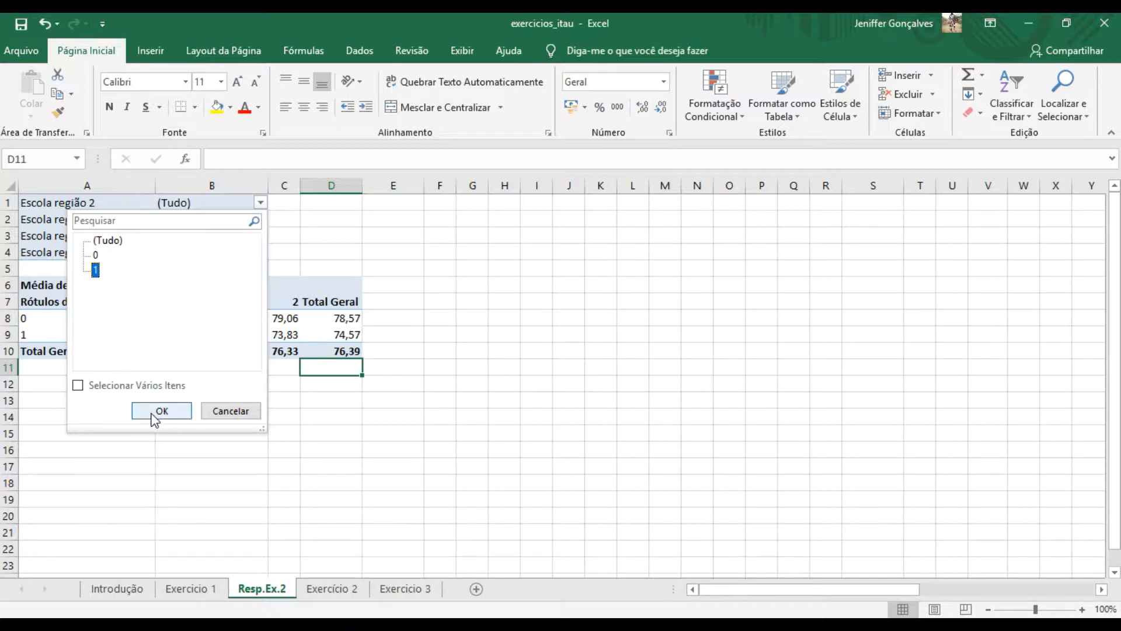
{"action": "left_click", "coordinate": [150, 413]}
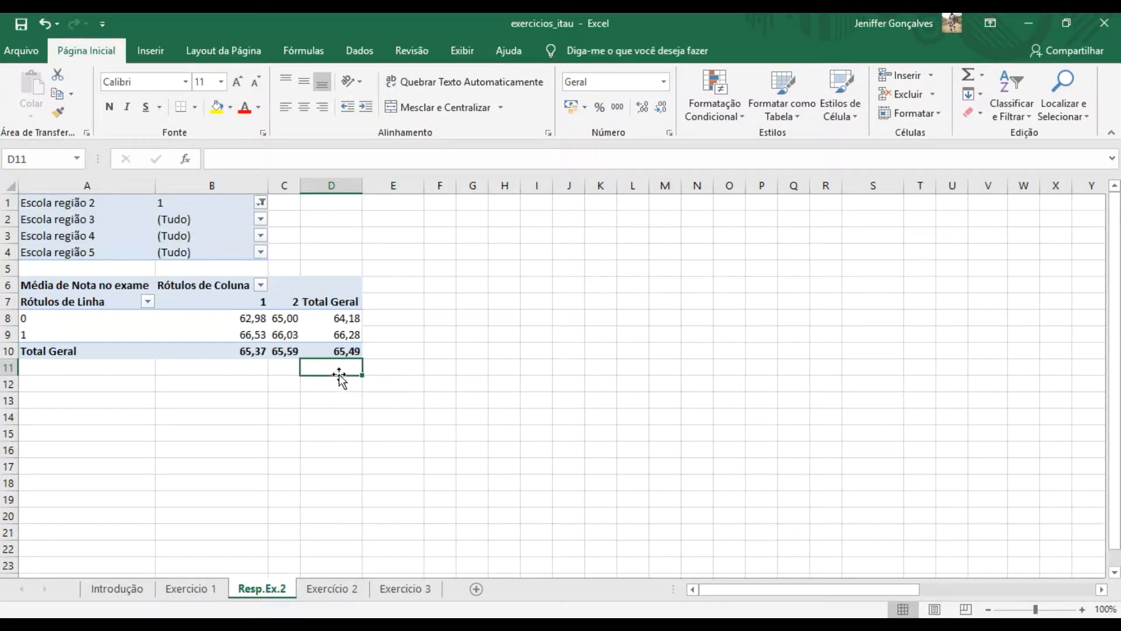
{"action": "left_click", "coordinate": [351, 319]}
{"action": "left_click", "coordinate": [345, 335]}
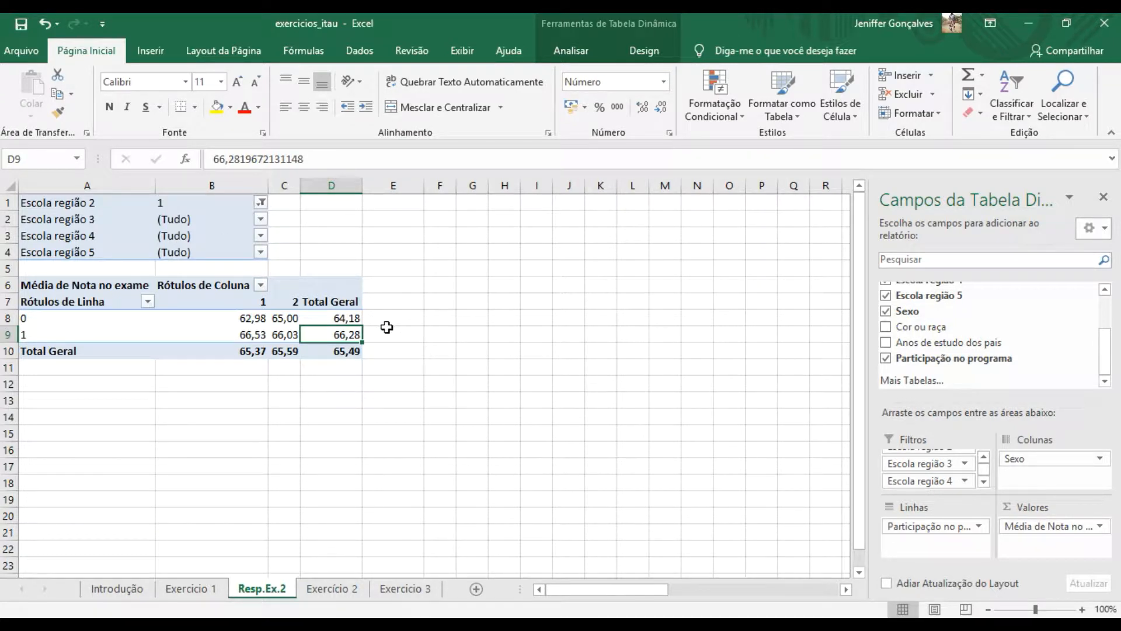
{"action": "left_click", "coordinate": [351, 317]}
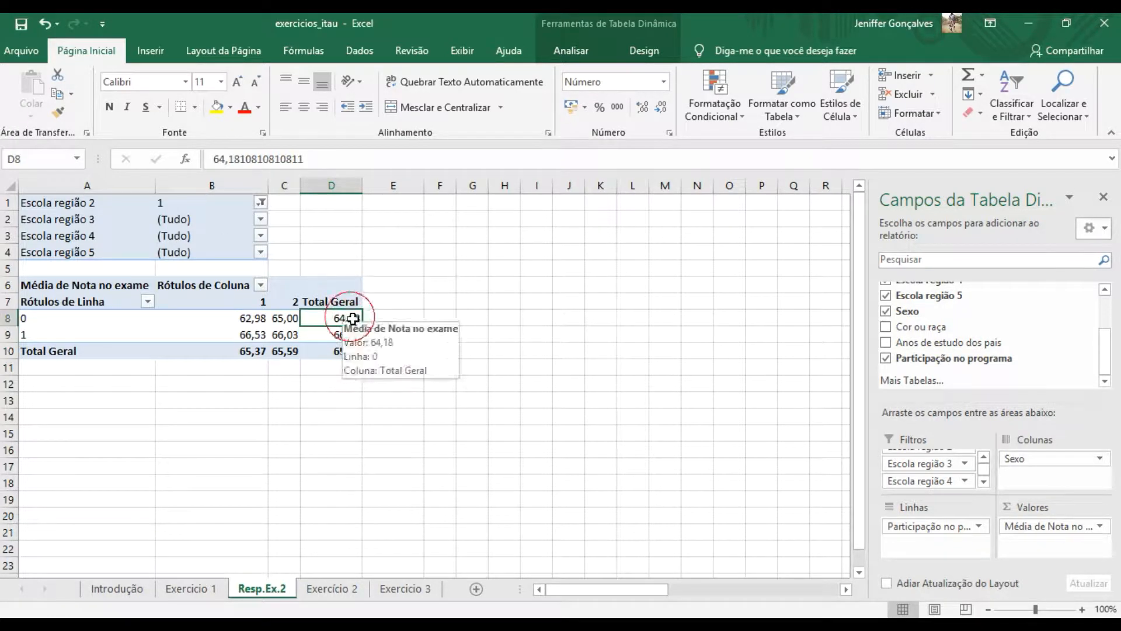
Reset Escola região 2 to (Tudo), filter Escola região 3 to 1, and compare both groups' overall averages.
{"action": "left_click", "coordinate": [261, 204]}
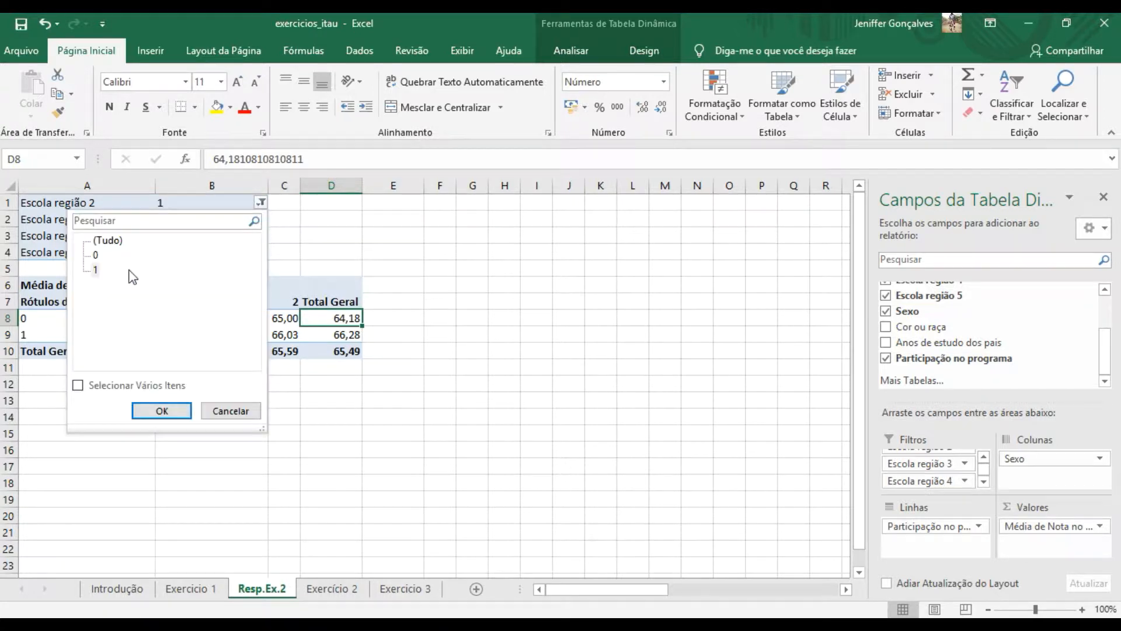
{"action": "left_click", "coordinate": [115, 243]}
{"action": "left_click", "coordinate": [178, 407]}
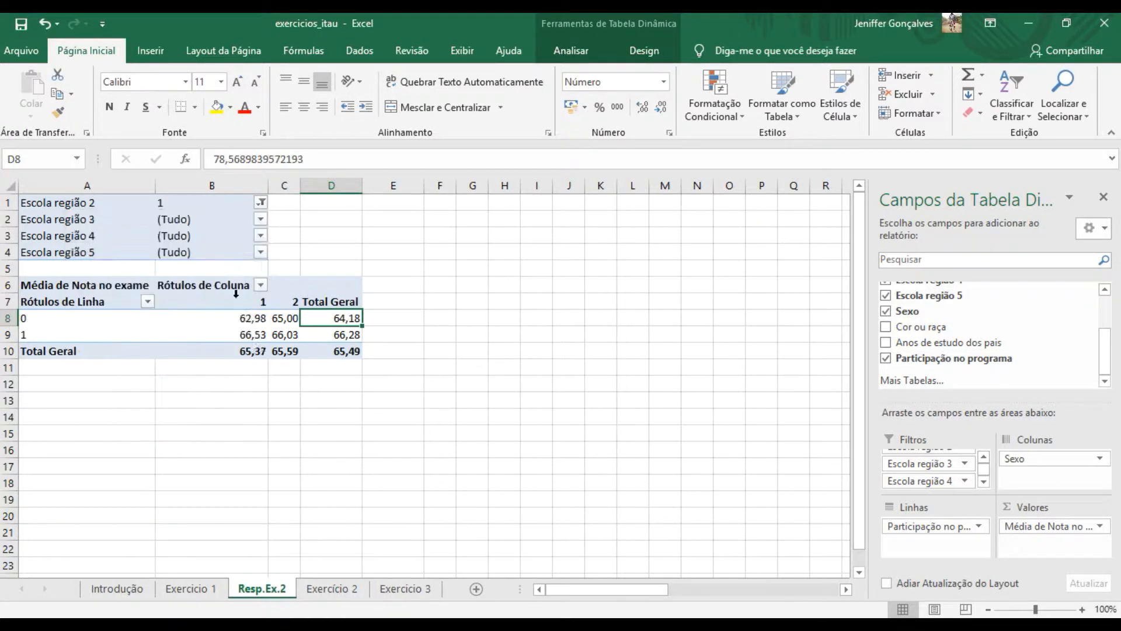
{"action": "left_click", "coordinate": [260, 221]}
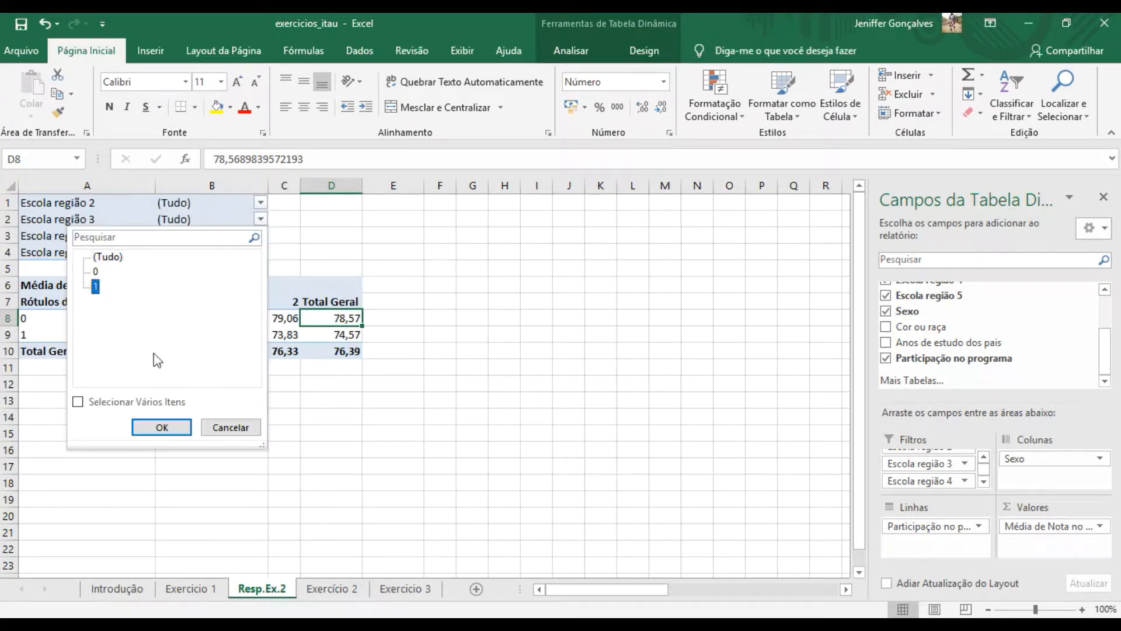
{"action": "left_click", "coordinate": [162, 427]}
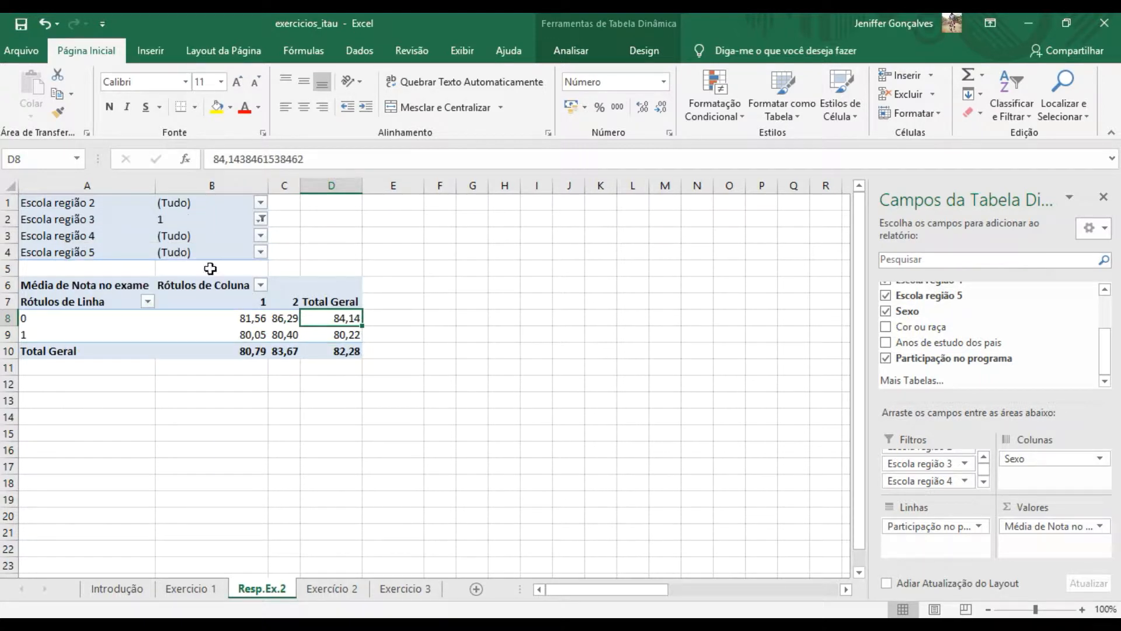
{"action": "left_click", "coordinate": [169, 221]}
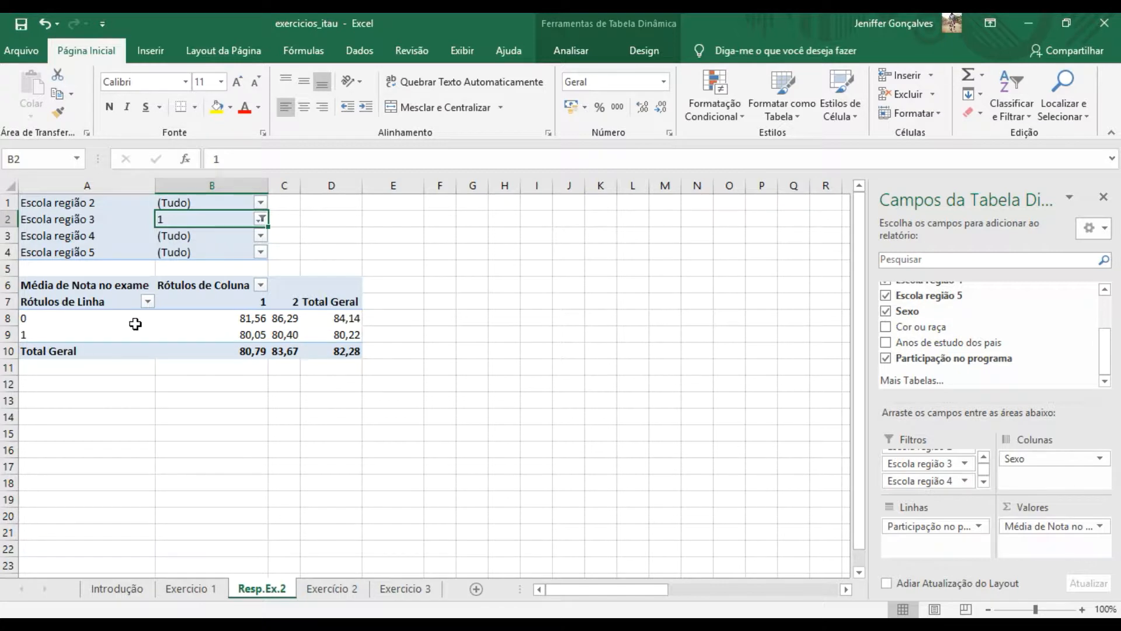
{"action": "left_click", "coordinate": [349, 320]}
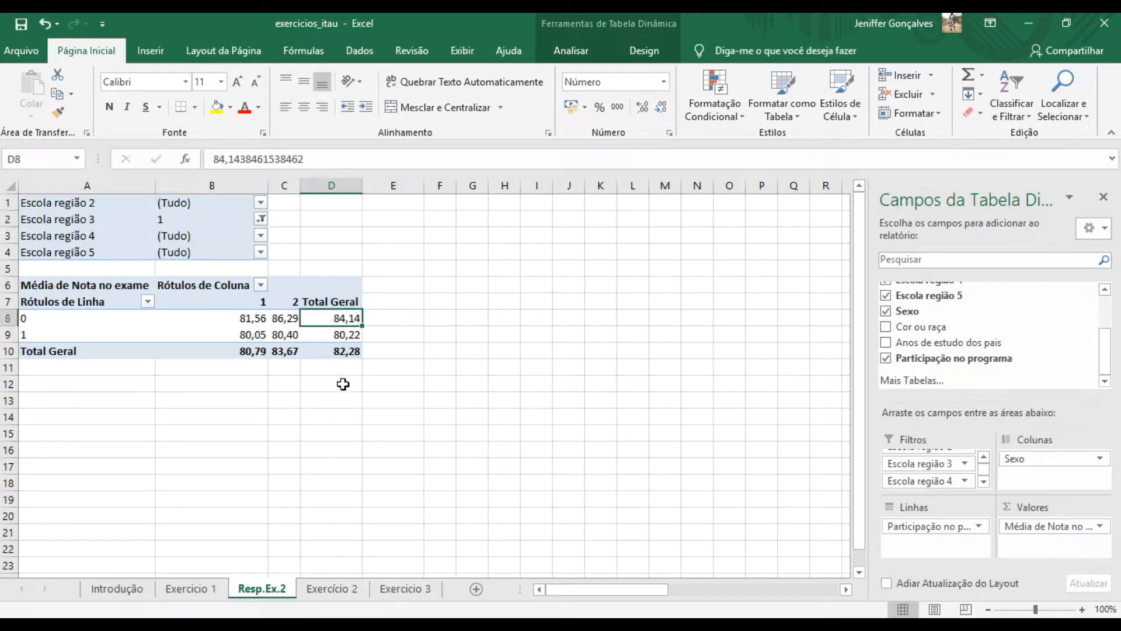
{"action": "left_click", "coordinate": [349, 336]}
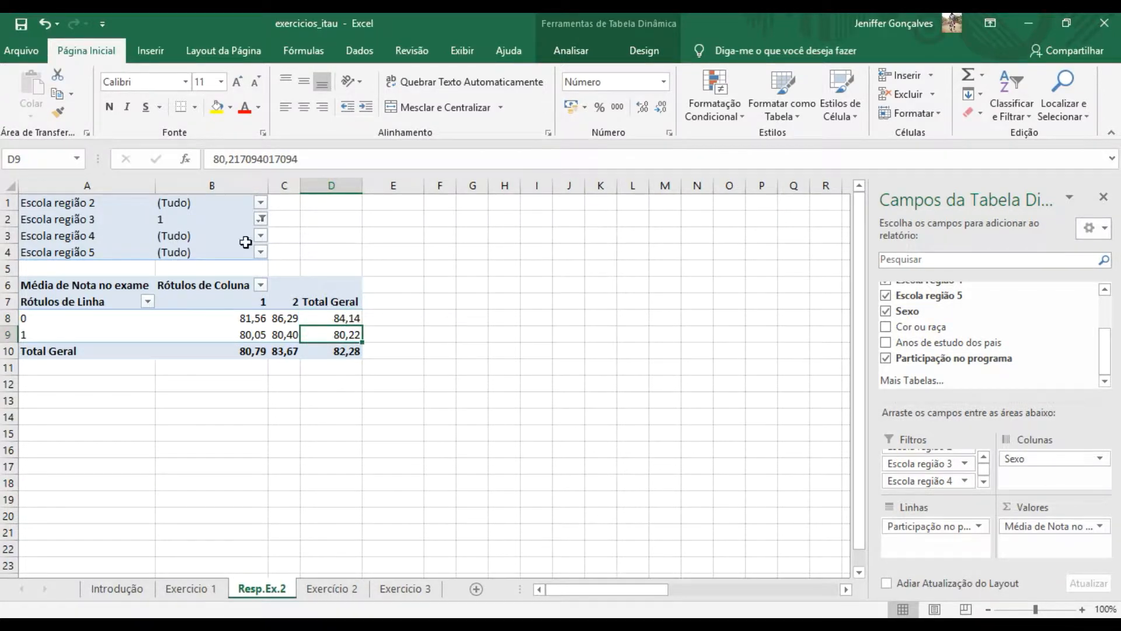
Reset Escola região 3 to (Tudo), filter Escola região 4 to 1, and examine the group averages, including the column for sex 2.
{"action": "left_click", "coordinate": [261, 220]}
{"action": "left_click", "coordinate": [108, 257]}
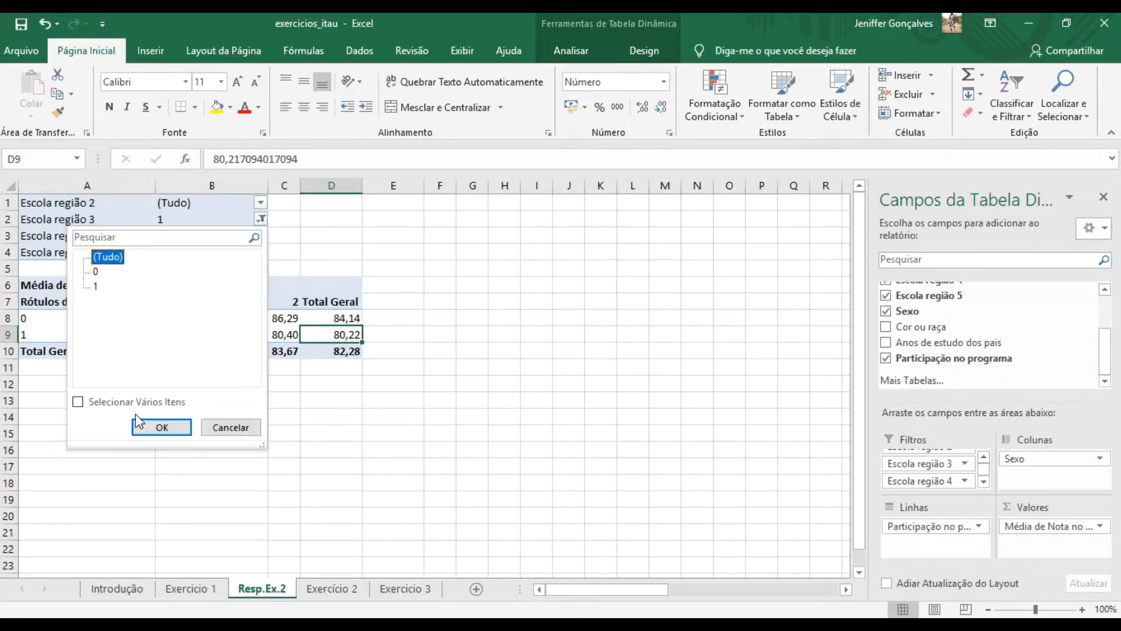
{"action": "left_click", "coordinate": [159, 427]}
{"action": "left_click", "coordinate": [259, 236]}
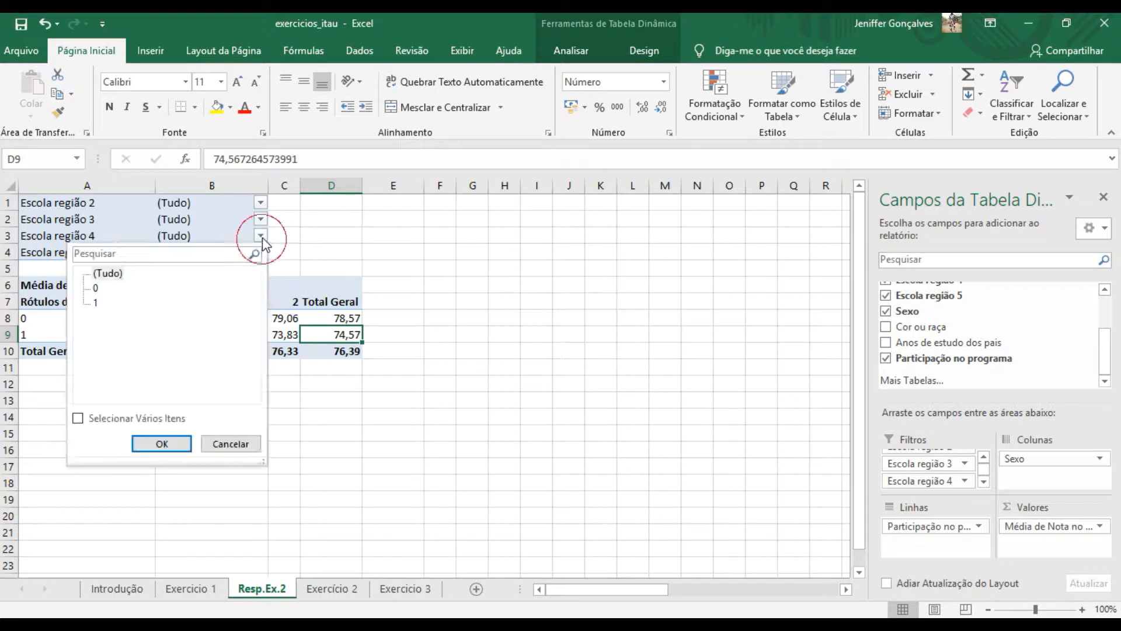
{"action": "left_click", "coordinate": [97, 304]}
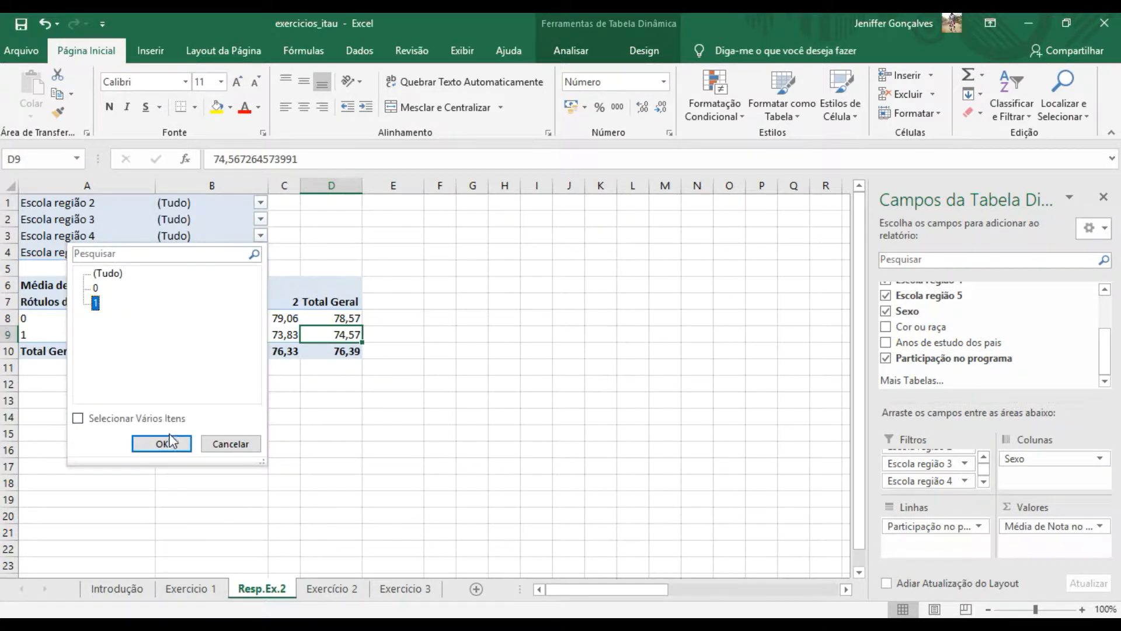
{"action": "left_click", "coordinate": [162, 443]}
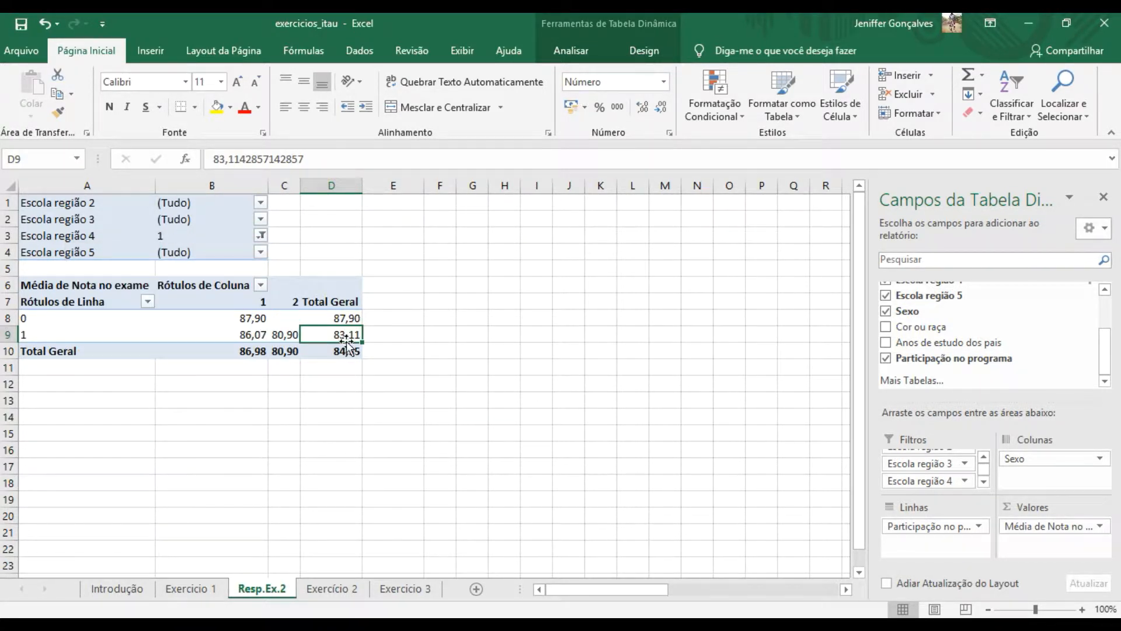
{"action": "left_click", "coordinate": [349, 319]}
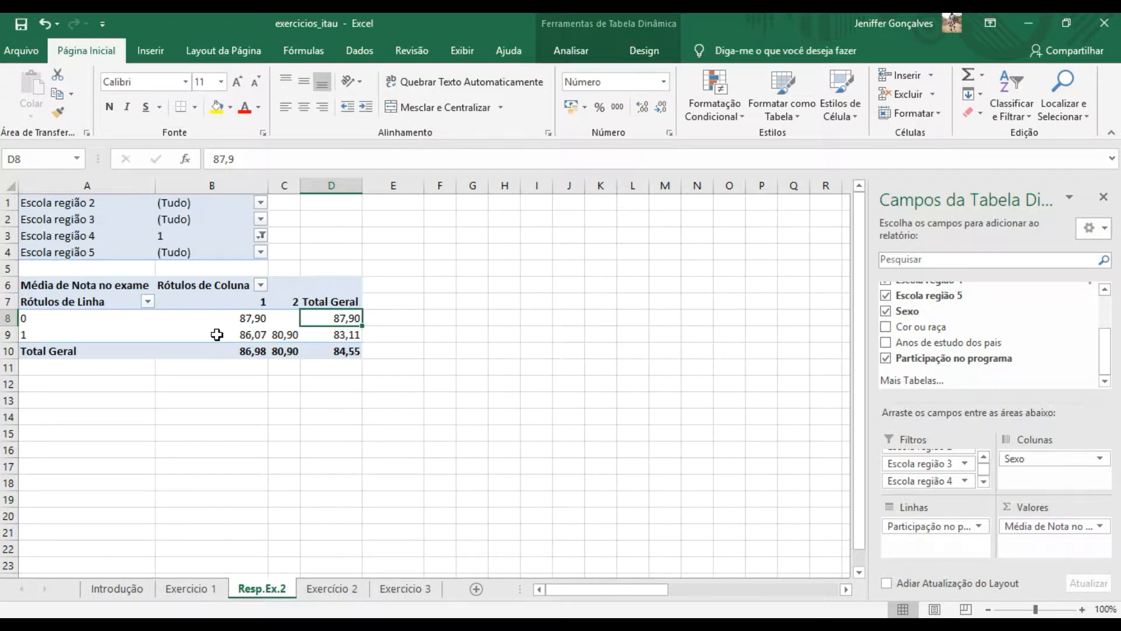
{"action": "left_click", "coordinate": [282, 301]}
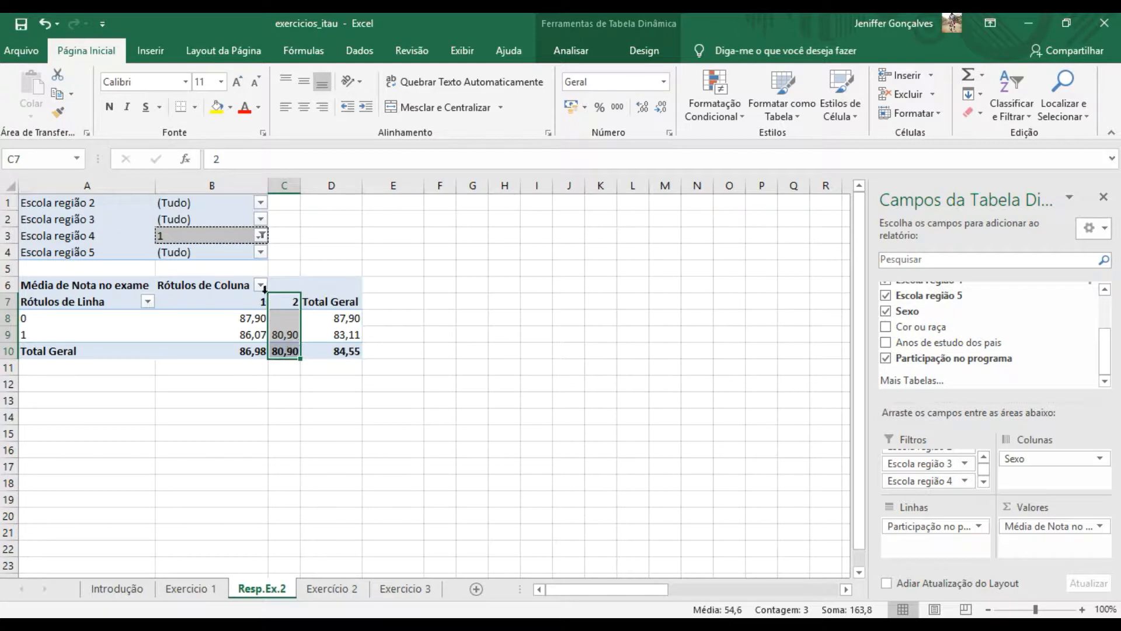
{"action": "mouse_move", "coordinate": [285, 350]}
Reset Escola região 4 to (Tudo), filter Escola região 5 to 1, and compare participants' and non-participants' overall averages.
{"action": "left_click", "coordinate": [261, 235]}
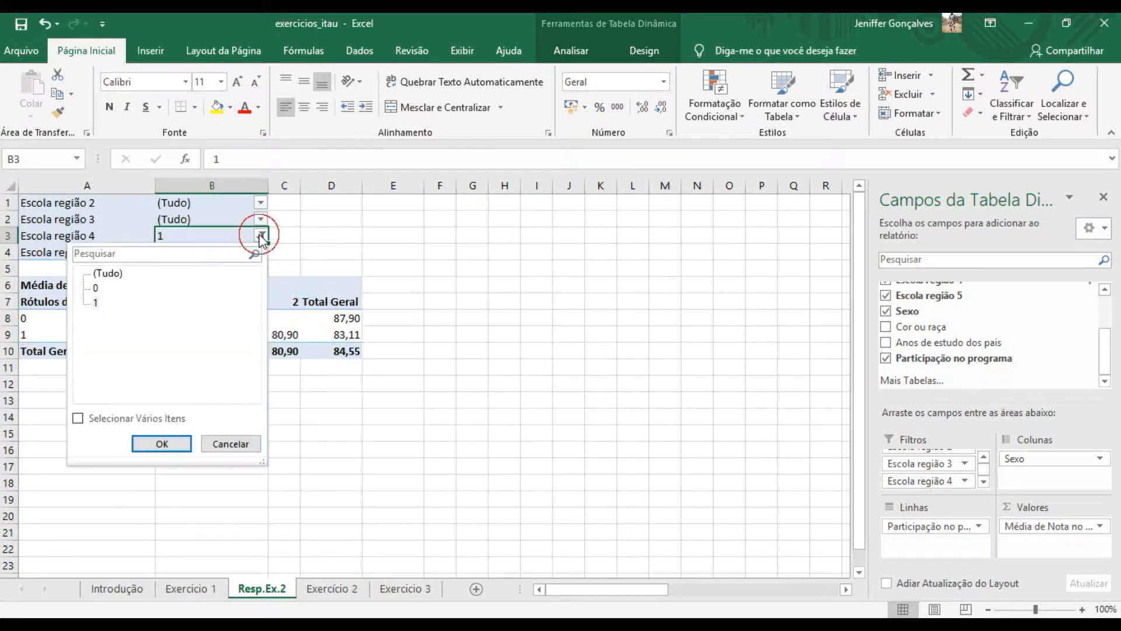
{"action": "left_click", "coordinate": [107, 272]}
{"action": "left_click", "coordinate": [162, 443]}
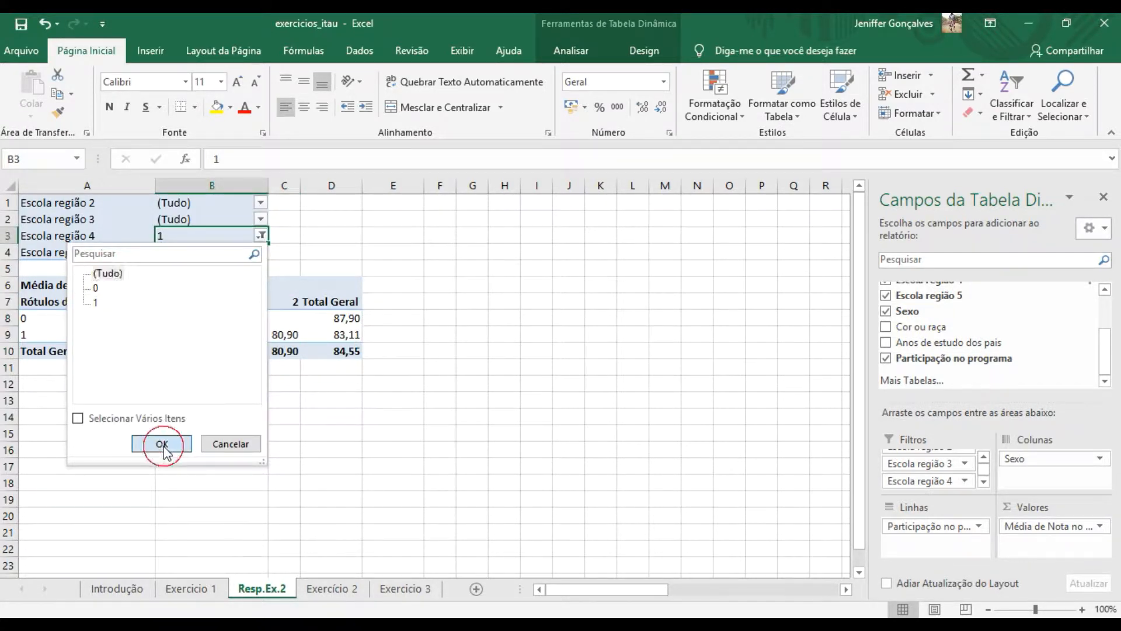
{"action": "left_click", "coordinate": [260, 251]}
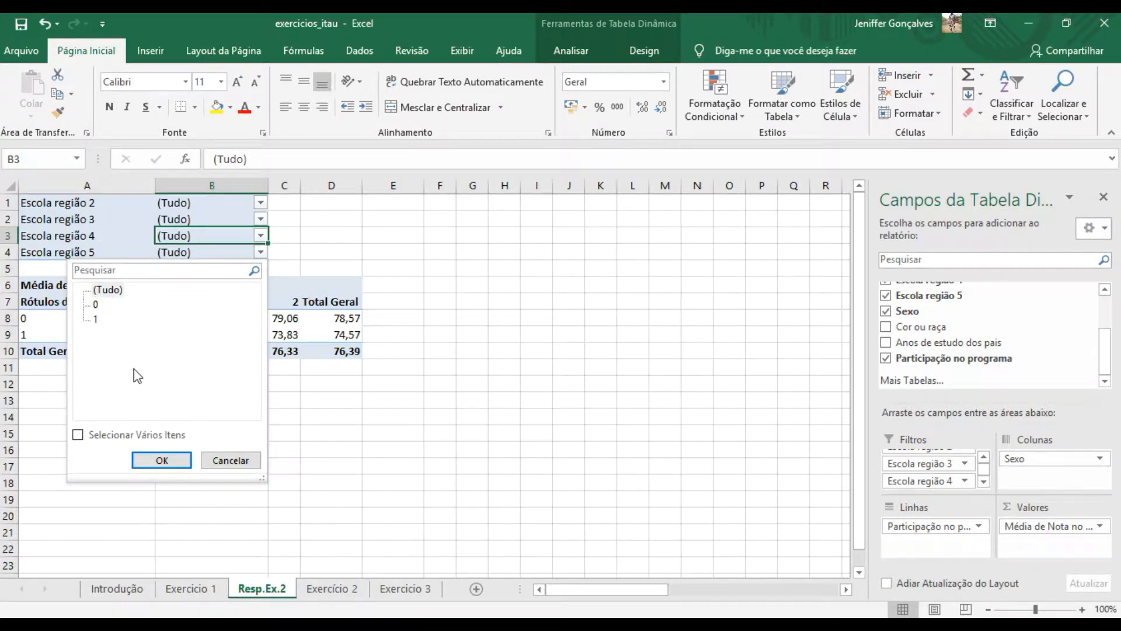
{"action": "left_click", "coordinate": [103, 317]}
{"action": "left_click", "coordinate": [98, 320]}
{"action": "left_click", "coordinate": [159, 460]}
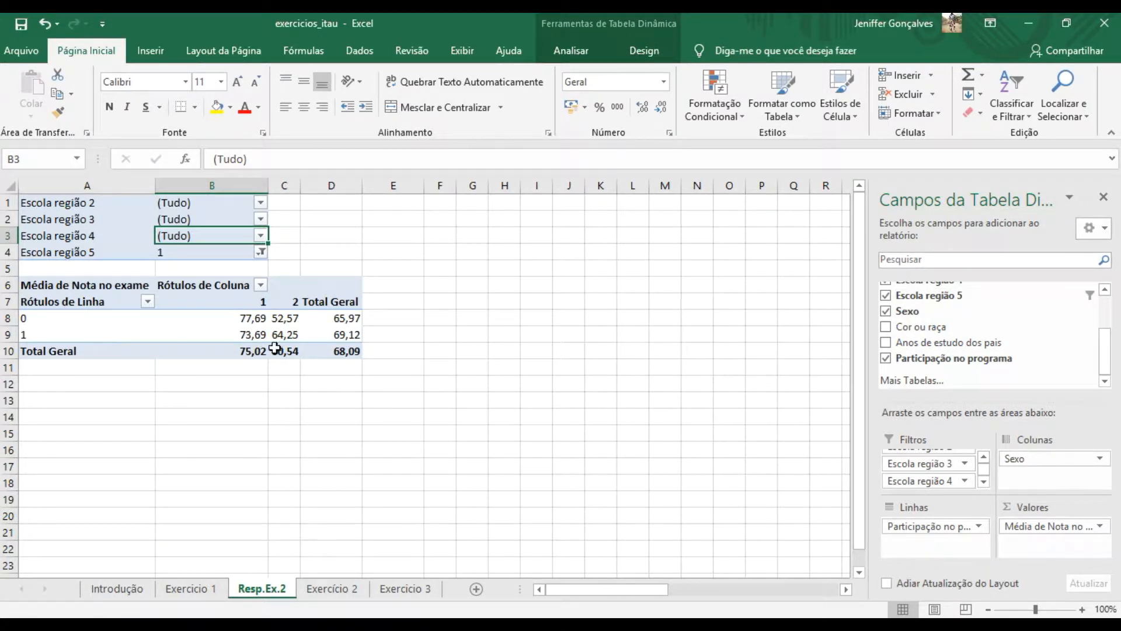
{"action": "left_click", "coordinate": [343, 336]}
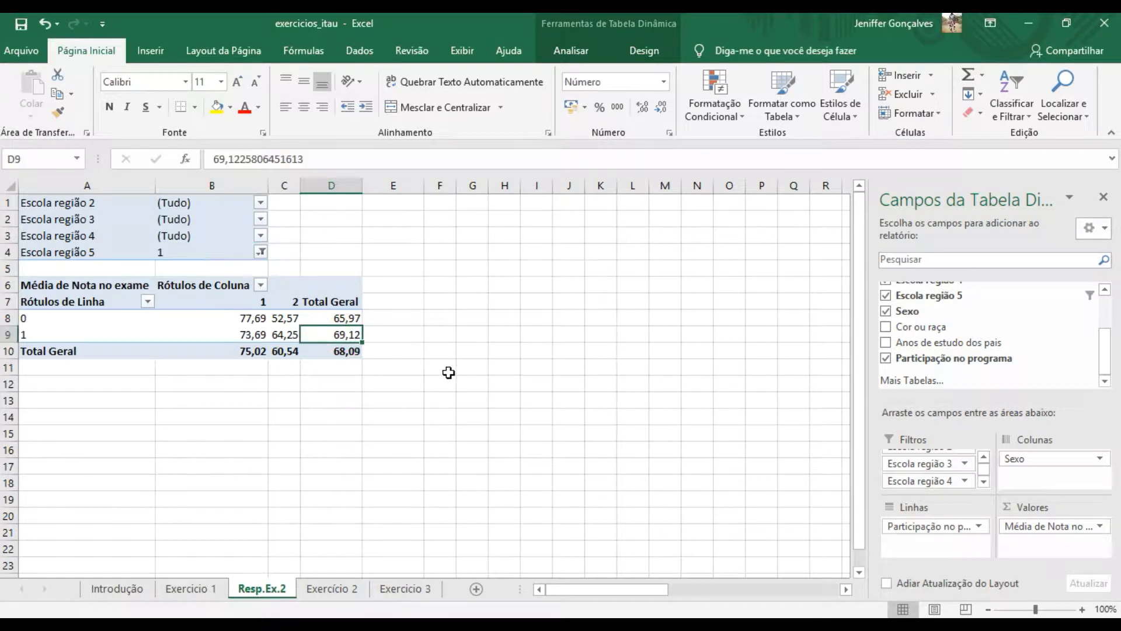
{"action": "left_click", "coordinate": [356, 319]}
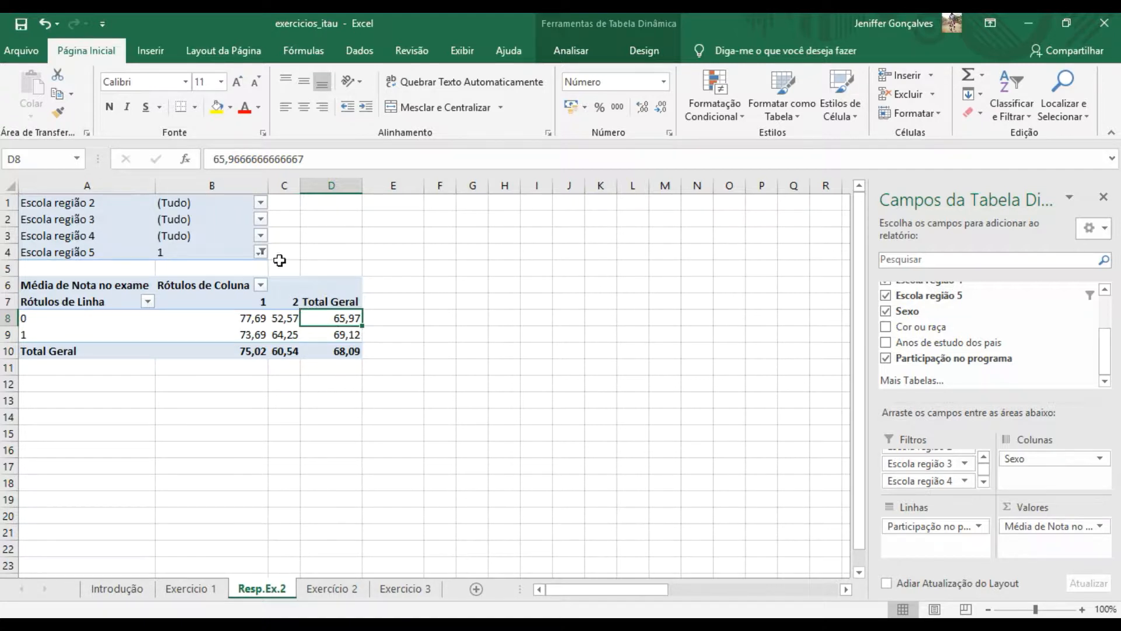
Reset the Escola região 5 filter to (Tudo) and review the pivot table's field list.
{"action": "left_click", "coordinate": [260, 252]}
{"action": "left_click", "coordinate": [107, 289]}
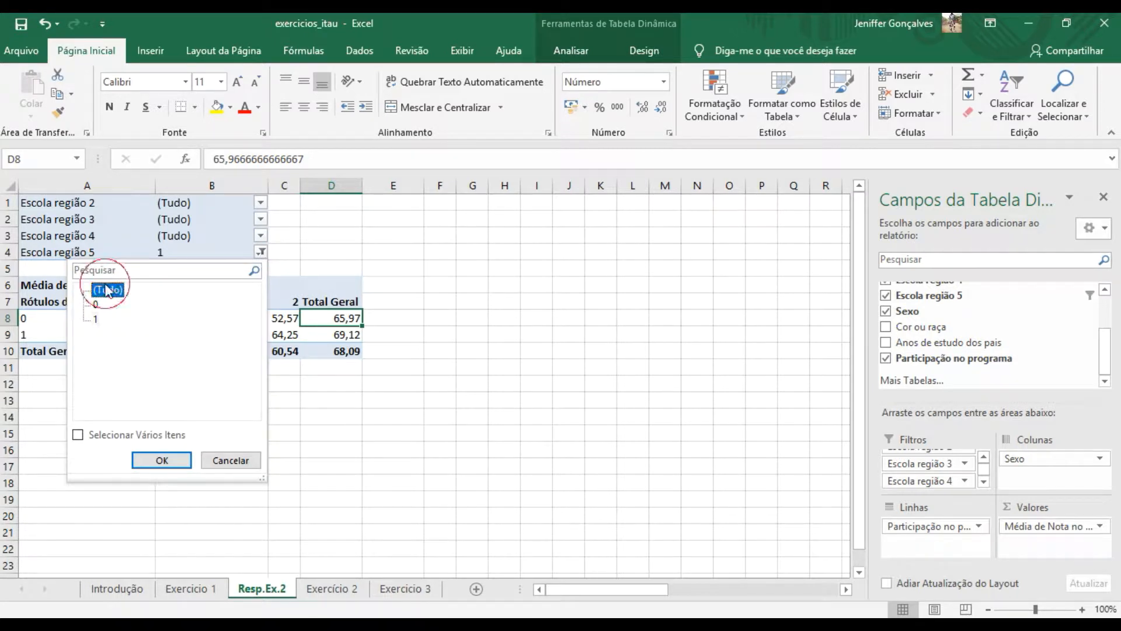
{"action": "left_click", "coordinate": [153, 461]}
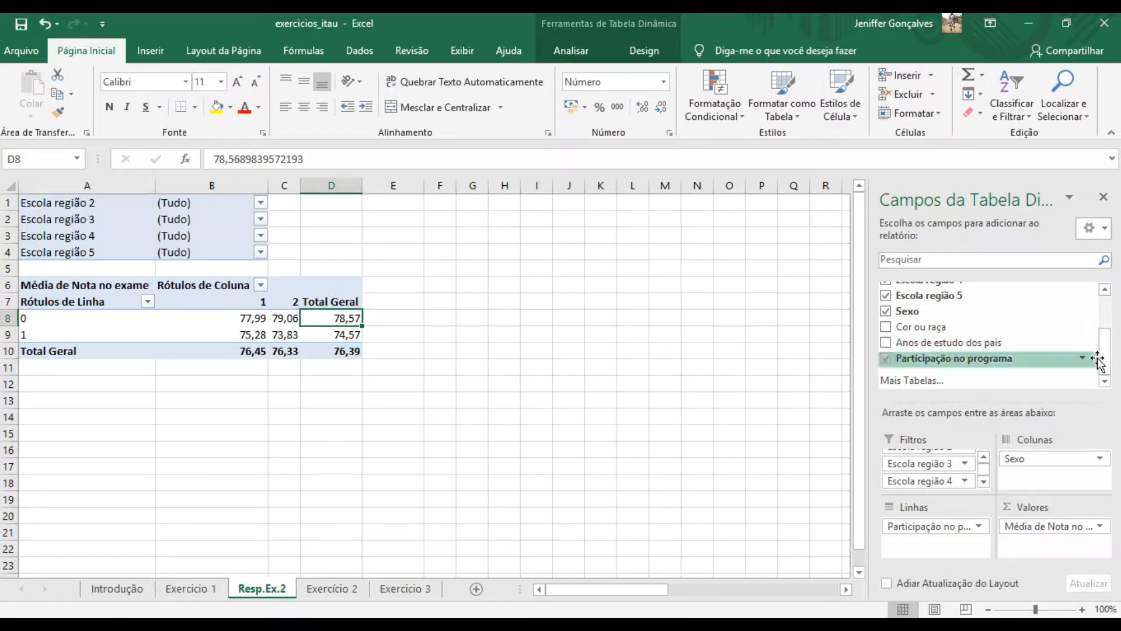
{"action": "scroll", "coordinate": [1100, 358], "scroll_direction": "up", "scroll_amount": 2}
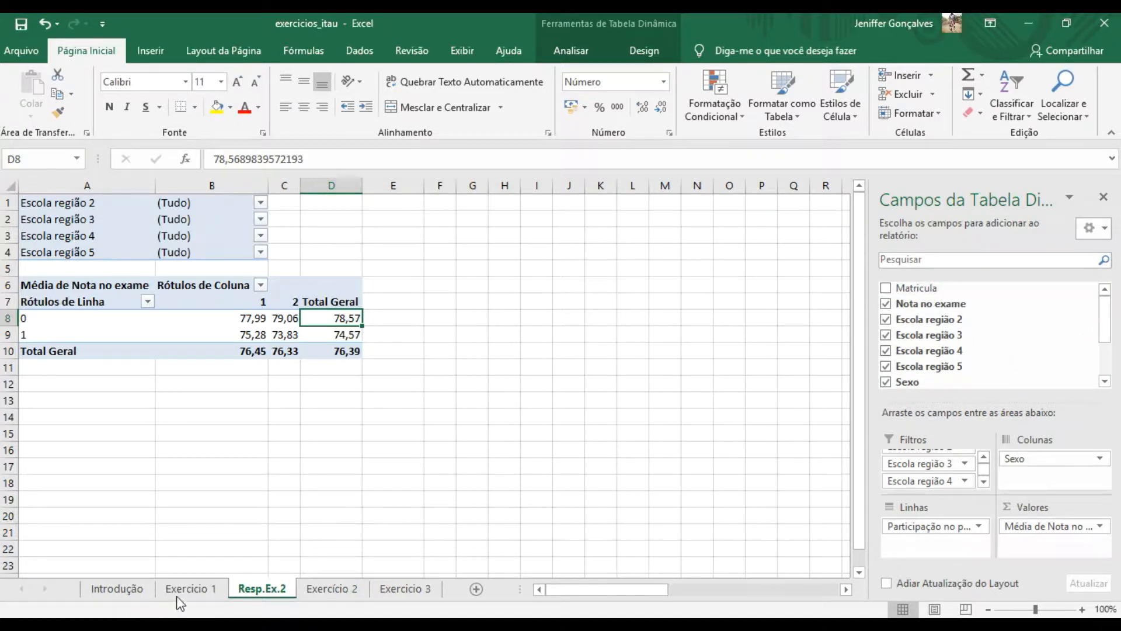
On the Introdução sheet, reword question a) of Exercício 2 to ask about the program's effect on "a nota no exame" instead of workers' salaries.
{"action": "left_click", "coordinate": [101, 590]}
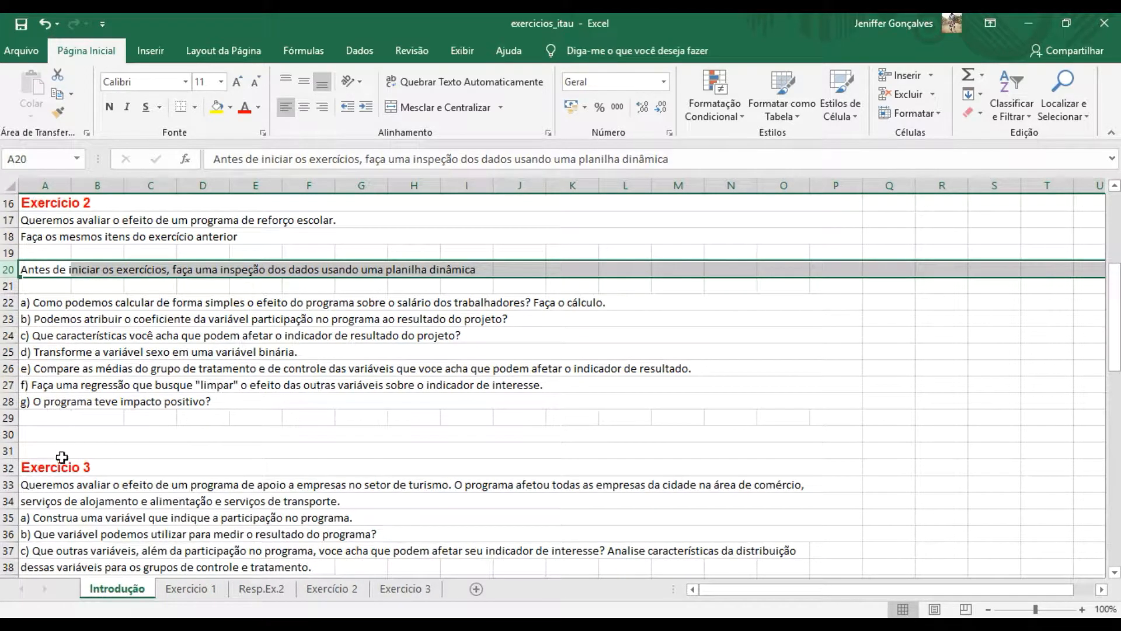
{"action": "left_click", "coordinate": [33, 300]}
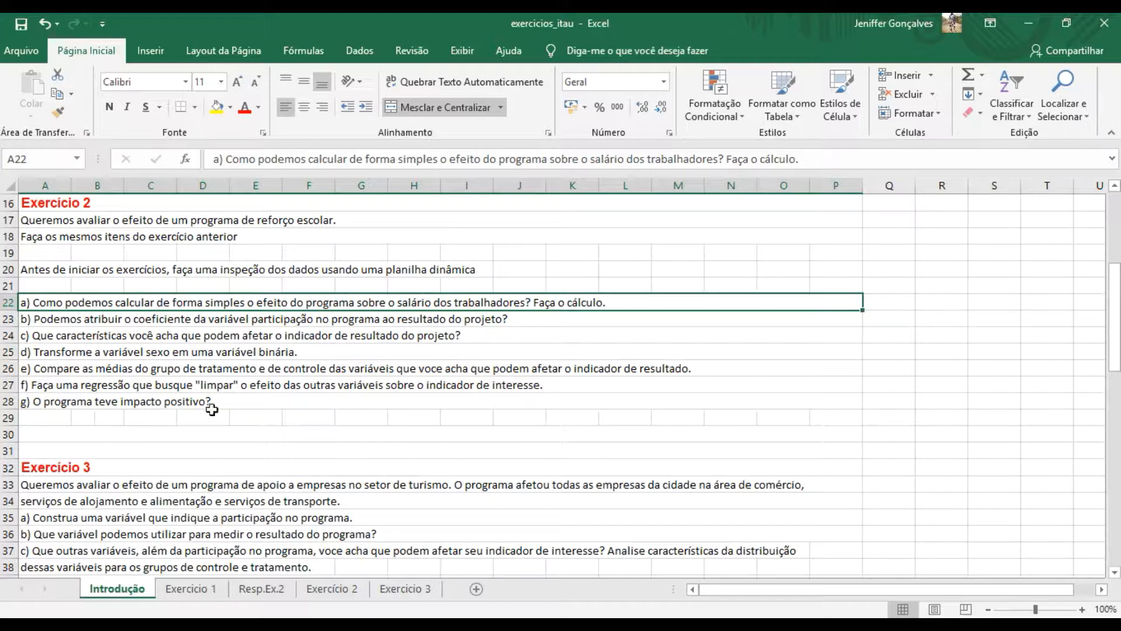
{"action": "left_click", "coordinate": [526, 300]}
{"action": "double_click", "coordinate": [526, 301]}
{"action": "left_click_drag", "start_coordinate": [525, 301], "coordinate": [389, 302]}
{"action": "type", "text": "a "}
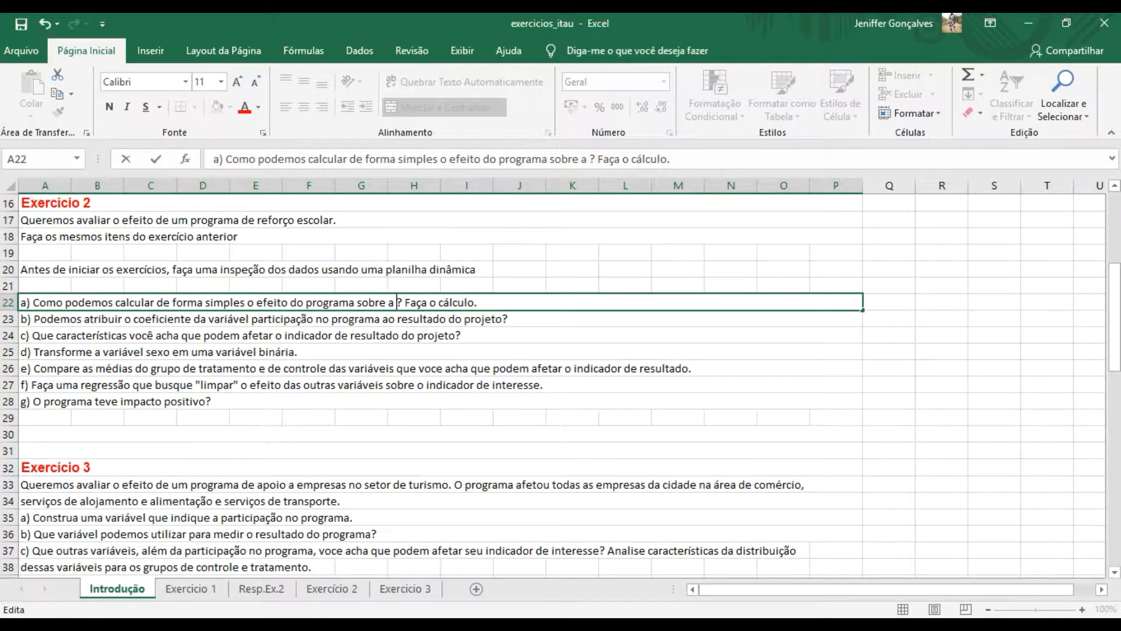
{"action": "type", "text": "nota d"}
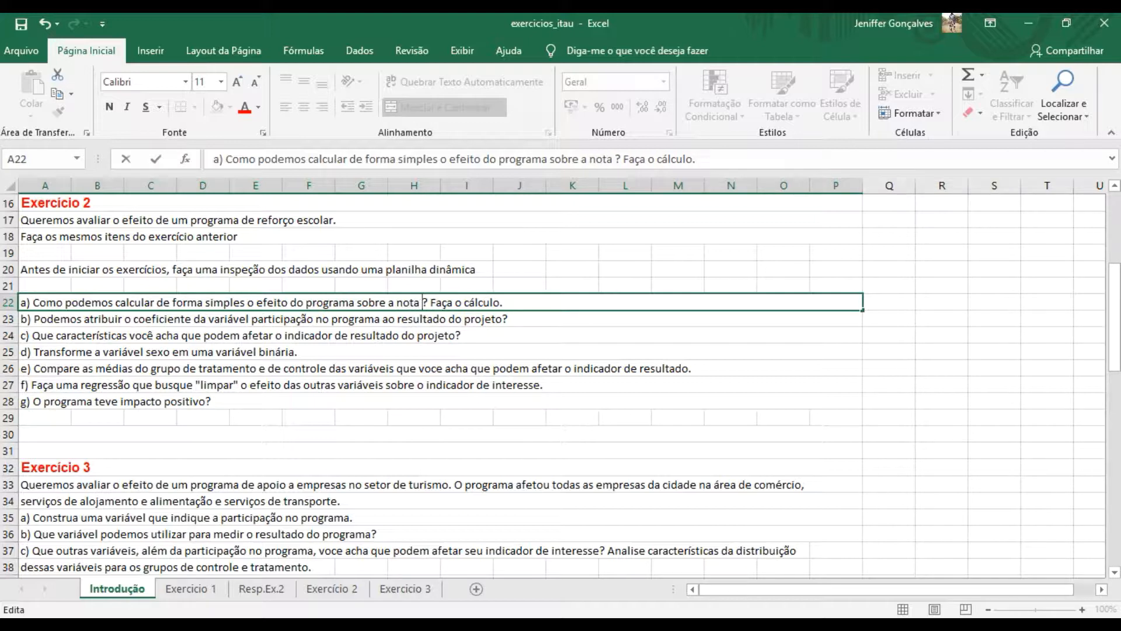
{"action": "type", "text": "o exa"}
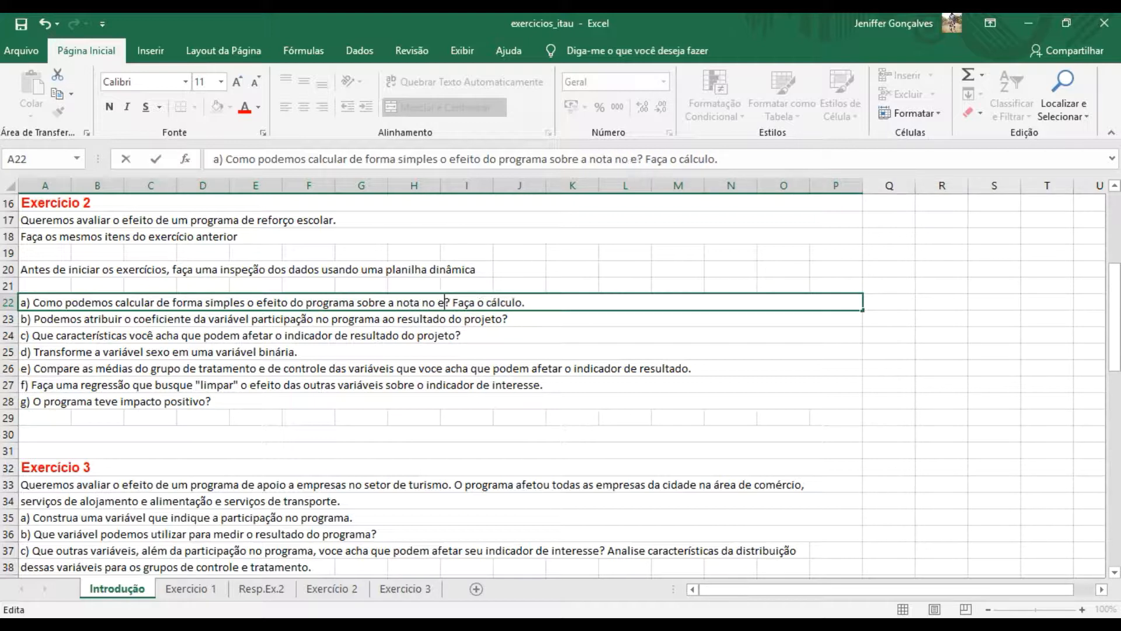
{"action": "type", "text": "me"}
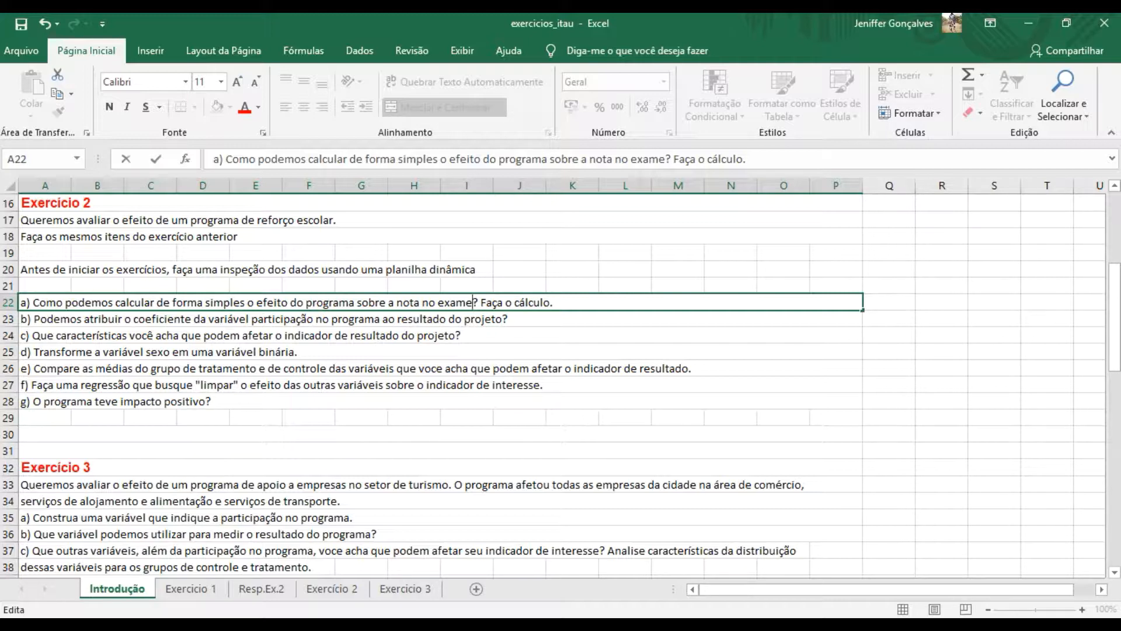
{"action": "key", "text": "ctrl+Return"}
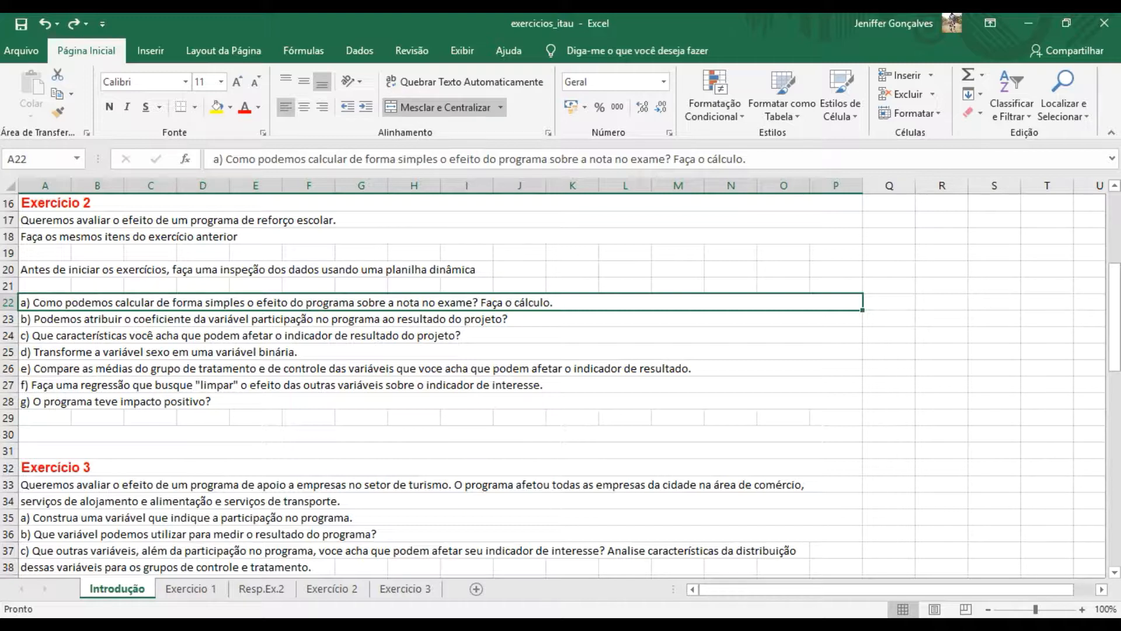
On the Exercício 2 sheet, enter the row label "Notas" in cell L2, beside the data.
{"action": "left_click", "coordinate": [331, 589]}
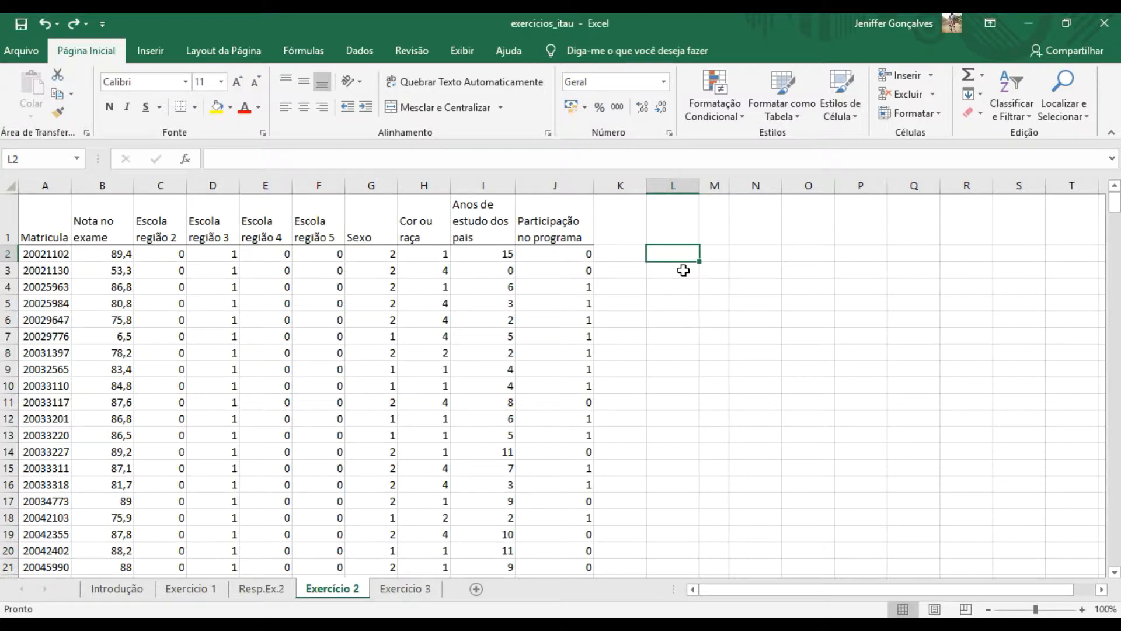
{"action": "type", "text": "Nata"}
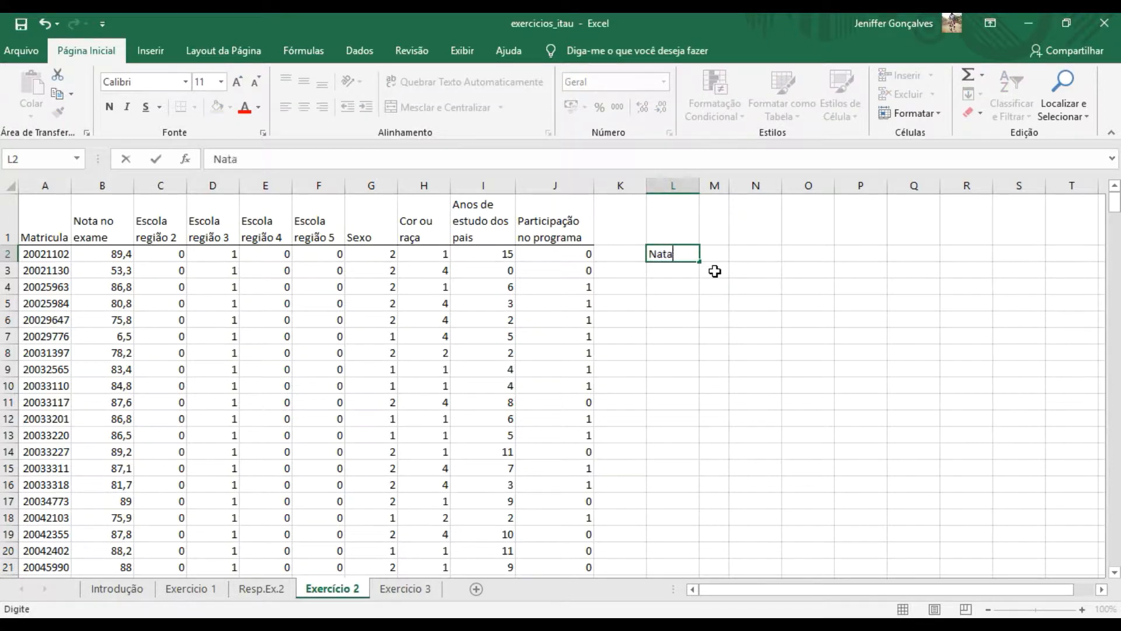
{"action": "key", "text": "BackSpace"}
{"action": "key", "text": "BackSpace"}
{"action": "key", "text": "BackSpace"}
{"action": "type", "text": "otas"}
Enter the headers "participou" in M1 and "não participou" in N1, and widen both columns to fit the text.
{"action": "left_click", "coordinate": [714, 225]}
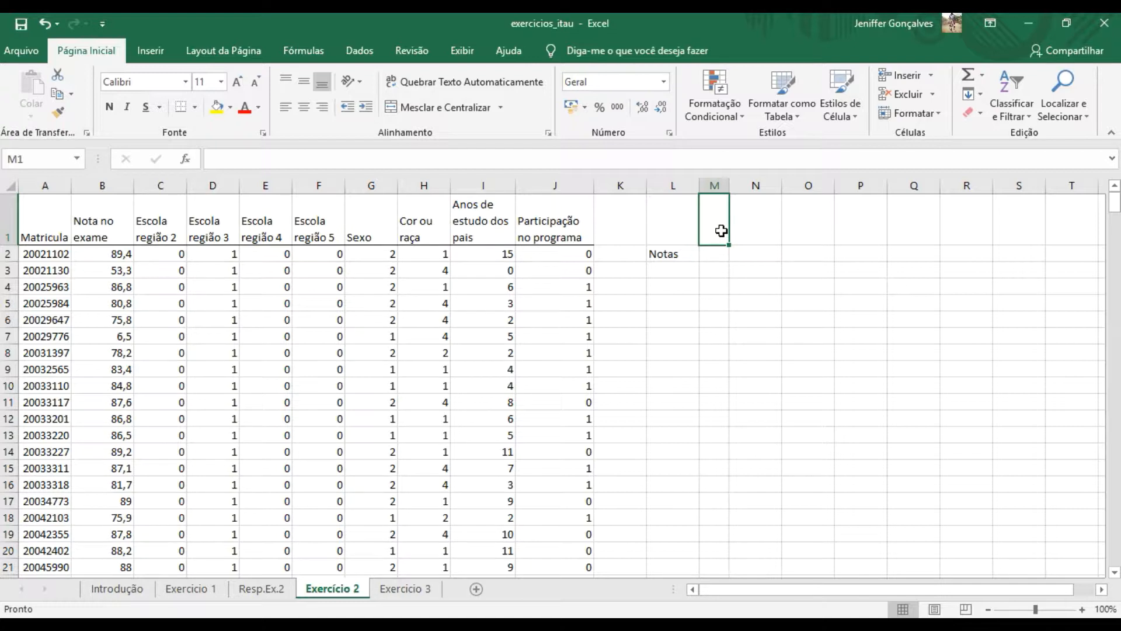
{"action": "type", "text": "partici"}
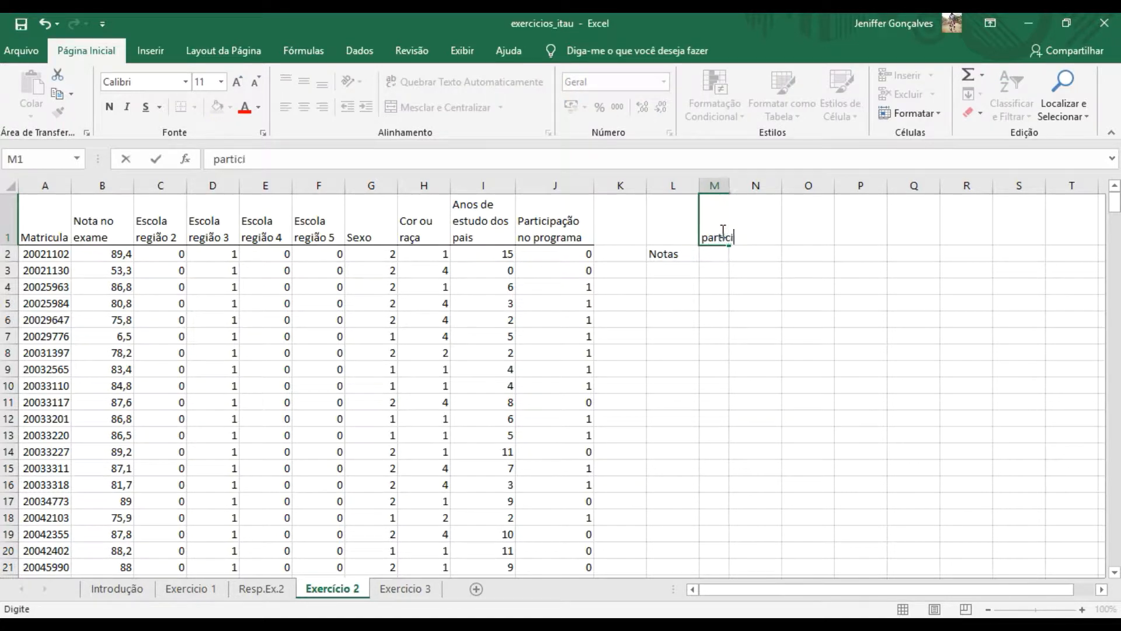
{"action": "type", "text": "pou"}
{"action": "key", "text": "Tab"}
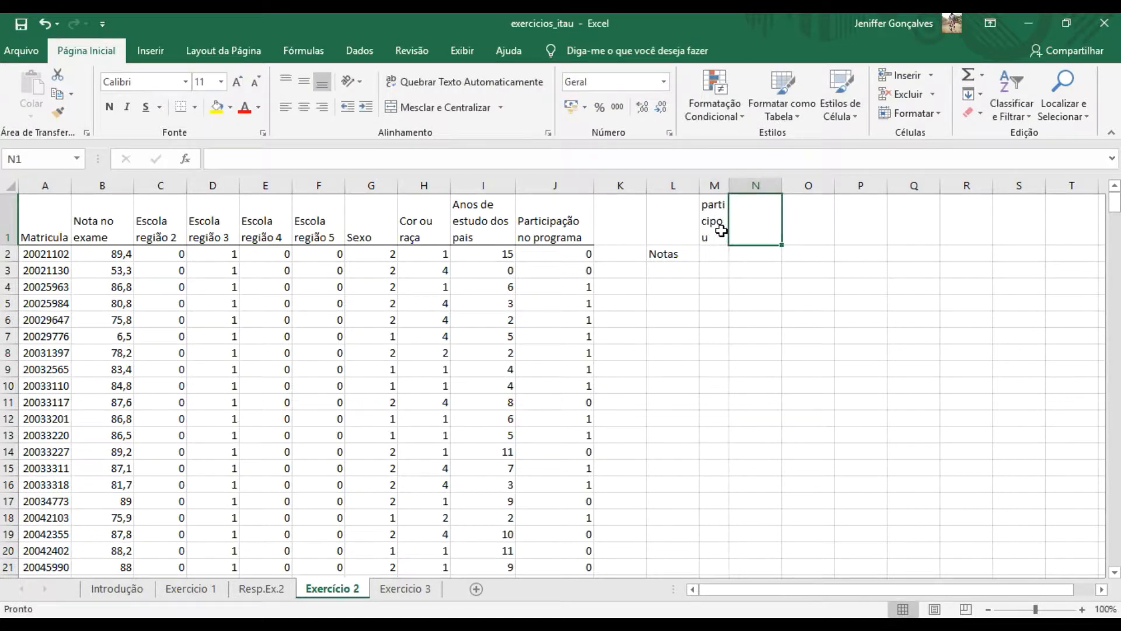
{"action": "type", "text": "não "}
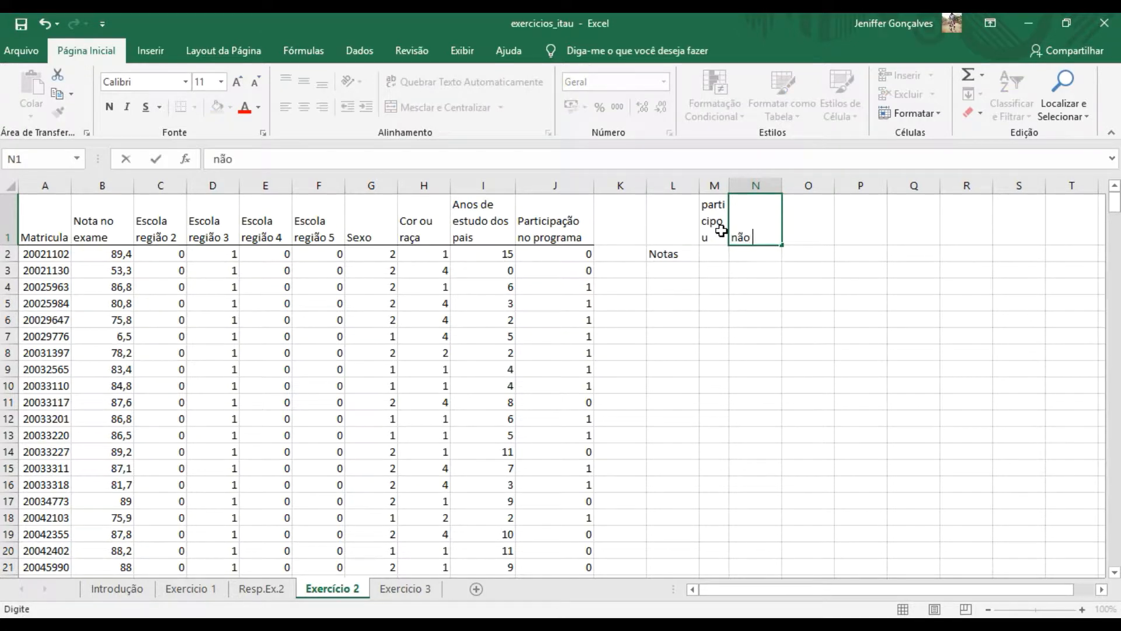
{"action": "type", "text": "participou"}
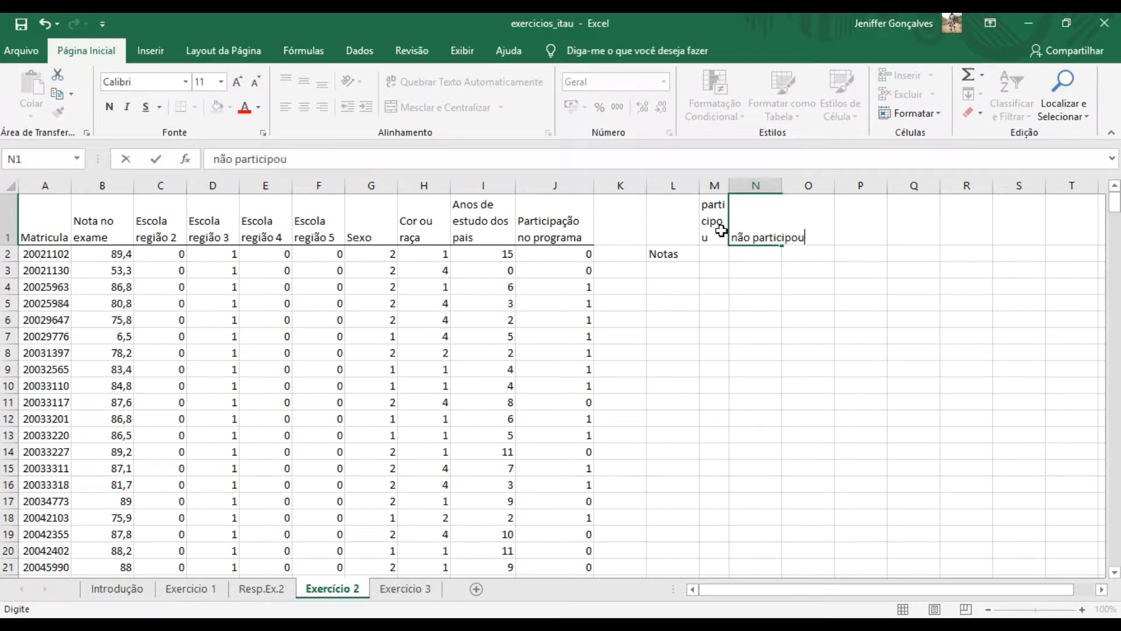
{"action": "left_click", "coordinate": [712, 186]}
{"action": "left_click_drag", "start_coordinate": [728, 185], "coordinate": [846, 186]}
Calculate the participants' average exam score in M2 with =MÉDIASE($J$2:$J$411;1;$B$2:$B$411).
{"action": "left_click", "coordinate": [736, 252]}
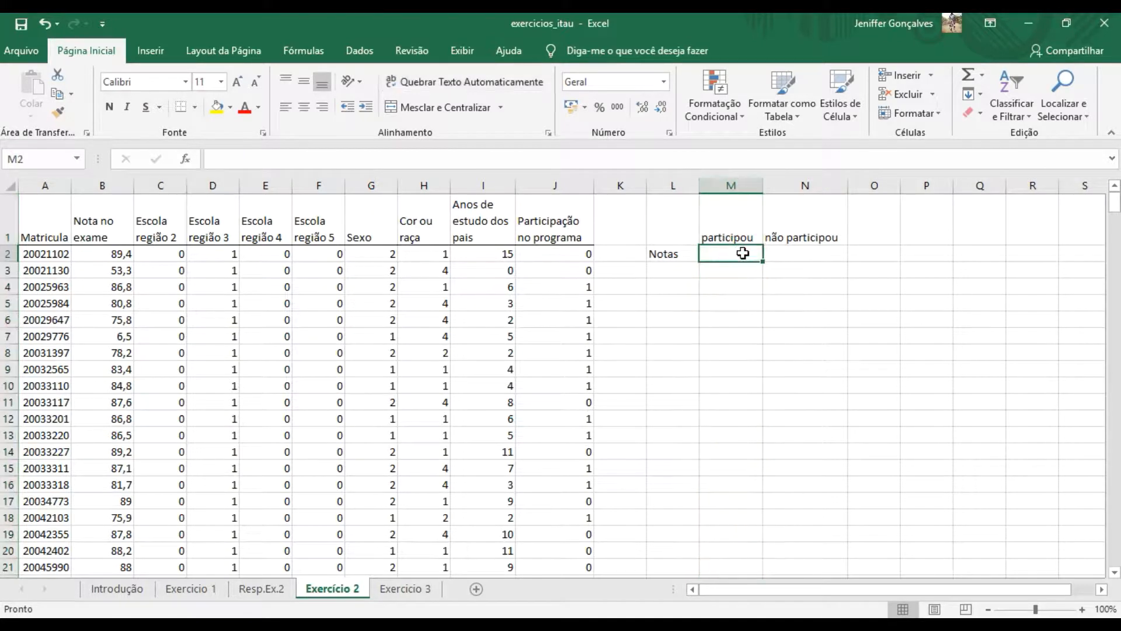
{"action": "type", "text": "="}
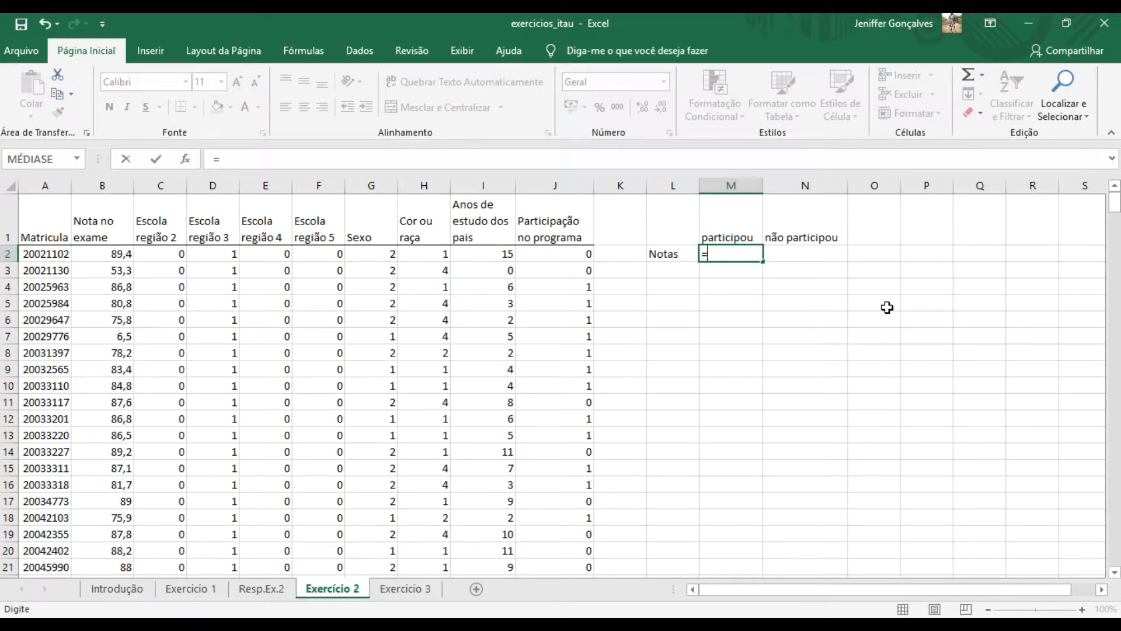
{"action": "type", "text": "médiase"}
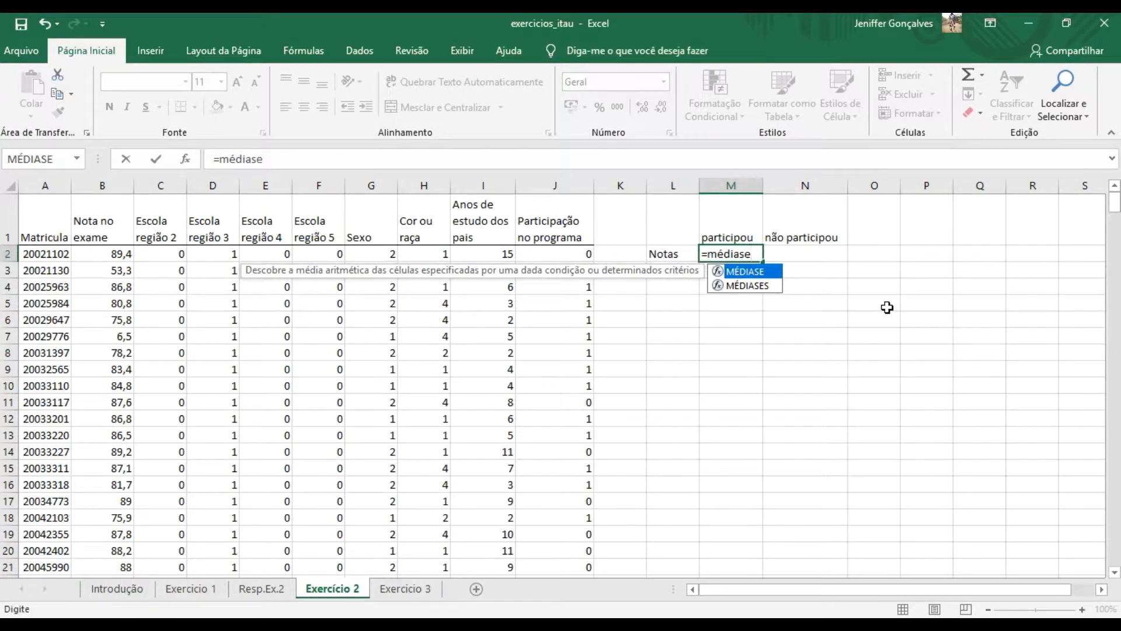
{"action": "key", "text": "Tab"}
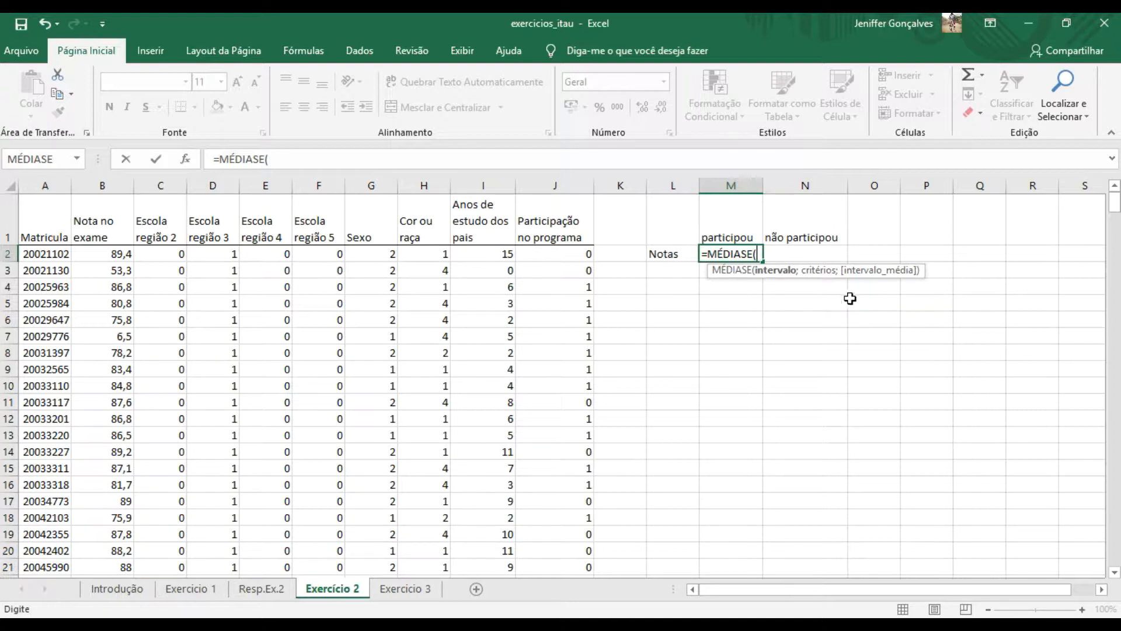
{"action": "left_click", "coordinate": [567, 253]}
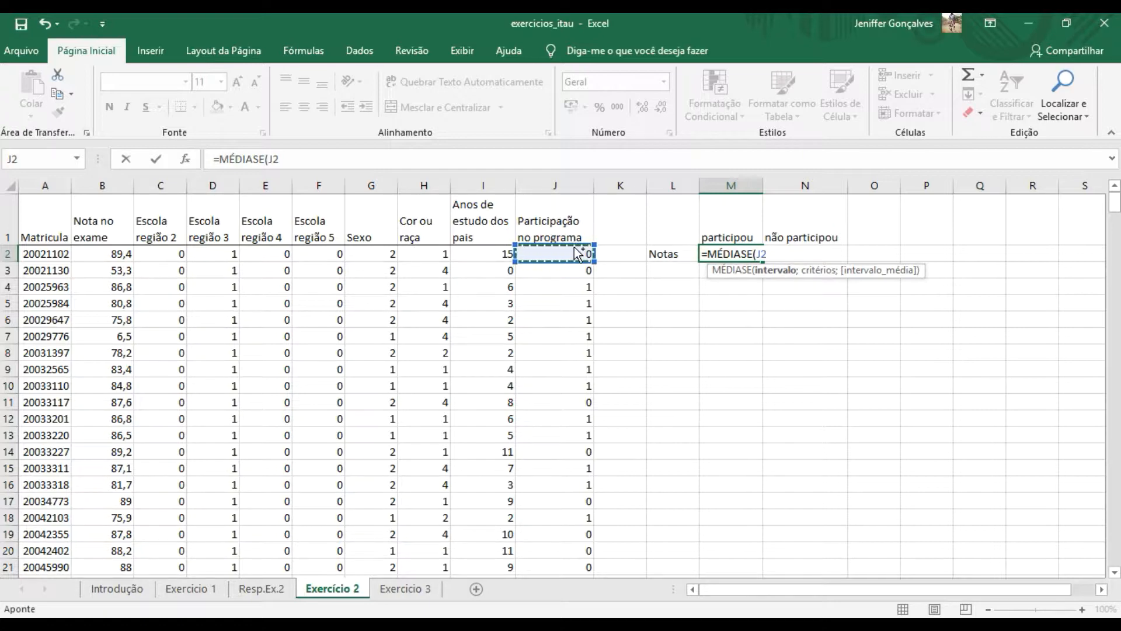
{"action": "key", "text": "ctrl+shift+Down"}
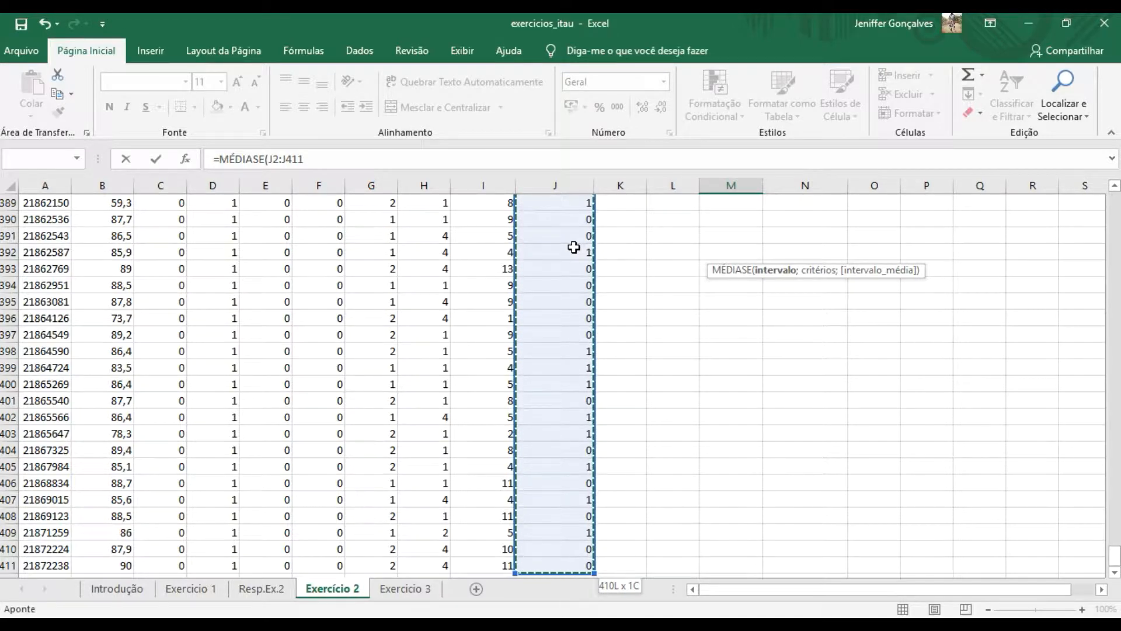
{"action": "key", "text": "F4"}
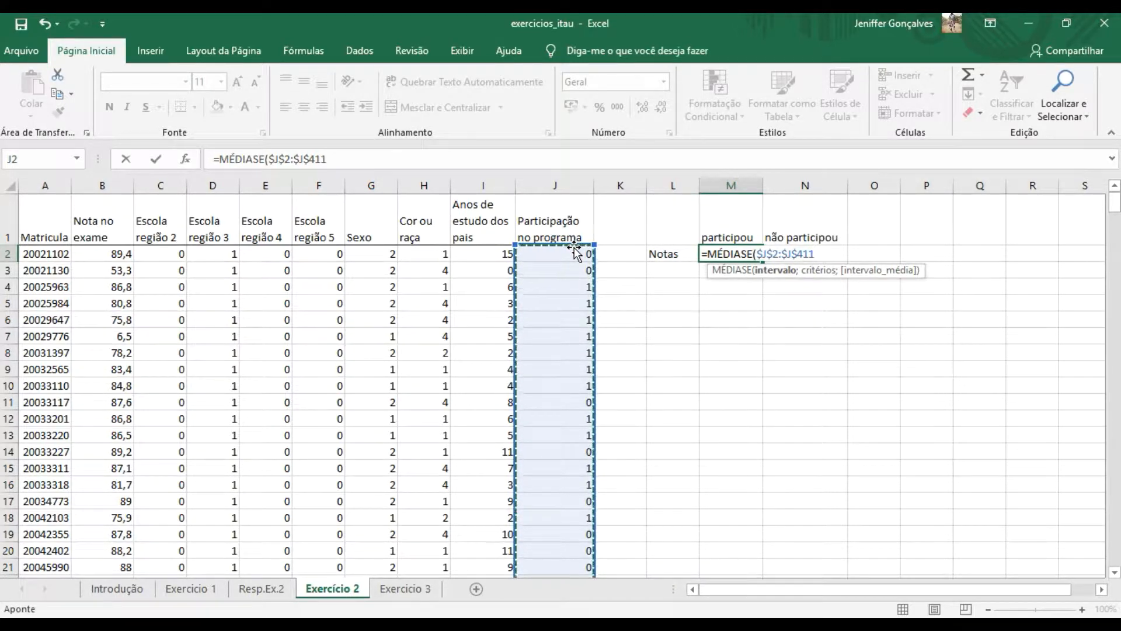
{"action": "type", "text": ";1"}
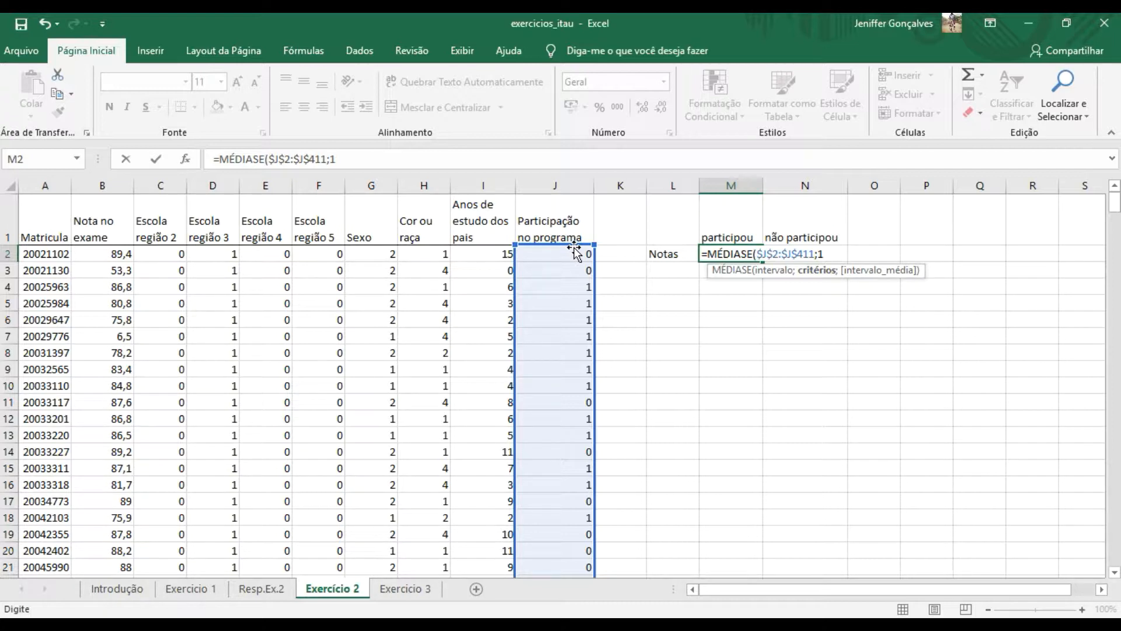
{"action": "type", "text": ";"}
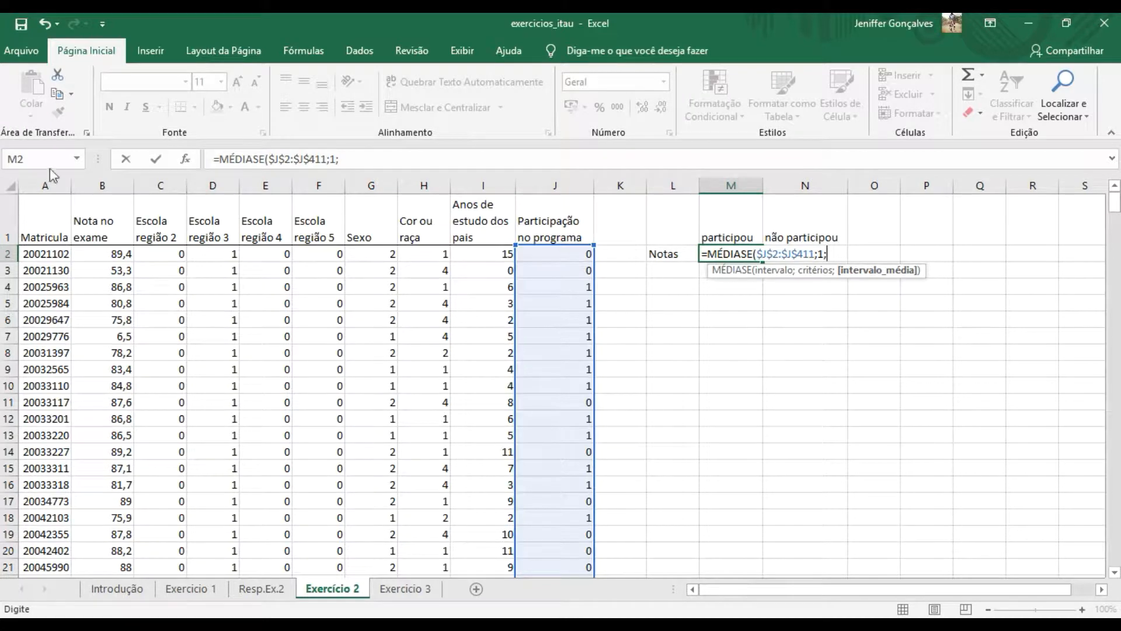
{"action": "left_click", "coordinate": [111, 255]}
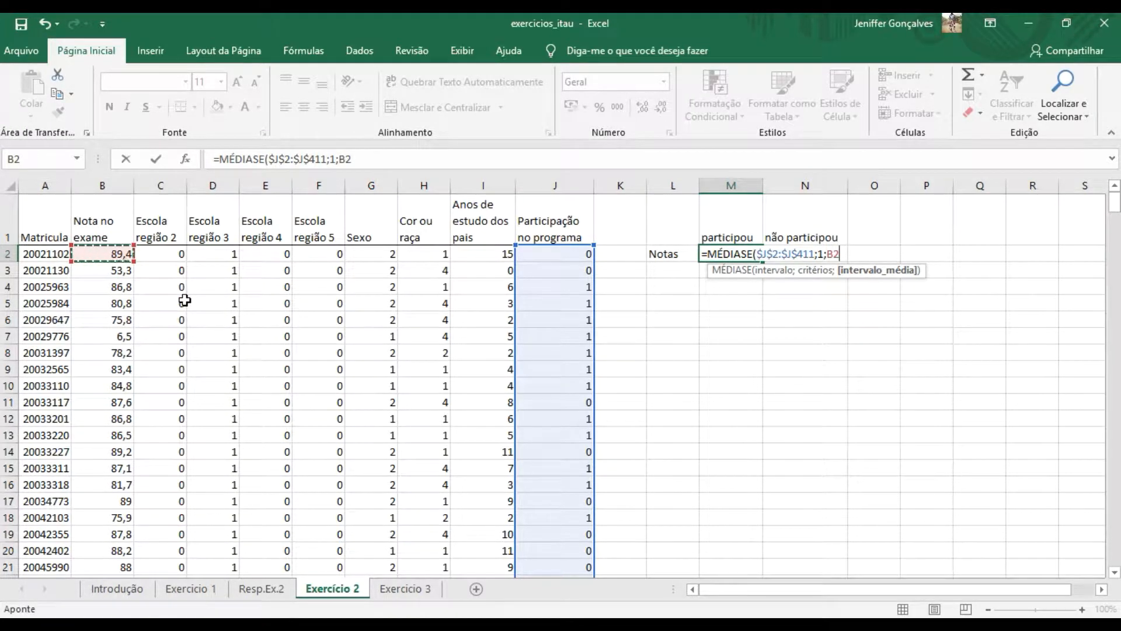
{"action": "key", "text": "ctrl+shift+Down"}
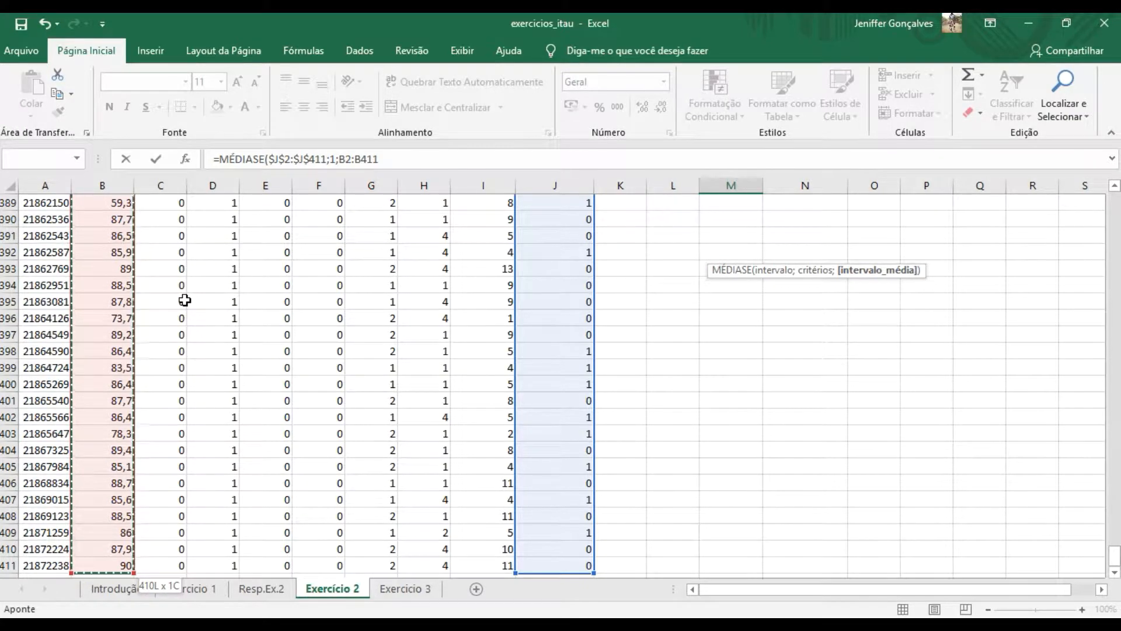
{"action": "key", "text": "F4"}
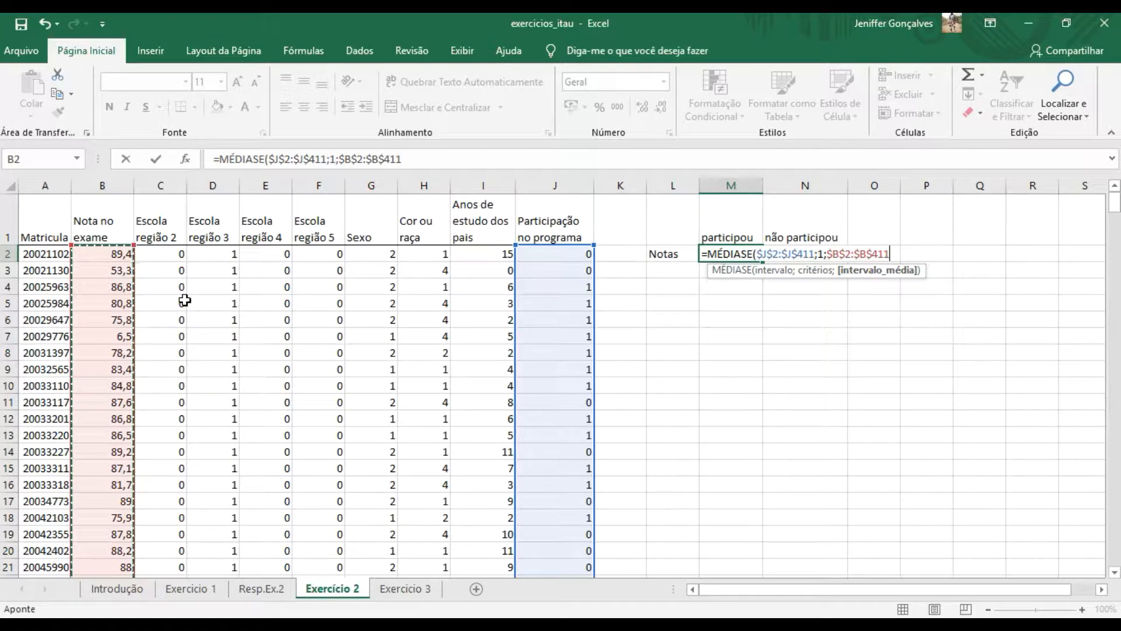
{"action": "type", "text": ")"}
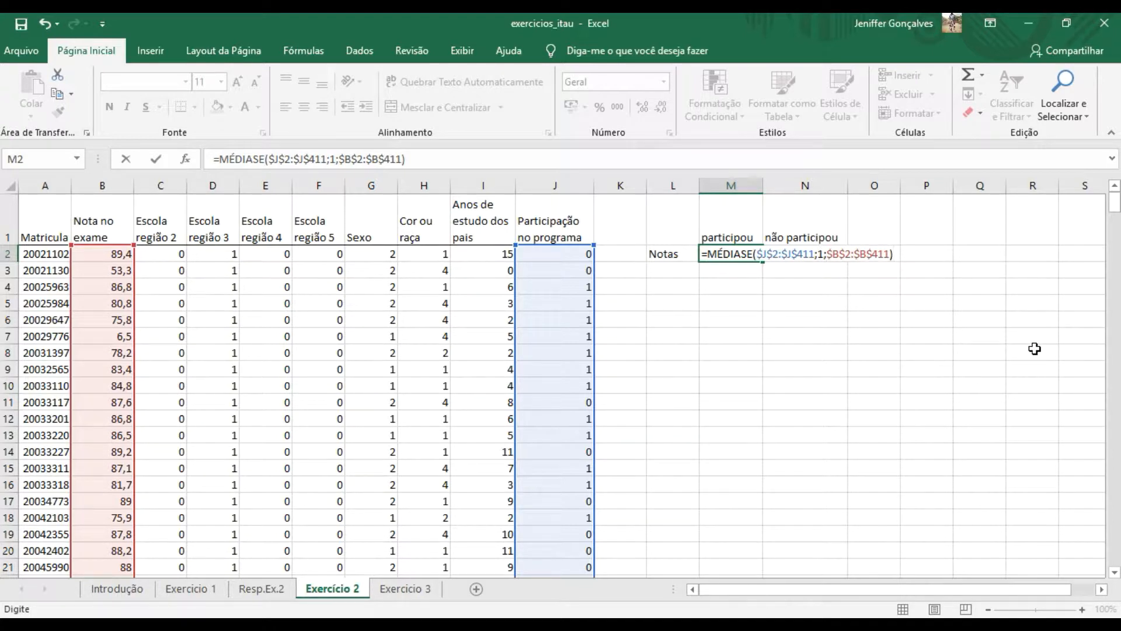
{"action": "key", "text": "Return"}
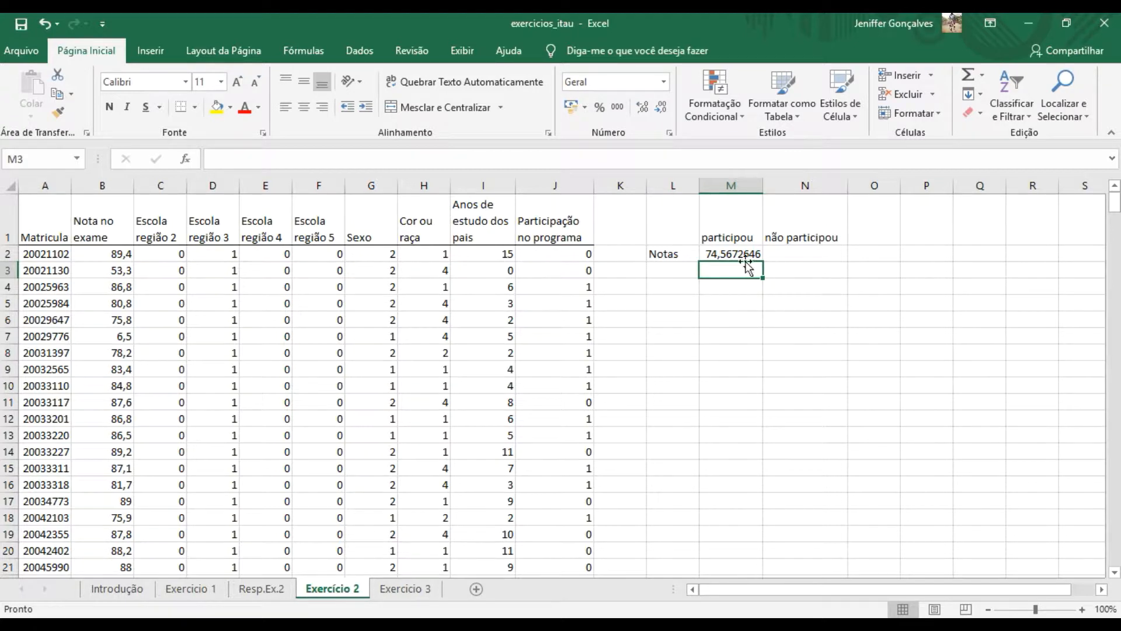
Format the participants' average in M2 to show two decimal places.
{"action": "left_click", "coordinate": [727, 257]}
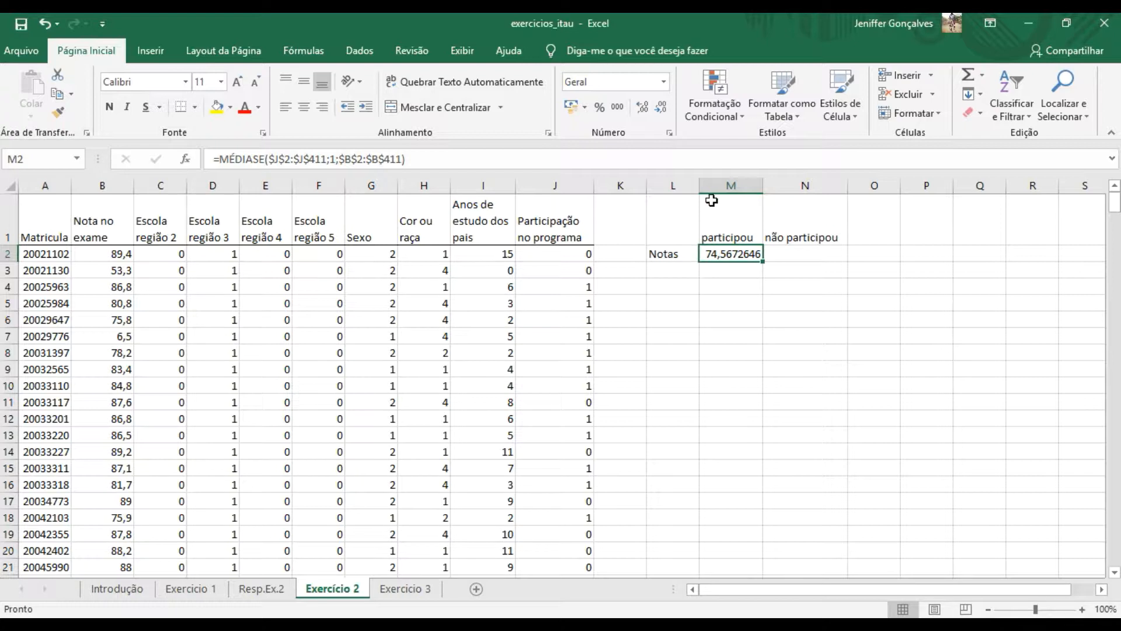
{"action": "left_click", "coordinate": [660, 107]}
{"action": "left_click", "coordinate": [660, 107]}
{"action": "left_click", "coordinate": [660, 107]}
{"action": "left_click", "coordinate": [660, 107]}
{"action": "left_click", "coordinate": [660, 107]}
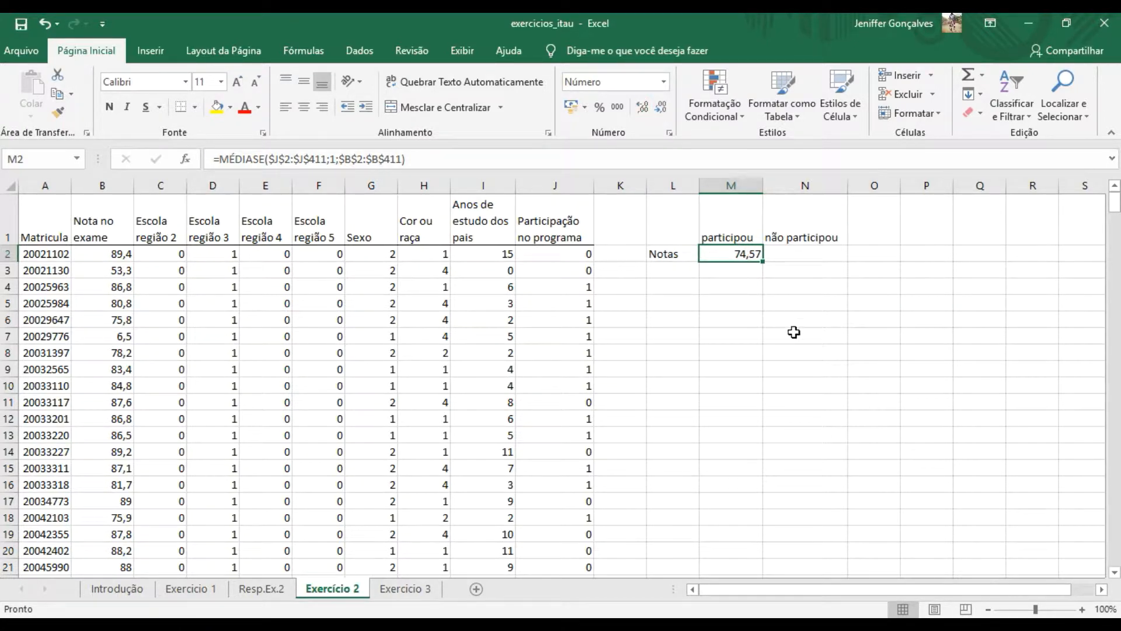
Copy the MÉDIASE formula from M2 to N2 and change its criterion to 0 for the non-participants.
{"action": "left_click_drag", "start_coordinate": [764, 263], "coordinate": [829, 260]}
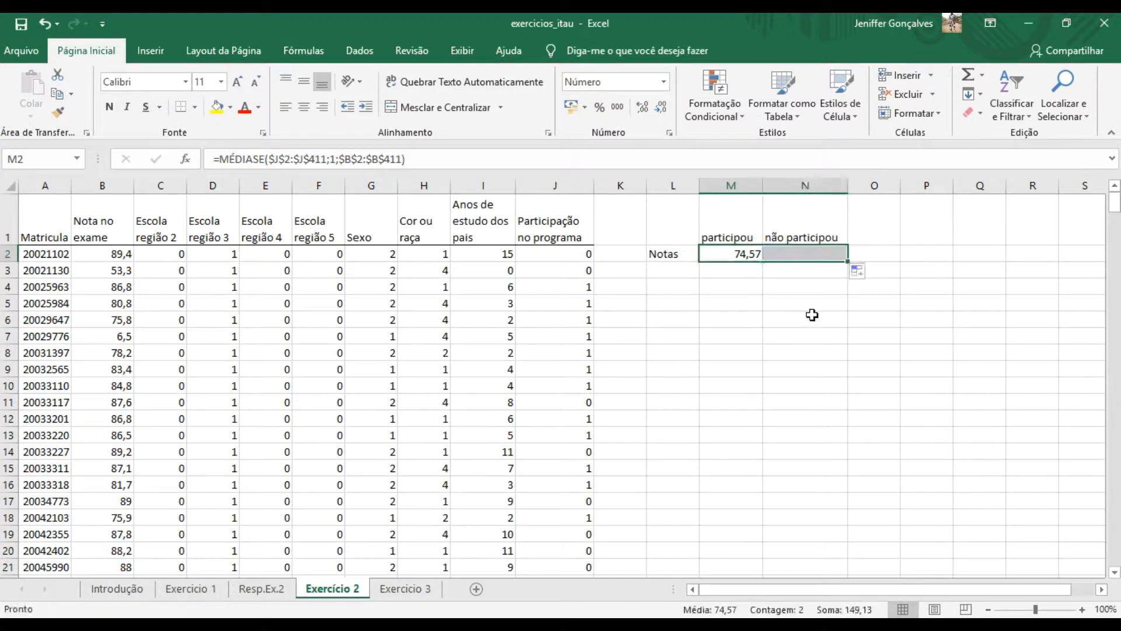
{"action": "left_click", "coordinate": [812, 237]}
{"action": "left_click", "coordinate": [817, 257]}
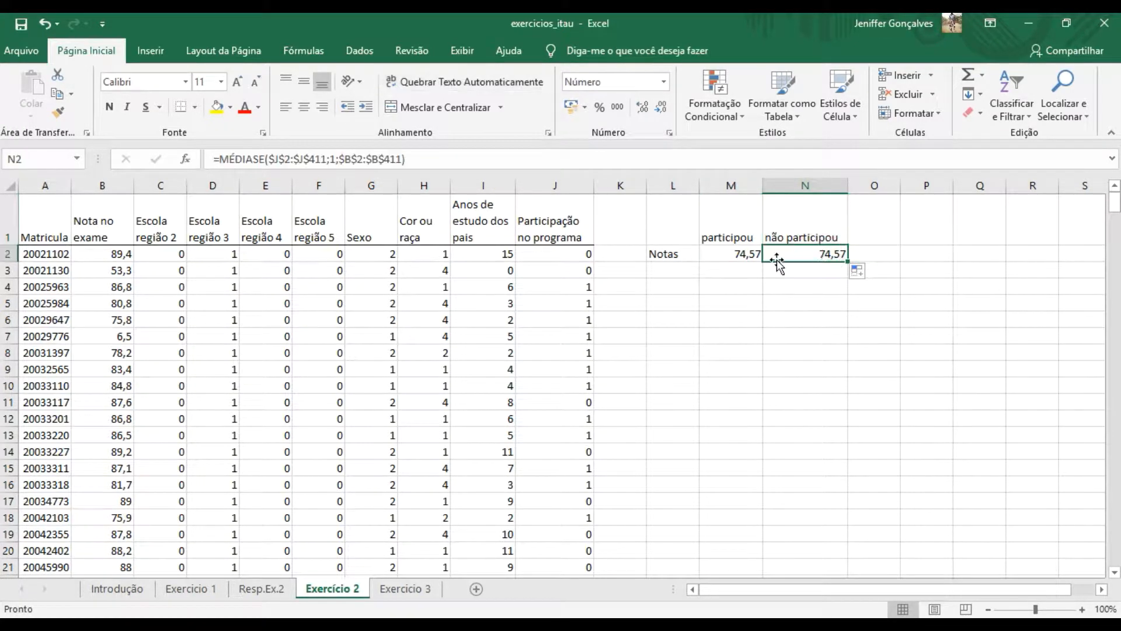
{"action": "double_click", "coordinate": [829, 256]}
{"action": "left_click", "coordinate": [888, 253]}
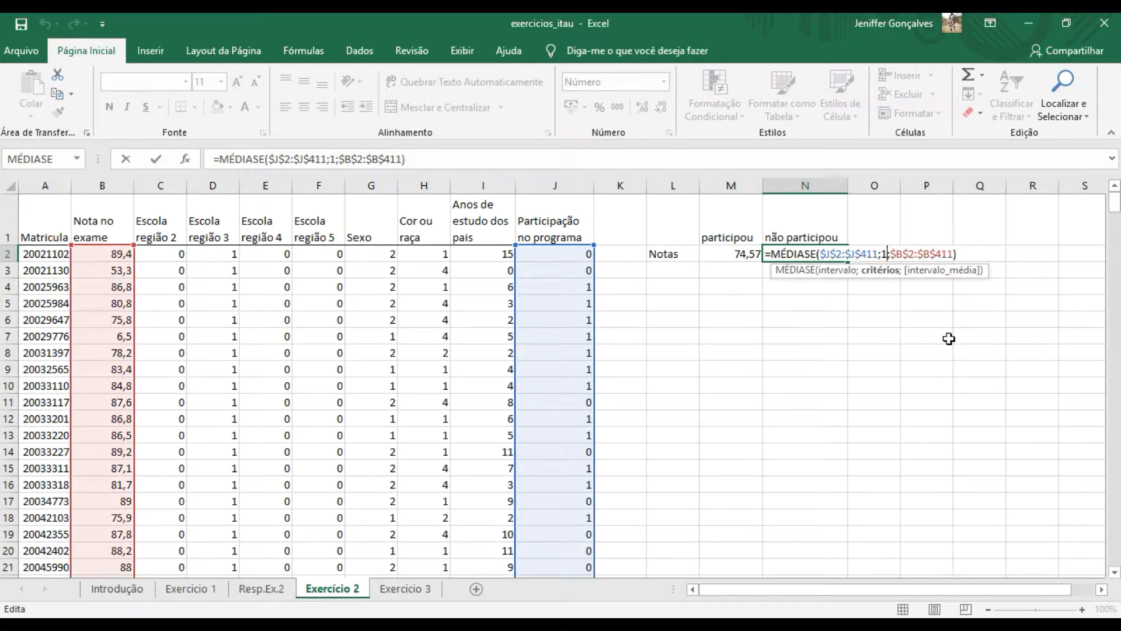
{"action": "key", "text": "BackSpace"}
{"action": "type", "text": "0"}
{"action": "key", "text": "Return"}
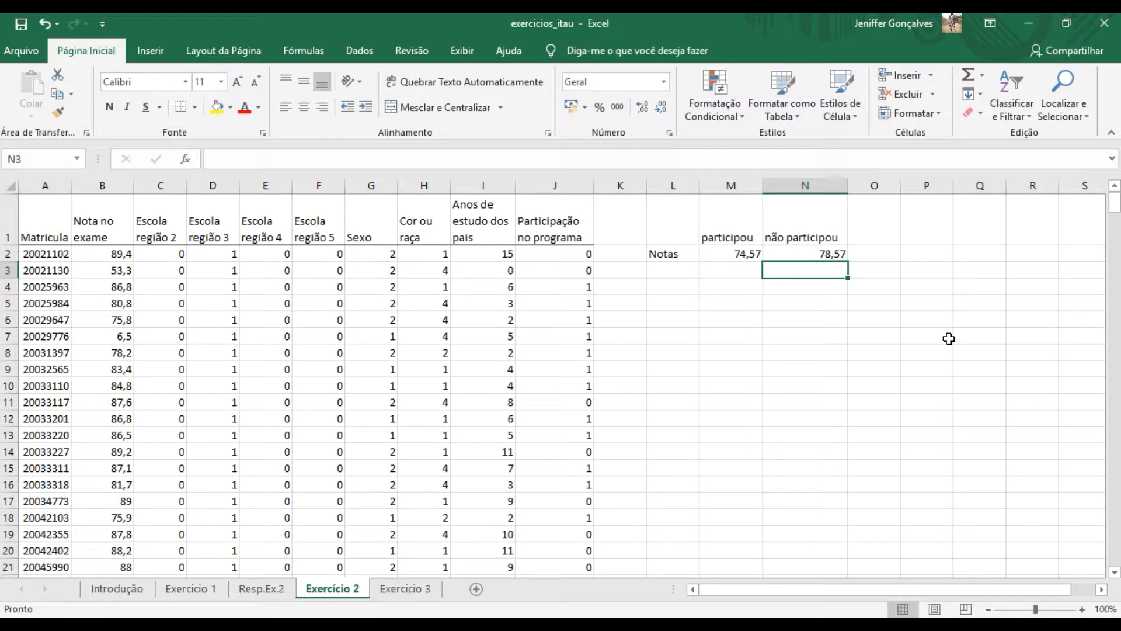
Add the header "diferença" in O1 and calculate participants minus non-participants in O2 with =M2-N2.
{"action": "double_click", "coordinate": [880, 228]}
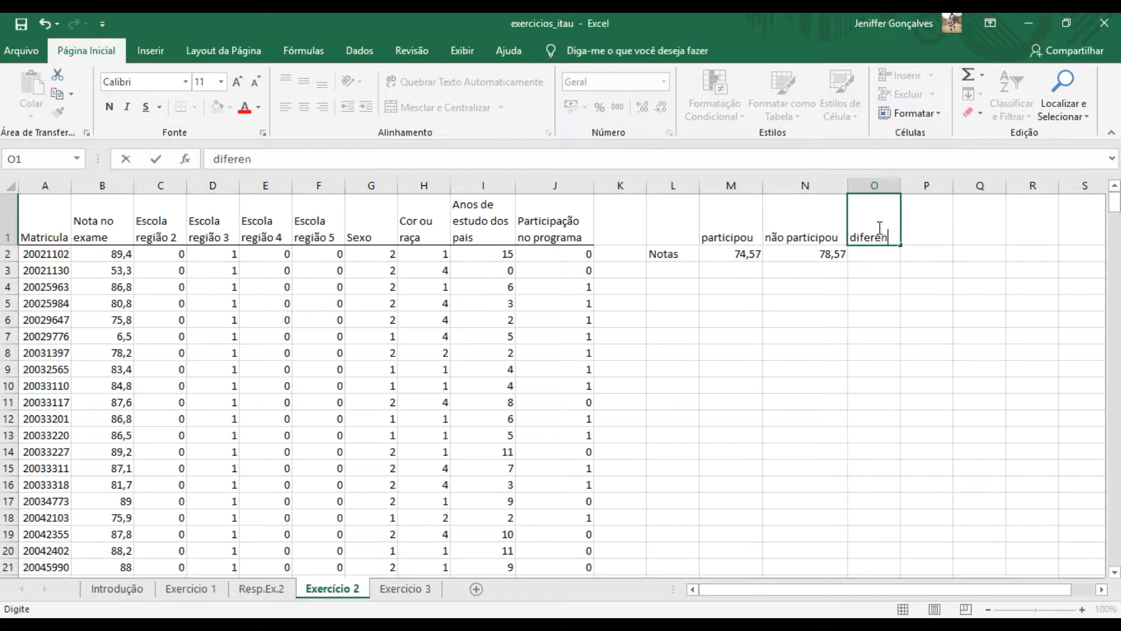
{"action": "left_click", "coordinate": [878, 254]}
{"action": "type", "text": "="}
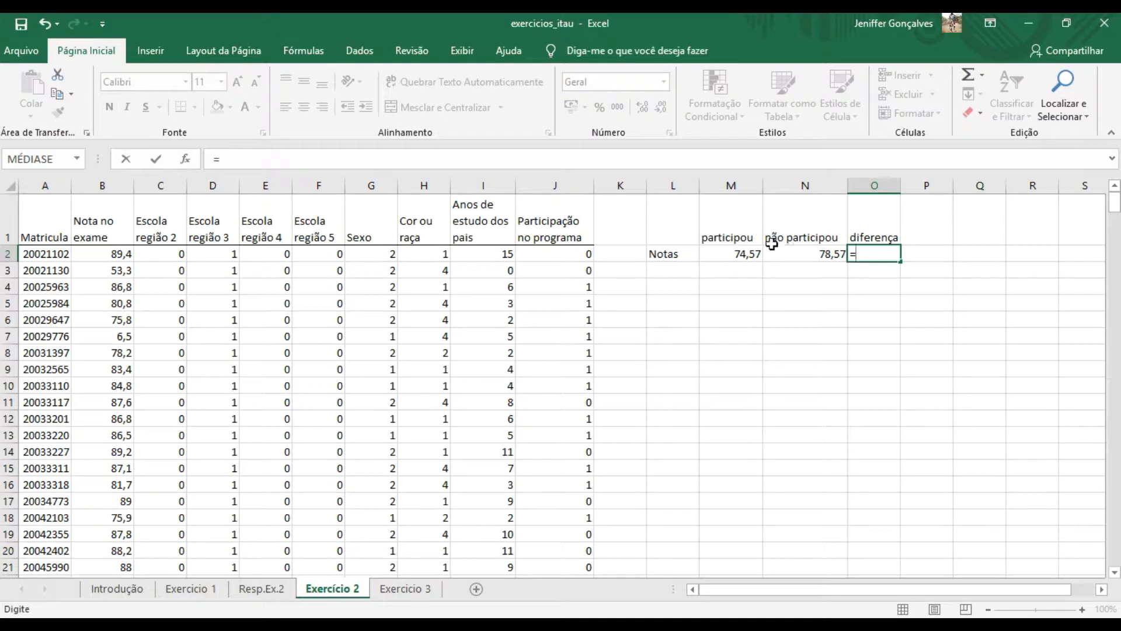
{"action": "left_click", "coordinate": [735, 255]}
{"action": "type", "text": "-"}
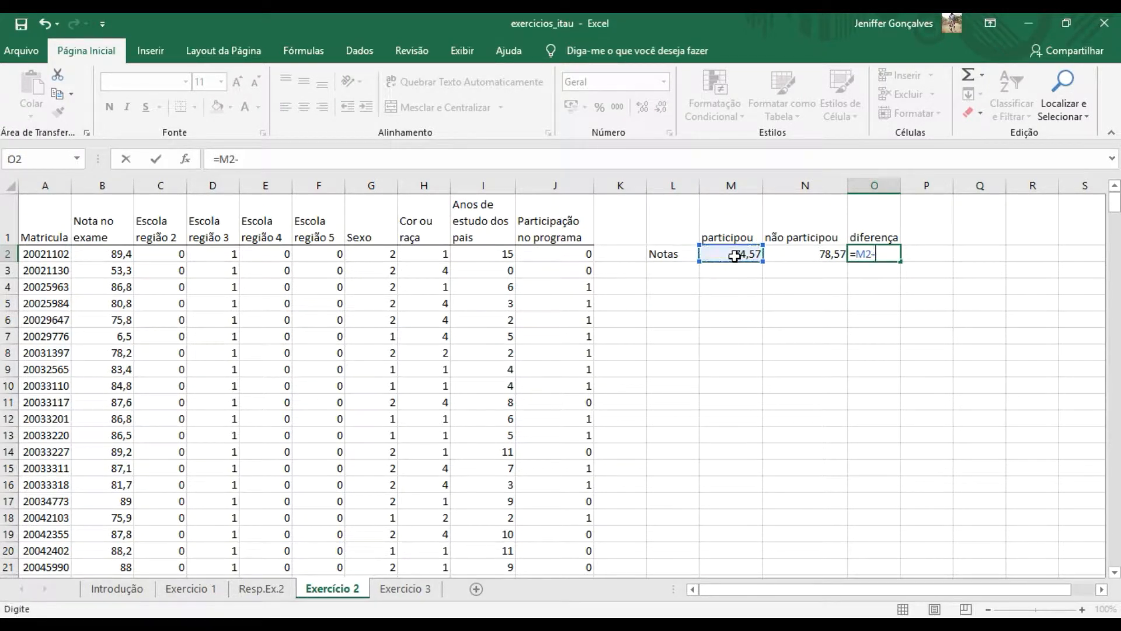
{"action": "left_click", "coordinate": [784, 254]}
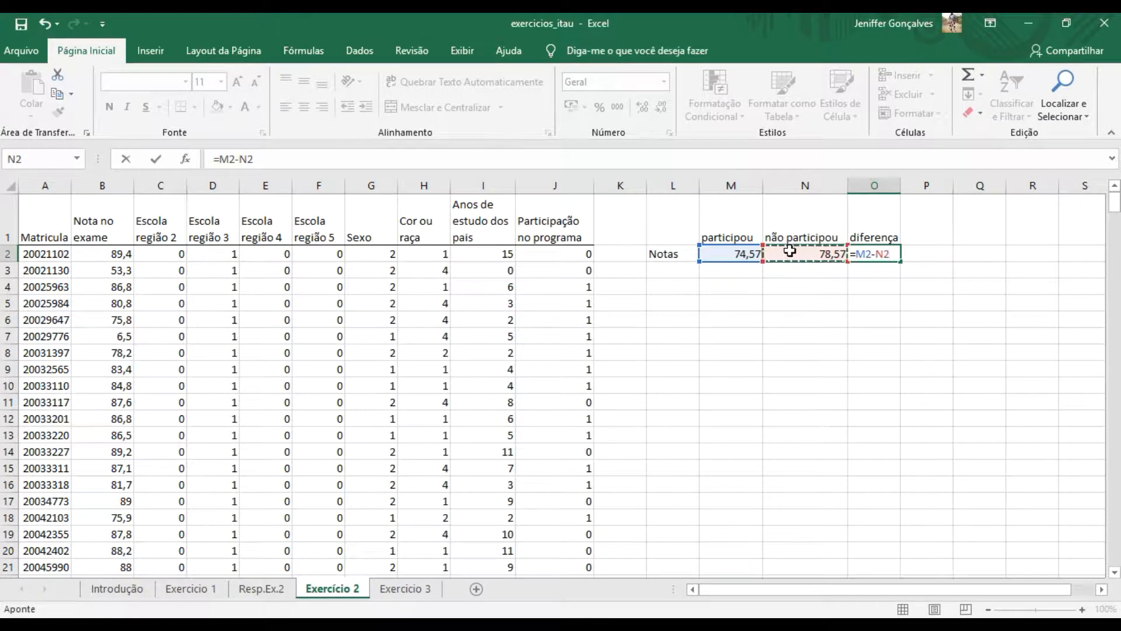
{"action": "key", "text": "Return"}
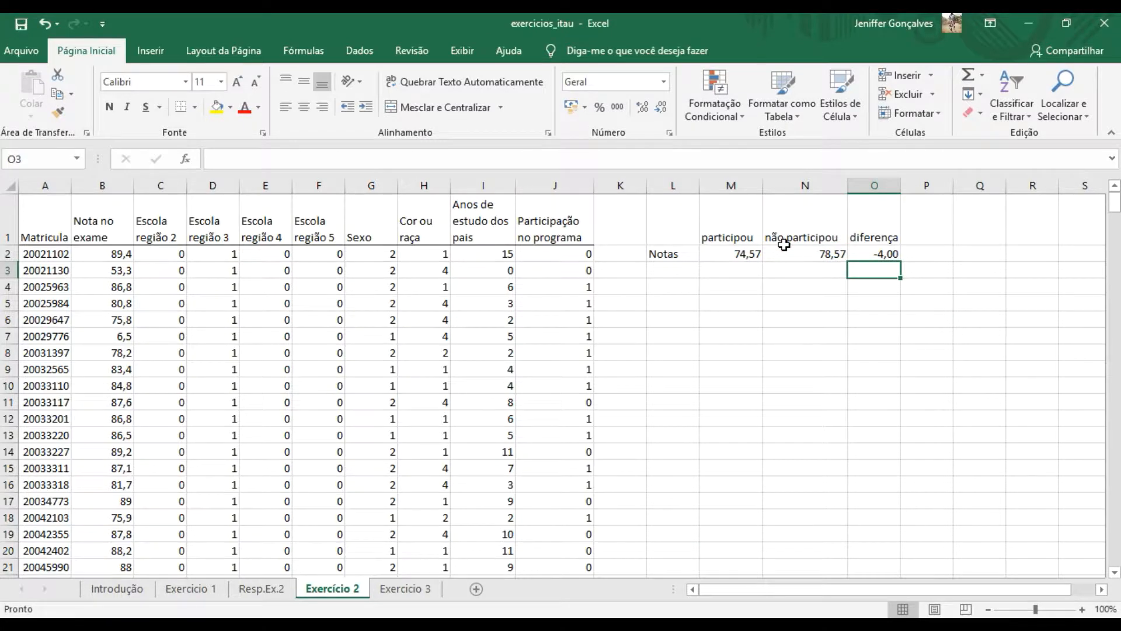
{"action": "key", "text": "Up"}
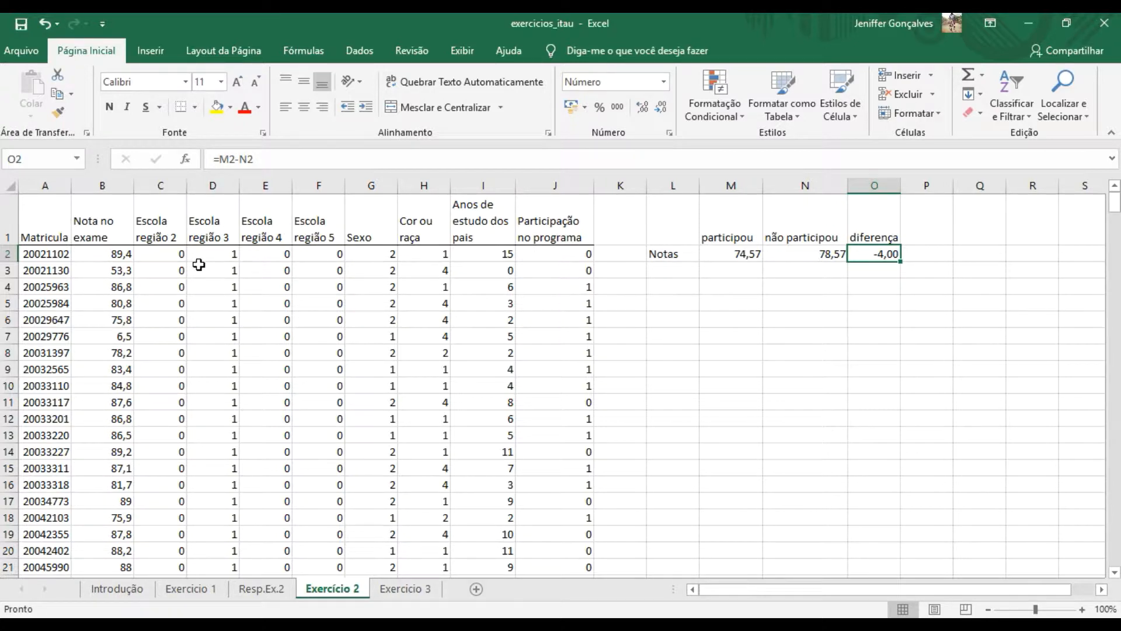
Copy the "Nota no exame" column B into the empty column K beside "Participação no programa".
{"action": "left_click", "coordinate": [103, 186]}
{"action": "key", "text": "ctrl+c"}
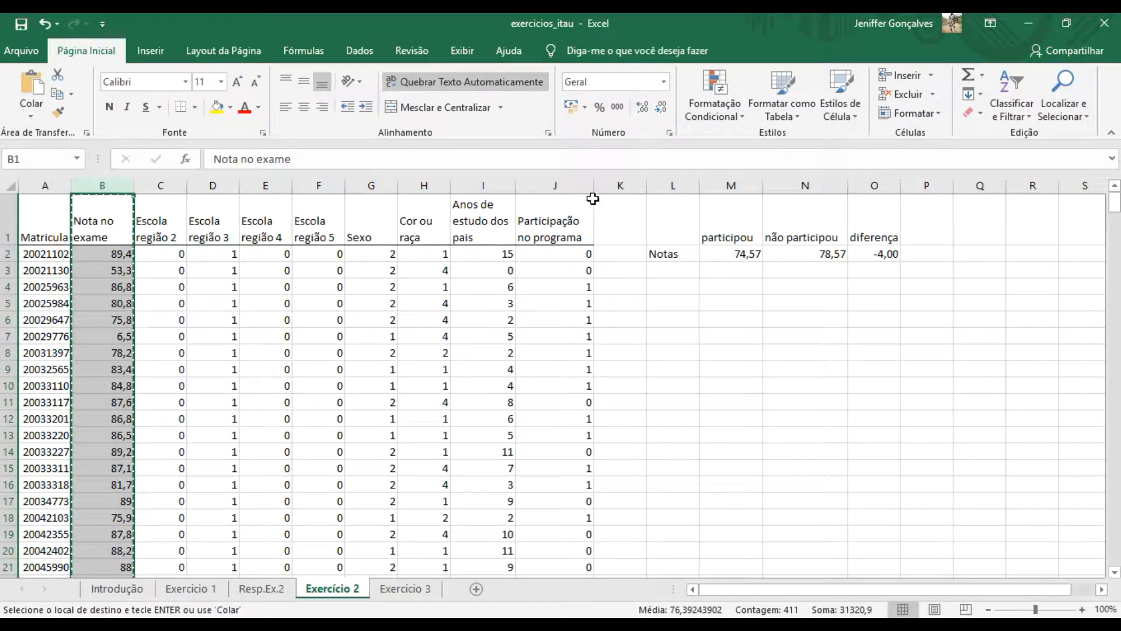
{"action": "left_click", "coordinate": [620, 186]}
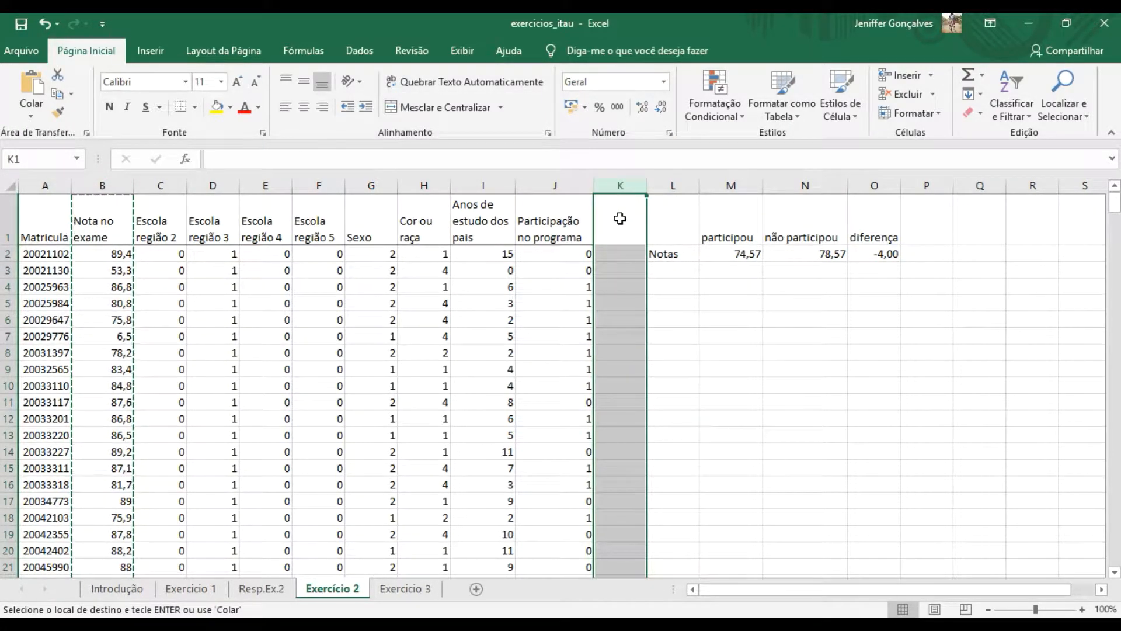
{"action": "key", "text": "ctrl+v"}
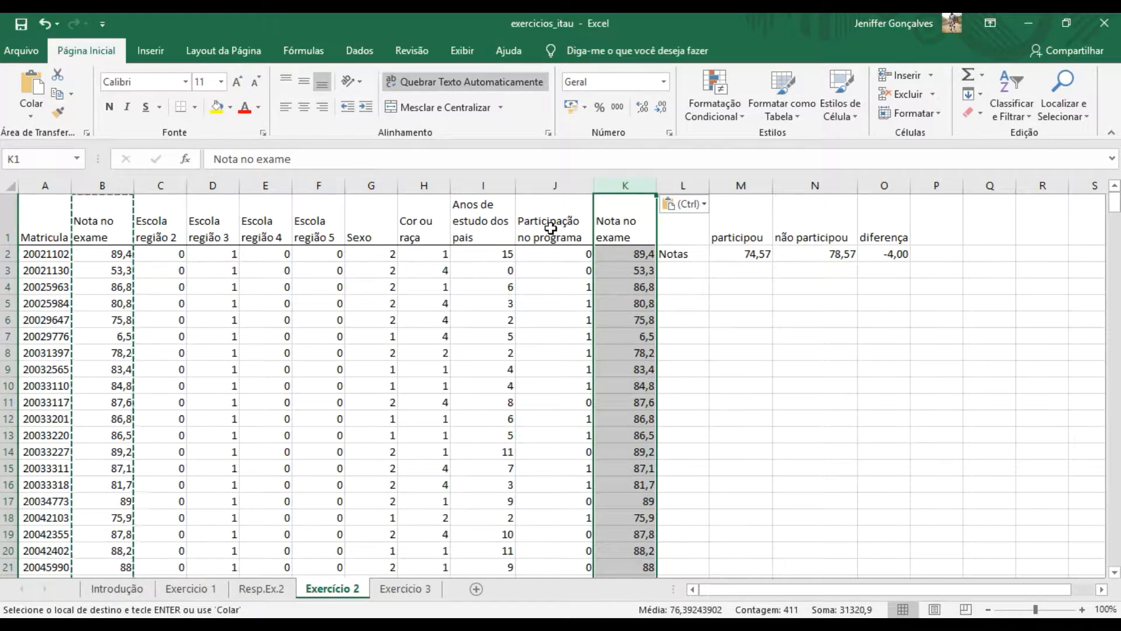
Insert a markers-only scatter chart from the participation and exam score data in J1:K411, and shift it slightly up the sheet.
{"action": "left_click_drag", "start_coordinate": [552, 225], "coordinate": [609, 227]}
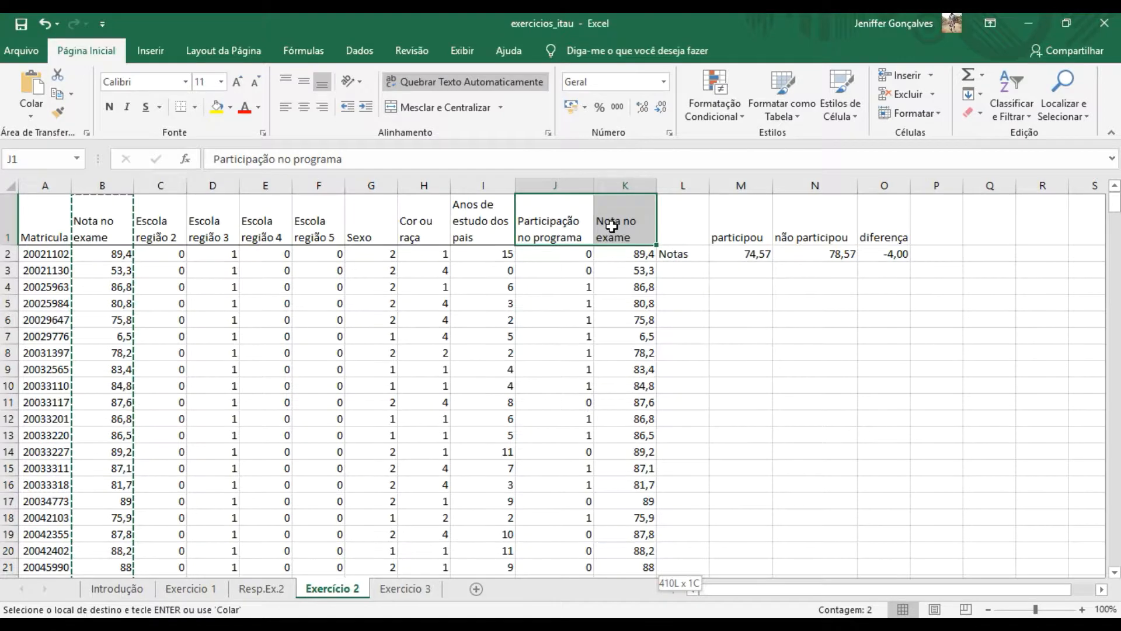
{"action": "key", "text": "ctrl+shift+Down"}
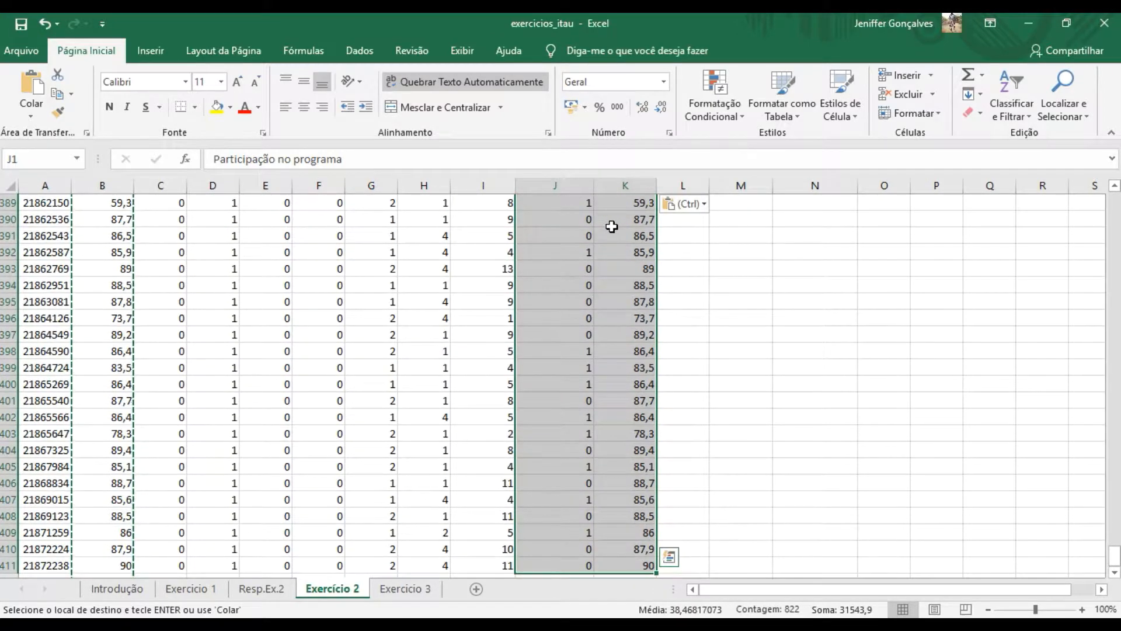
{"action": "left_click", "coordinate": [149, 51]}
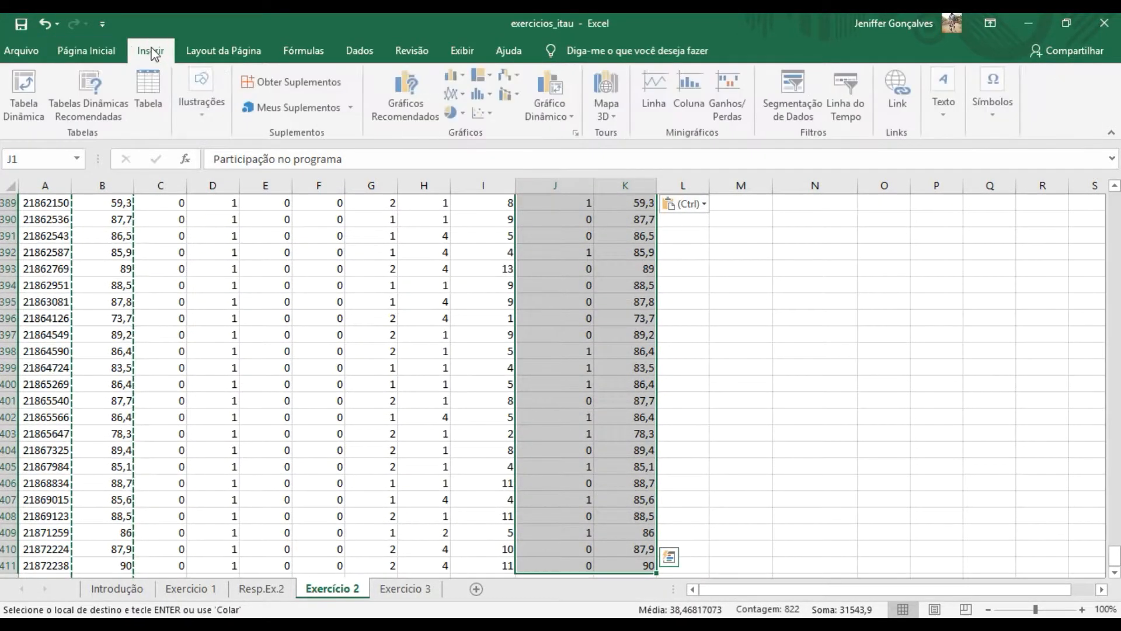
{"action": "left_click", "coordinate": [484, 113]}
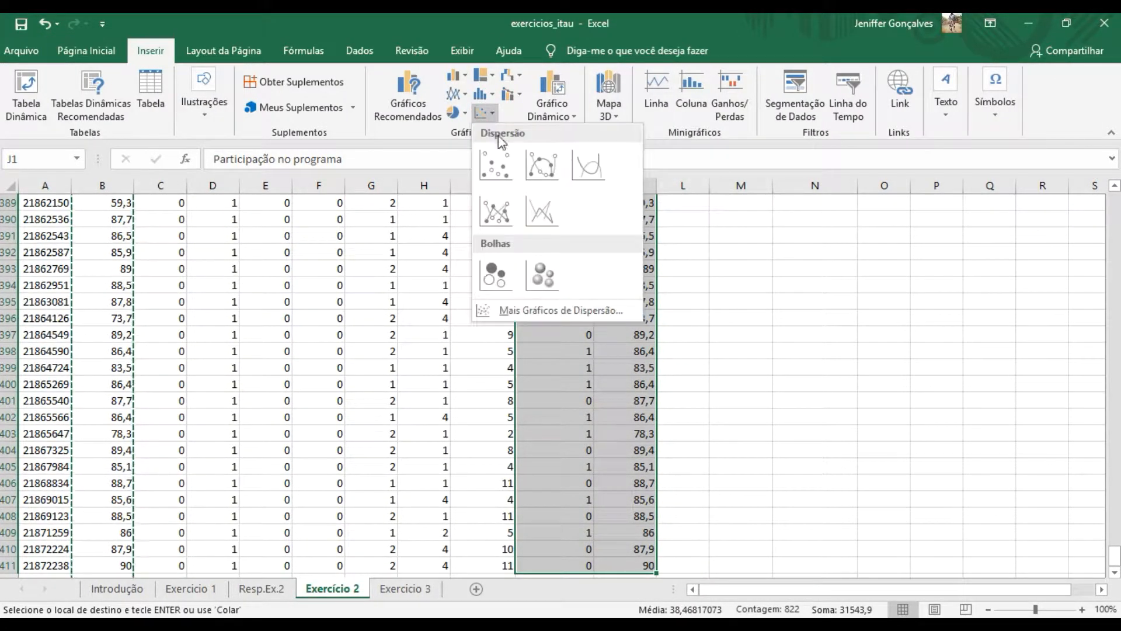
{"action": "left_click", "coordinate": [497, 173]}
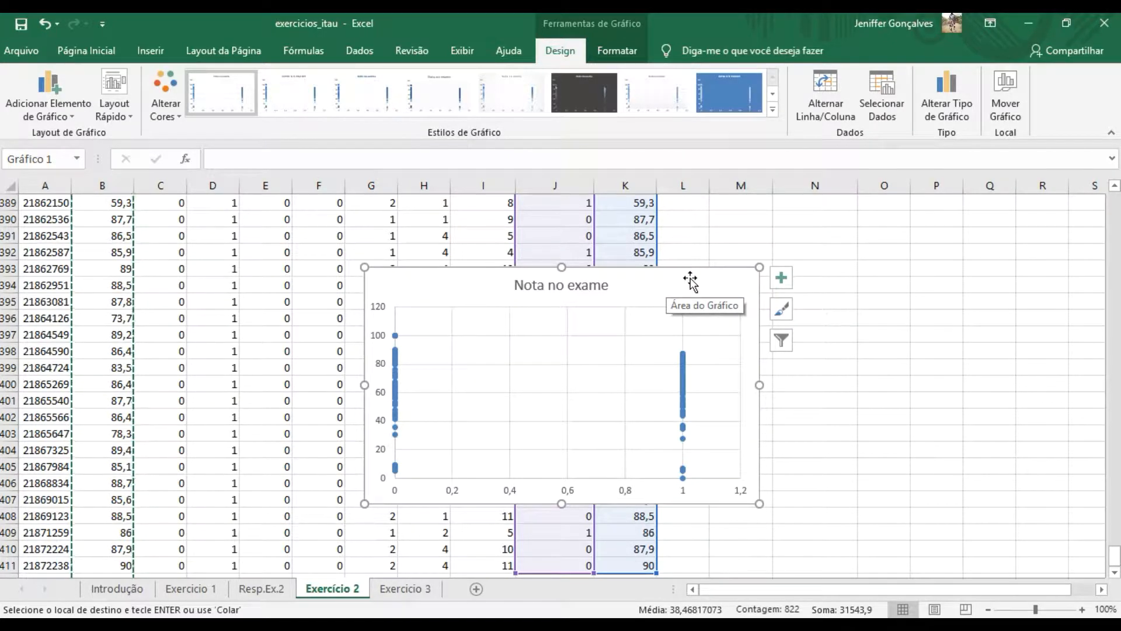
{"action": "left_click_drag", "start_coordinate": [661, 285], "coordinate": [705, 253]}
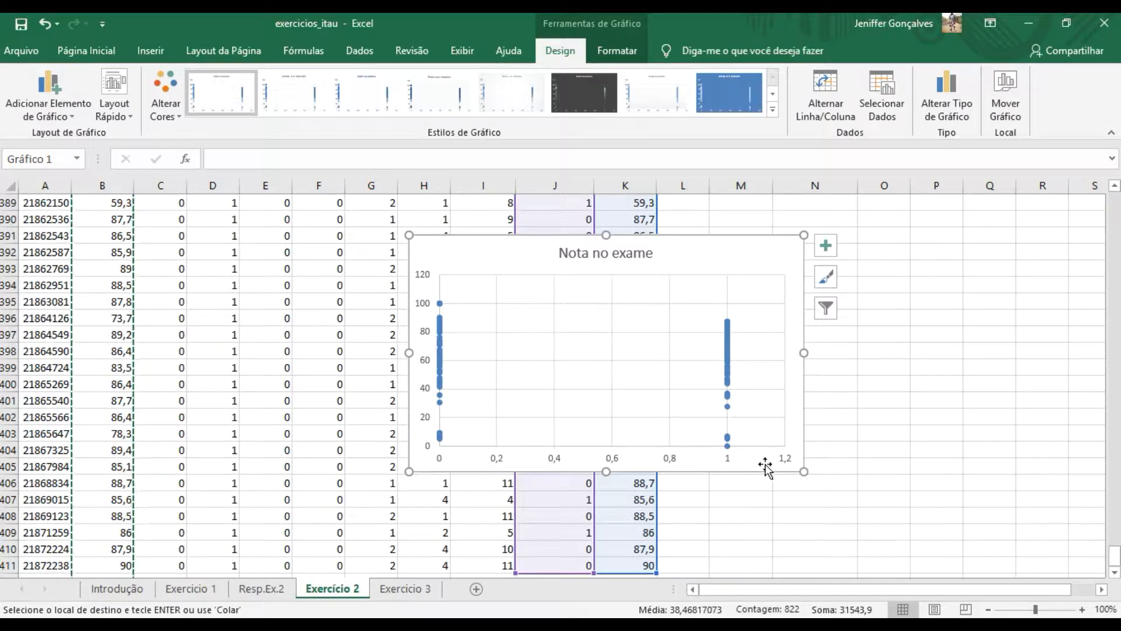
Add a linear trendline to the exam score series and display its equation on the chart.
{"action": "left_click", "coordinate": [441, 357]}
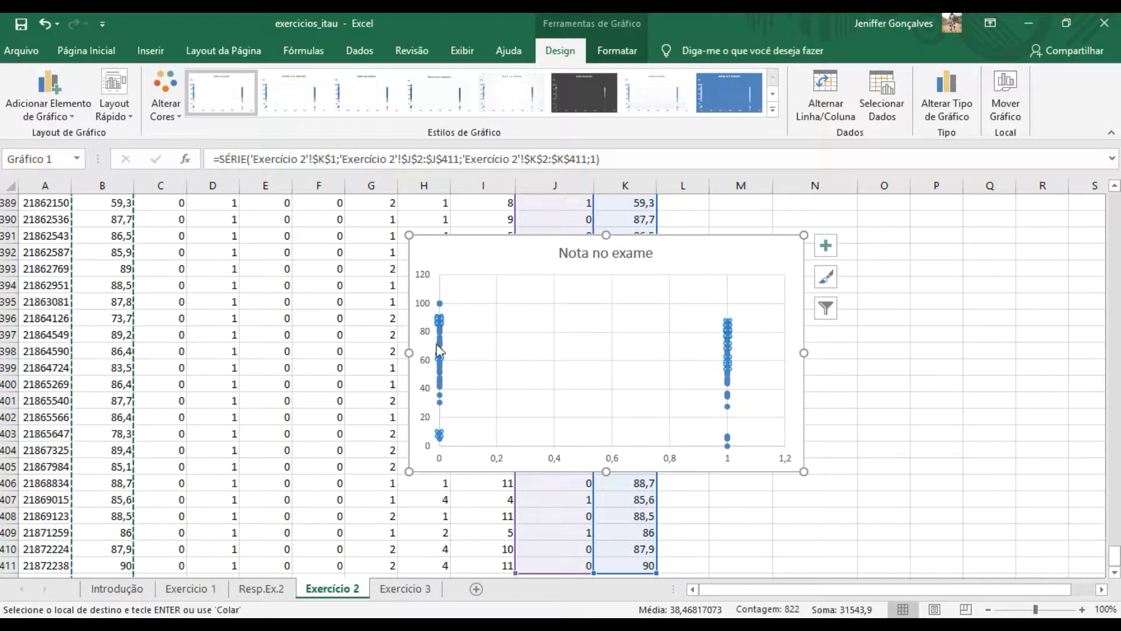
{"action": "right_click", "coordinate": [441, 351]}
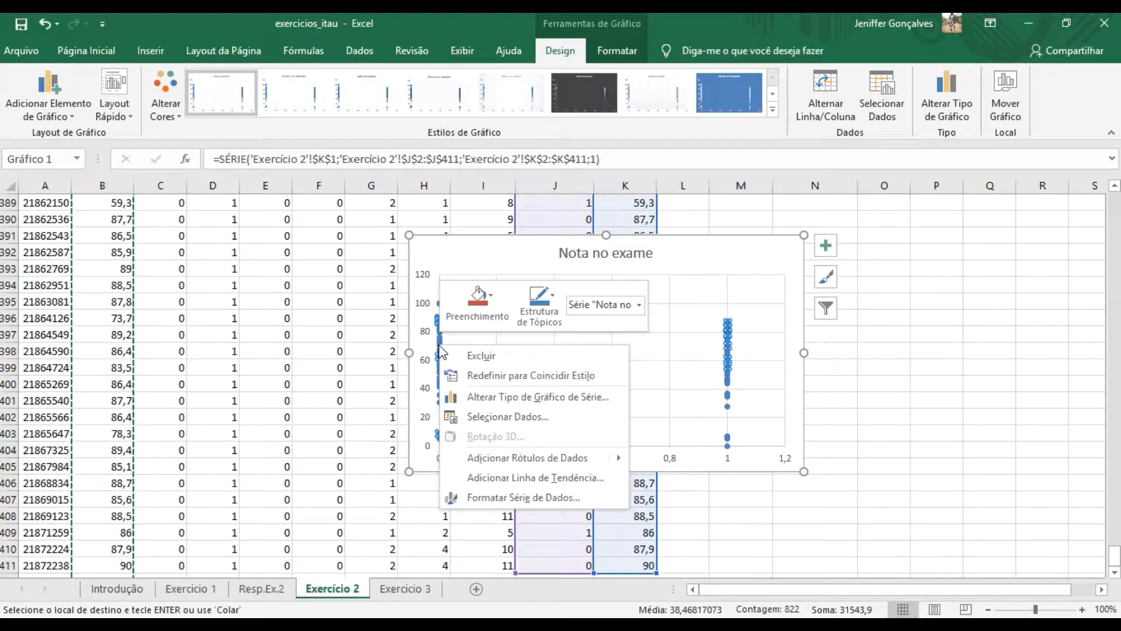
{"action": "left_click", "coordinate": [517, 479]}
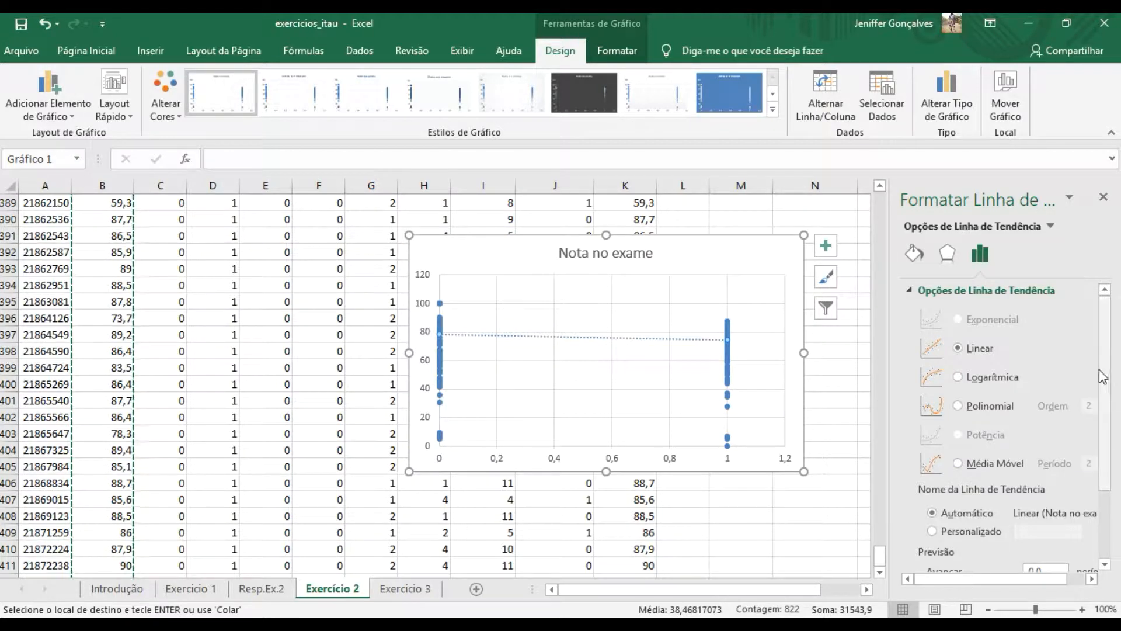
{"action": "left_click_drag", "start_coordinate": [1102, 335], "coordinate": [1105, 422]}
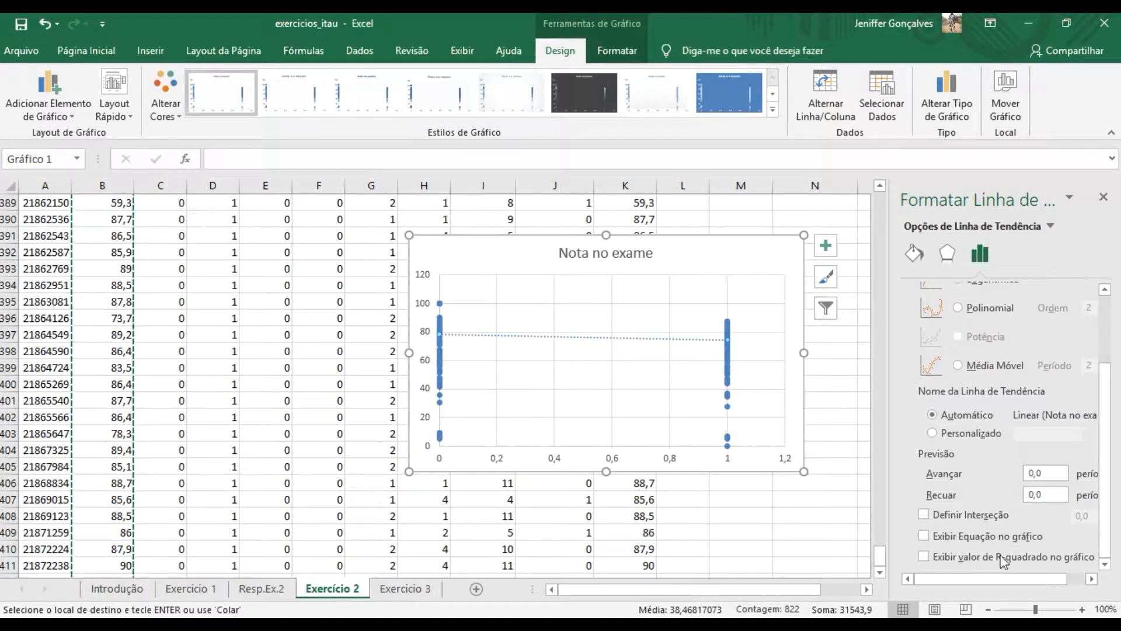
{"action": "left_click", "coordinate": [924, 536]}
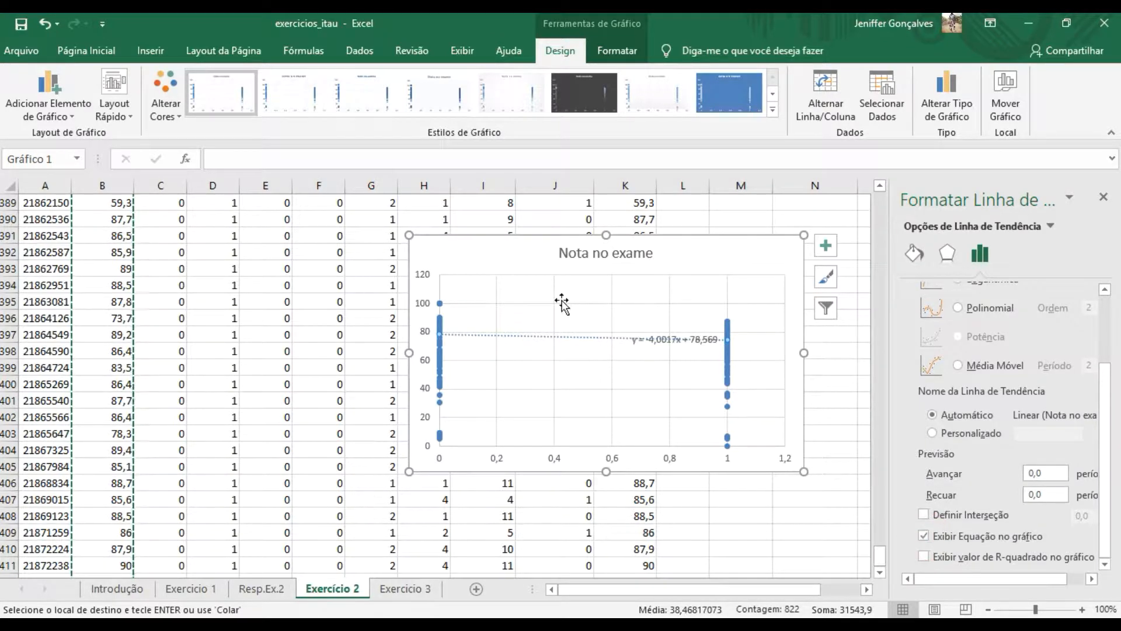
Move the trendline equation above the line, clear of the data points, and enlarge its font to 18.
{"action": "left_click_drag", "start_coordinate": [675, 339], "coordinate": [593, 299]}
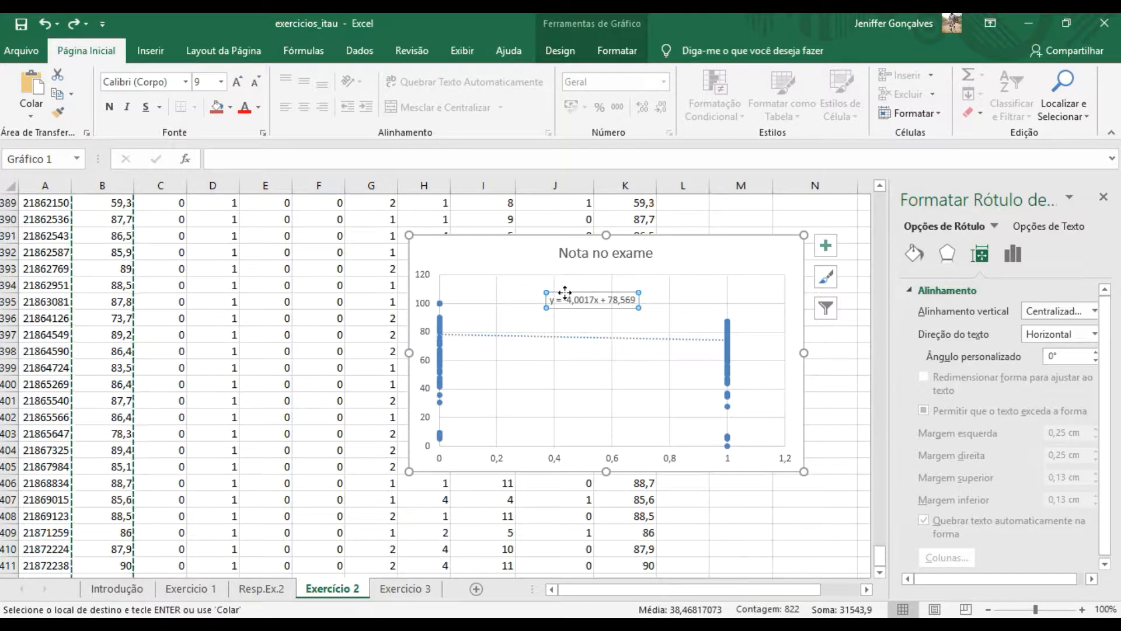
{"action": "left_click", "coordinate": [150, 51]}
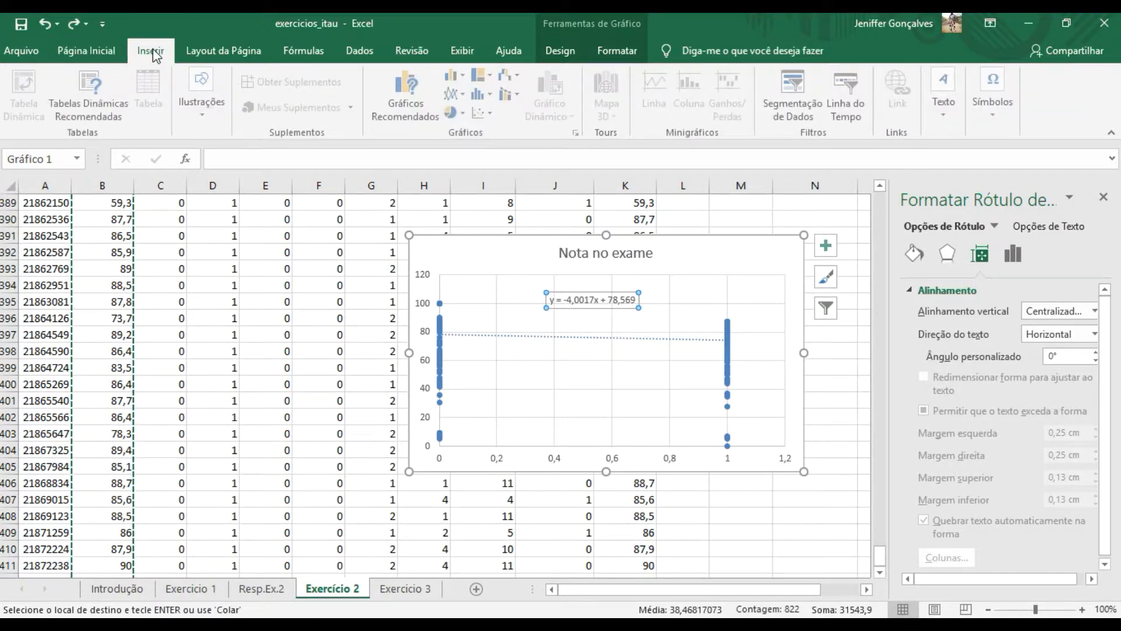
{"action": "left_click", "coordinate": [107, 57]}
{"action": "left_click", "coordinate": [236, 81]}
{"action": "left_click", "coordinate": [237, 81]}
{"action": "left_click", "coordinate": [237, 81]}
{"action": "left_click", "coordinate": [237, 81]}
{"action": "left_click", "coordinate": [236, 81]}
{"action": "left_click", "coordinate": [237, 81]}
{"action": "left_click", "coordinate": [236, 81]}
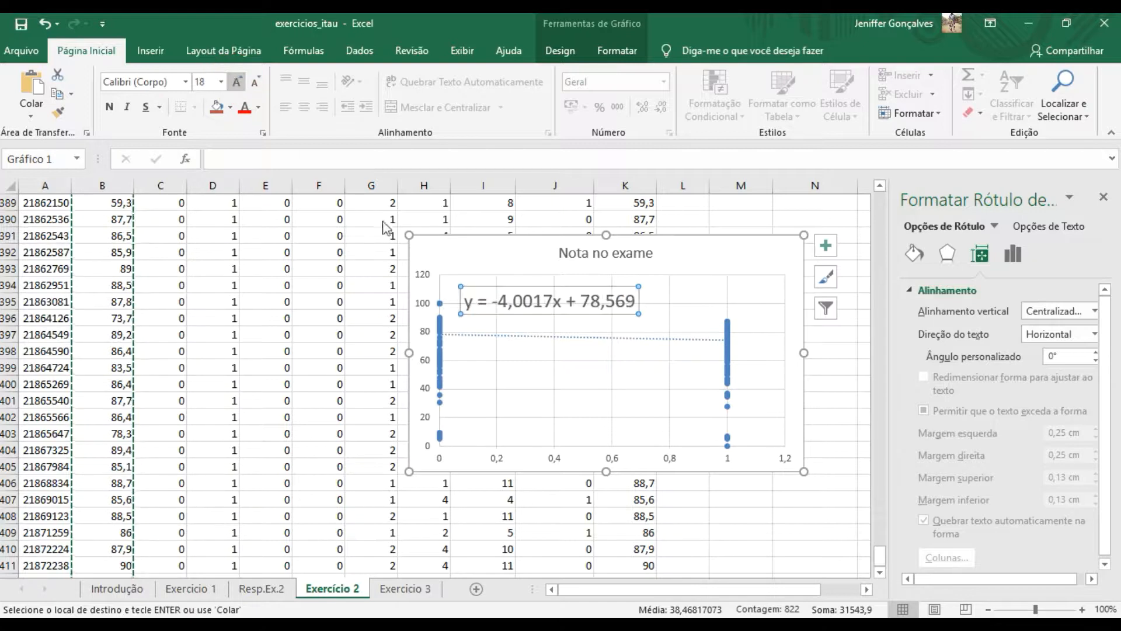
Highlight the slope term, including its x, in the chart's trendline equation.
{"action": "left_click", "coordinate": [503, 306]}
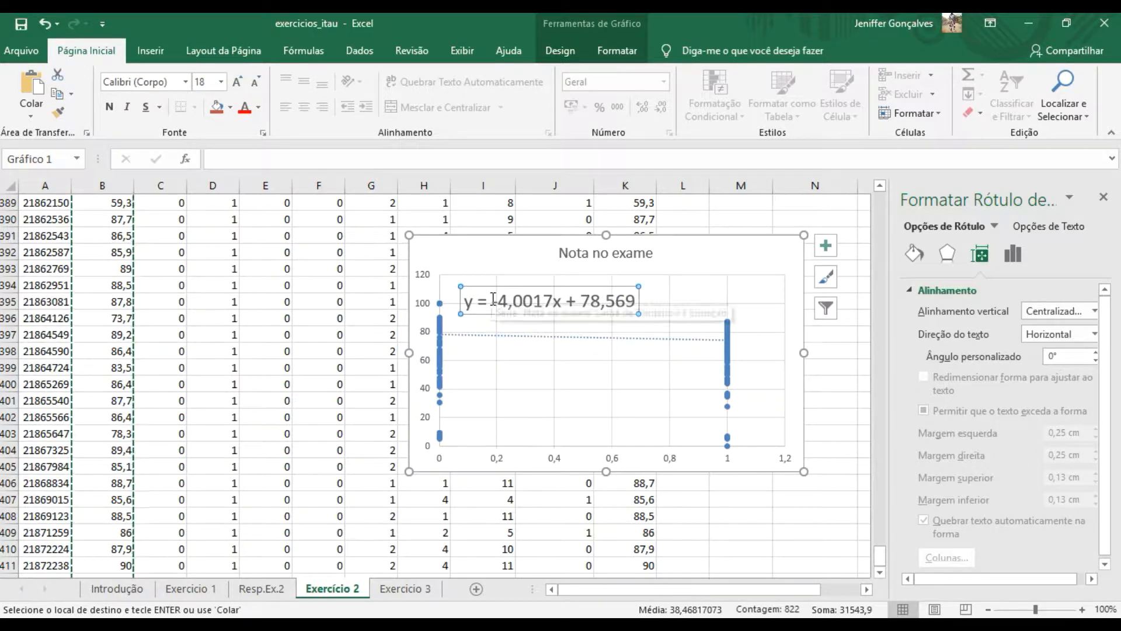
{"action": "double_click", "coordinate": [527, 302]}
{"action": "left_click", "coordinate": [523, 302]}
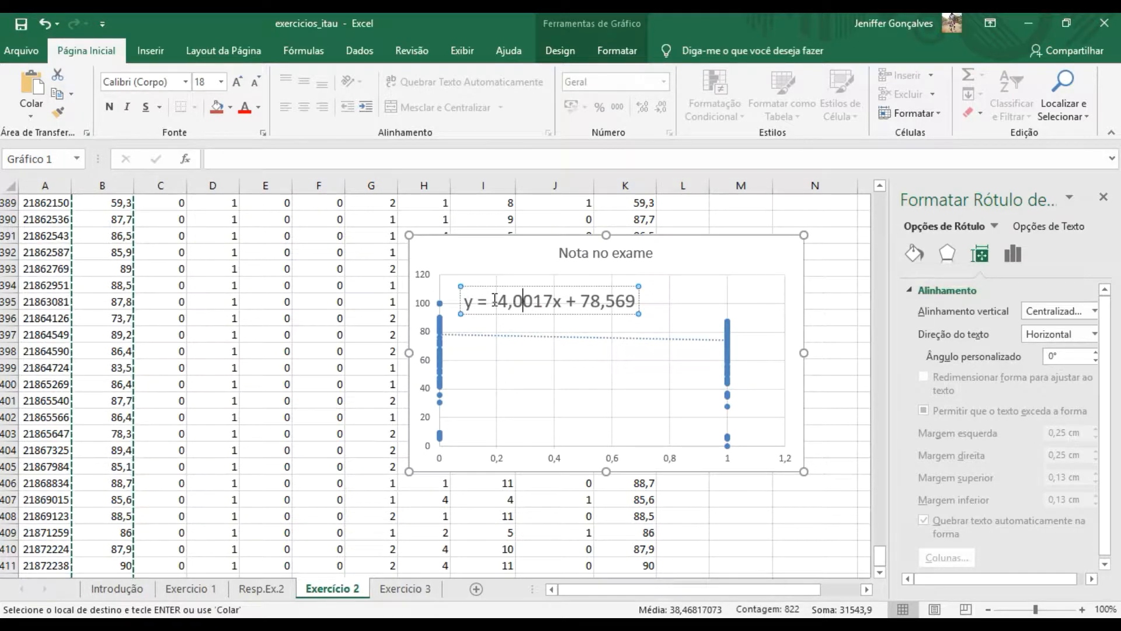
{"action": "double_click", "coordinate": [494, 300]}
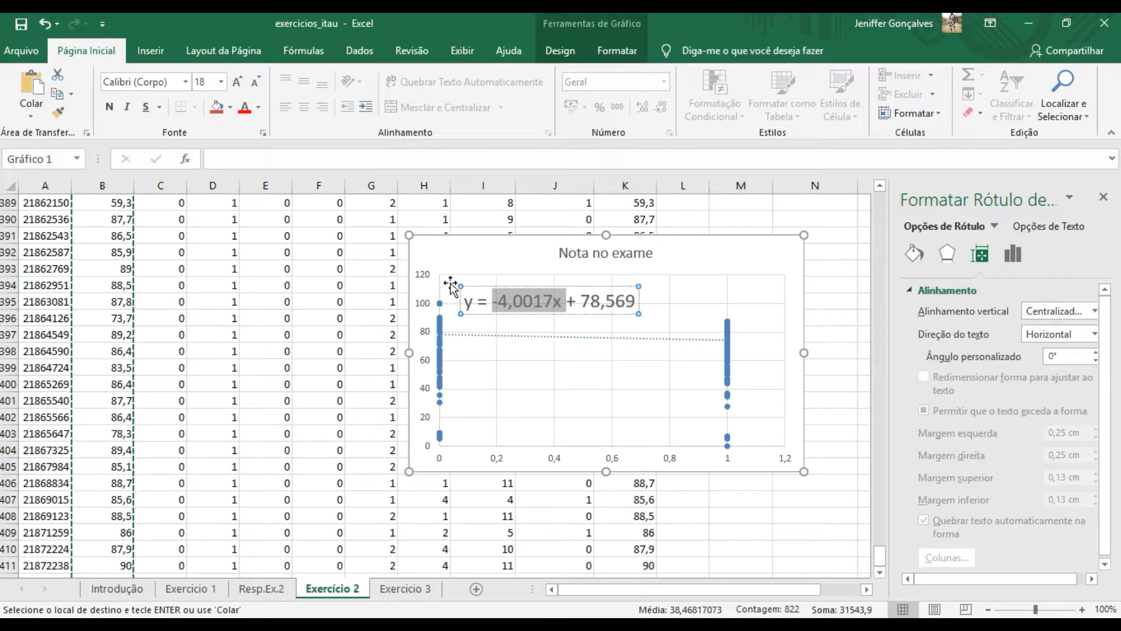
Close the label formatting options and move the chart beside the data, over columns M to S.
{"action": "left_click", "coordinate": [1104, 198]}
{"action": "left_click_drag", "start_coordinate": [754, 246], "coordinate": [1002, 247]}
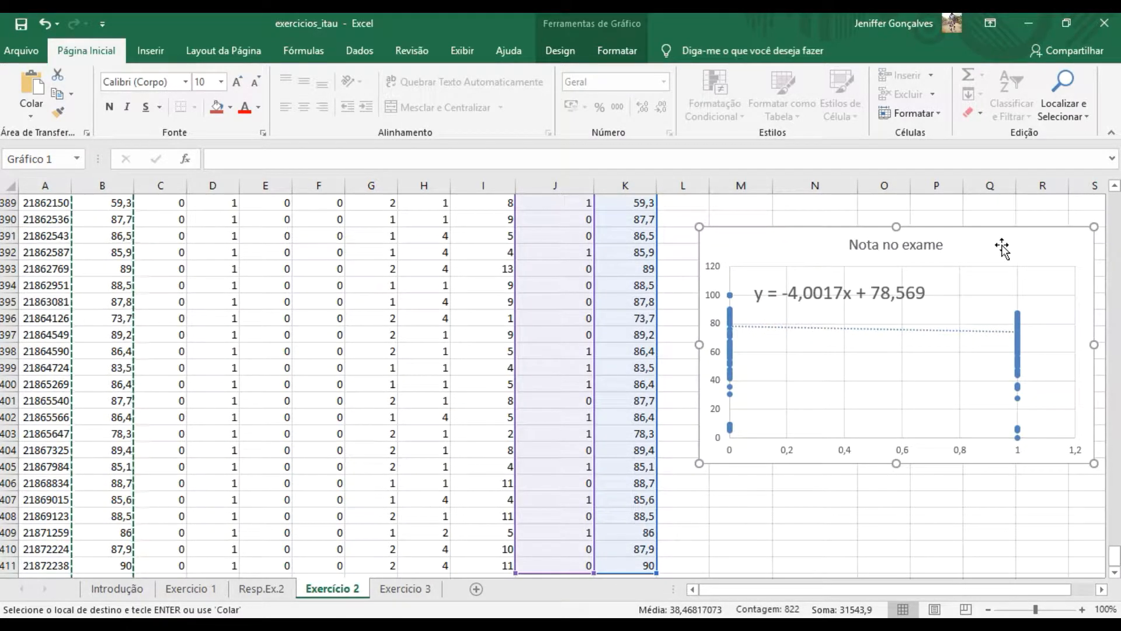
{"action": "scroll", "coordinate": [1002, 247], "scroll_direction": "up", "scroll_amount": 1}
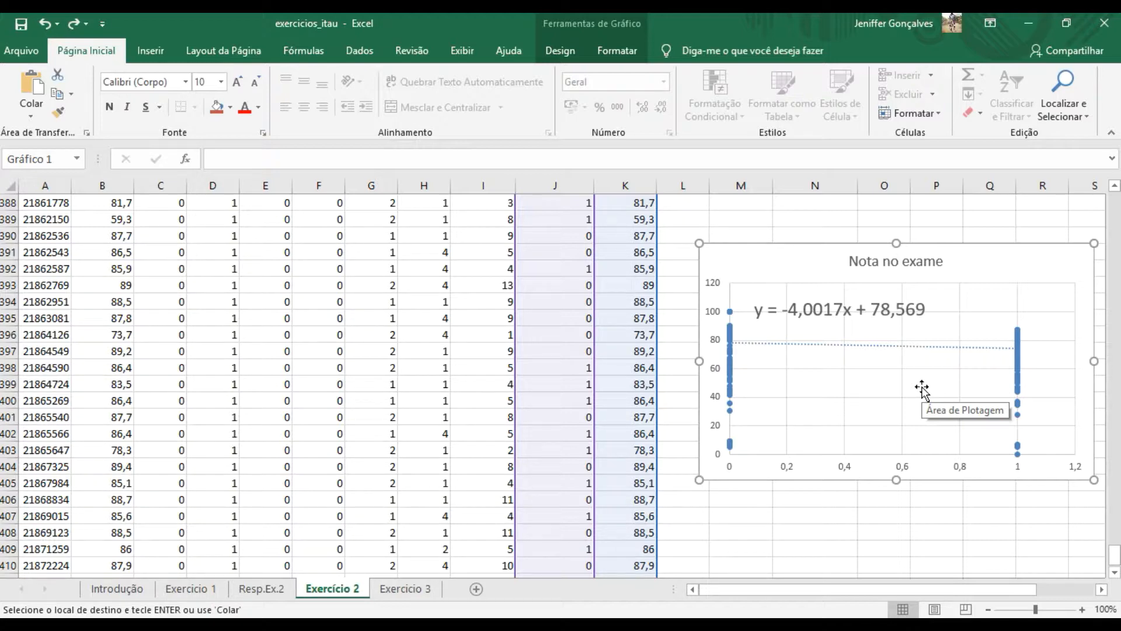
Read question b of Exercício 2 on the Introdução sheet and compare it with the regression chart on the Exercício 2 sheet.
{"action": "left_click", "coordinate": [117, 588]}
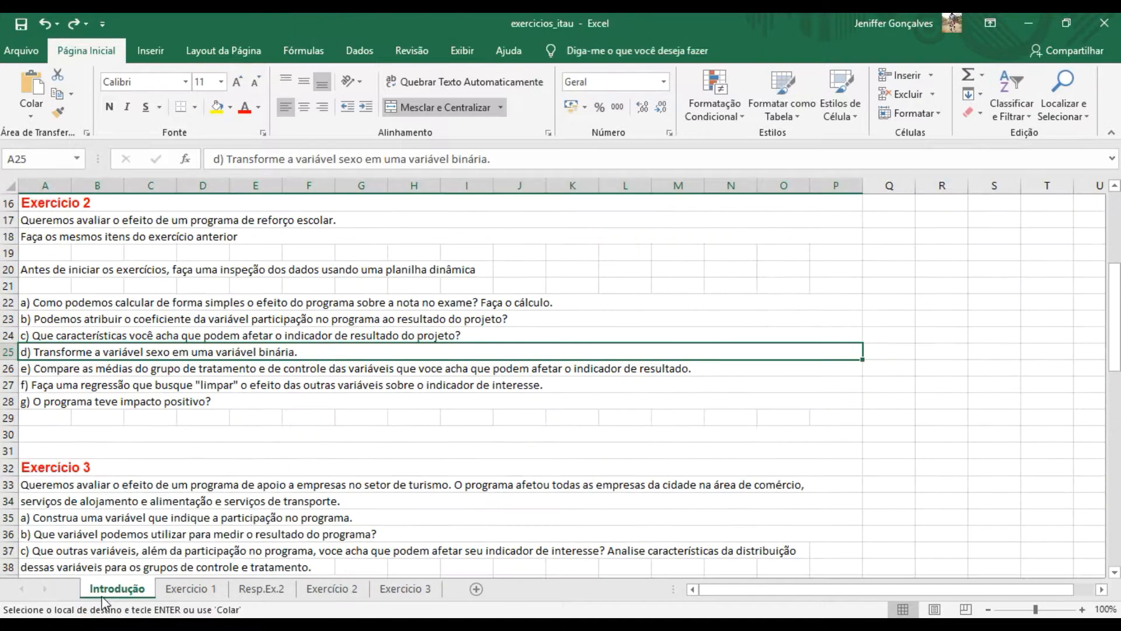
{"action": "left_click", "coordinate": [9, 319]}
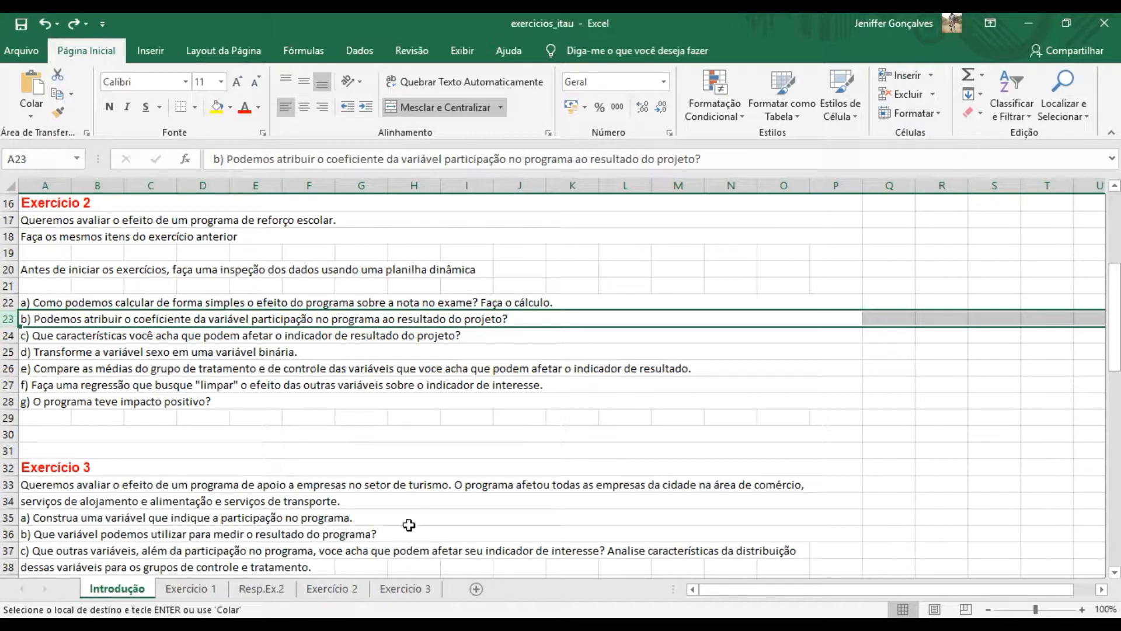
{"action": "left_click", "coordinate": [332, 588]}
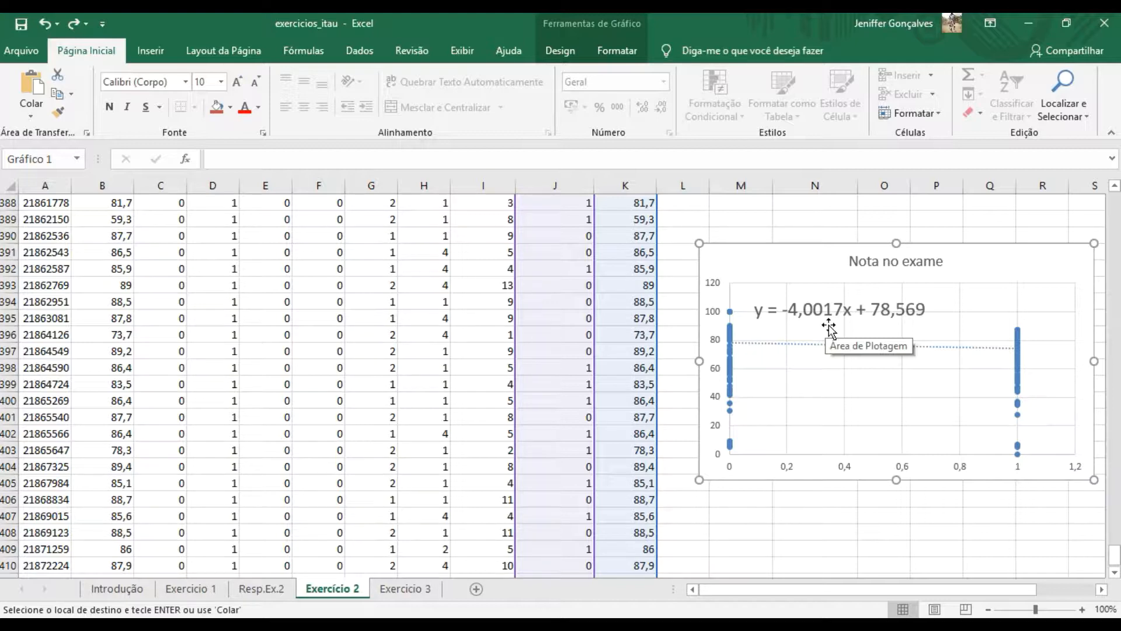
Read question c of Exercício 2 on the Introdução sheet and return to the data and chart on the Exercício 2 sheet.
{"action": "left_click", "coordinate": [113, 588]}
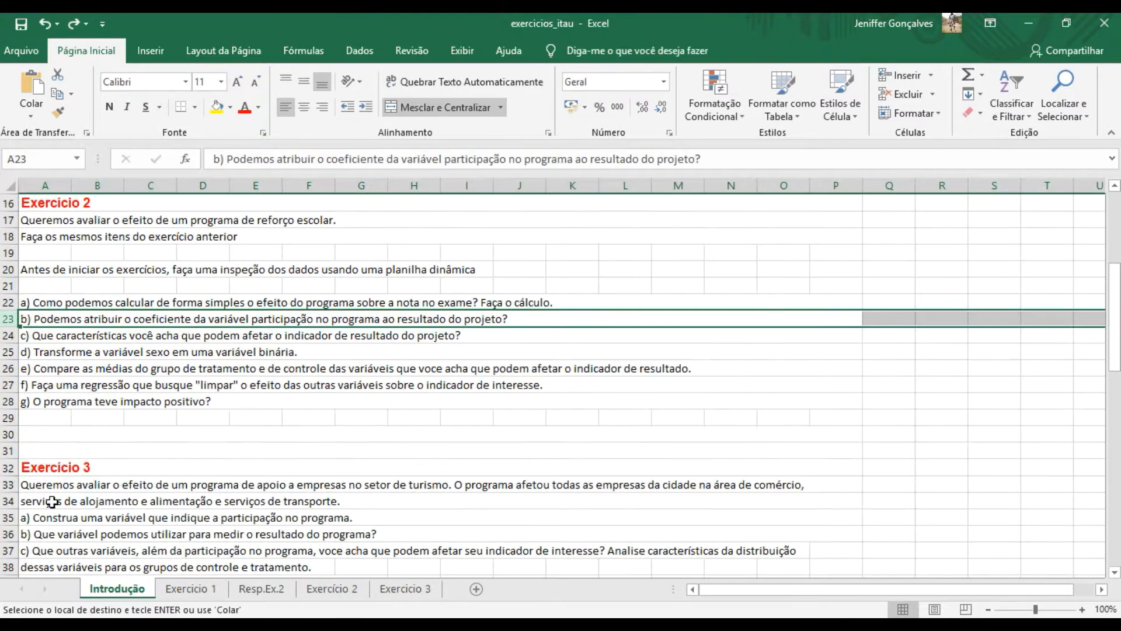
{"action": "left_click", "coordinate": [5, 336]}
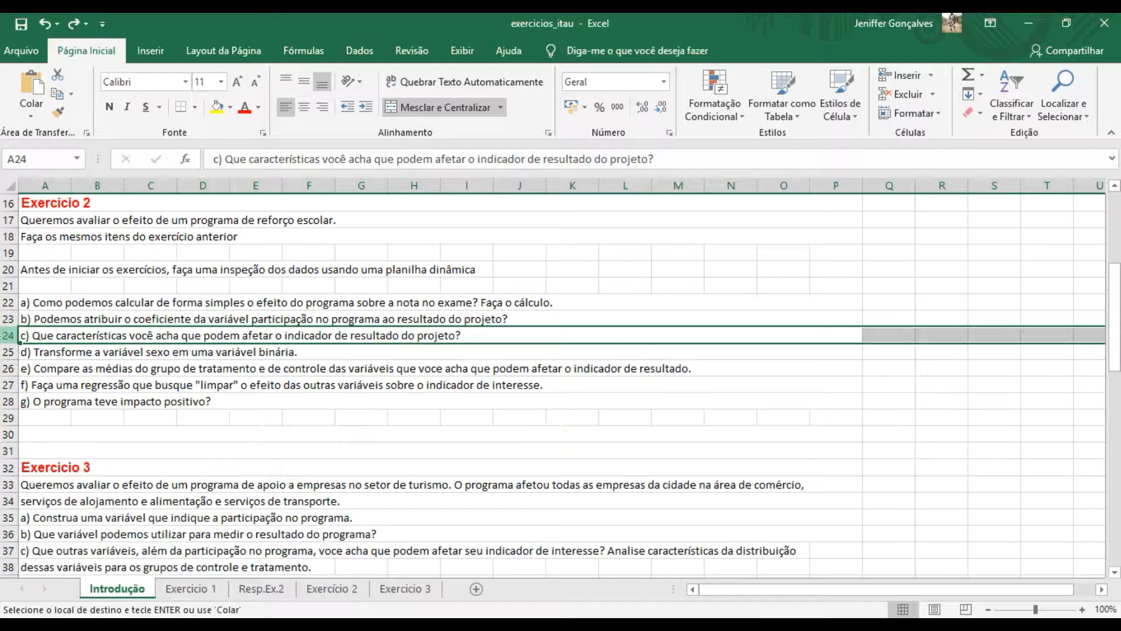
{"action": "left_click", "coordinate": [331, 588]}
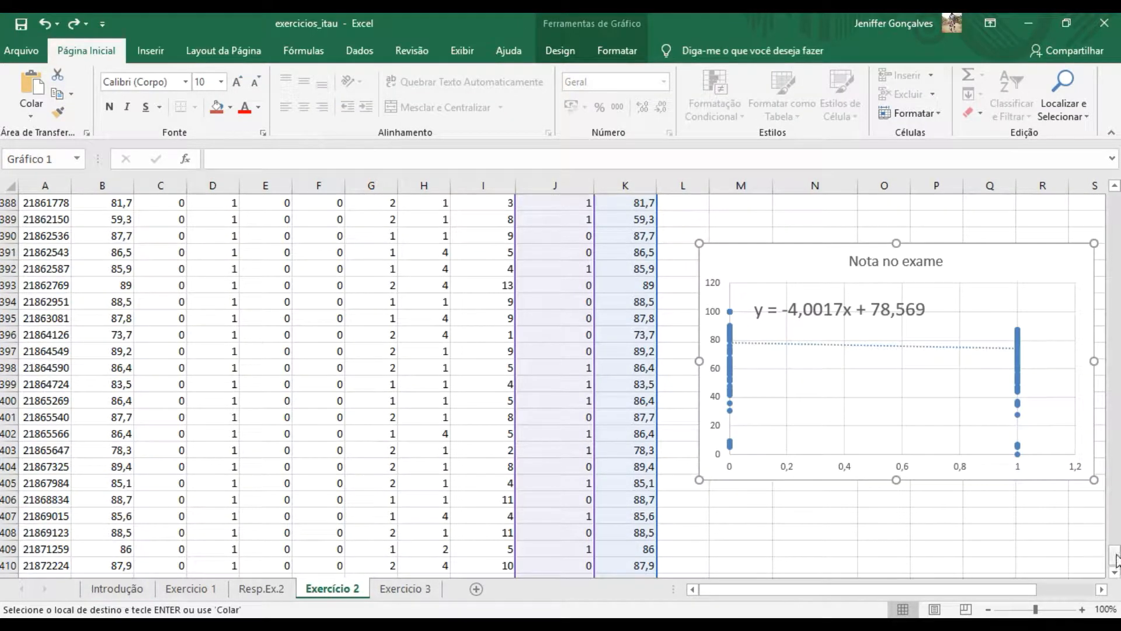
{"action": "left_click_drag", "start_coordinate": [1116, 554], "coordinate": [1115, 549]}
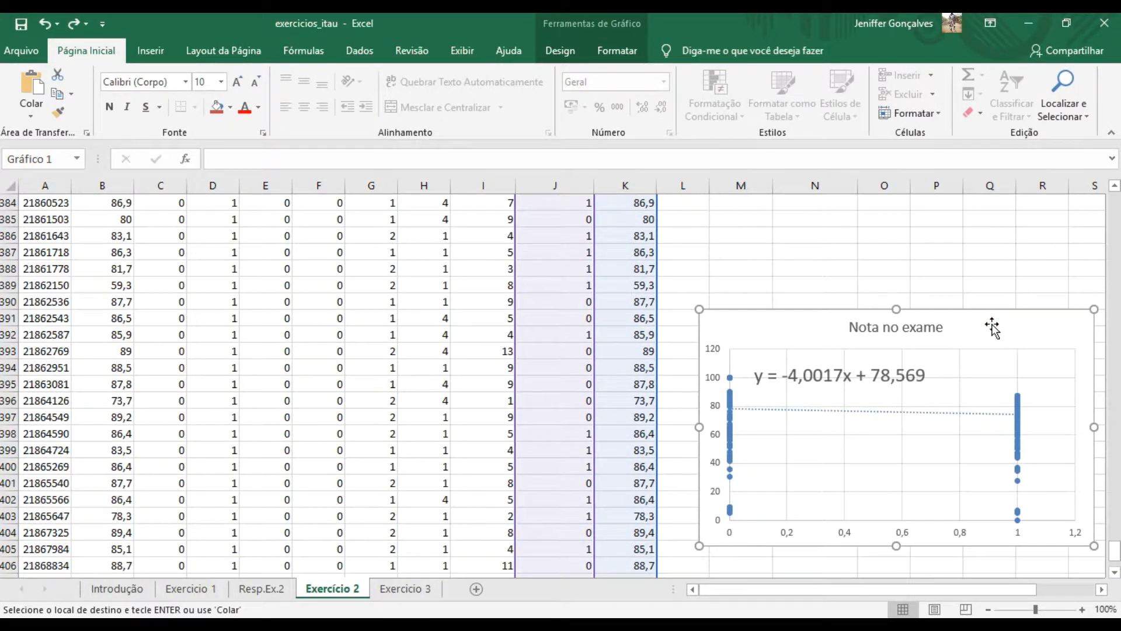
Delete the regression chart and clear the duplicate Nota no exame column K on the Exercício 2 sheet.
{"action": "left_click", "coordinate": [1024, 325]}
{"action": "key", "text": "Delete"}
{"action": "left_click_drag", "start_coordinate": [1115, 552], "coordinate": [1114, 204]}
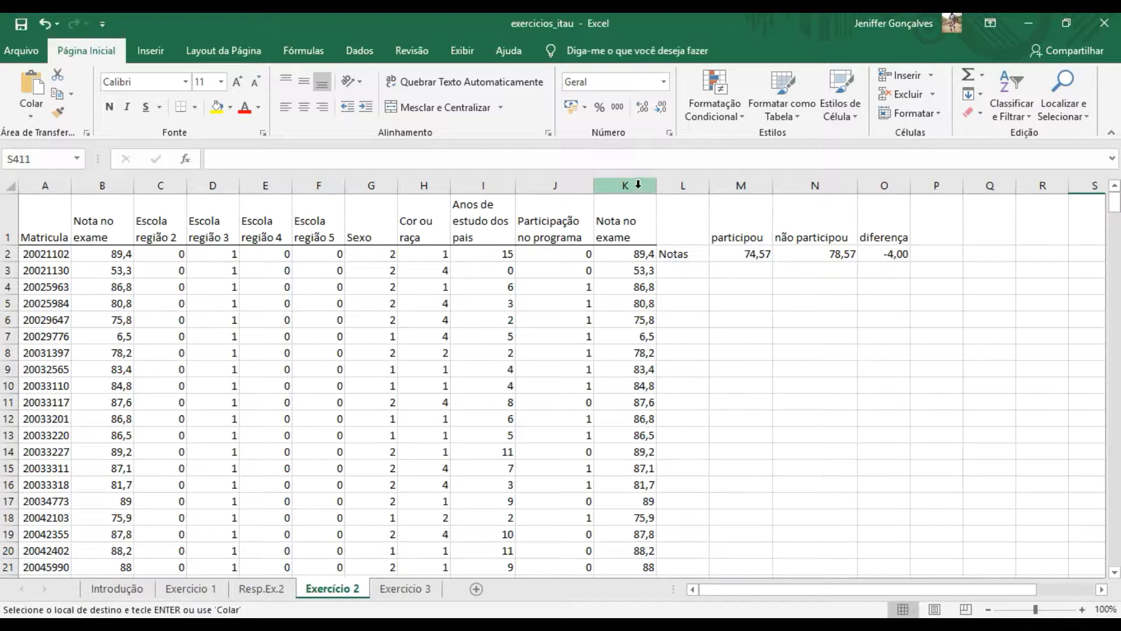
{"action": "left_click", "coordinate": [631, 182]}
{"action": "key", "text": "BackSpace"}
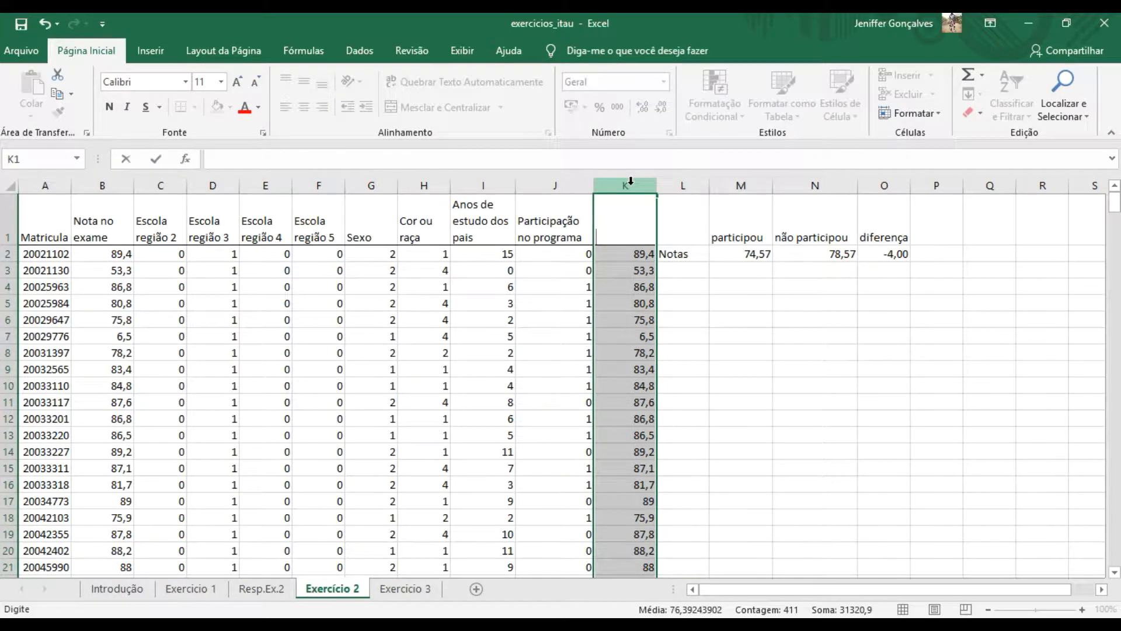
{"action": "left_click", "coordinate": [632, 186]}
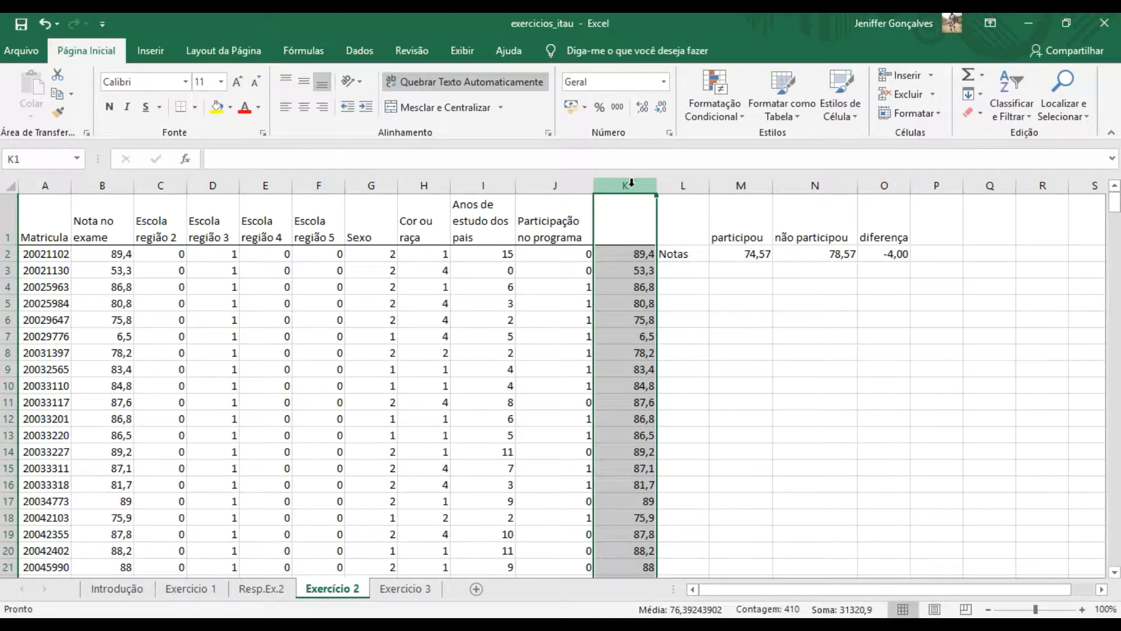
{"action": "key", "text": "Delete"}
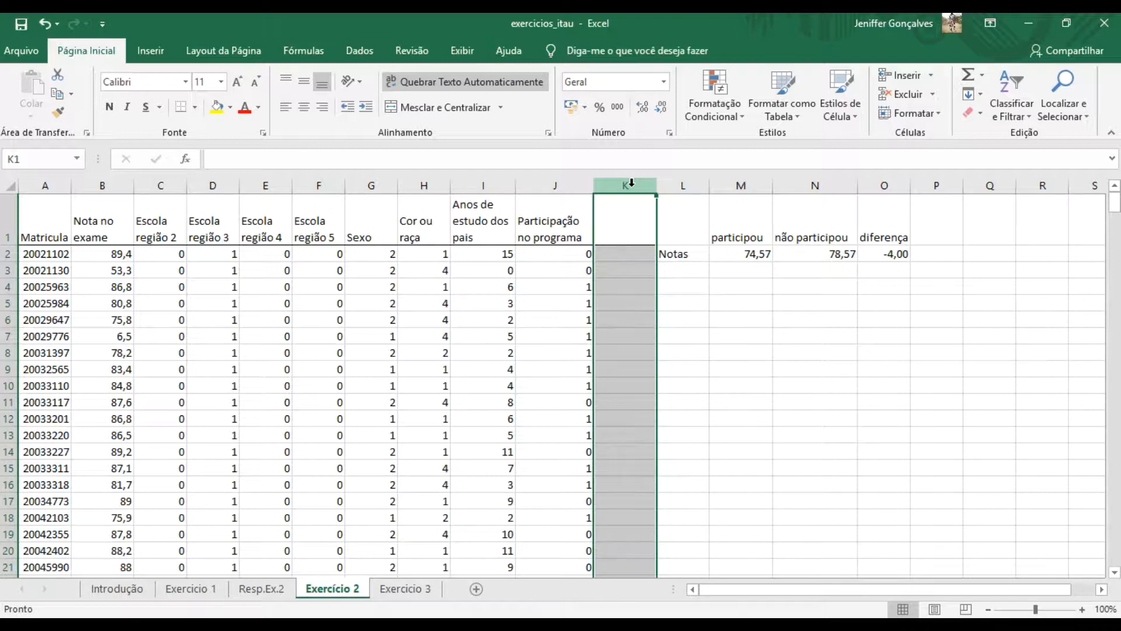
{"action": "left_click", "coordinate": [684, 333]}
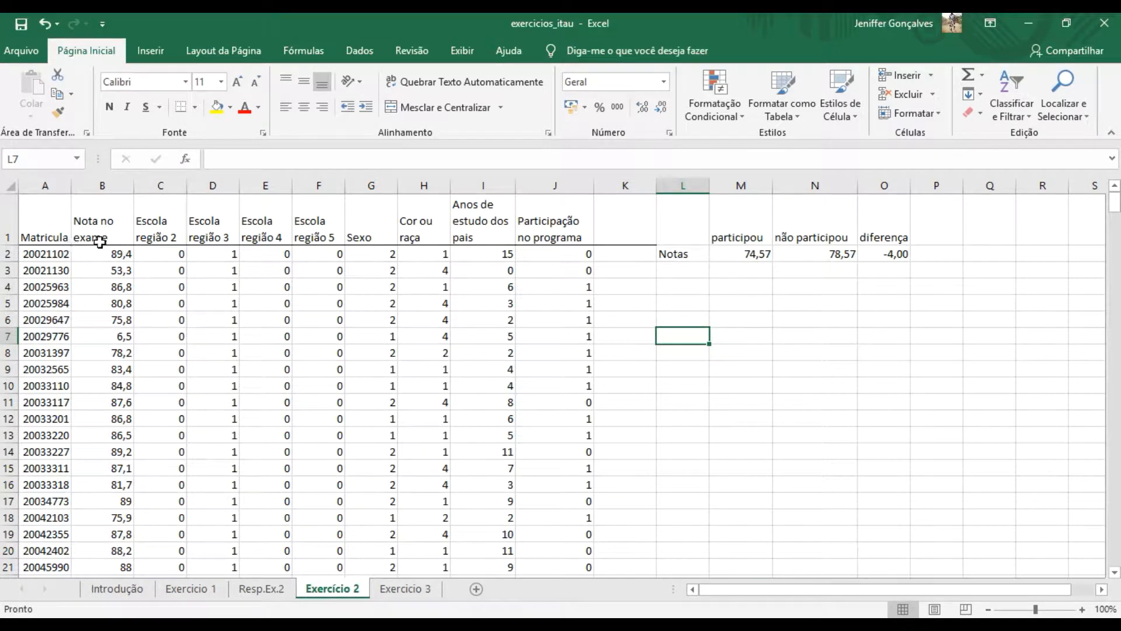
Review the school region, Sexo, Cor ou raça and Anos de estudo dos pais headers as characteristics that may affect the exam score.
{"action": "left_click_drag", "start_coordinate": [165, 227], "coordinate": [325, 220]}
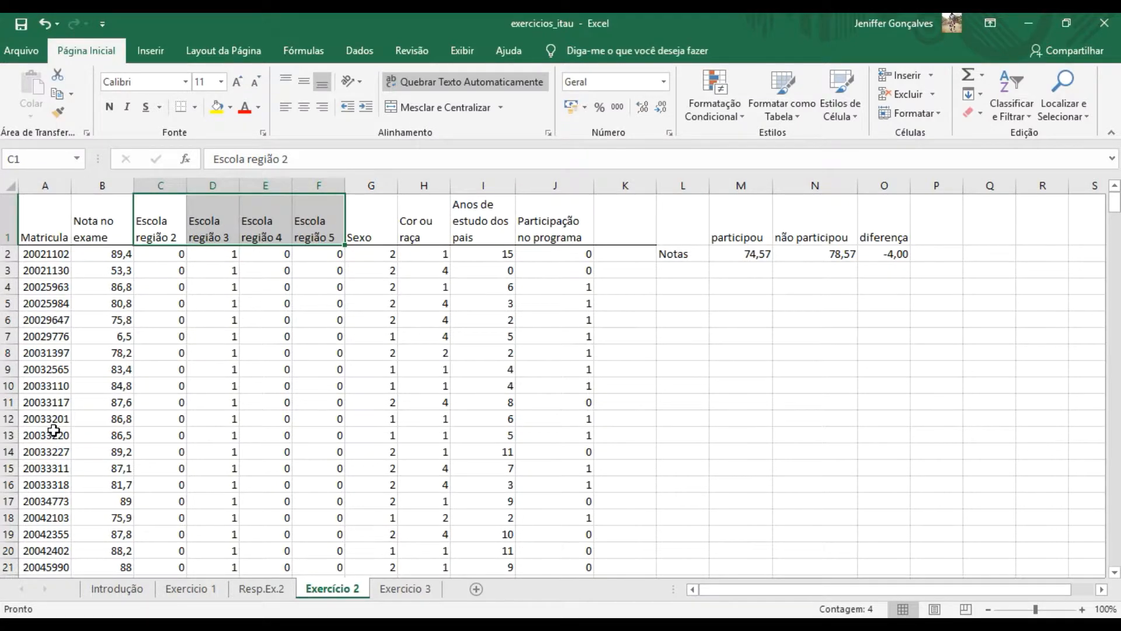
{"action": "left_click", "coordinate": [383, 228]}
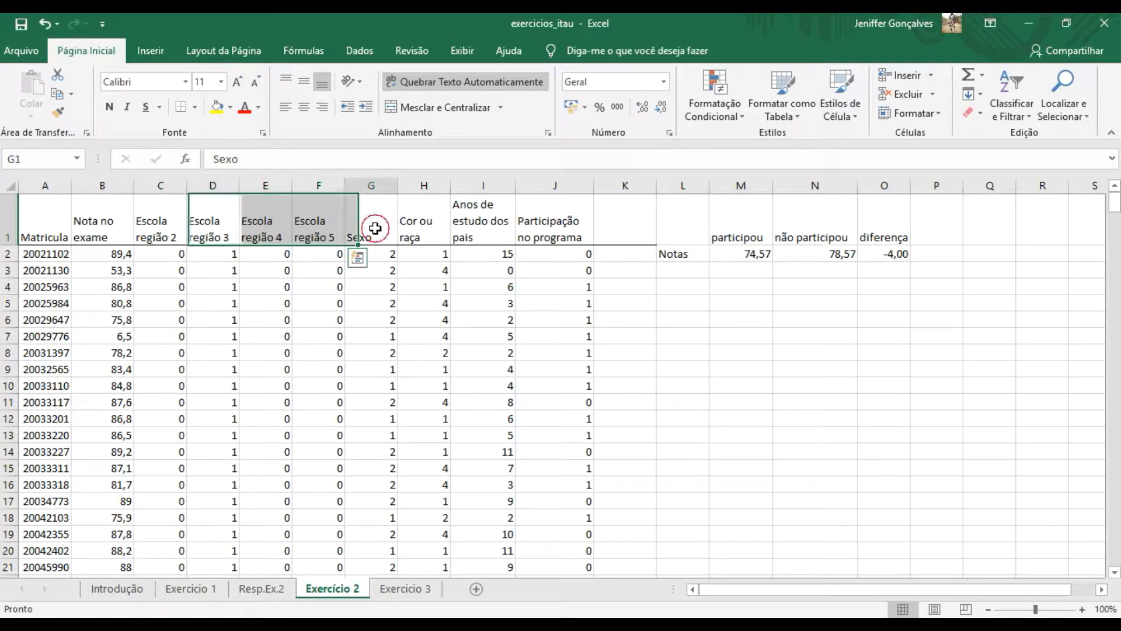
{"action": "left_click", "coordinate": [428, 221]}
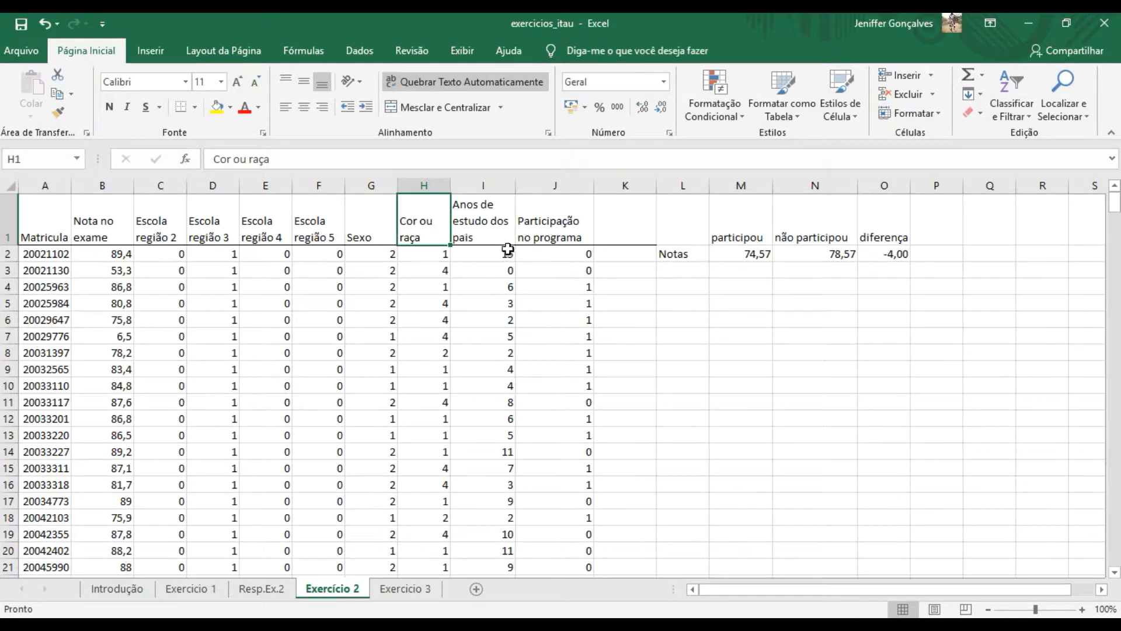
{"action": "left_click", "coordinate": [473, 227]}
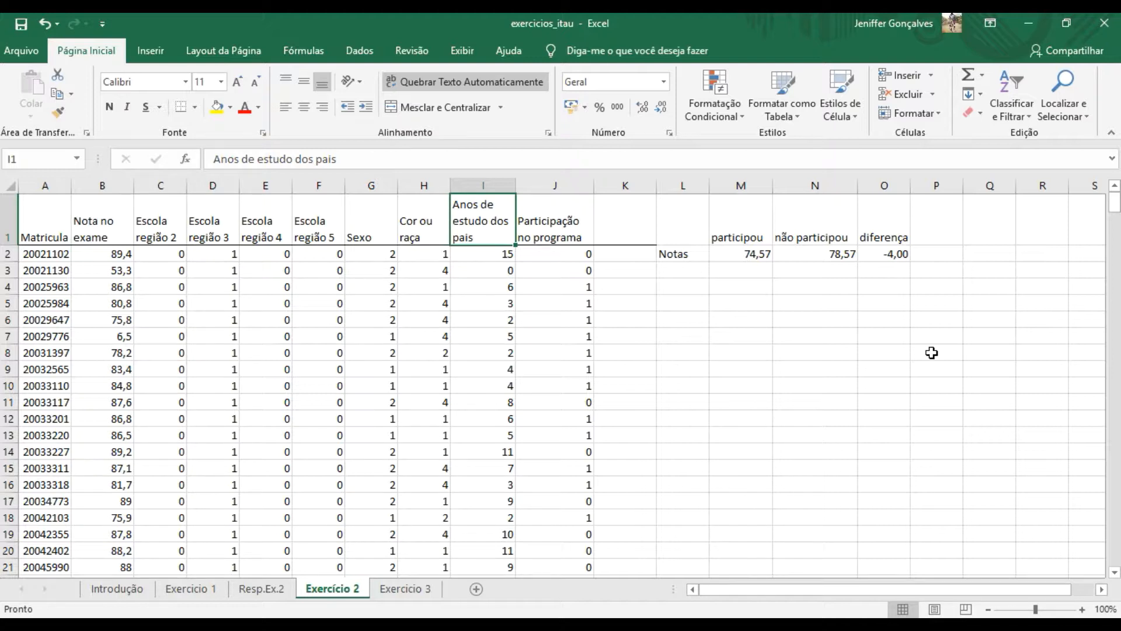
Read question d of Exercício 2 on the Introdução sheet and return to the data on the Exercício 2 sheet.
{"action": "left_click", "coordinate": [125, 588]}
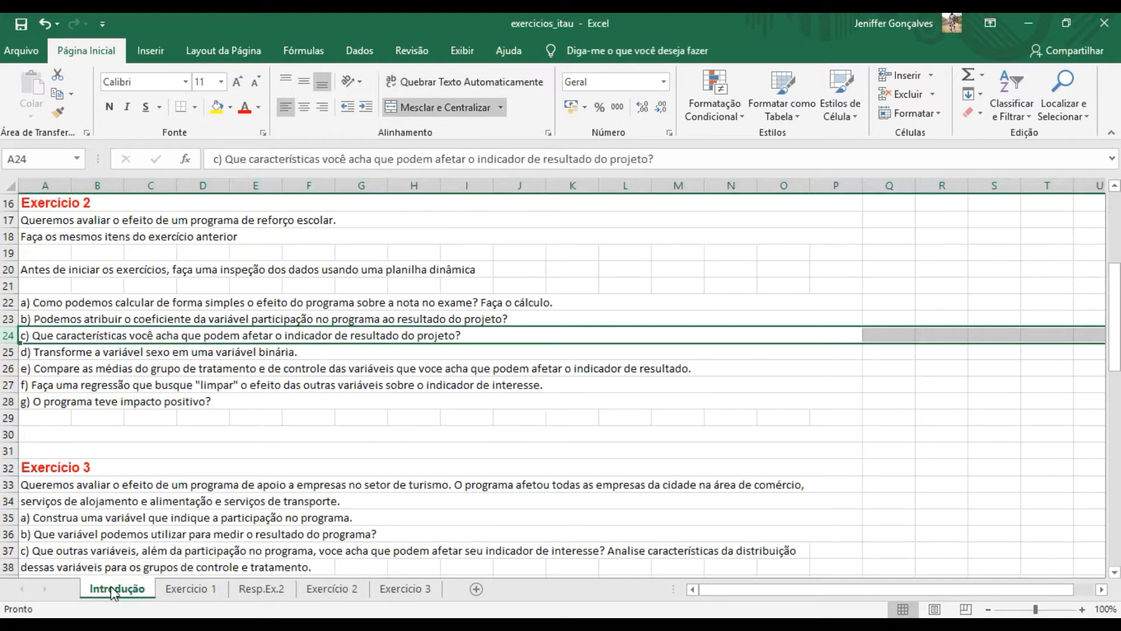
{"action": "left_click", "coordinate": [12, 352]}
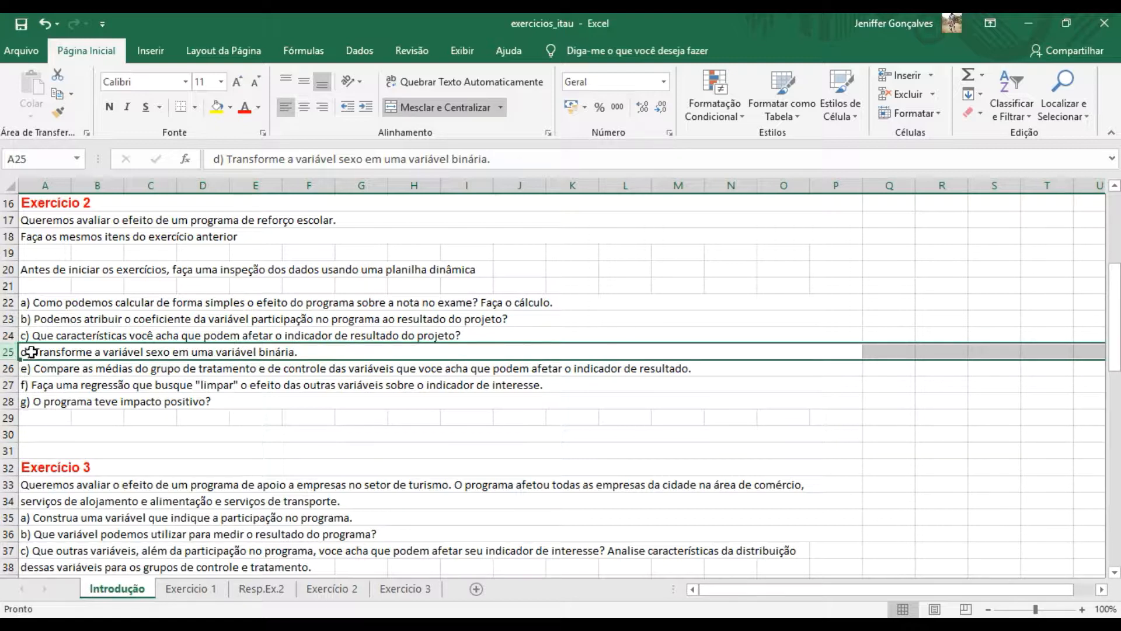
{"action": "left_click", "coordinate": [329, 590]}
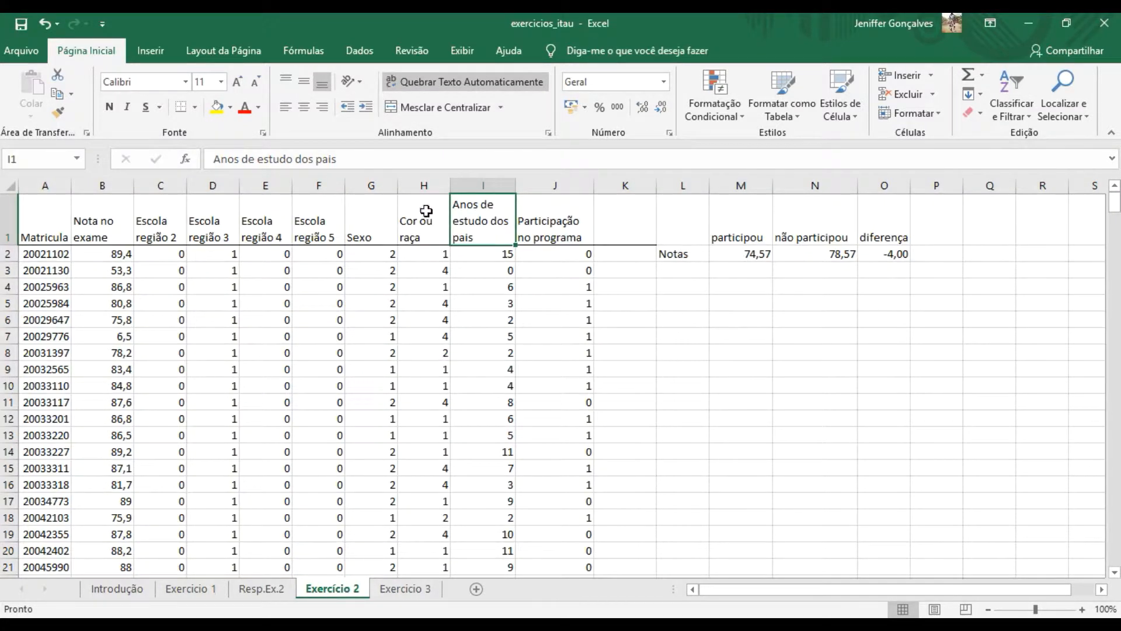
Insert a column between Sexo and Cor ou raça and title it "Dummy Sexo" in H1.
{"action": "left_click", "coordinate": [417, 183]}
{"action": "right_click", "coordinate": [419, 184]}
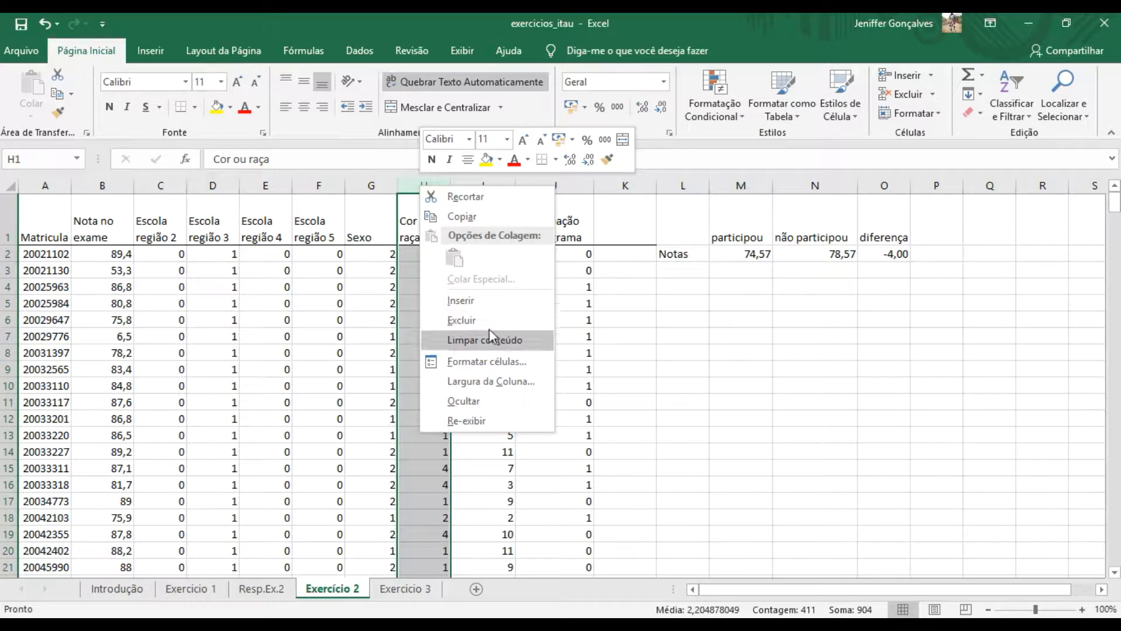
{"action": "left_click", "coordinate": [458, 301]}
{"action": "left_click", "coordinate": [415, 235]}
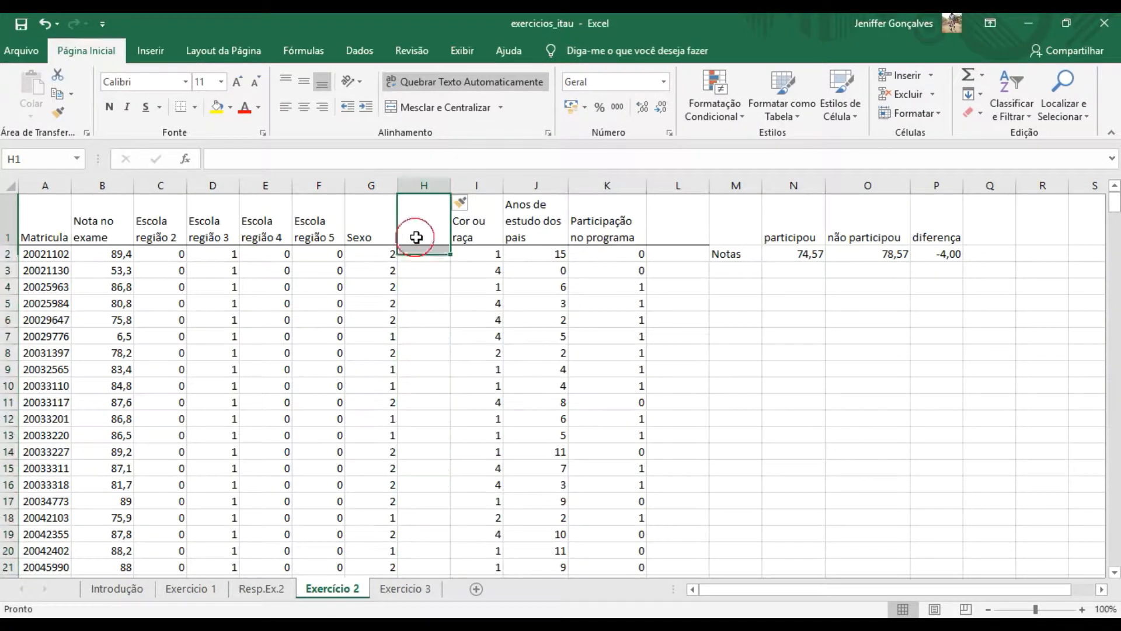
{"action": "type", "text": "Dummy"}
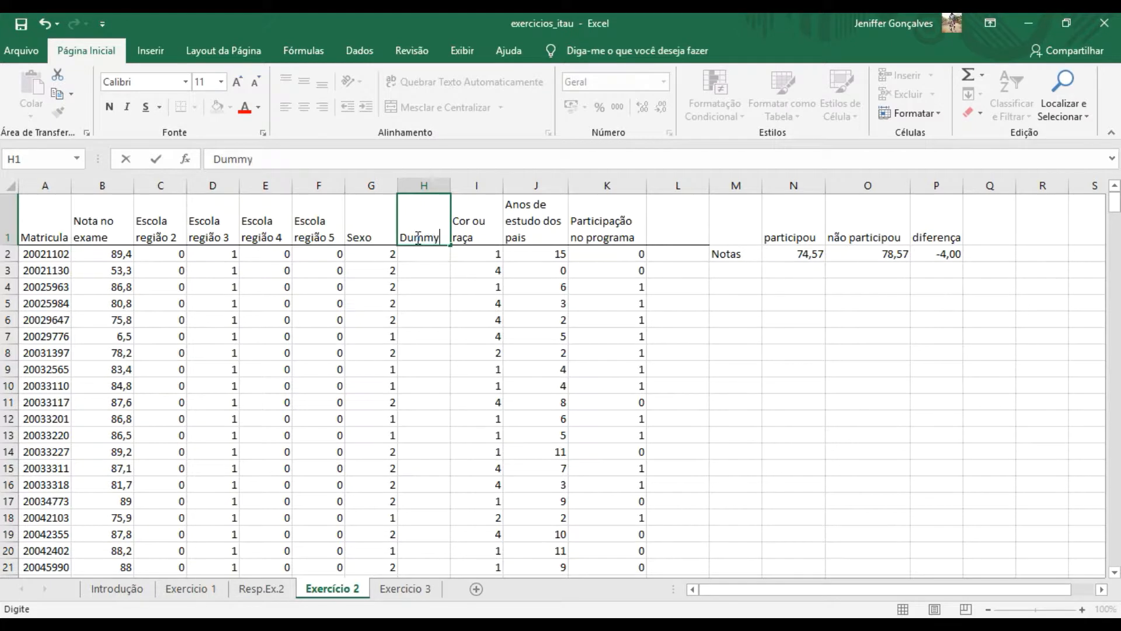
{"action": "type", "text": " Sexo"}
{"action": "key", "text": "Return"}
Enter =SE(G2=1;1;0) in H2 and fill the formula down the Dummy Sexo column for all students.
{"action": "type", "text": "=SE("}
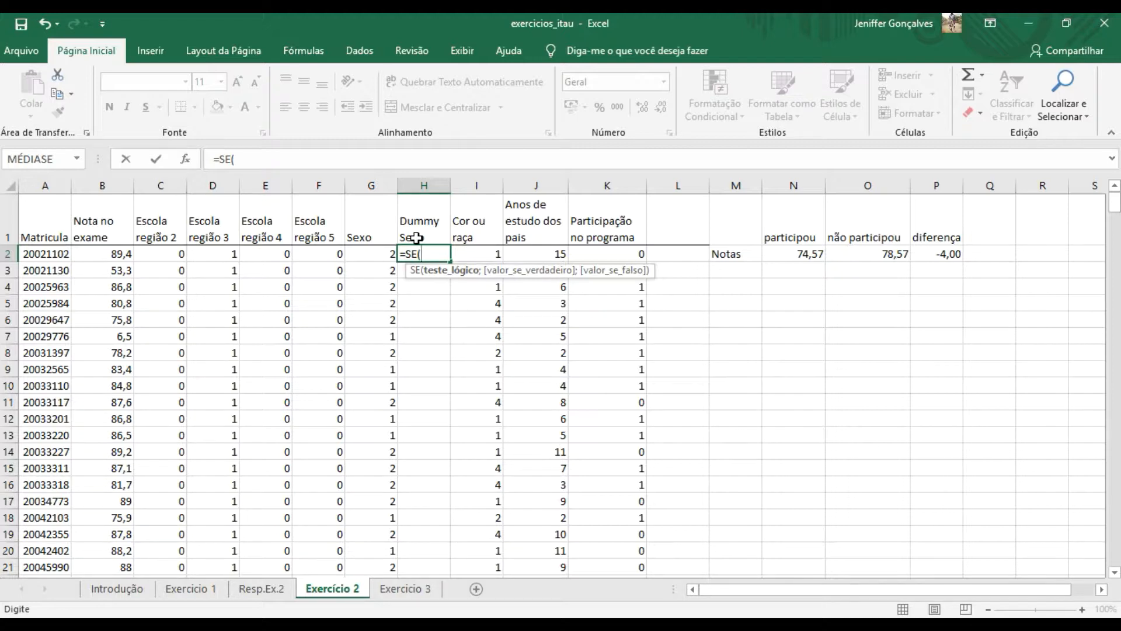
{"action": "left_click", "coordinate": [386, 253]}
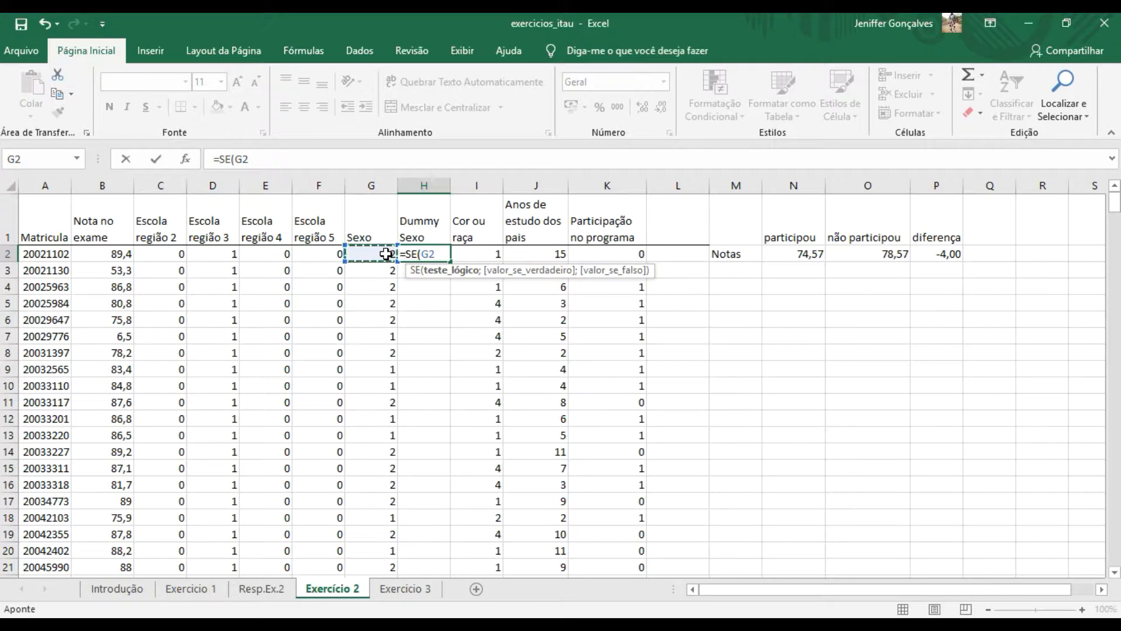
{"action": "type", "text": "=1;"}
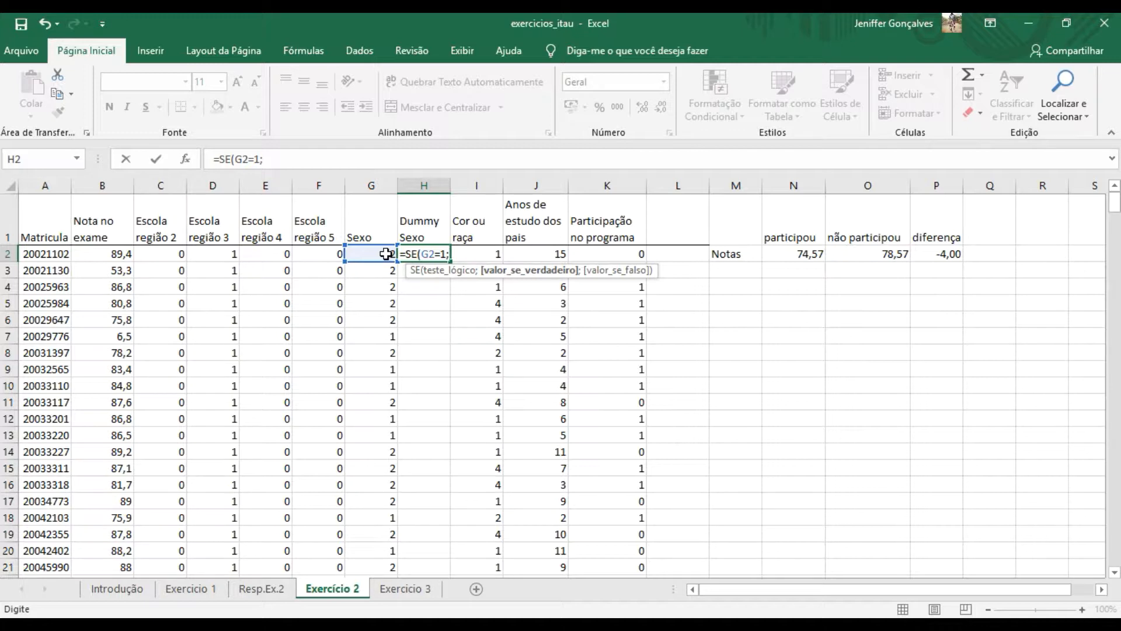
{"action": "type", "text": "1;"}
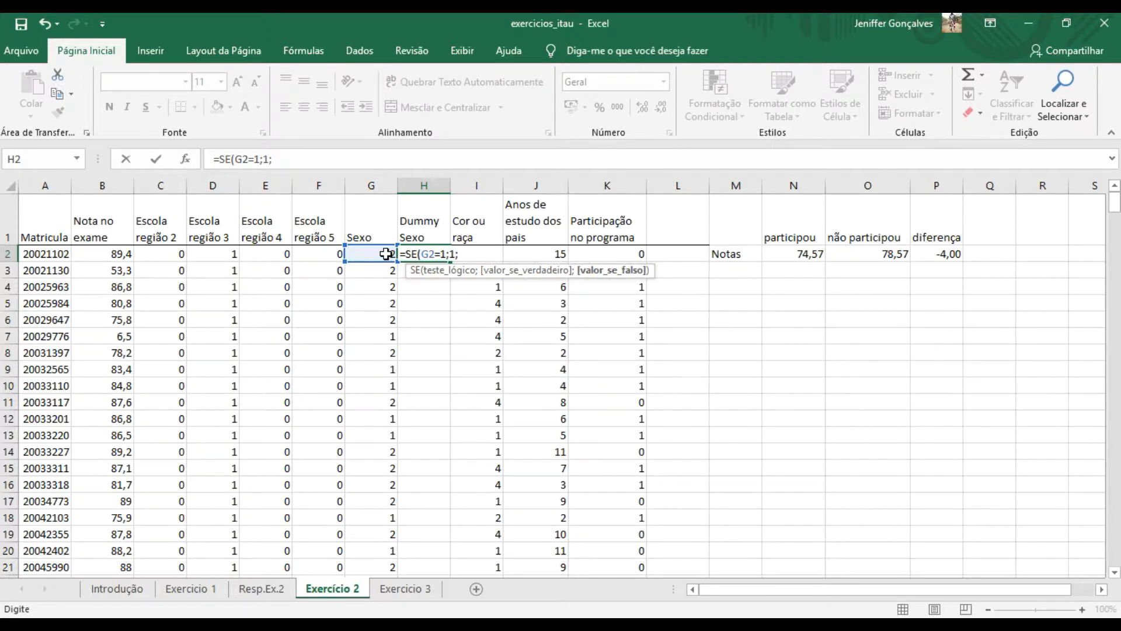
{"action": "type", "text": "0)"}
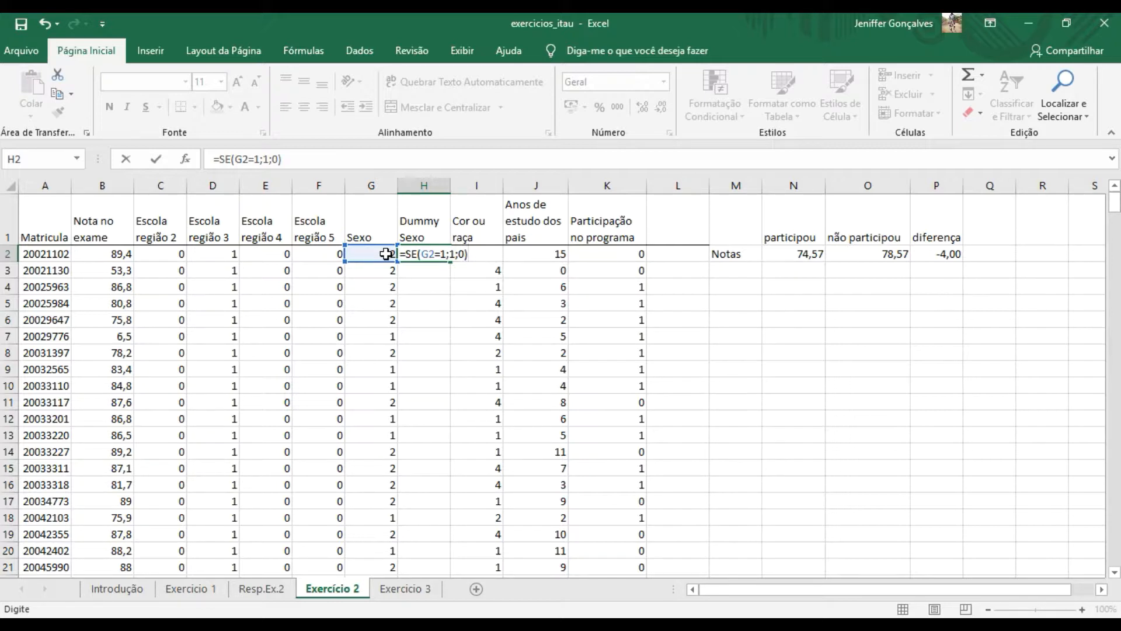
{"action": "key", "text": "Return"}
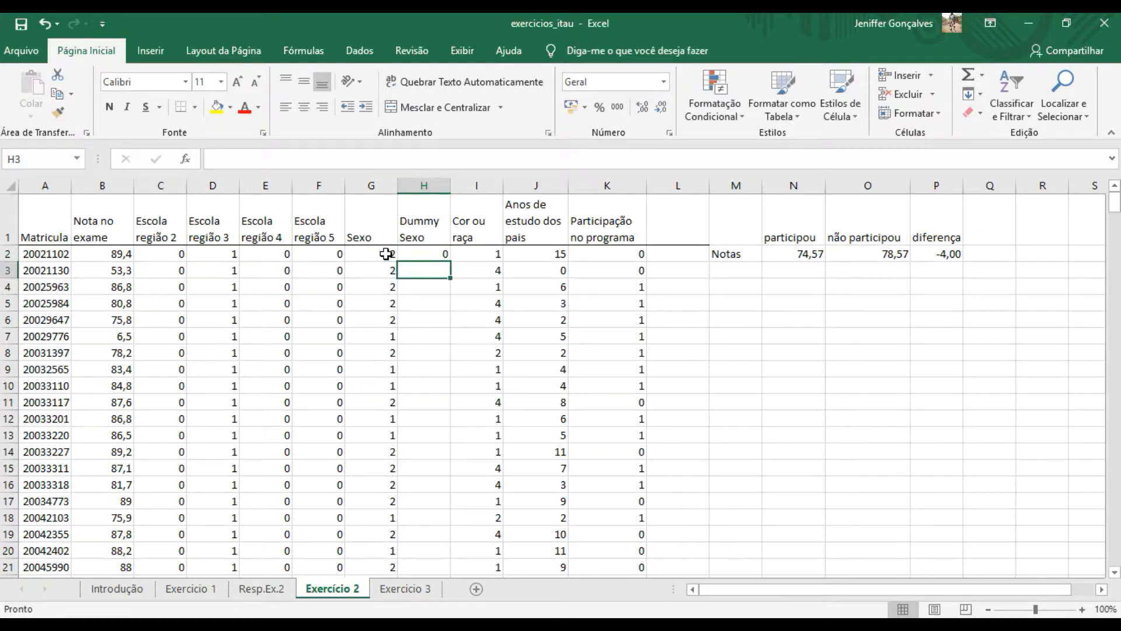
{"action": "left_click", "coordinate": [425, 253]}
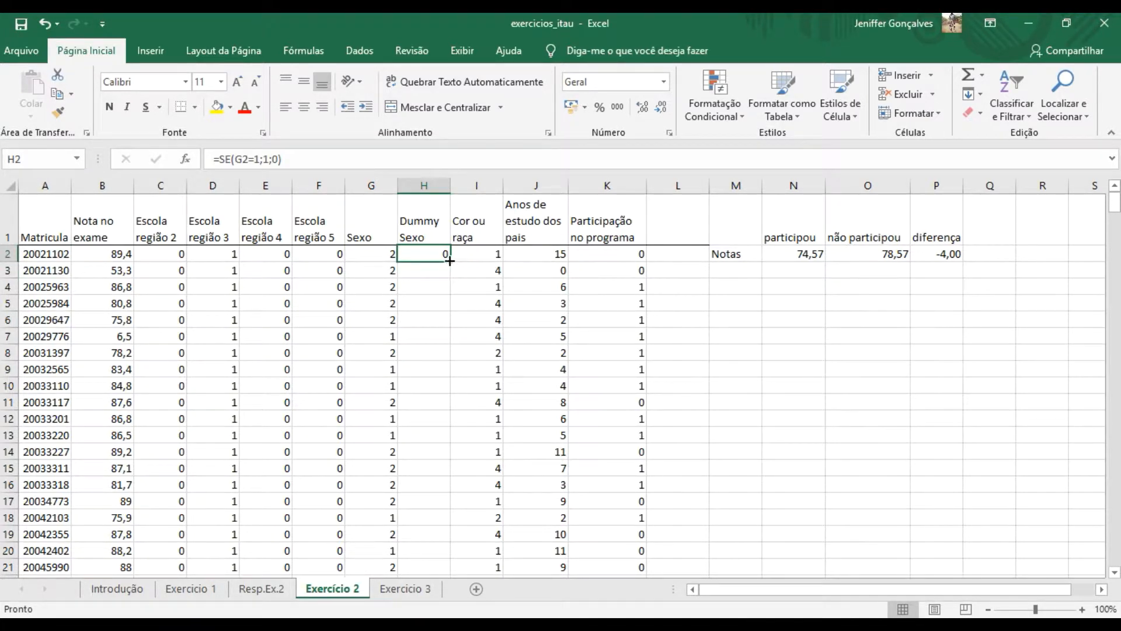
{"action": "double_click", "coordinate": [450, 261]}
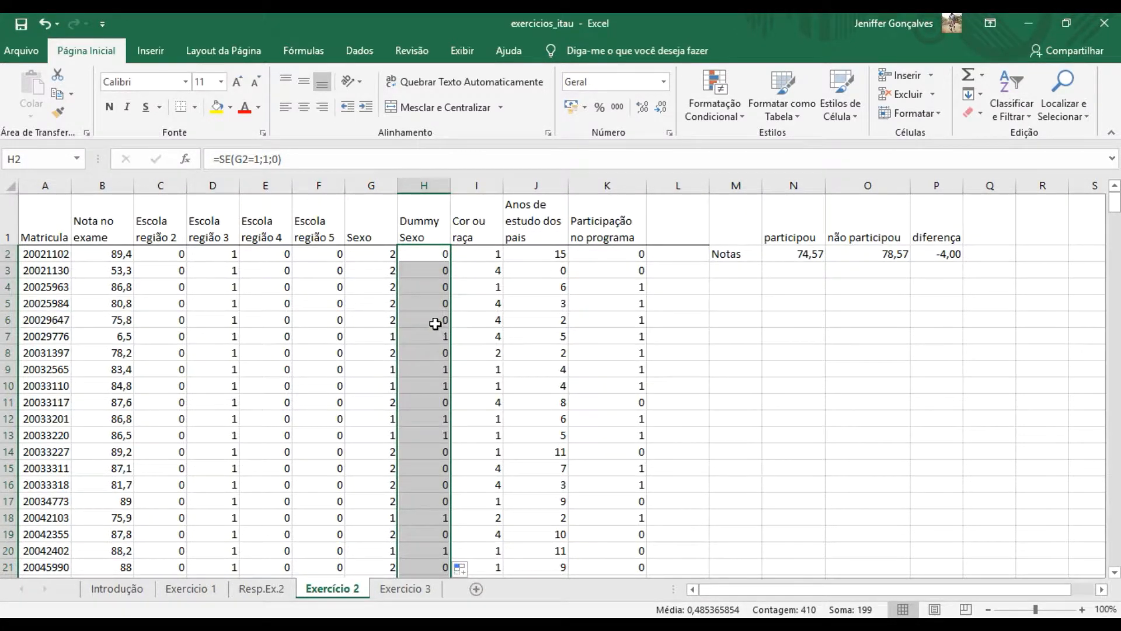
Compare the Sexo and Dummy Sexo values in row 7 and review the whole Dummy Sexo column.
{"action": "left_click", "coordinate": [377, 337]}
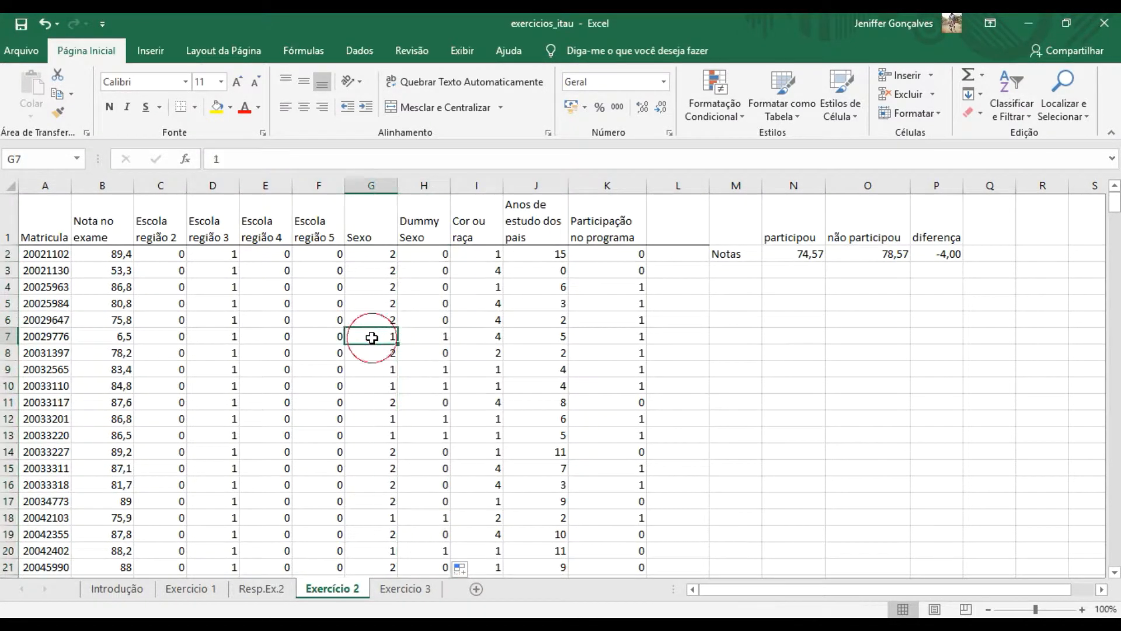
{"action": "left_click", "coordinate": [445, 336]}
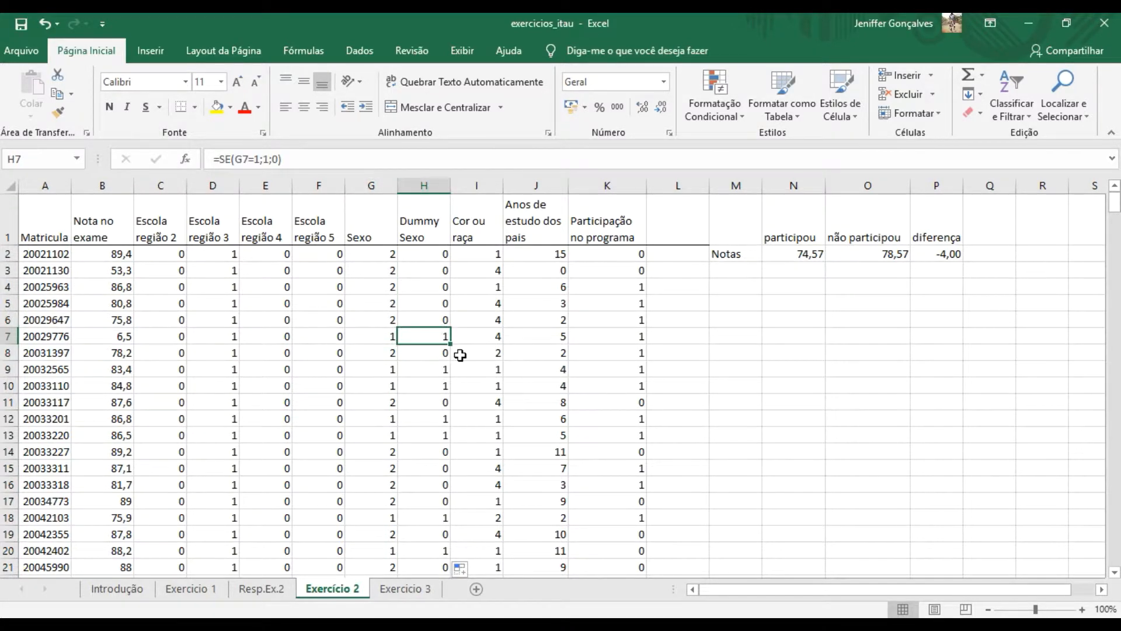
{"action": "left_click", "coordinate": [424, 185]}
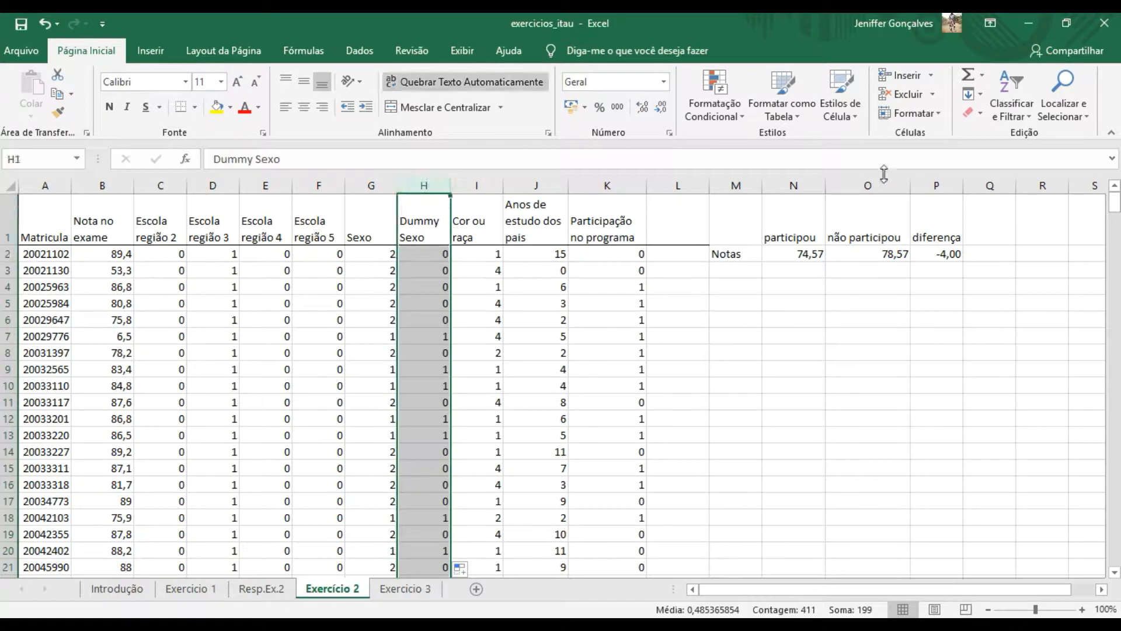
Return to the Exercício 2 questions on the Introdução sheet.
{"action": "mouse_move", "coordinate": [1115, 202]}
{"action": "left_mouse_down"}
{"action": "mouse_move", "coordinate": [1116, 350]}
{"action": "mouse_move", "coordinate": [1089, 457]}
{"action": "mouse_move", "coordinate": [1089, 578]}
{"action": "mouse_move", "coordinate": [1103, 201]}
{"action": "left_mouse_up"}
{"action": "left_click", "coordinate": [114, 594]}
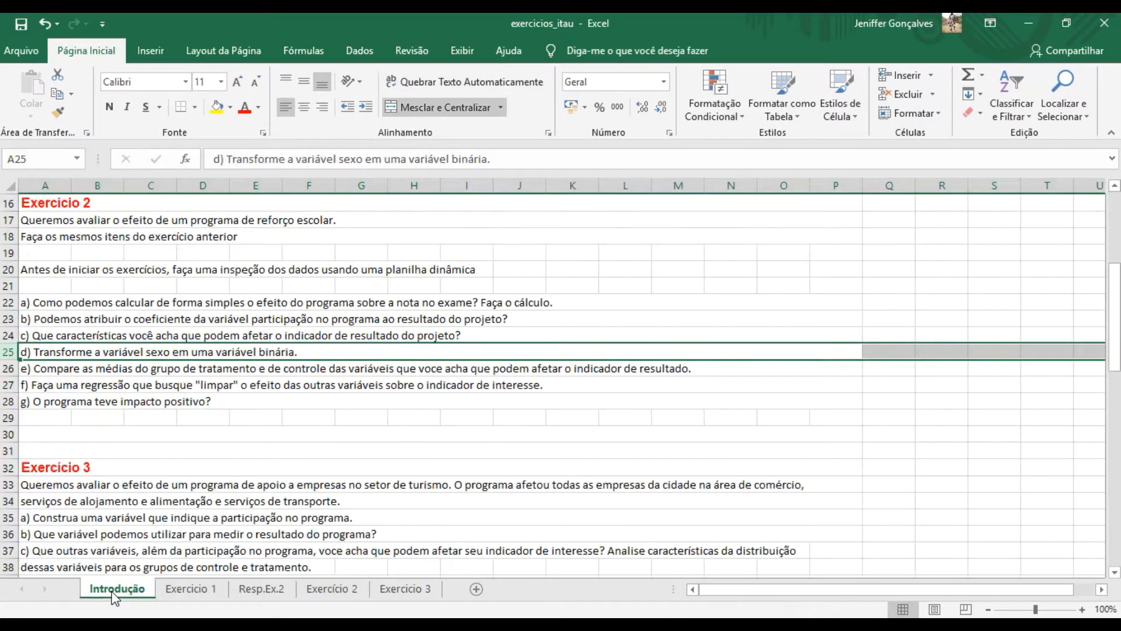
On the Exercício 2 sheet, add the row label "D. Sexo" in M3, below Notas in the comparison table.
{"action": "left_click", "coordinate": [8, 368]}
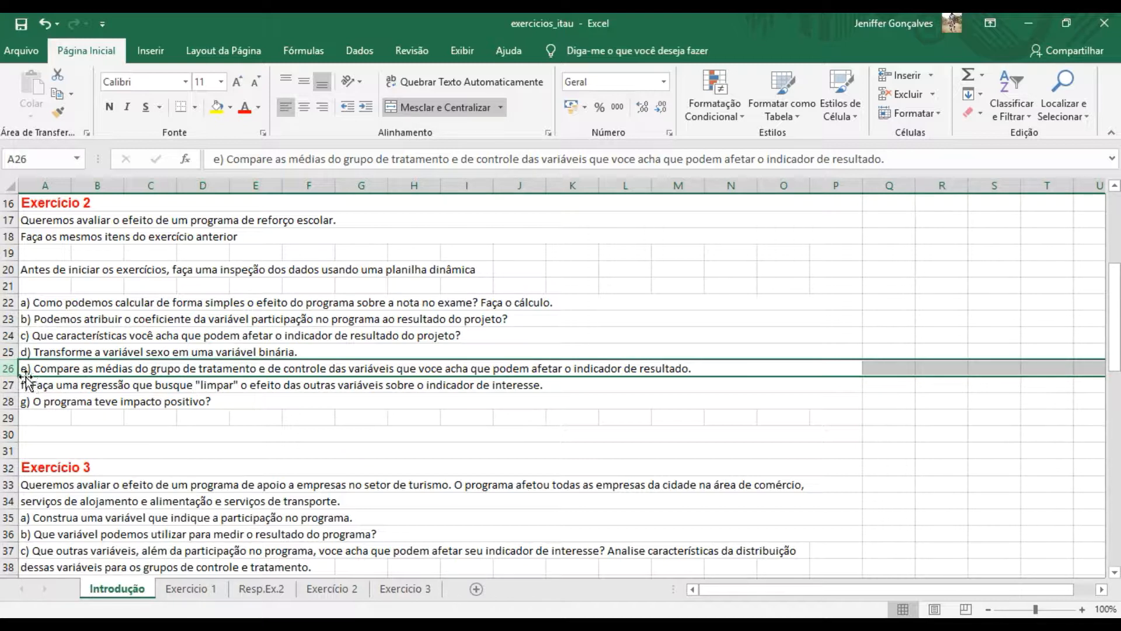
{"action": "left_click", "coordinate": [332, 589]}
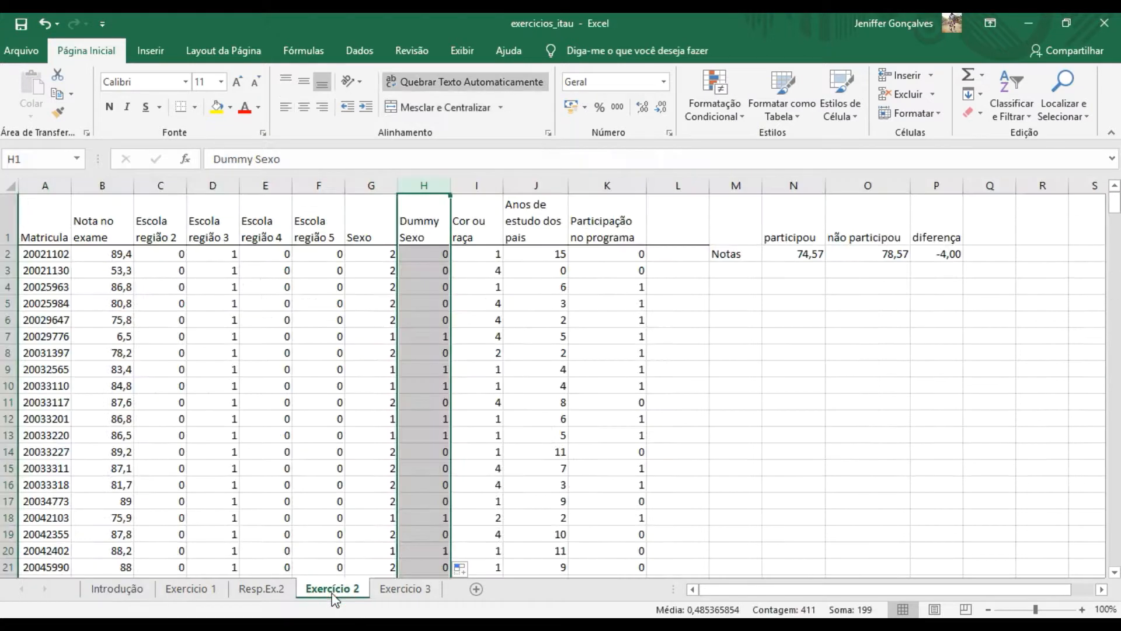
{"action": "left_click_drag", "start_coordinate": [727, 252], "coordinate": [941, 254]}
{"action": "left_click", "coordinate": [748, 269]}
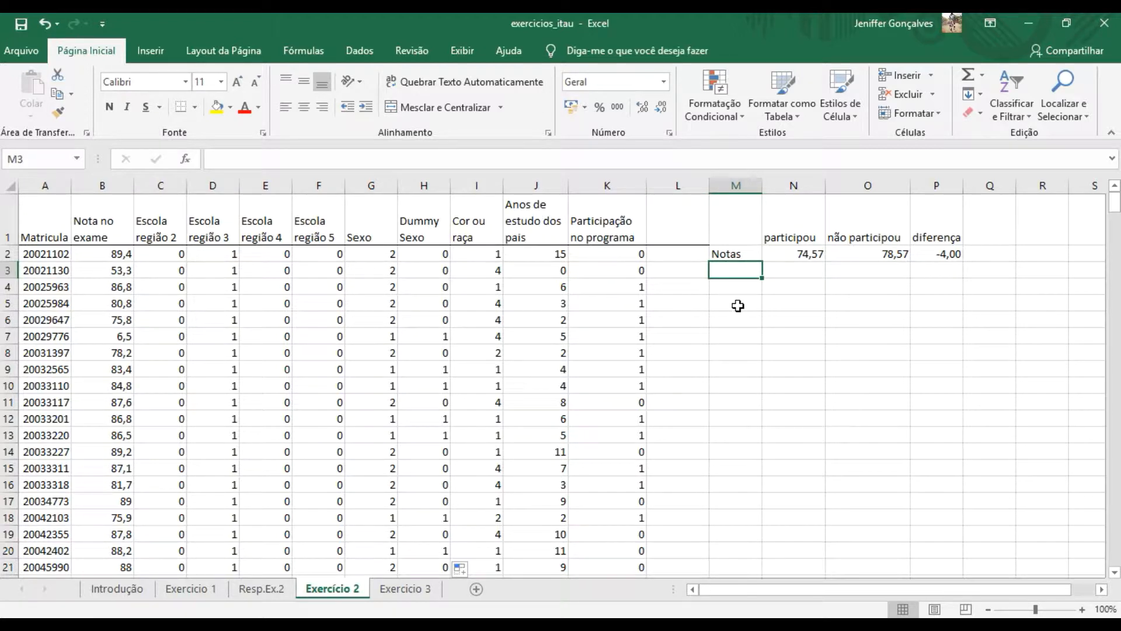
{"action": "type", "text": "D. Sexo"}
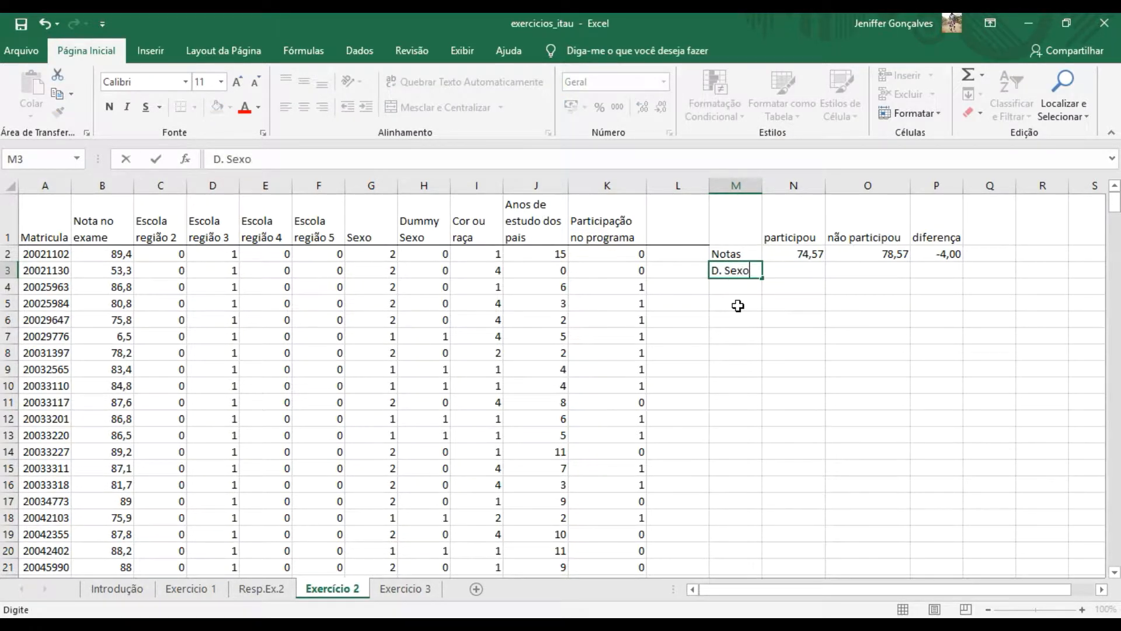
{"action": "key", "text": "ctrl+Return"}
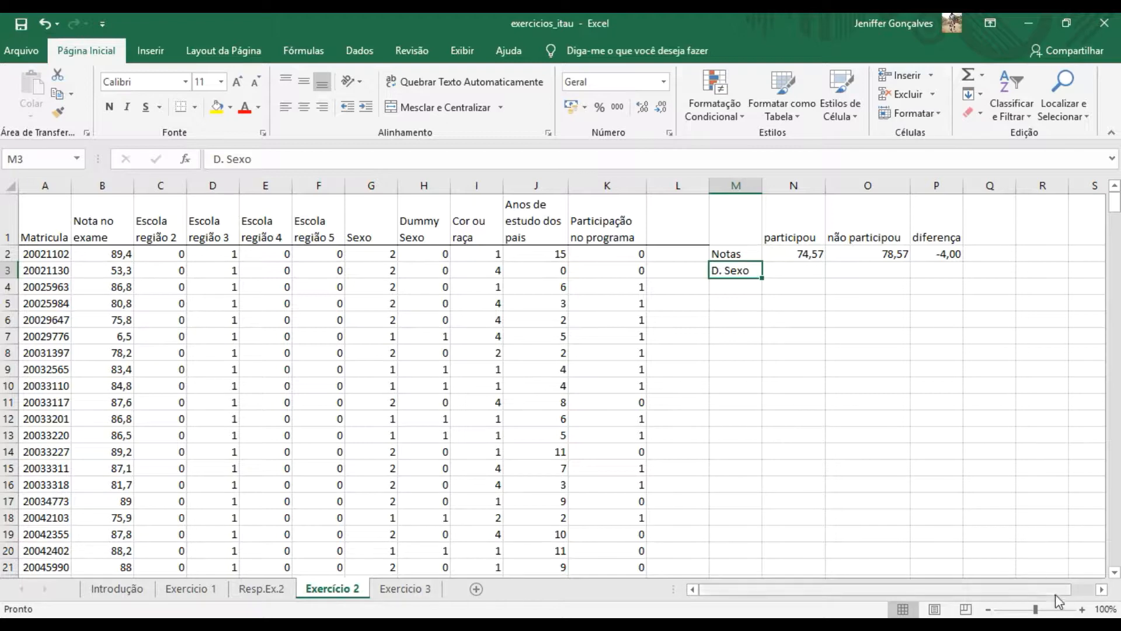
Begin a MÉDIASE formula in N3 with the absolute program participation range $K$2:$K$411 as its first argument.
{"action": "left_click", "coordinate": [1080, 610]}
{"action": "left_click_drag", "start_coordinate": [1026, 589], "coordinate": [1050, 589]}
{"action": "left_click", "coordinate": [1114, 187]}
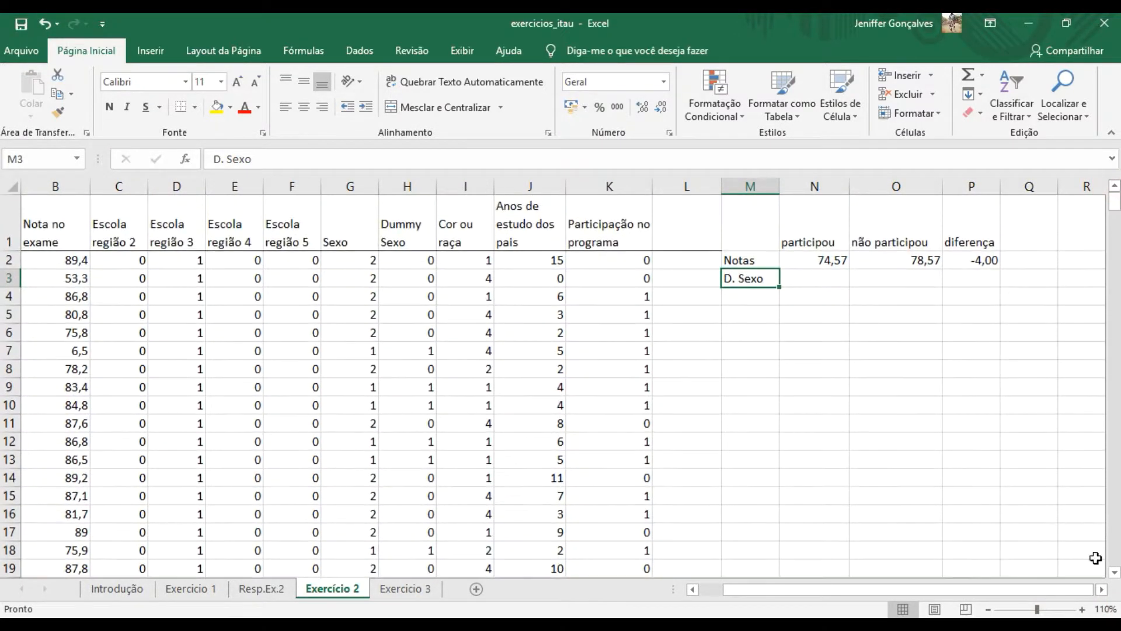
{"action": "left_click", "coordinate": [1082, 609]}
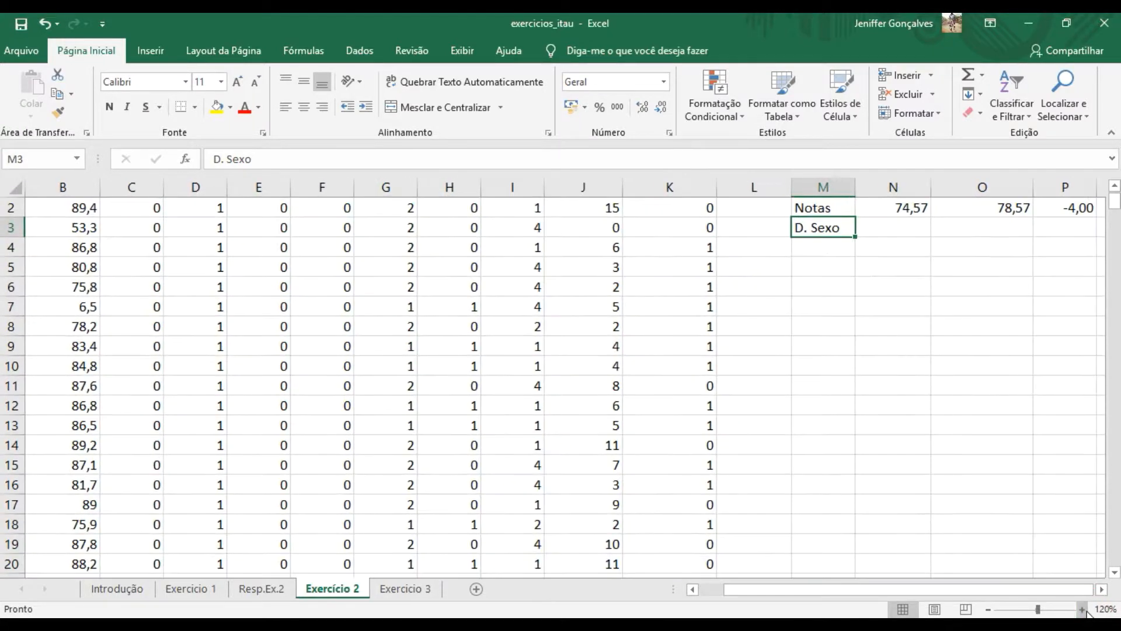
{"action": "left_click", "coordinate": [1082, 609]}
{"action": "left_click", "coordinate": [1082, 609]}
{"action": "left_click", "coordinate": [1082, 609]}
{"action": "left_click", "coordinate": [1082, 609]}
{"action": "left_click_drag", "start_coordinate": [965, 590], "coordinate": [1014, 589]}
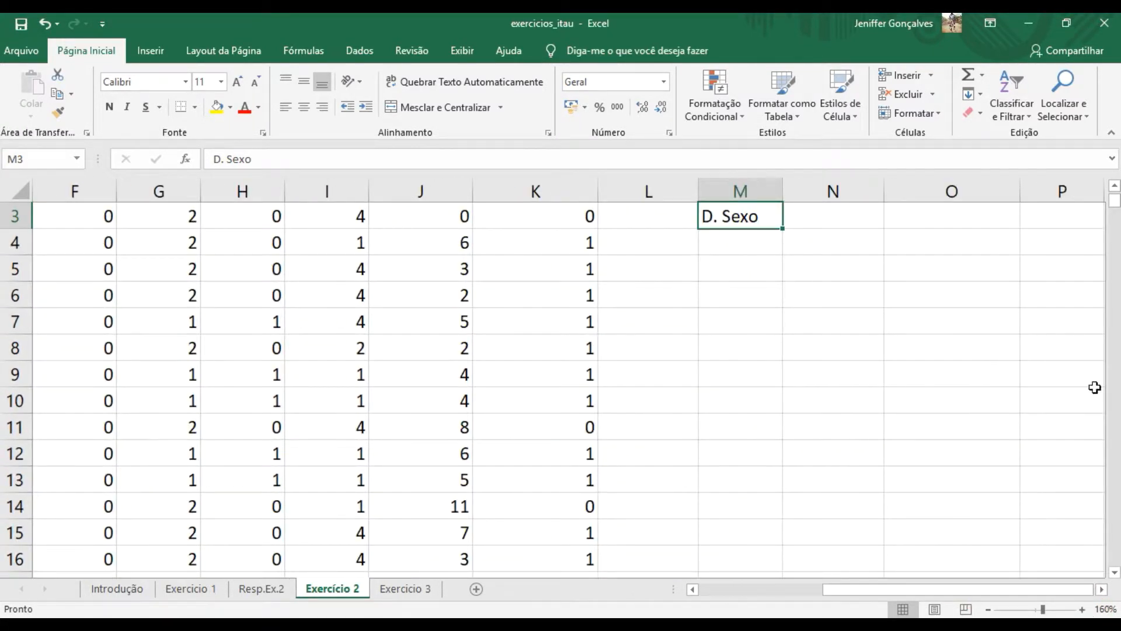
{"action": "left_click", "coordinate": [1114, 187]}
{"action": "left_click", "coordinate": [1114, 187]}
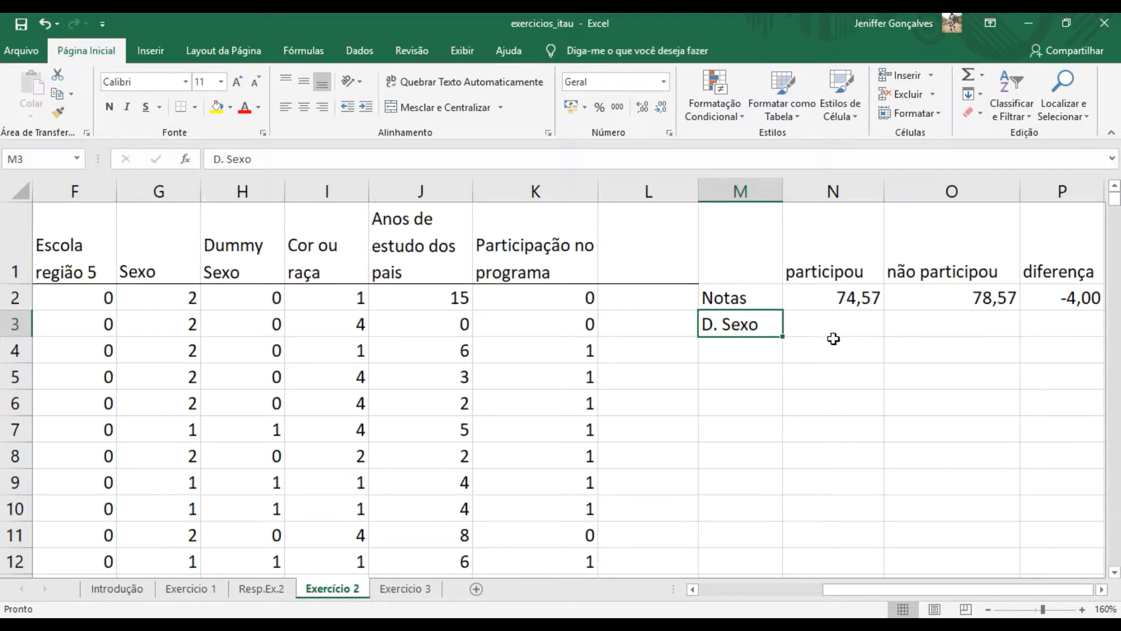
{"action": "left_click", "coordinate": [825, 322]}
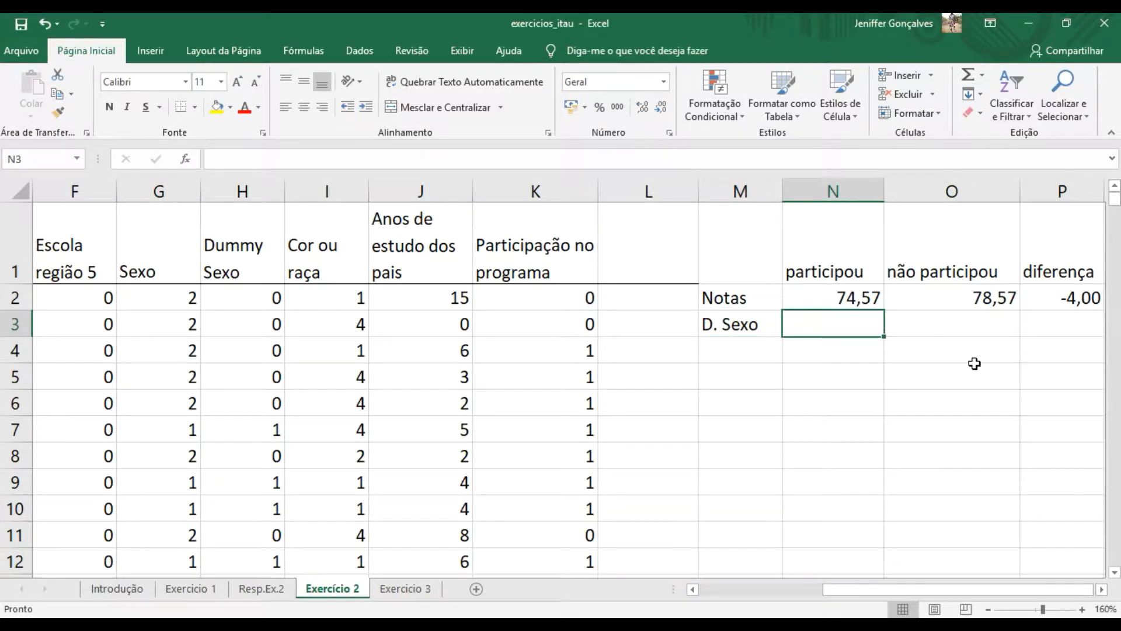
{"action": "type", "text": "="}
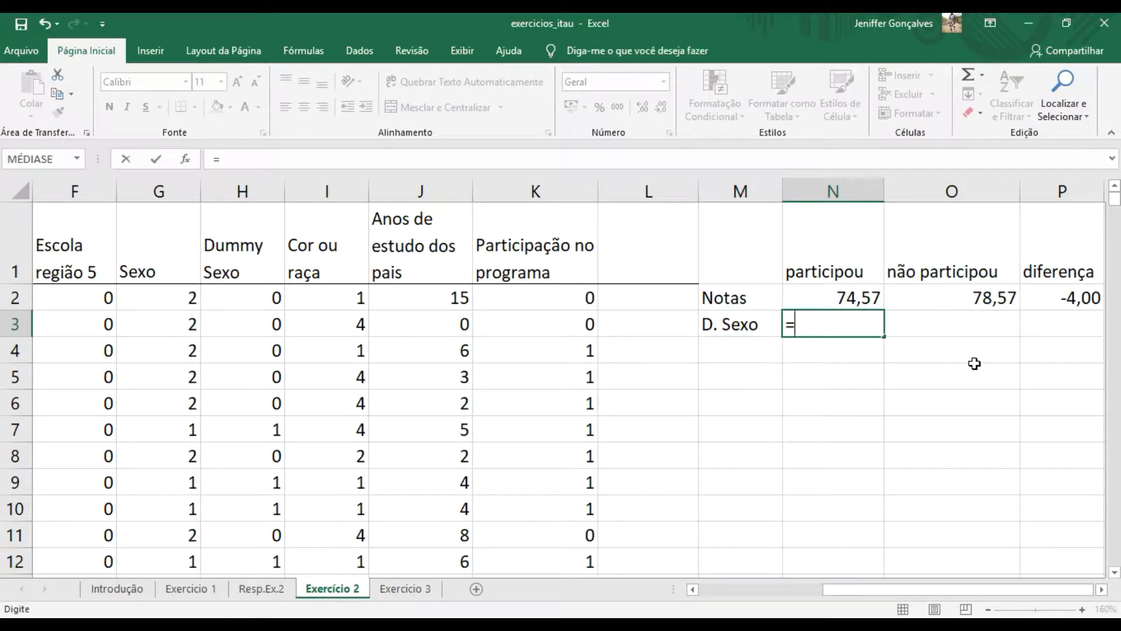
{"action": "type", "text": "médiase"}
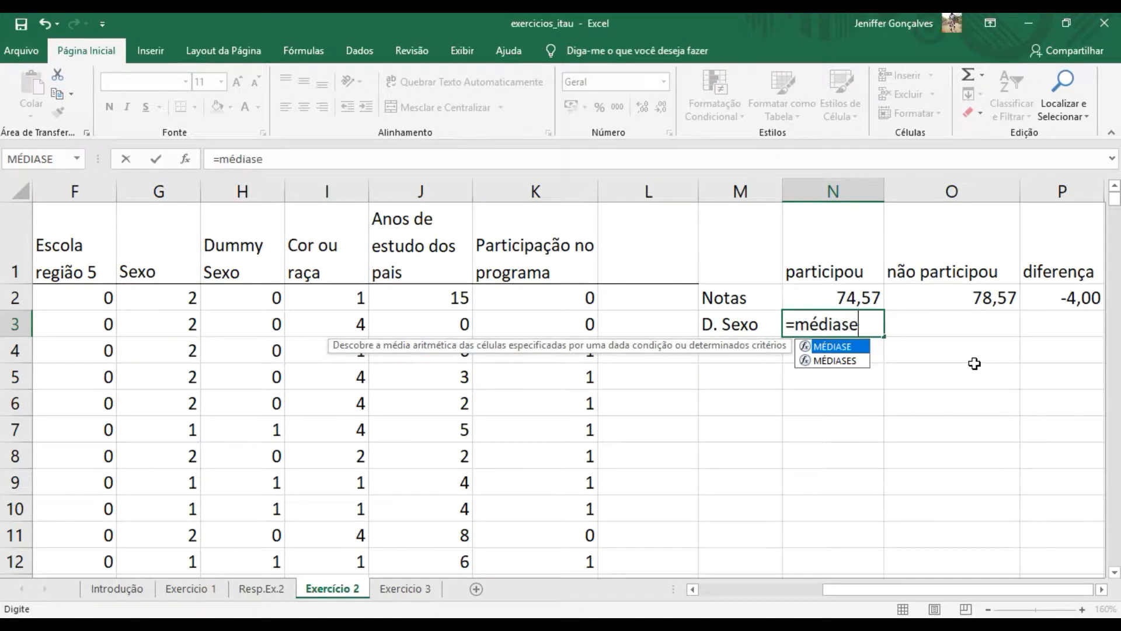
{"action": "key", "text": "Tab"}
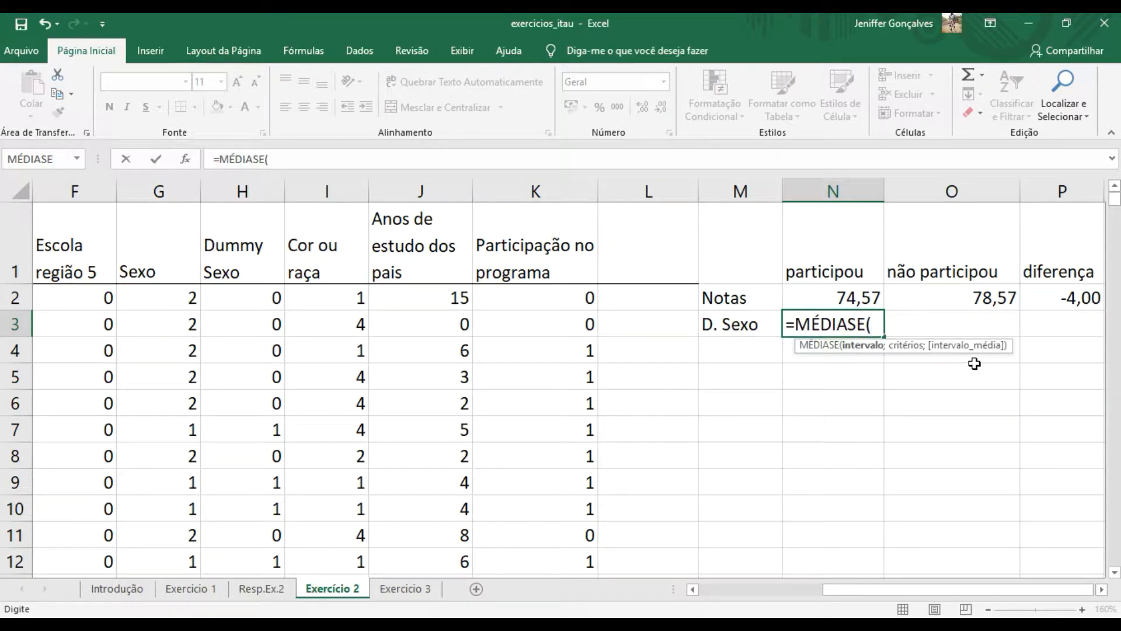
{"action": "left_click", "coordinate": [551, 292]}
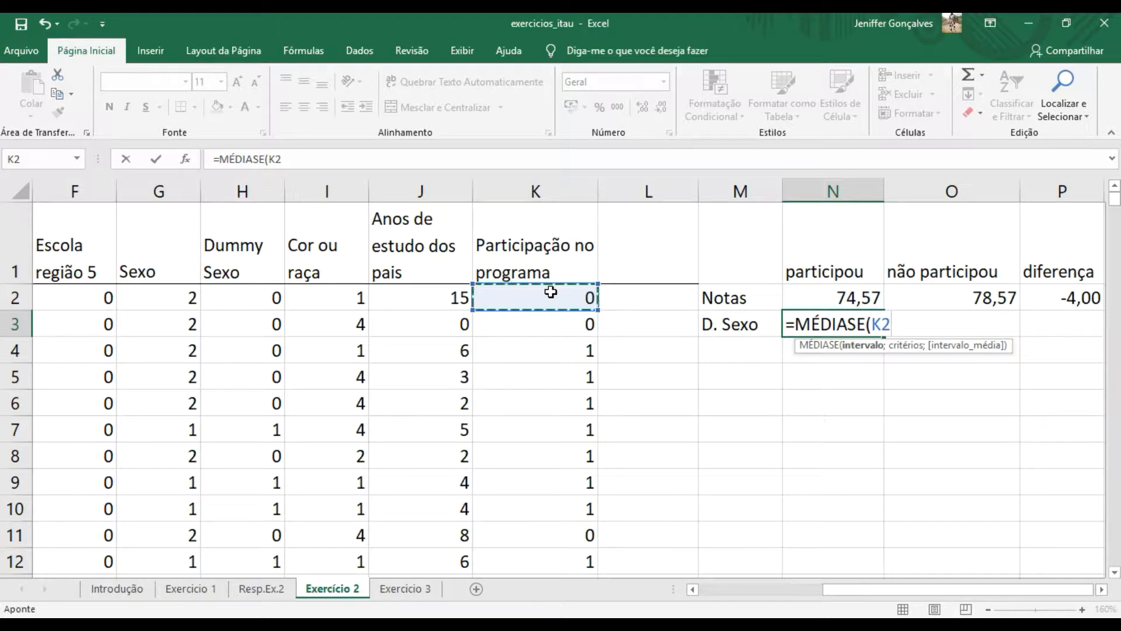
{"action": "key", "text": "ctrl+shift+Down"}
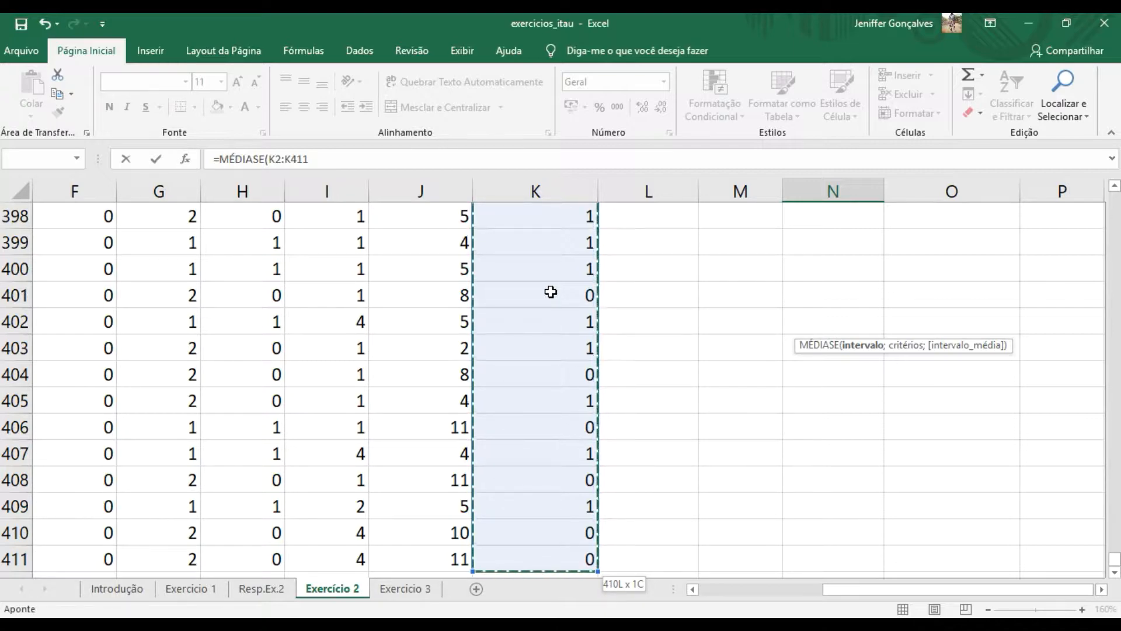
{"action": "key", "text": "F4"}
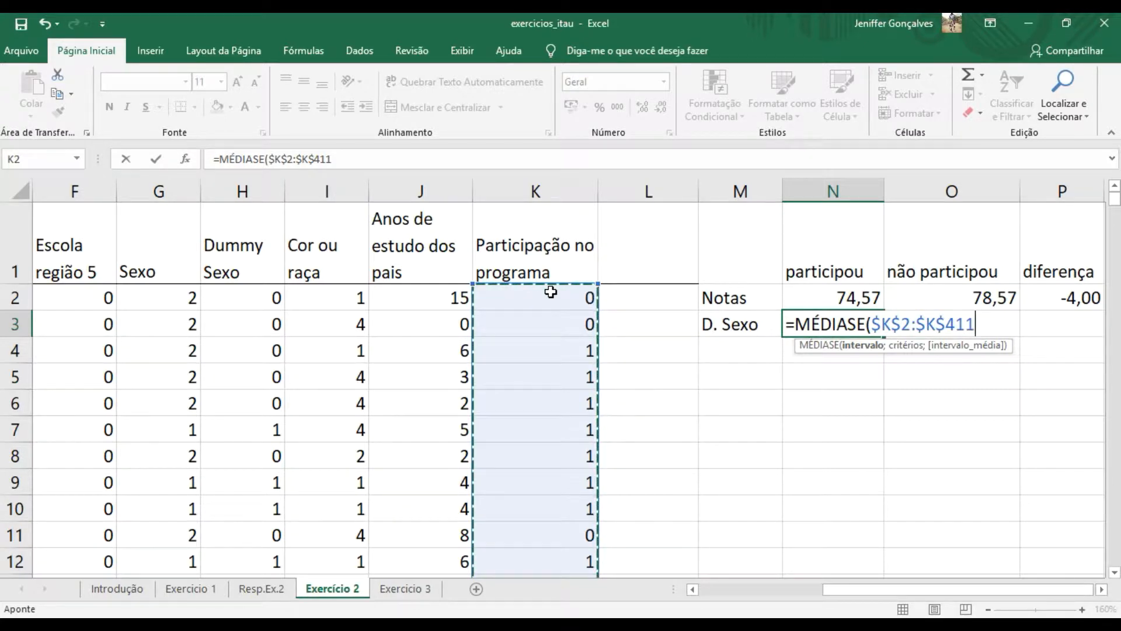
Complete N3's MÉDIASE formula with criterion 1 and the absolute Dummy Sexo range $H$2:$H$411 as the range to average.
{"action": "type", "text": ";"}
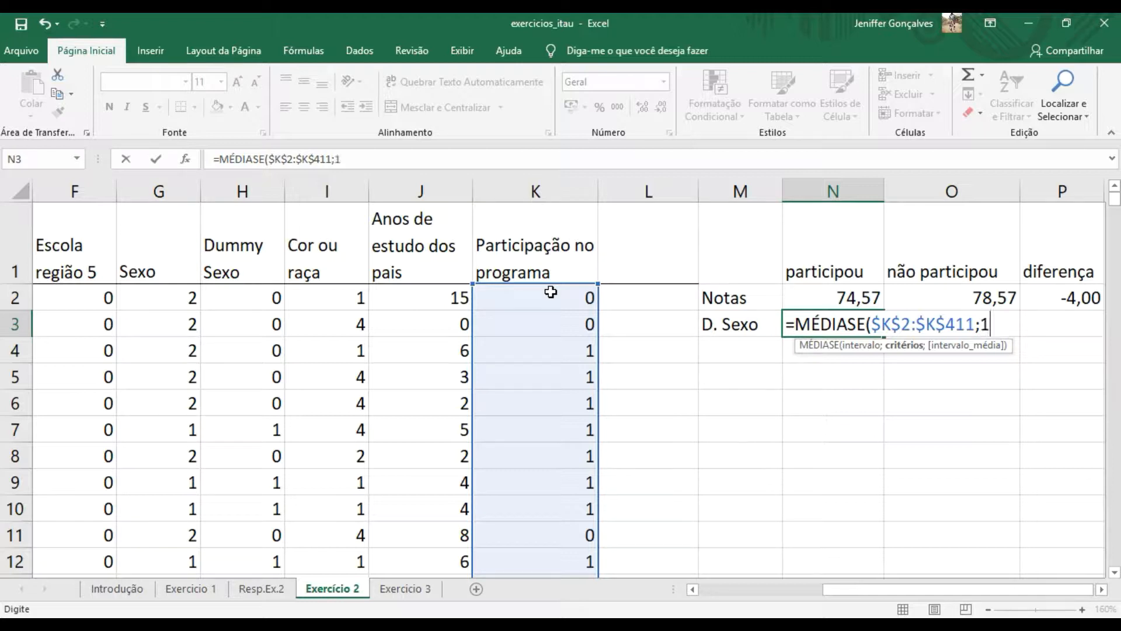
{"action": "type", "text": "1;"}
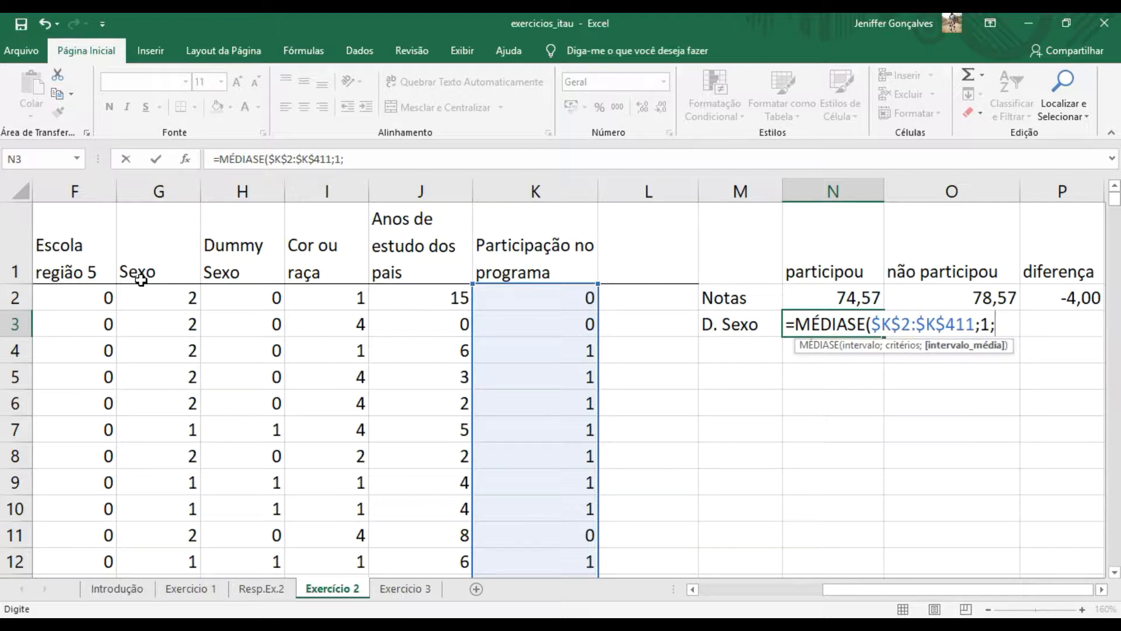
{"action": "left_click", "coordinate": [251, 294]}
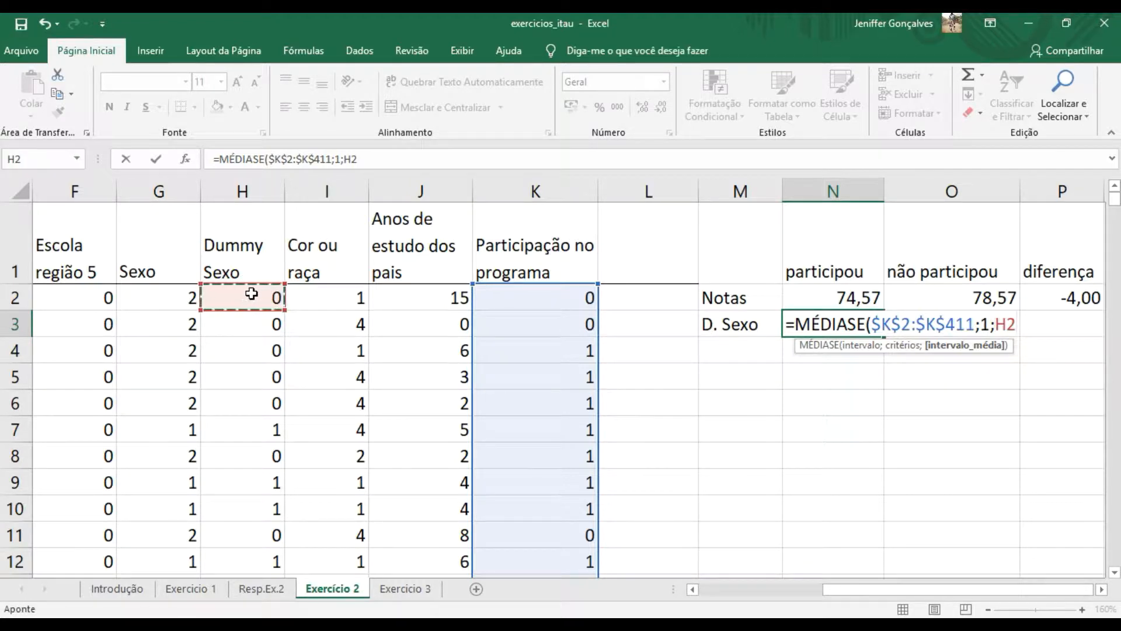
{"action": "key", "text": "ctrl+shift+Down"}
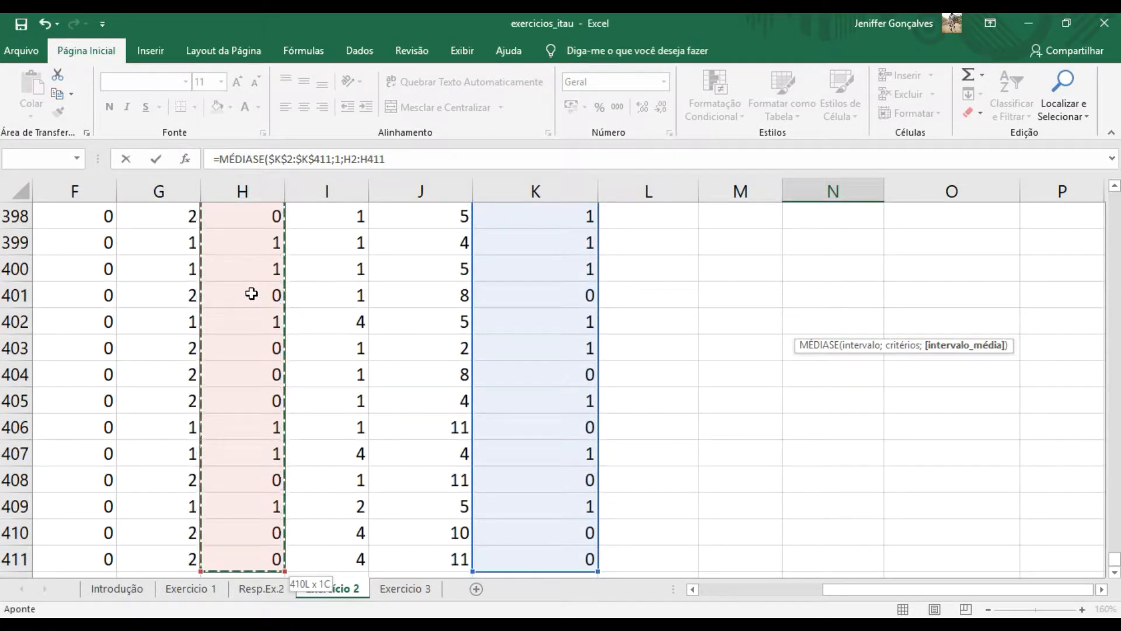
{"action": "key", "text": "F4"}
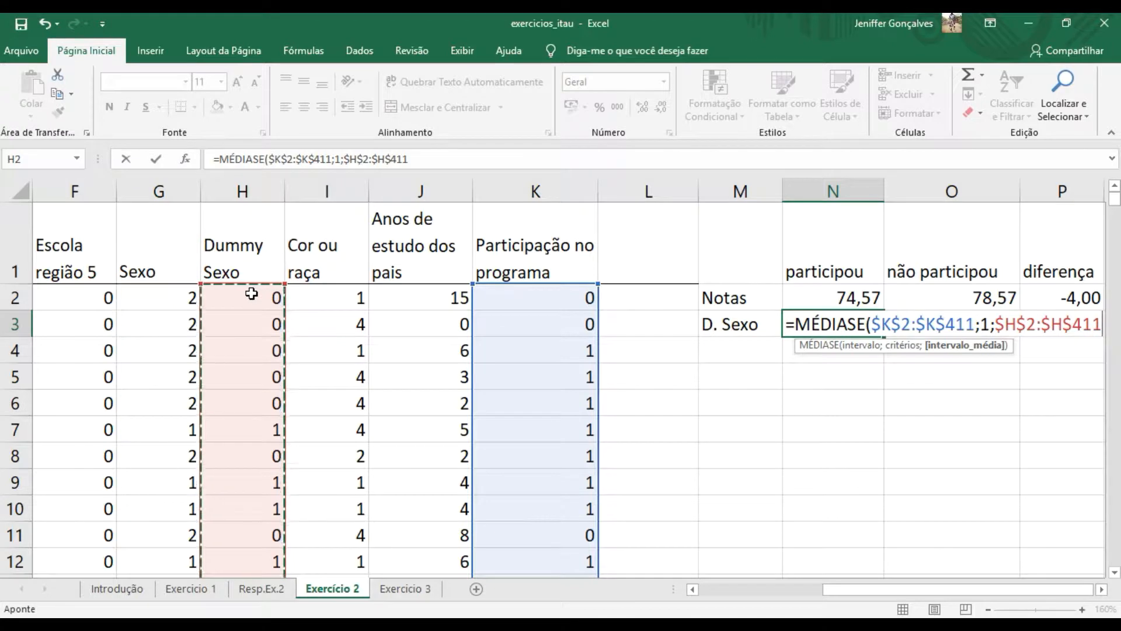
{"action": "type", "text": ")"}
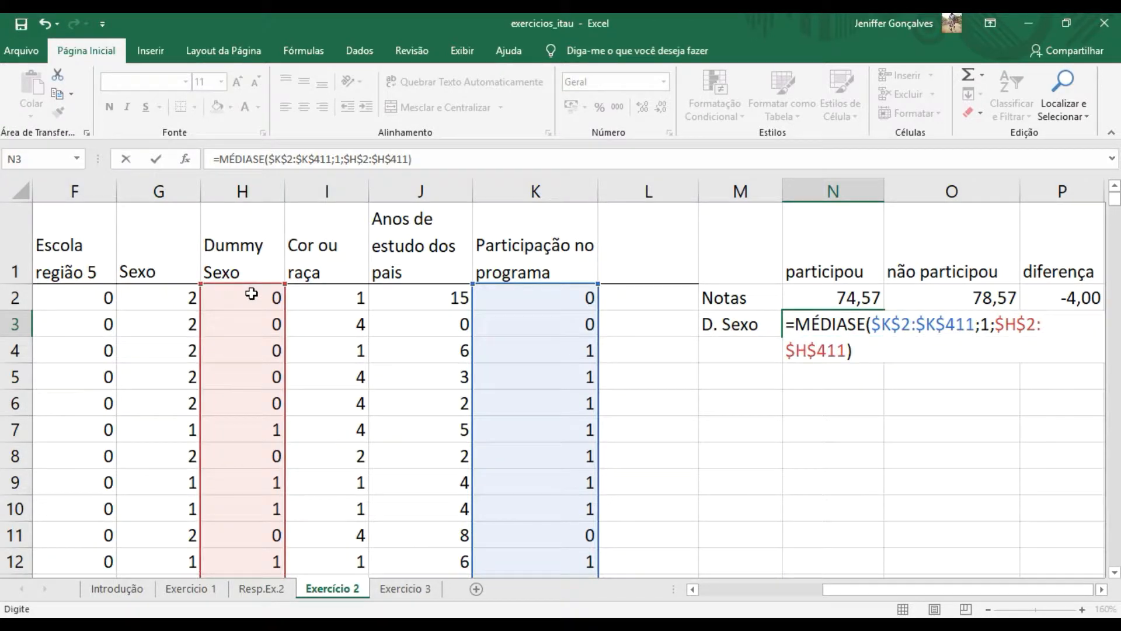
{"action": "key", "text": "Return"}
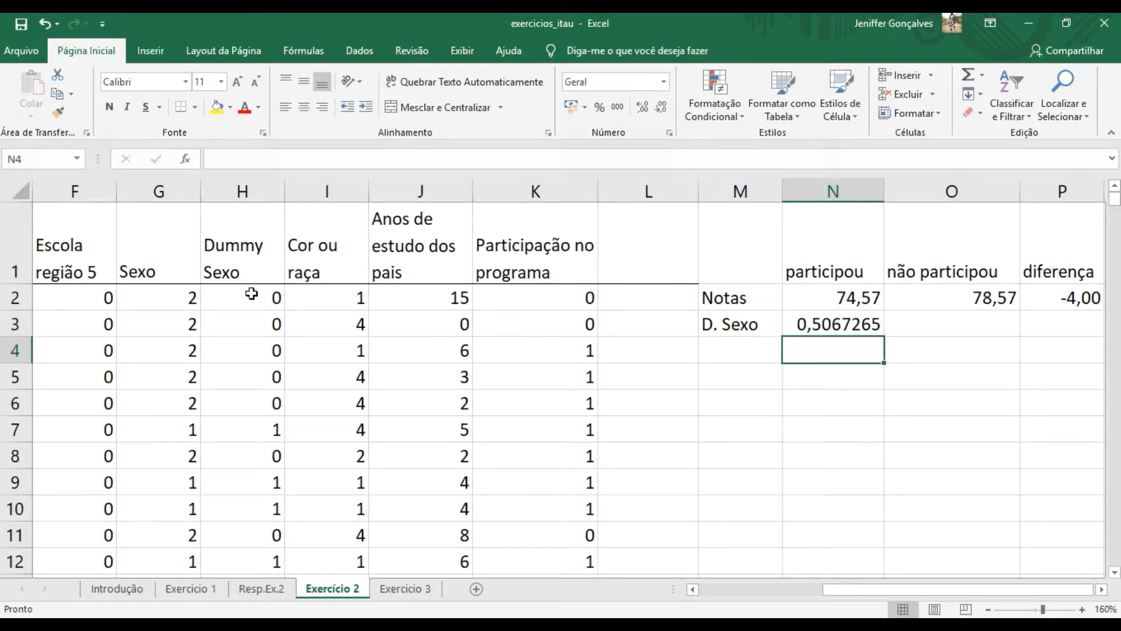
Copy the N3 formula into O3 and show both D. Sexo averages with two decimal places.
{"action": "left_click", "coordinate": [847, 325]}
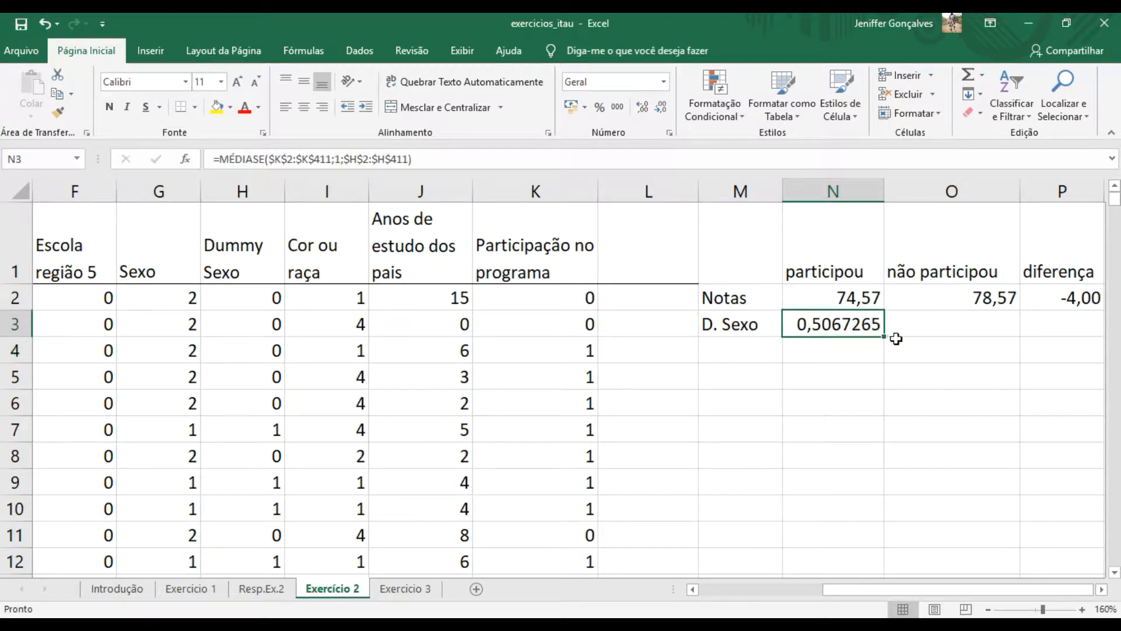
{"action": "left_click_drag", "start_coordinate": [884, 337], "coordinate": [1004, 328]}
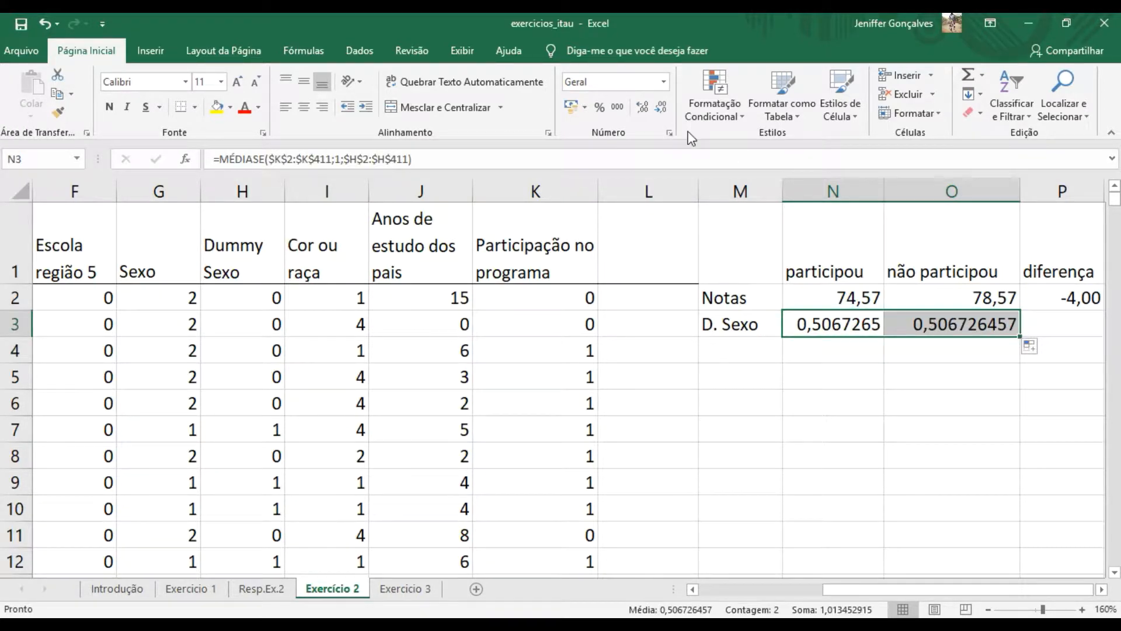
{"action": "left_click", "coordinate": [661, 107]}
{"action": "left_click", "coordinate": [661, 108]}
{"action": "left_click", "coordinate": [661, 108]}
{"action": "left_click", "coordinate": [662, 107]}
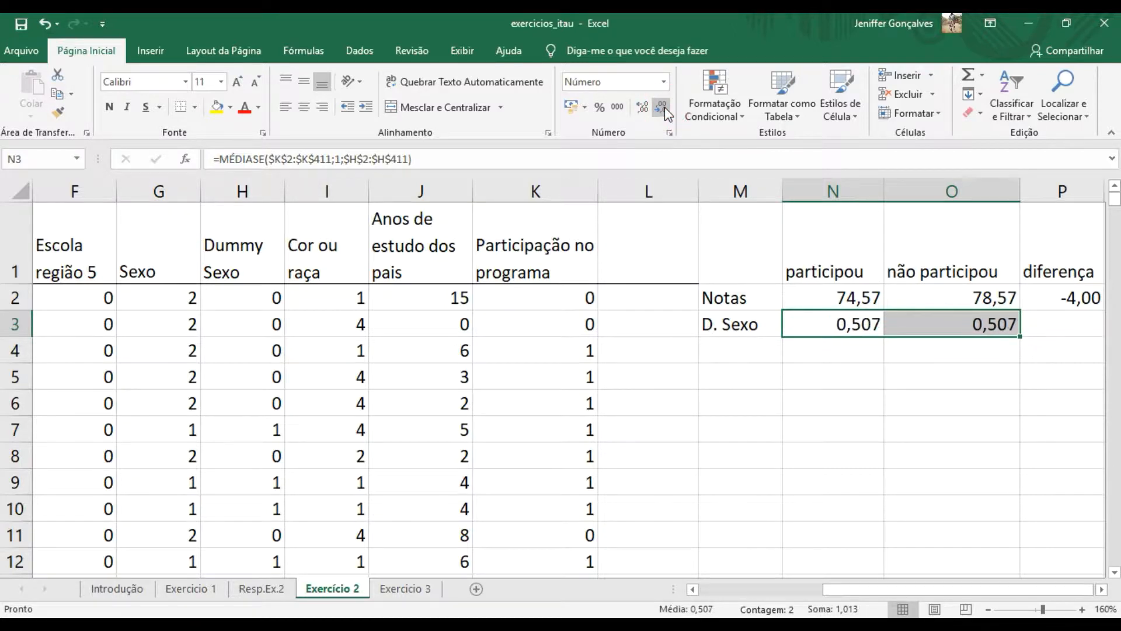
{"action": "left_click", "coordinate": [660, 107]}
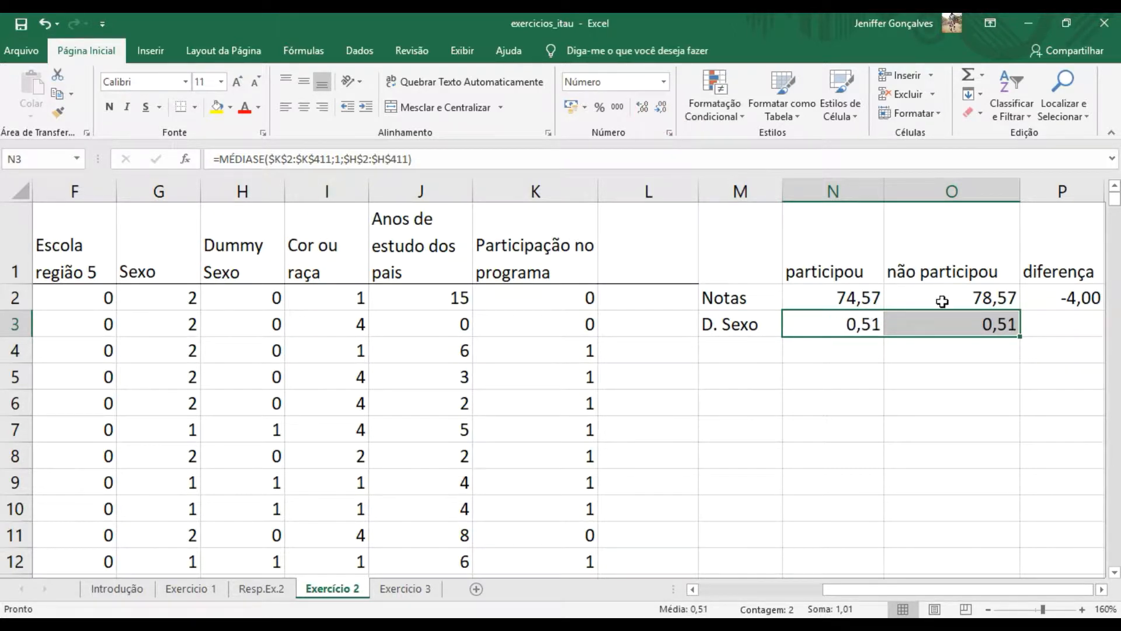
Change the MÉDIASE criterion in O3 to 0 so it averages Dummy Sexo for non-participants.
{"action": "left_click", "coordinate": [1011, 328]}
{"action": "double_click", "coordinate": [1009, 326]}
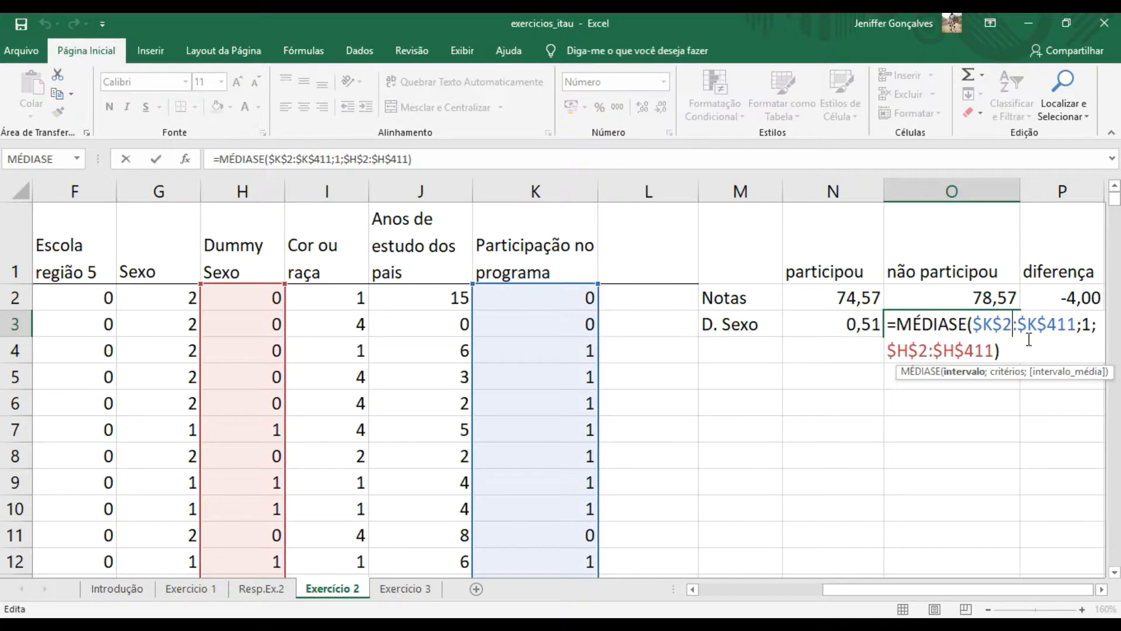
{"action": "left_click", "coordinate": [1087, 324]}
{"action": "key", "text": "BackSpace"}
{"action": "type", "text": "0"}
{"action": "key", "text": "Return"}
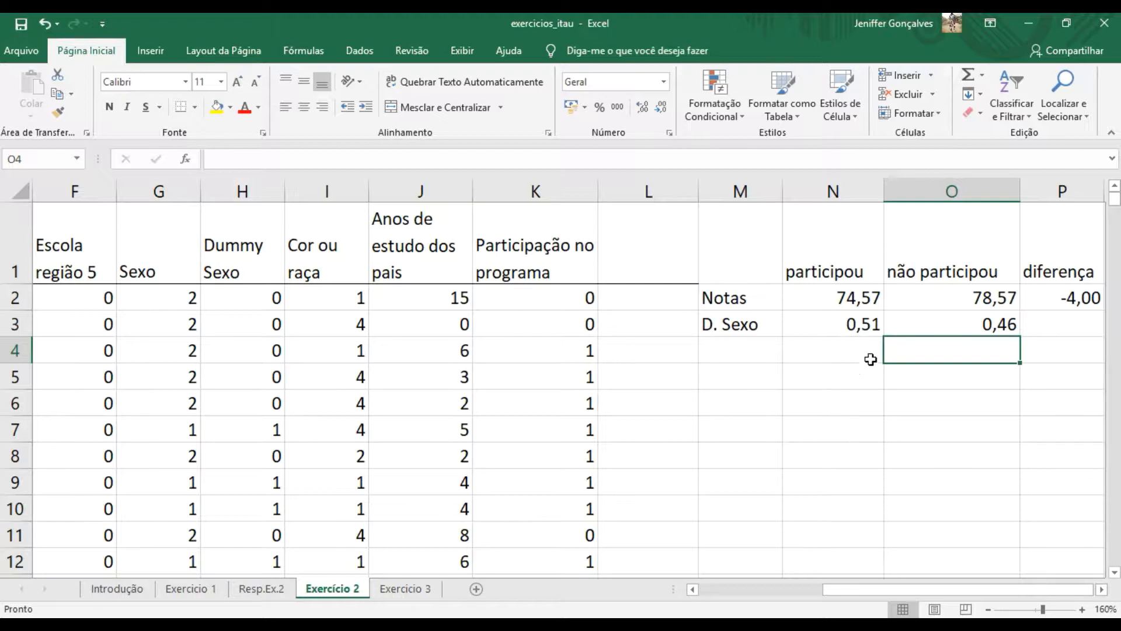
{"action": "left_click", "coordinate": [835, 327]}
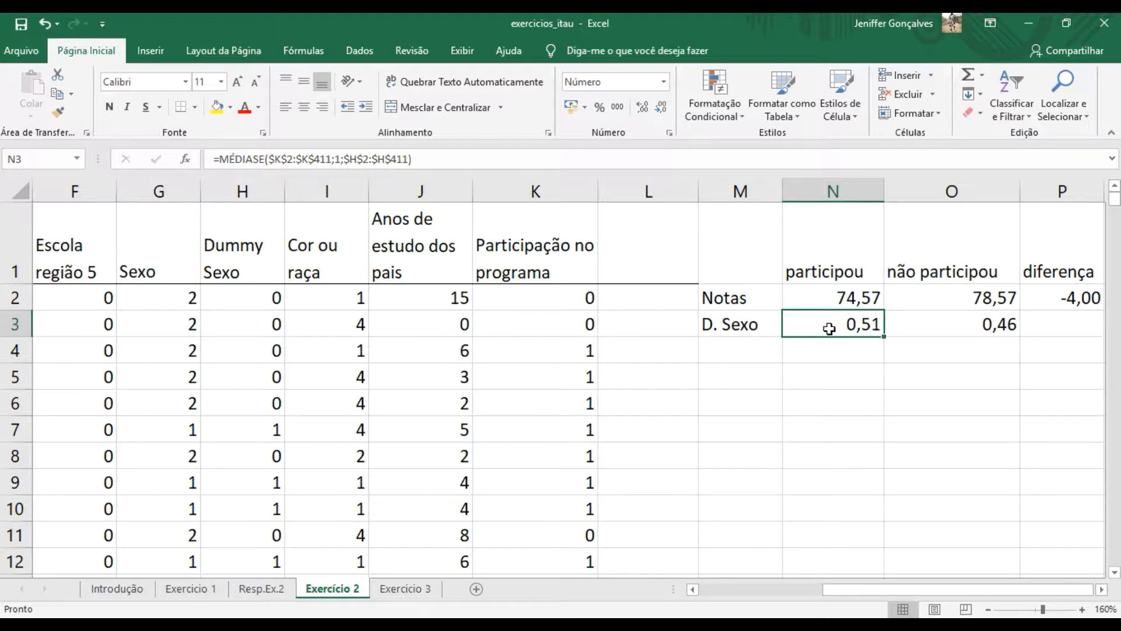
{"action": "left_click", "coordinate": [953, 260]}
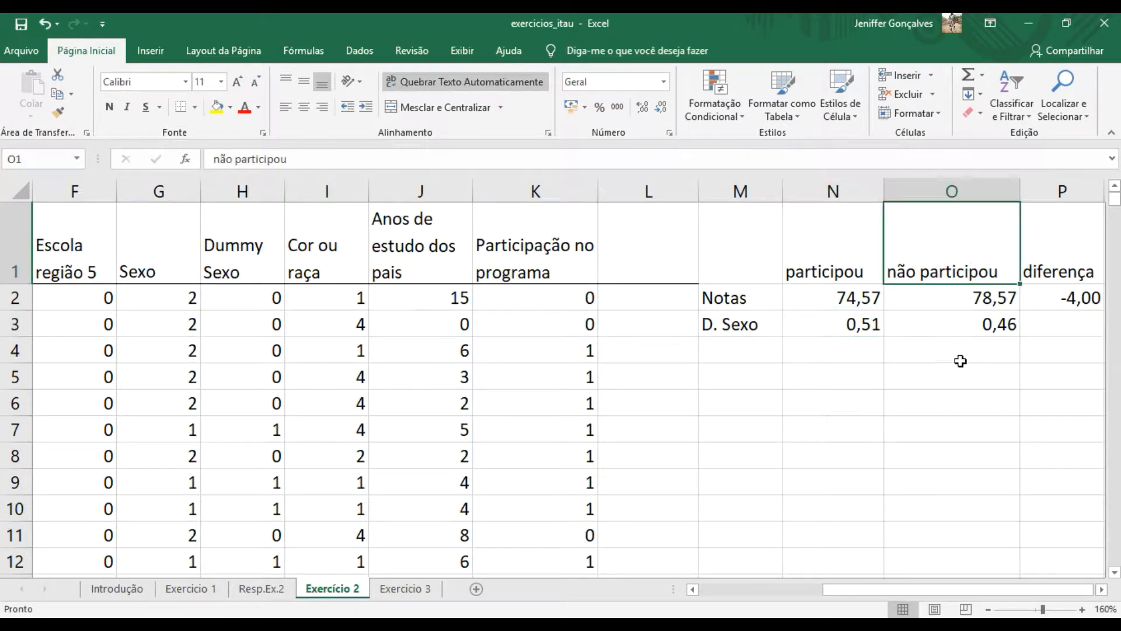
{"action": "left_click", "coordinate": [993, 328]}
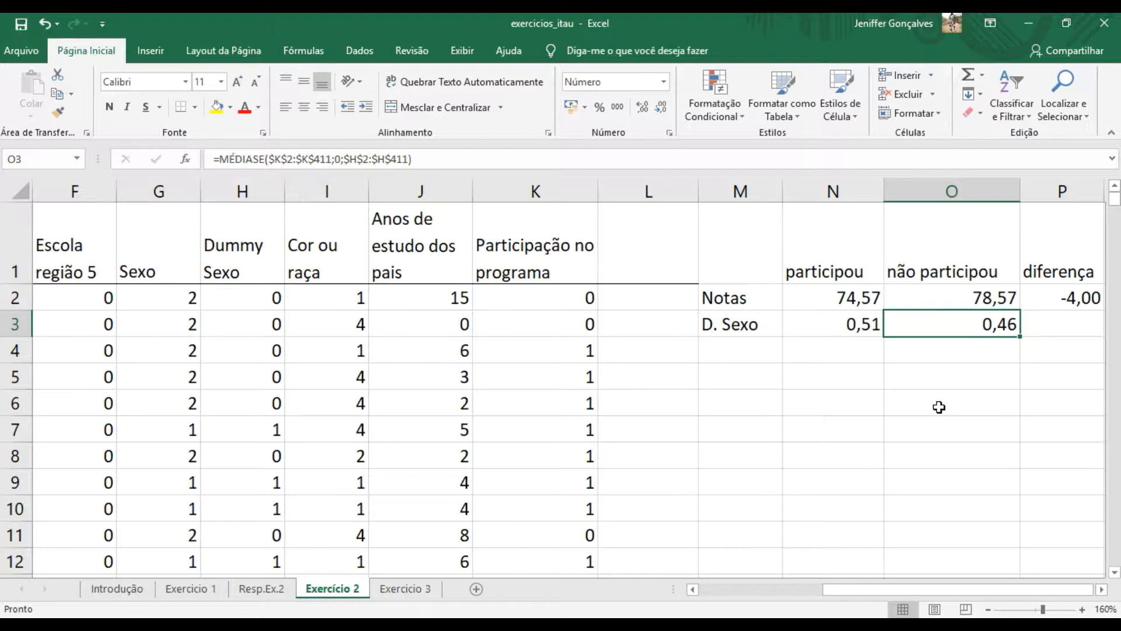
Label cell M4 "Ano de estudo dos pais" as the next variable in the comparison table.
{"action": "left_click", "coordinate": [753, 358]}
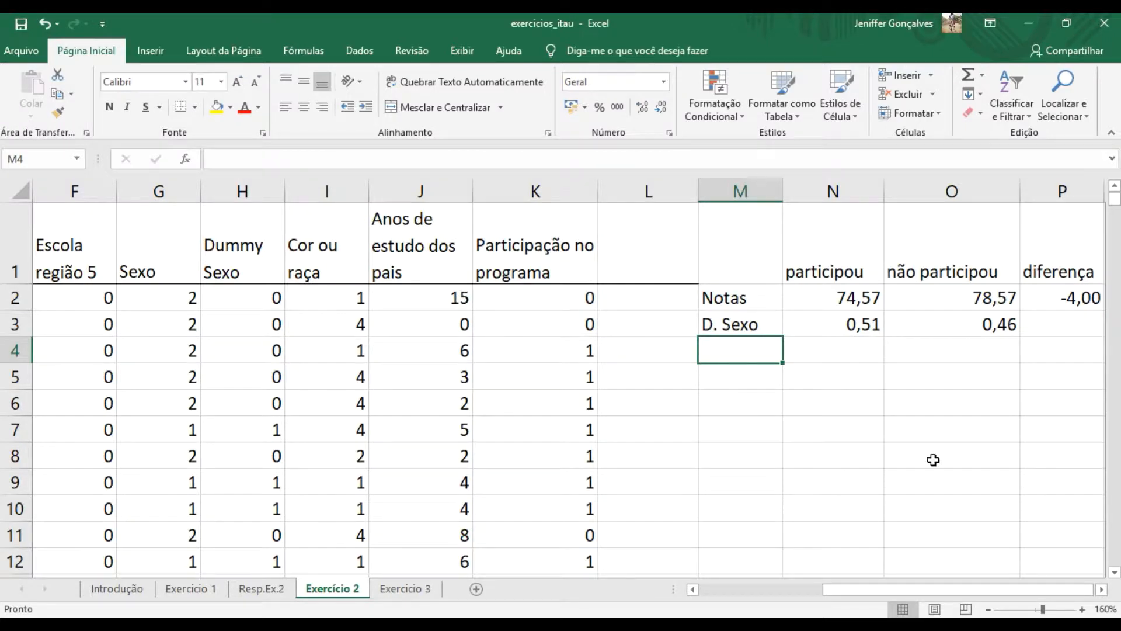
{"action": "type", "text": "Am"}
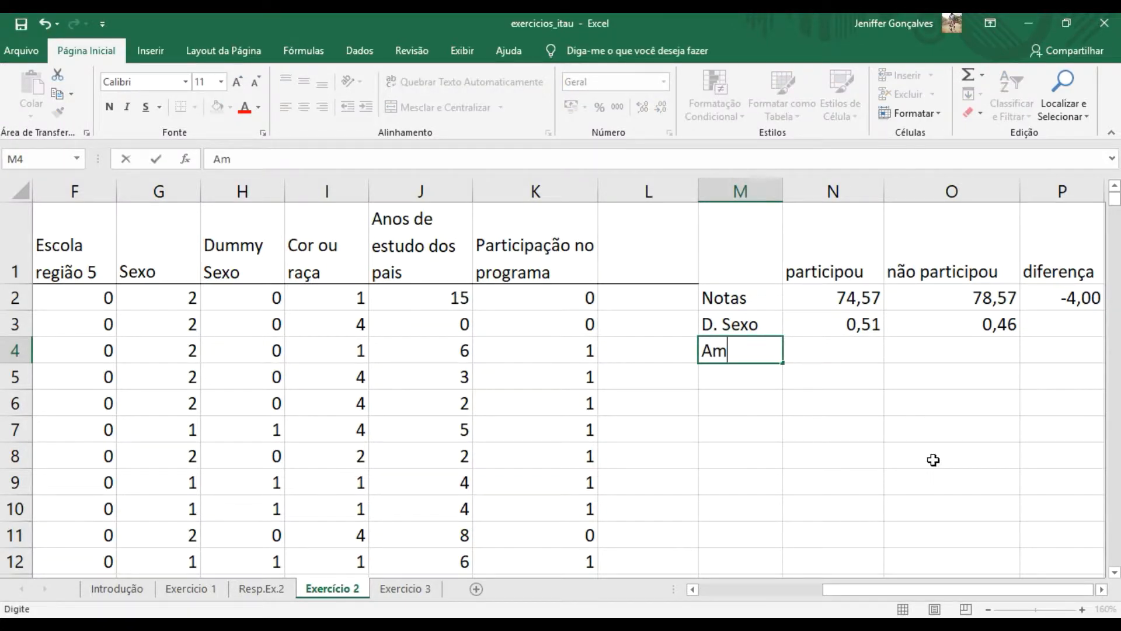
{"action": "key", "text": "BackSpace"}
{"action": "key", "text": "BackSpace"}
{"action": "type", "text": "no de estudo d"}
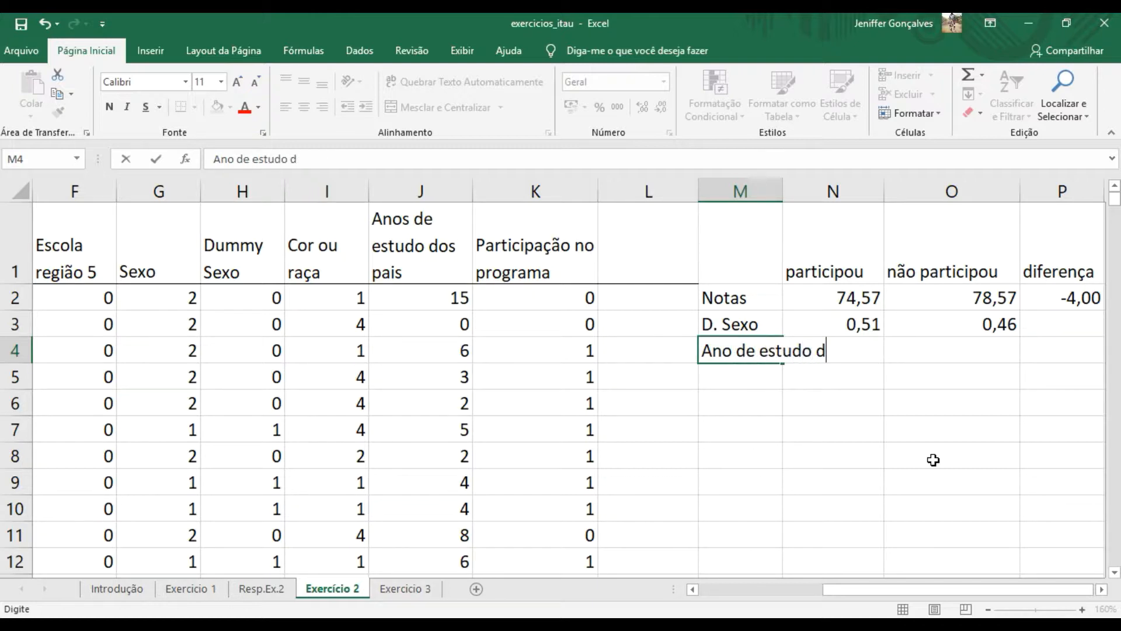
{"action": "type", "text": "os pais"}
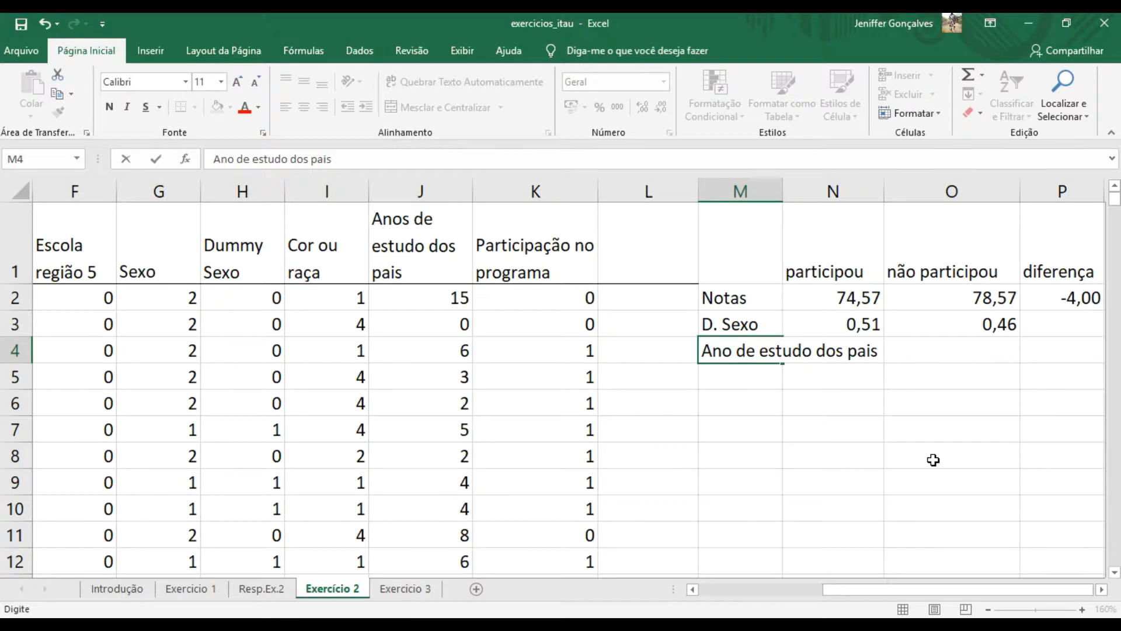
{"action": "key", "text": "Return"}
Copy the N3 formula into N4 and change its range to average to the parents' study years, $J$2:$J$411.
{"action": "left_click", "coordinate": [866, 356]}
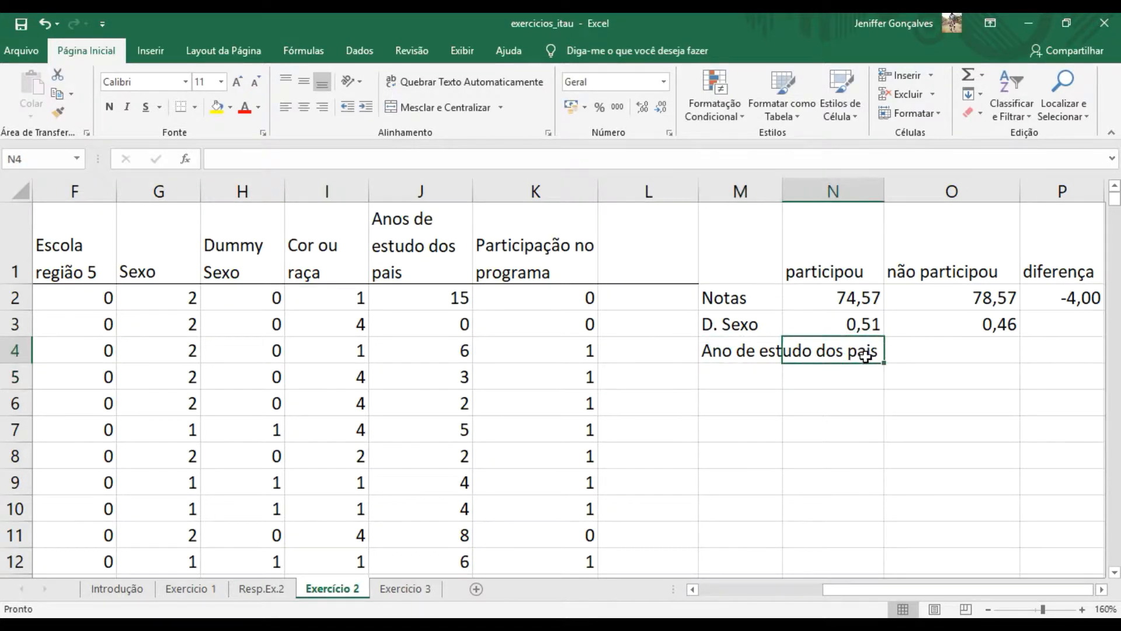
{"action": "left_click", "coordinate": [863, 328]}
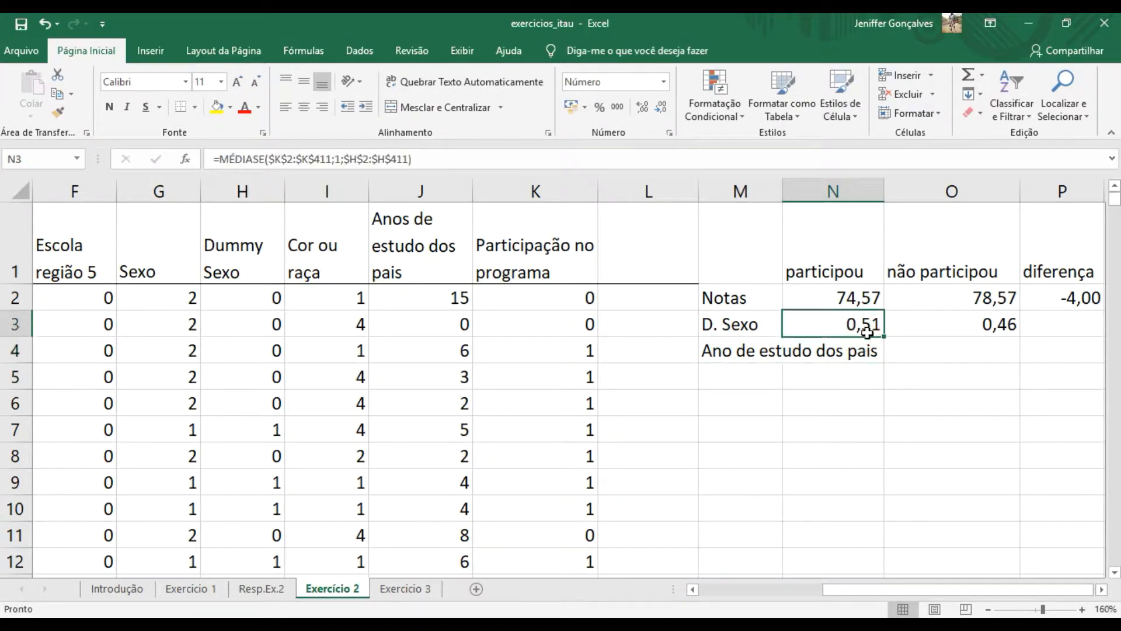
{"action": "left_click_drag", "start_coordinate": [886, 336], "coordinate": [888, 366]}
{"action": "double_click", "coordinate": [857, 353]}
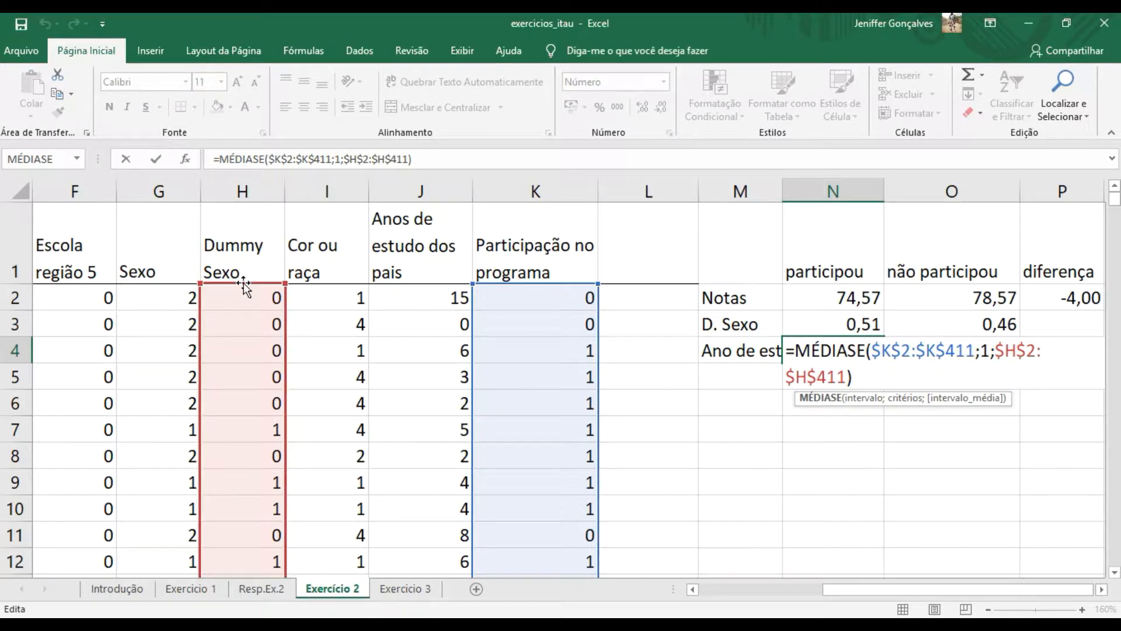
{"action": "left_click_drag", "start_coordinate": [243, 287], "coordinate": [433, 296]}
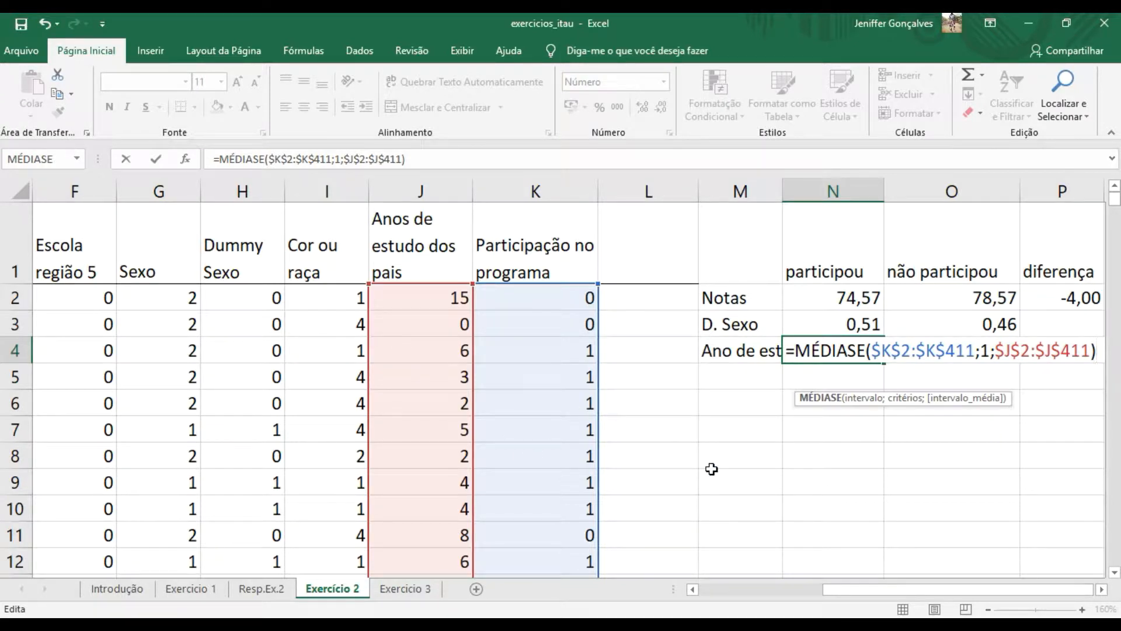
{"action": "key", "text": "Return"}
Copy the N4 formula into O4 and change its MÉDIASE criterion to 0 for non-participants.
{"action": "left_click", "coordinate": [863, 357]}
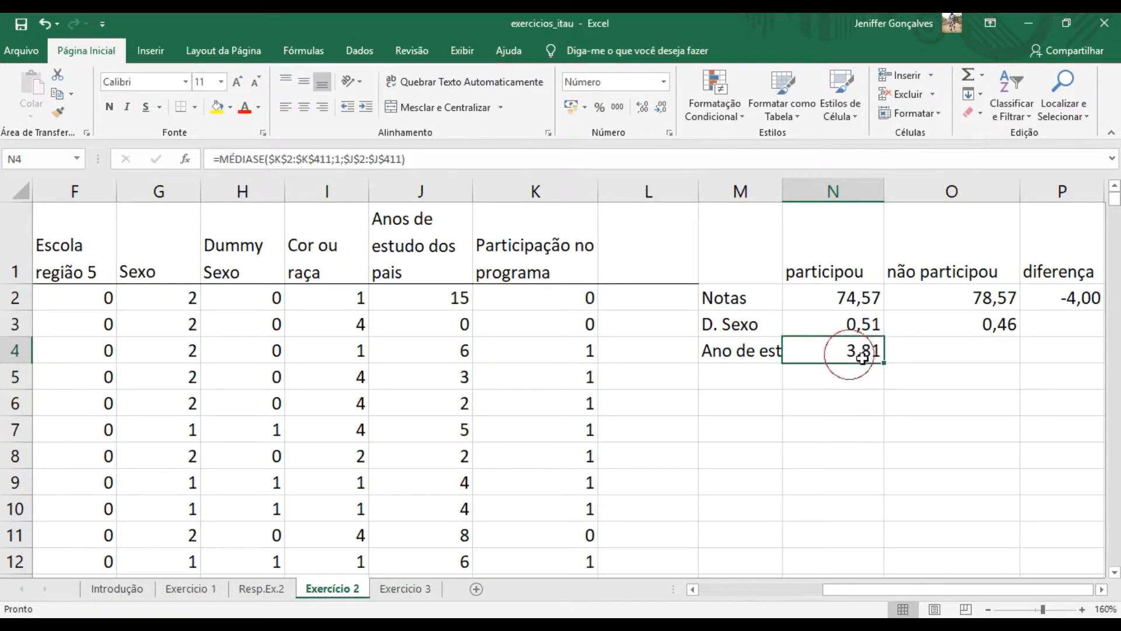
{"action": "left_click_drag", "start_coordinate": [885, 365], "coordinate": [1026, 363]}
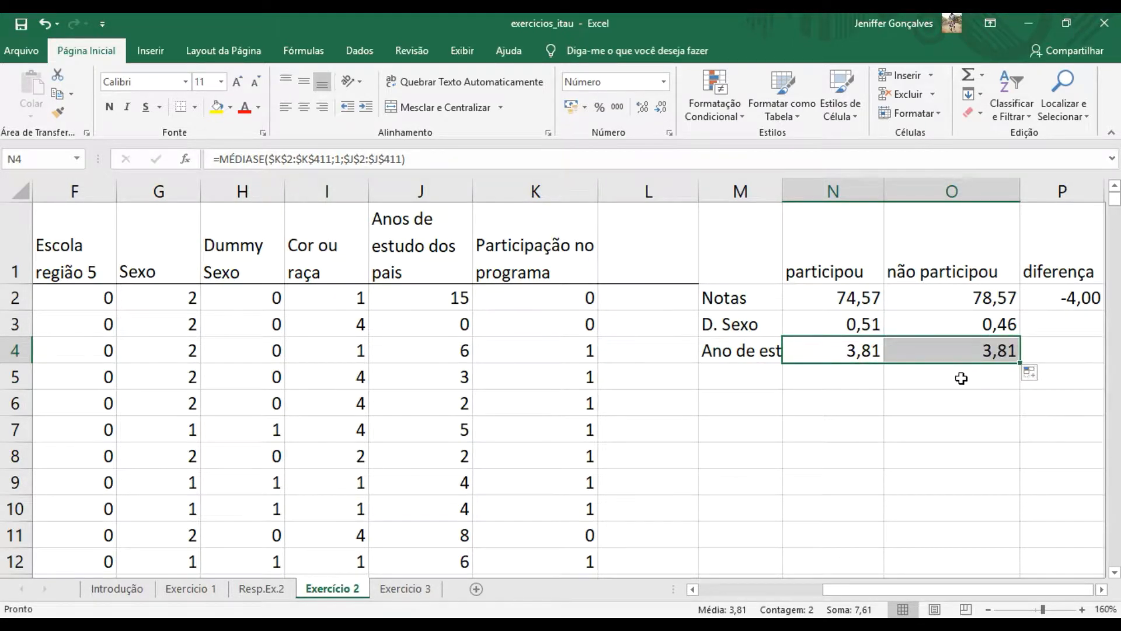
{"action": "double_click", "coordinate": [999, 350]}
{"action": "left_click", "coordinate": [1091, 352]}
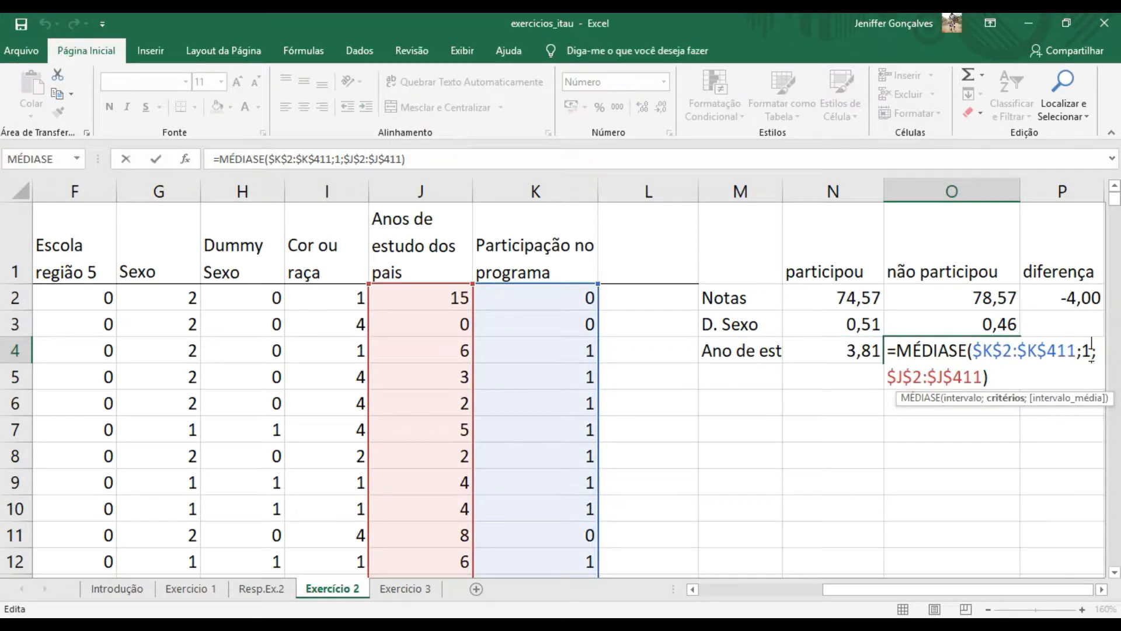
{"action": "key", "text": "BackSpace"}
{"action": "type", "text": "0"}
{"action": "key", "text": "Return"}
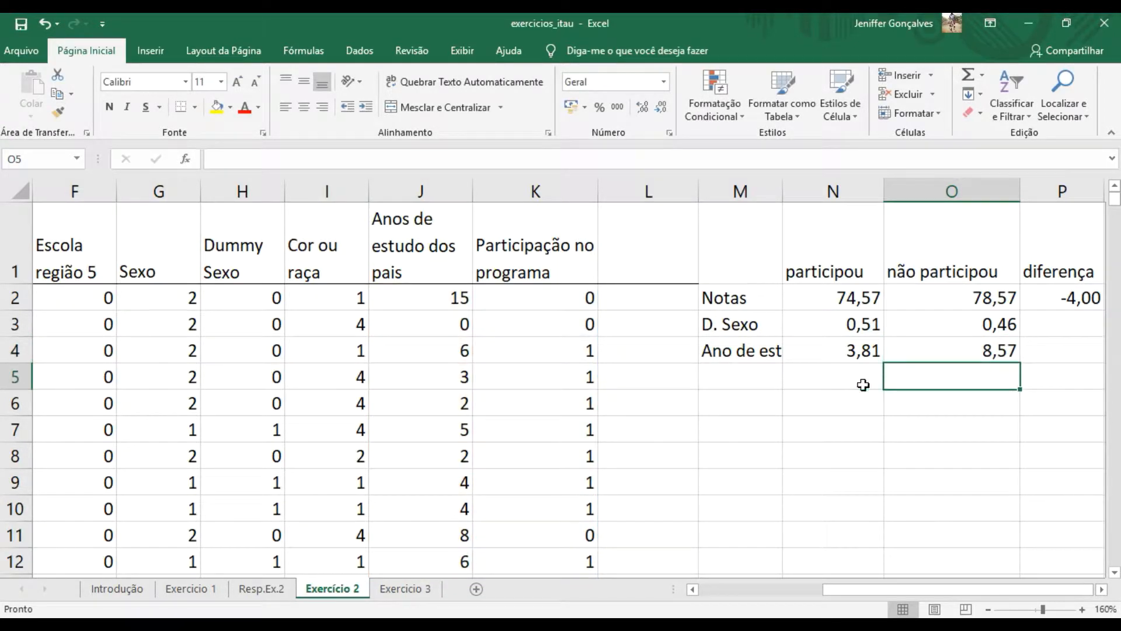
Compare the average parents' years of study of participants and non-participants in N4 and O4.
{"action": "left_click", "coordinate": [836, 348]}
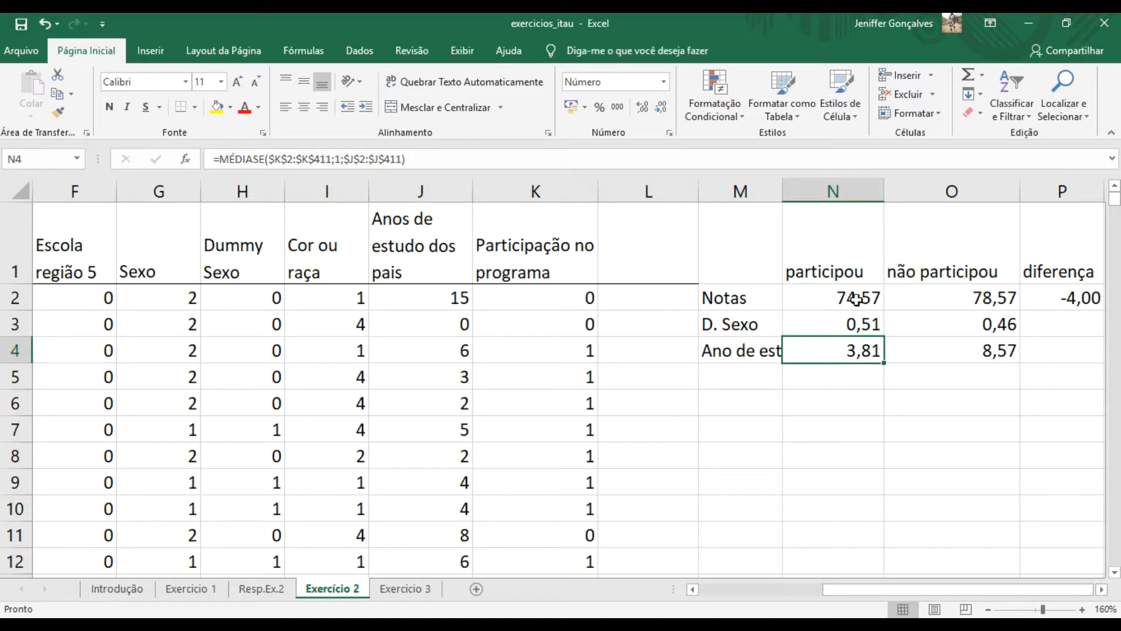
{"action": "left_click", "coordinate": [983, 352]}
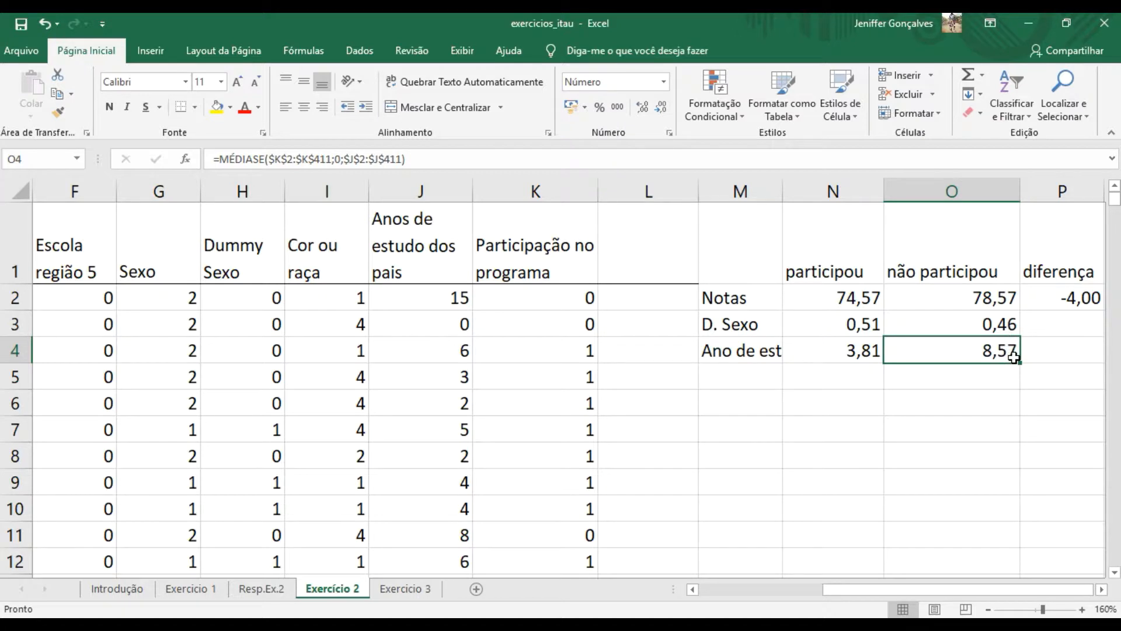
{"action": "left_click", "coordinate": [839, 350]}
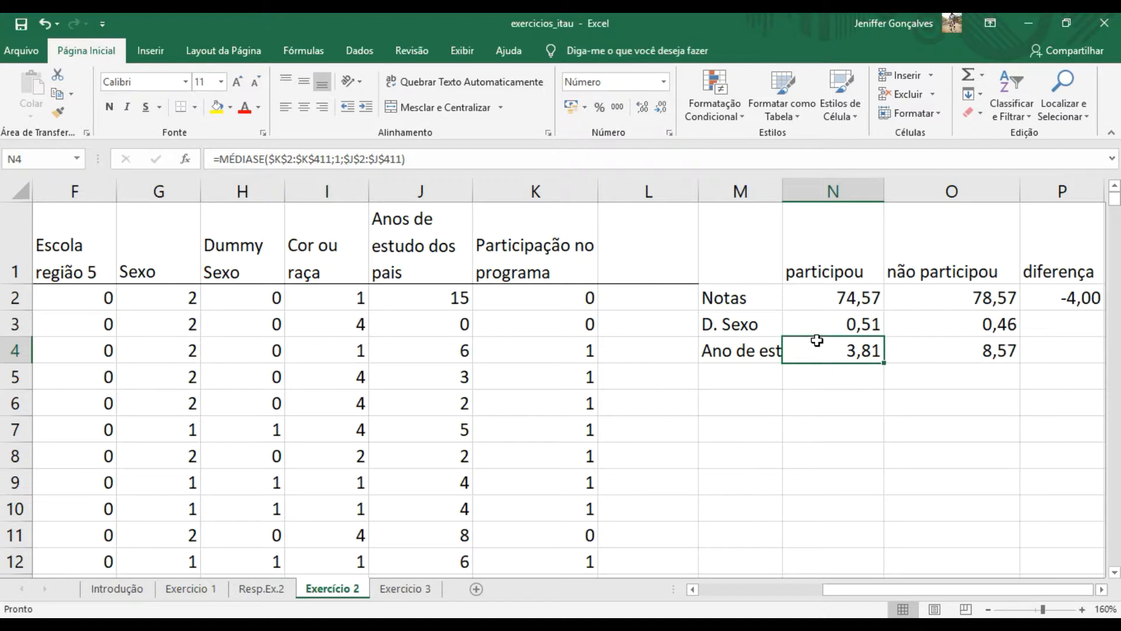
{"action": "left_click", "coordinate": [928, 352]}
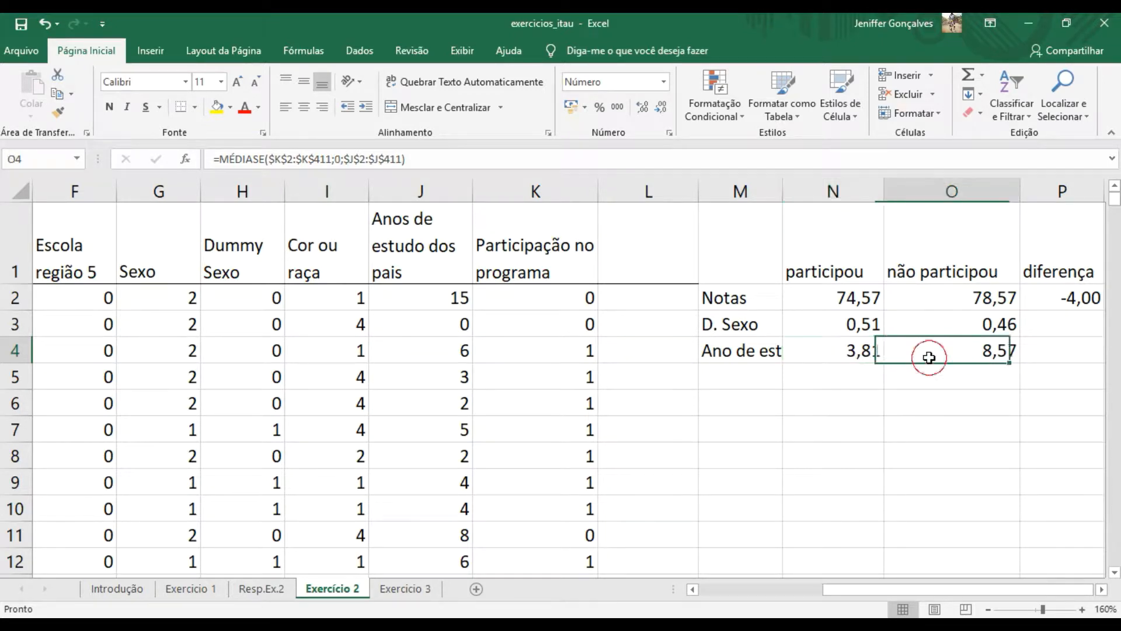
{"action": "left_click", "coordinate": [748, 381]}
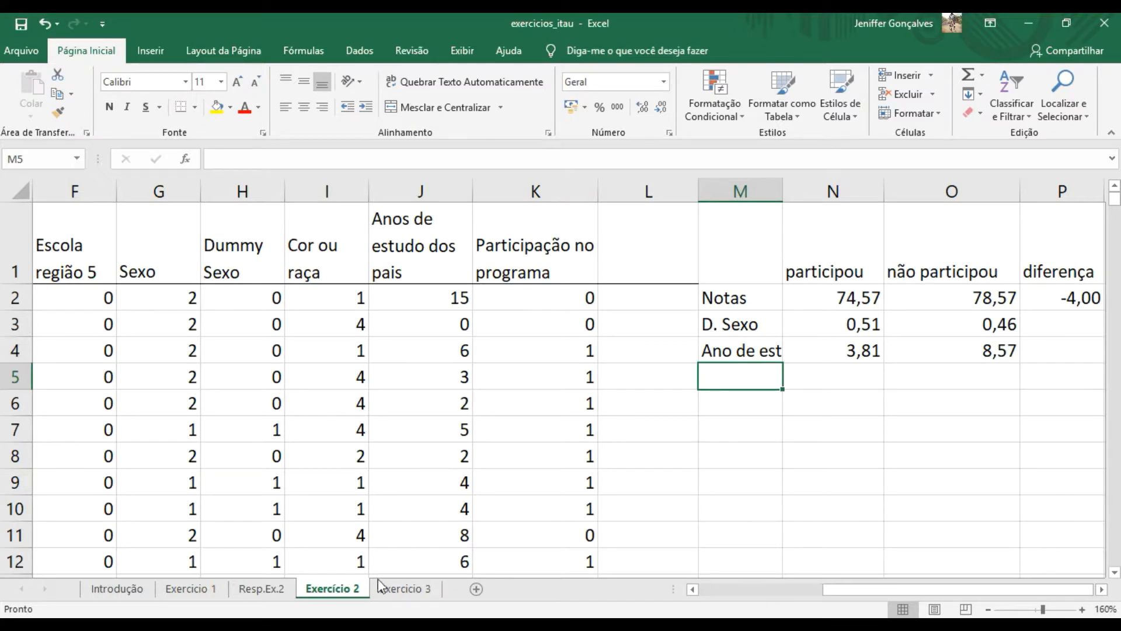
Insert a column before Anos de estudo dos pais and give it the header "Dummy cor 1" in J1.
{"action": "left_click_drag", "start_coordinate": [1003, 586], "coordinate": [930, 603]}
{"action": "left_click_drag", "start_coordinate": [937, 605], "coordinate": [921, 601]}
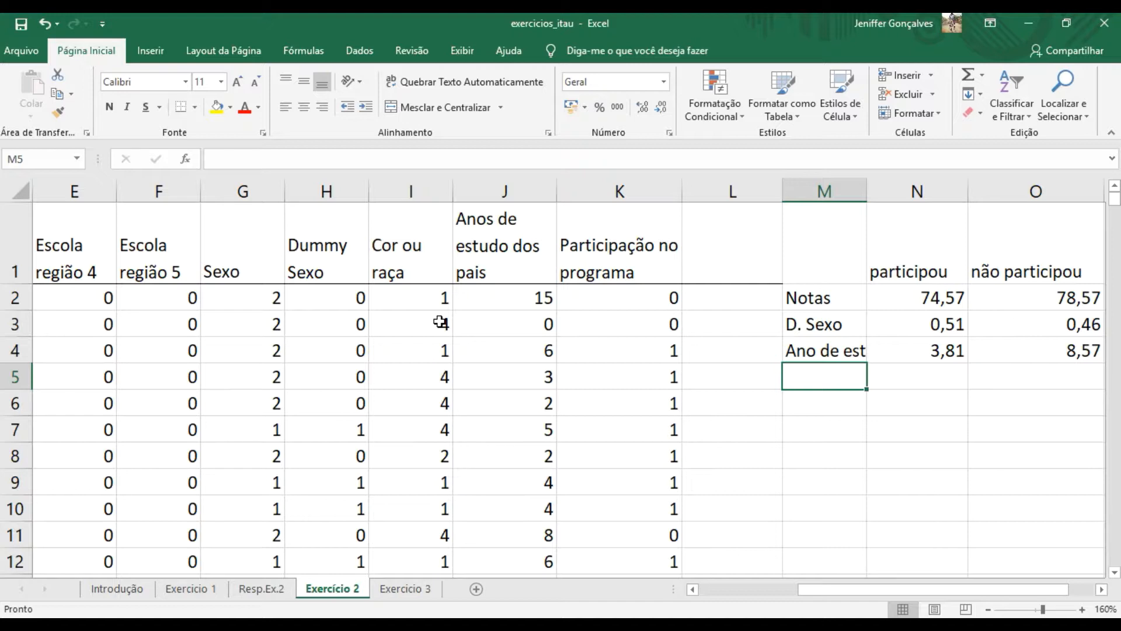
{"action": "left_click", "coordinate": [478, 192]}
{"action": "right_click", "coordinate": [479, 193]}
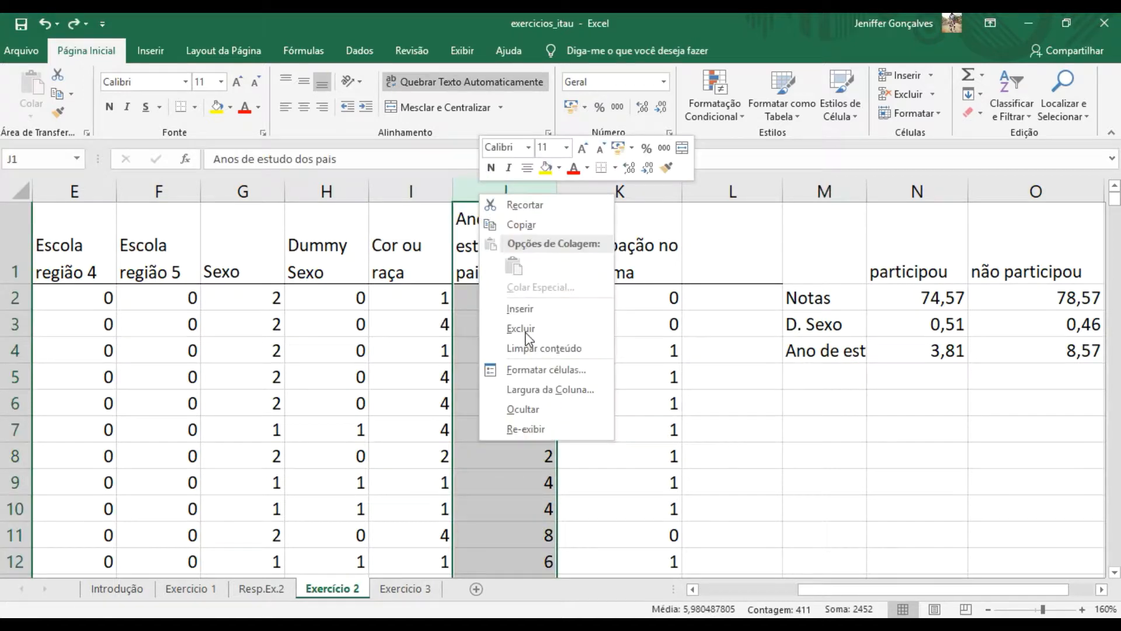
{"action": "left_click", "coordinate": [517, 309]}
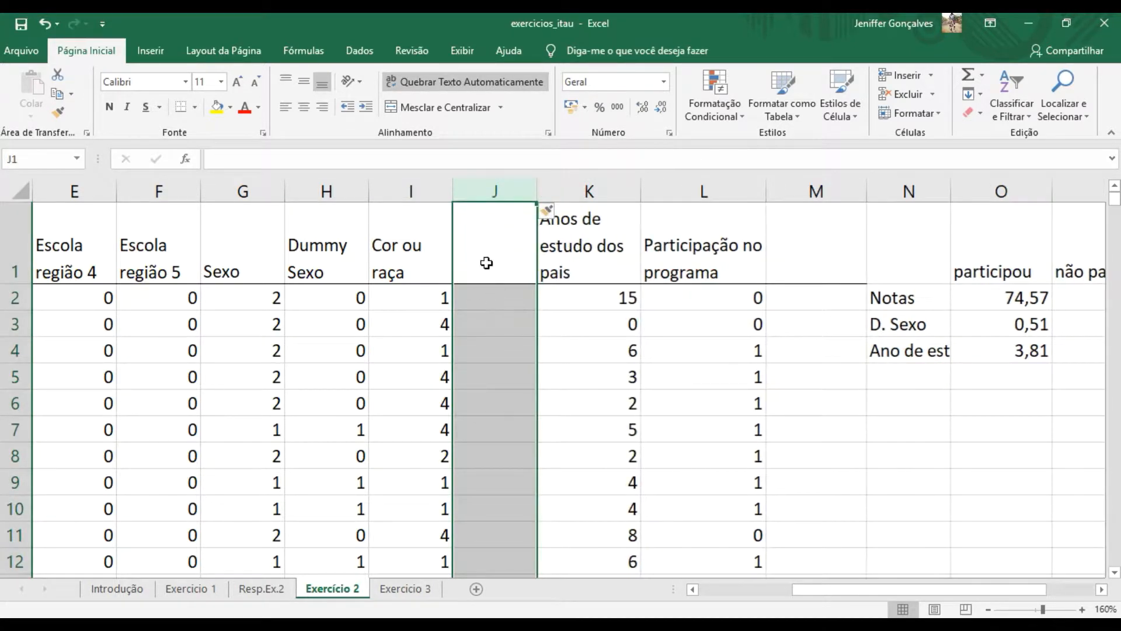
{"action": "left_click", "coordinate": [483, 258]}
{"action": "type", "text": "D"}
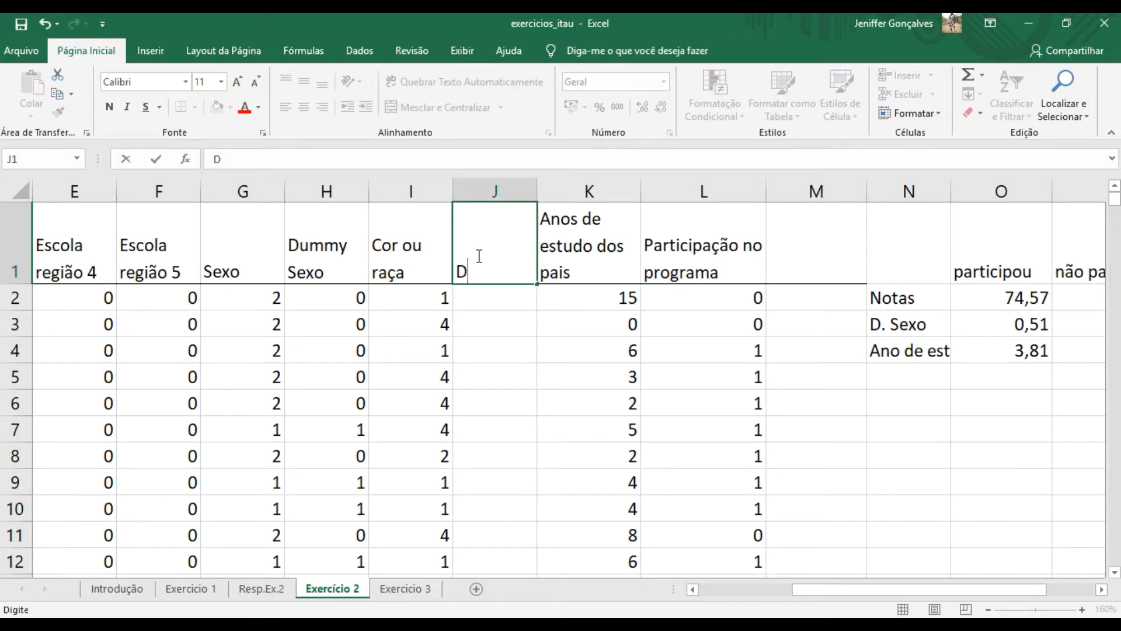
{"action": "type", "text": "ummi"}
{"action": "type", "text": "y"}
{"action": "type", "text": " co"}
{"action": "type", "text": "r 1"}
Enter =SE(I2=1;1;0) in J2 and fill it down the whole Dummy cor 1 column.
{"action": "left_click", "coordinate": [484, 300]}
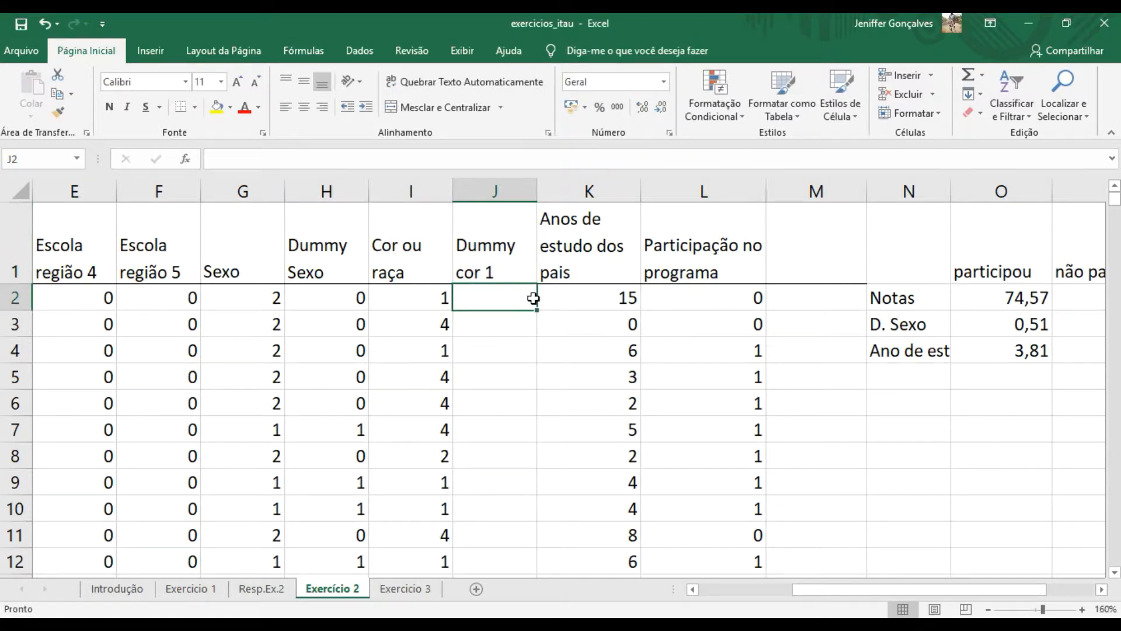
{"action": "type", "text": "="}
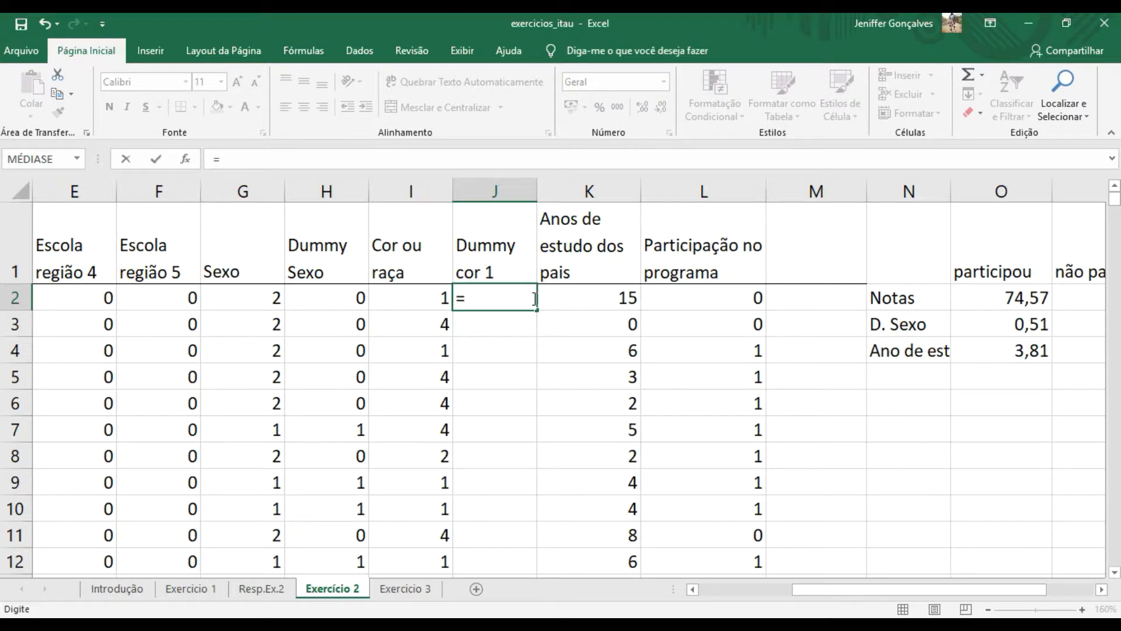
{"action": "type", "text": "se"}
{"action": "key", "text": "Tab"}
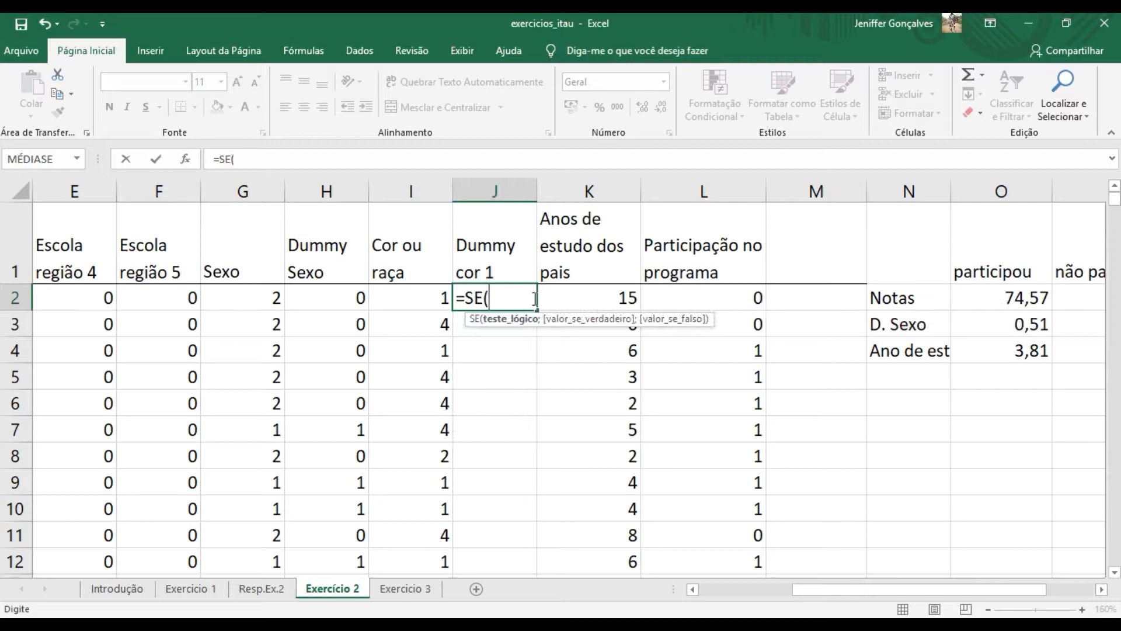
{"action": "key", "text": "Left"}
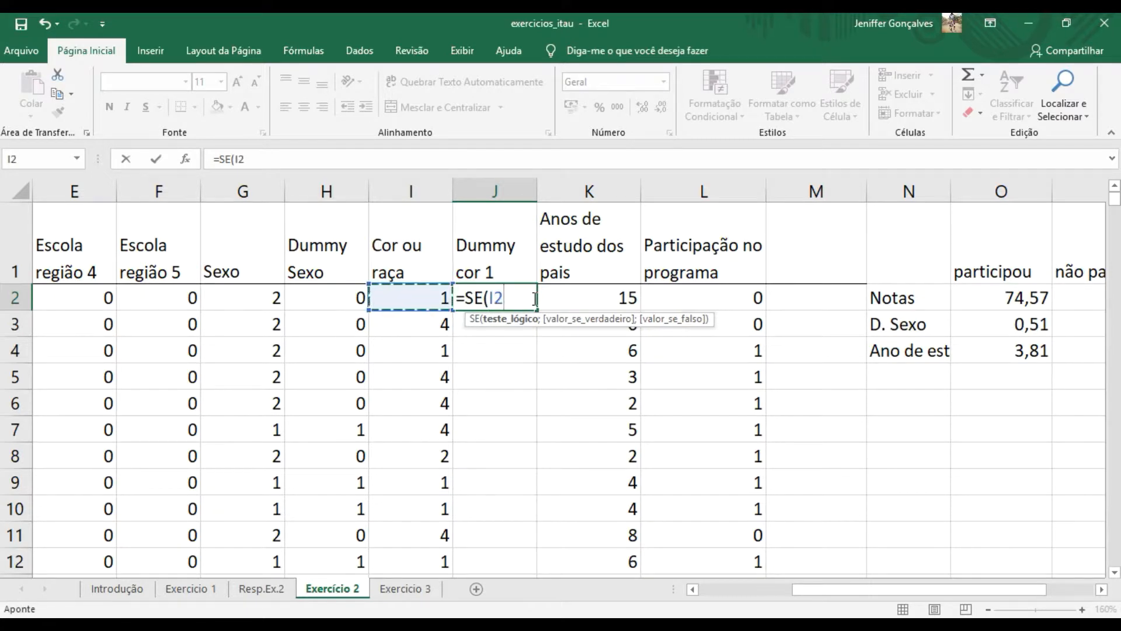
{"action": "type", "text": "=1;1"}
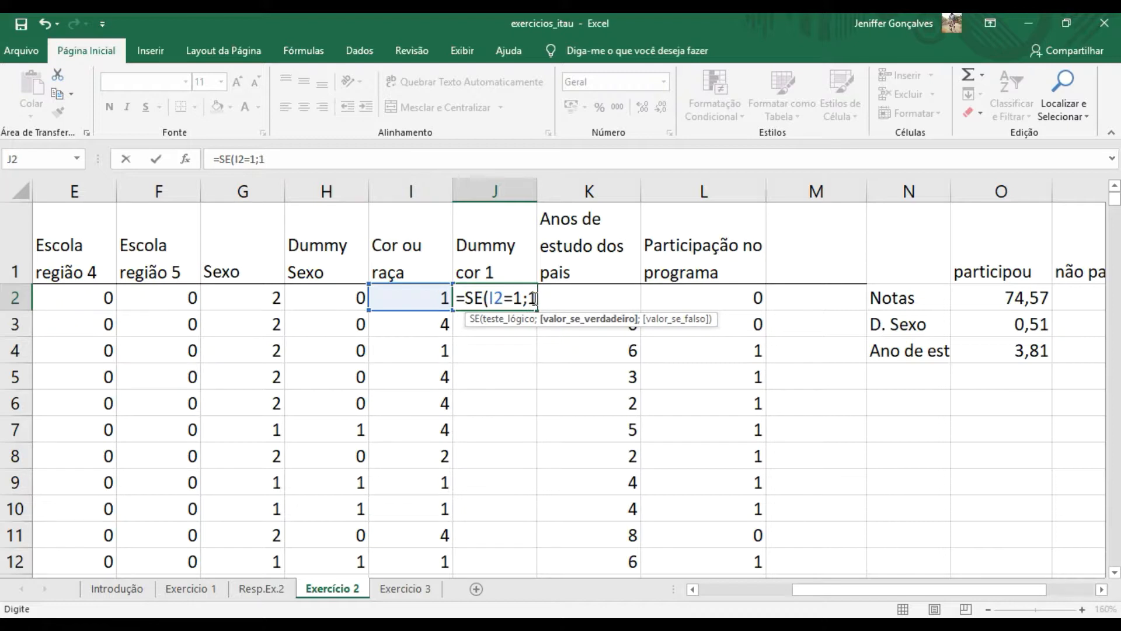
{"action": "type", "text": ";0"}
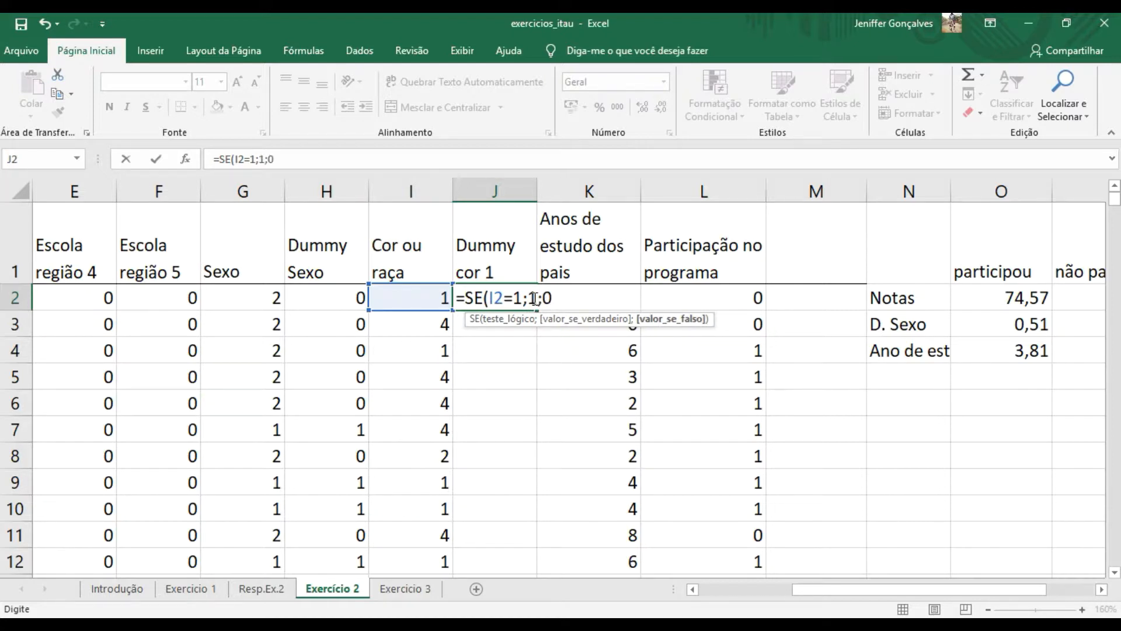
{"action": "type", "text": ")"}
{"action": "key", "text": "Return"}
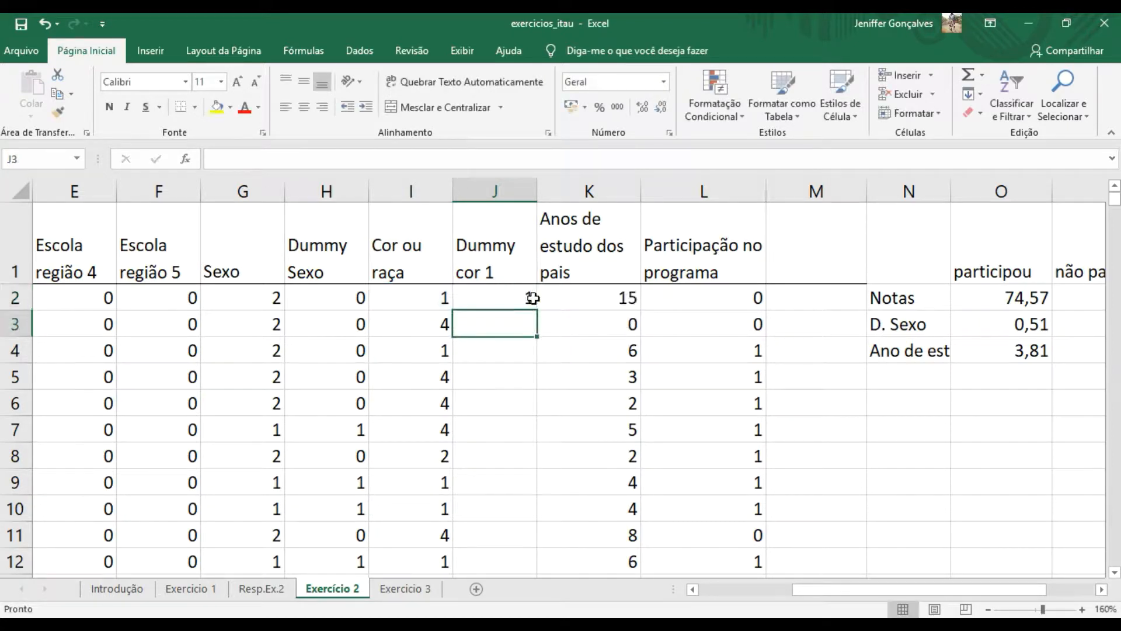
{"action": "left_click", "coordinate": [515, 299]}
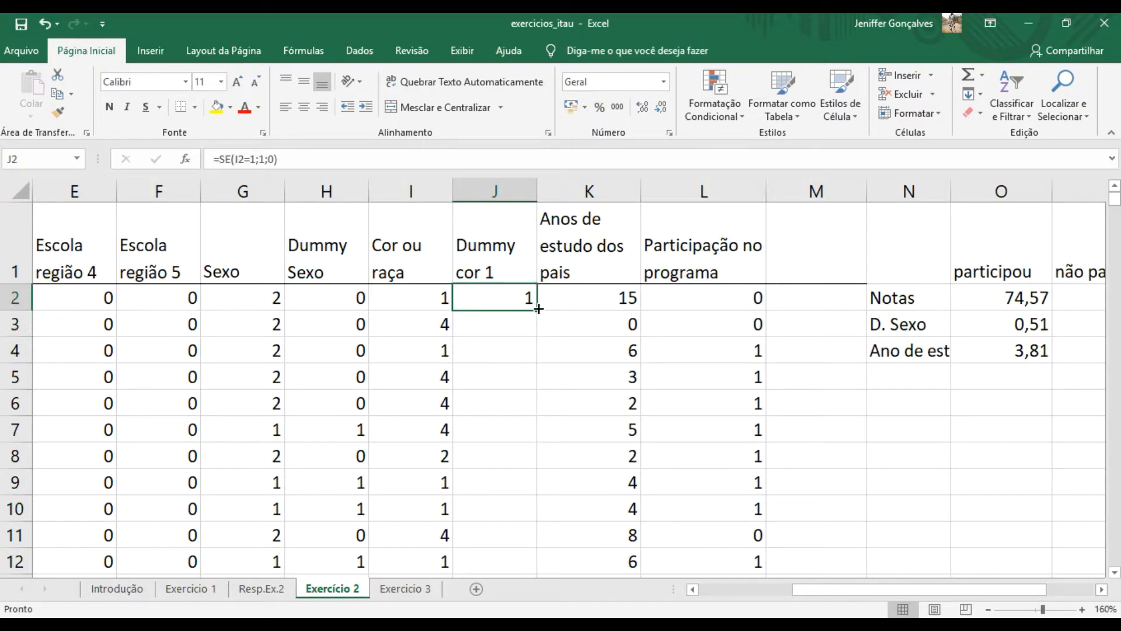
{"action": "double_click", "coordinate": [536, 309]}
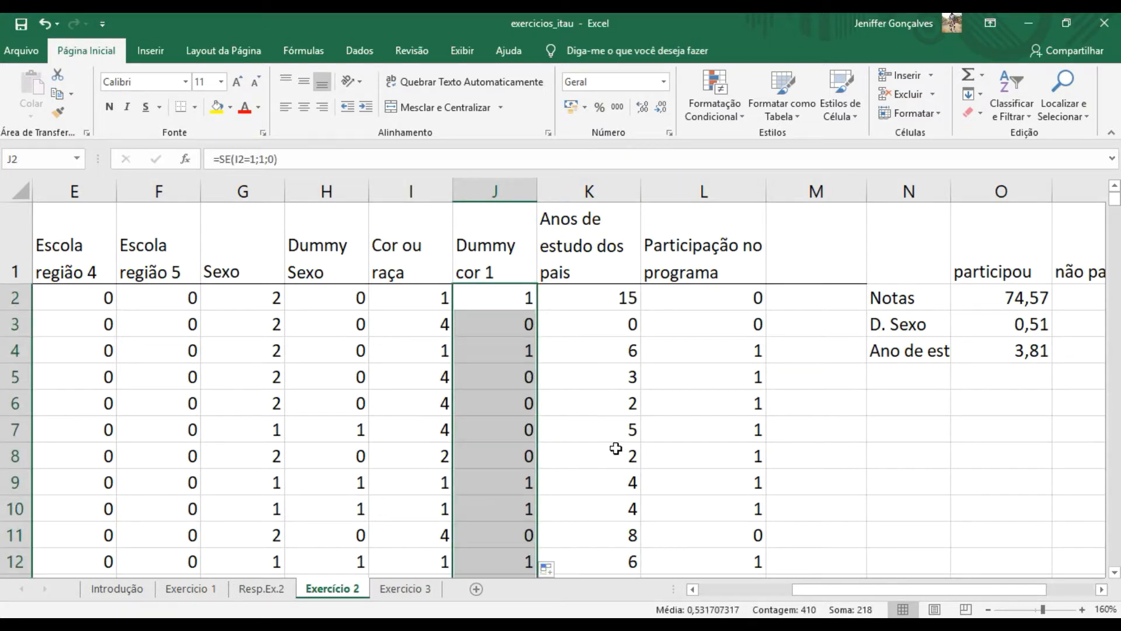
Insert another column before Anos de estudo dos pais and give it the header "Dummy cor 2" in K1.
{"action": "left_click", "coordinate": [526, 190]}
{"action": "left_click", "coordinate": [583, 185]}
{"action": "right_click", "coordinate": [577, 188]}
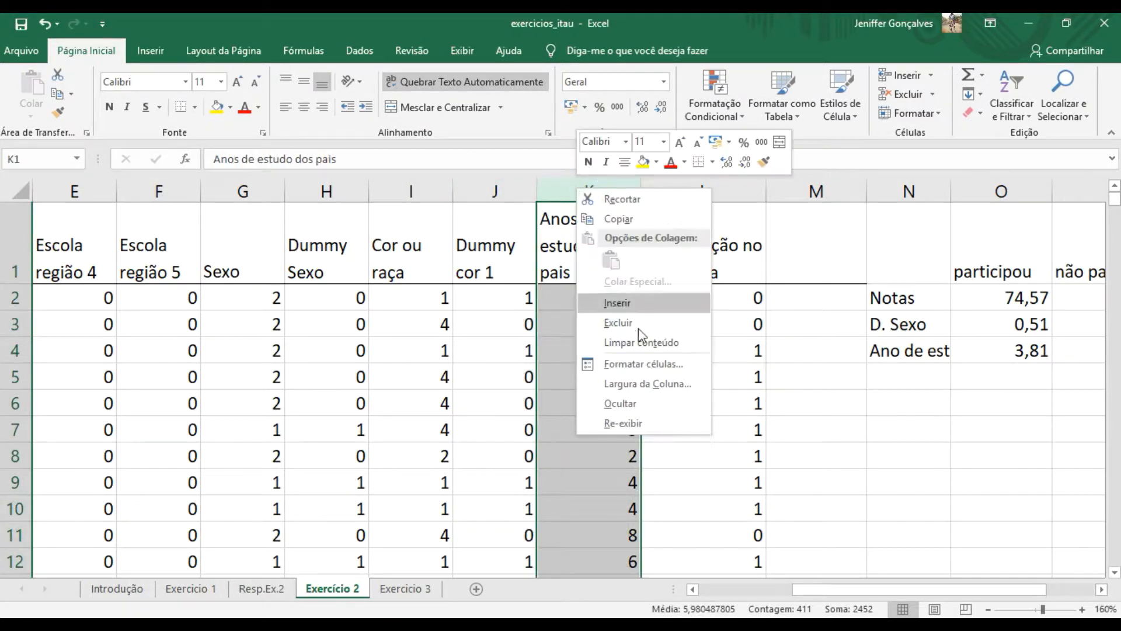
{"action": "left_click", "coordinate": [629, 304]}
{"action": "left_click", "coordinate": [587, 254]}
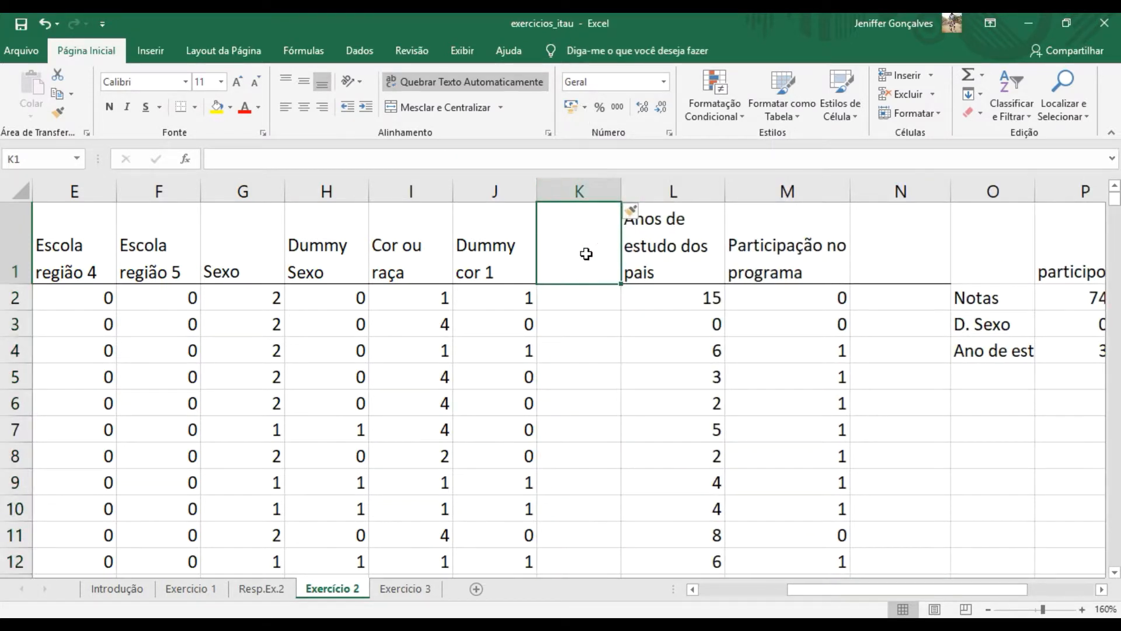
{"action": "type", "text": "Dummy"}
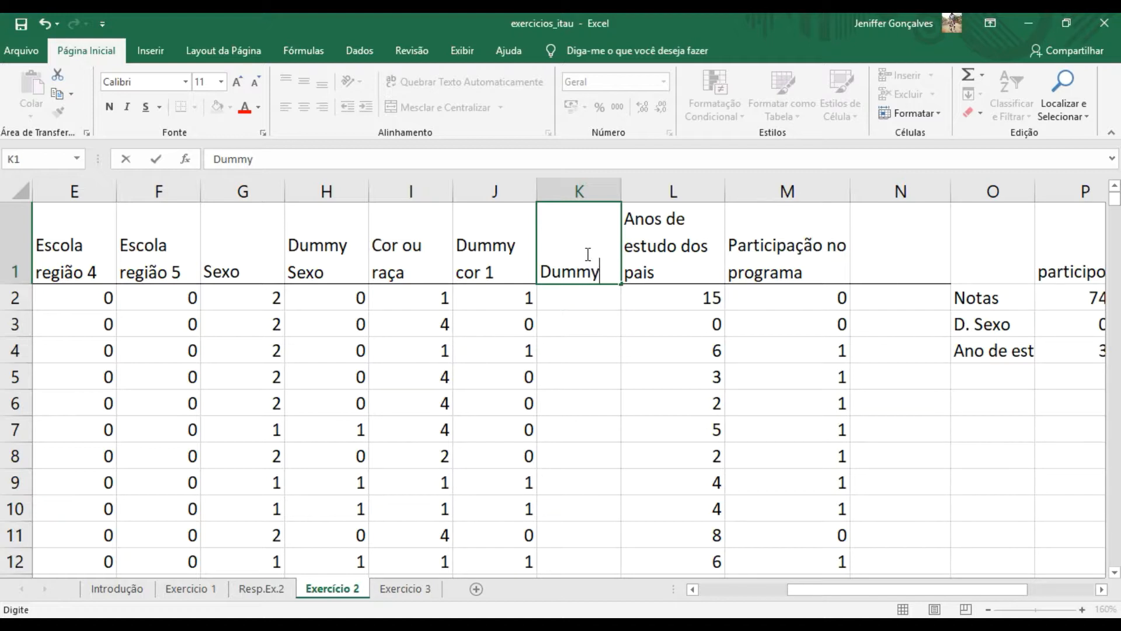
{"action": "type", "text": " cor 2"}
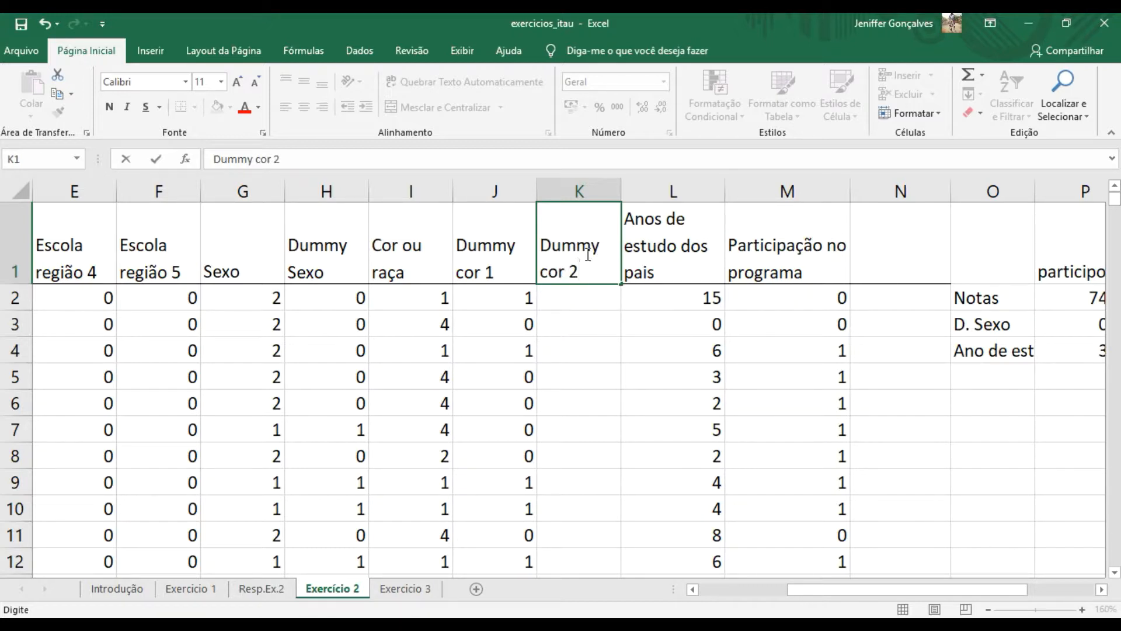
Enter the formula =SE(I2=2;1;0) in K2 under the Dummy cor 2 header.
{"action": "left_click", "coordinate": [558, 296]}
{"action": "type", "text": "="}
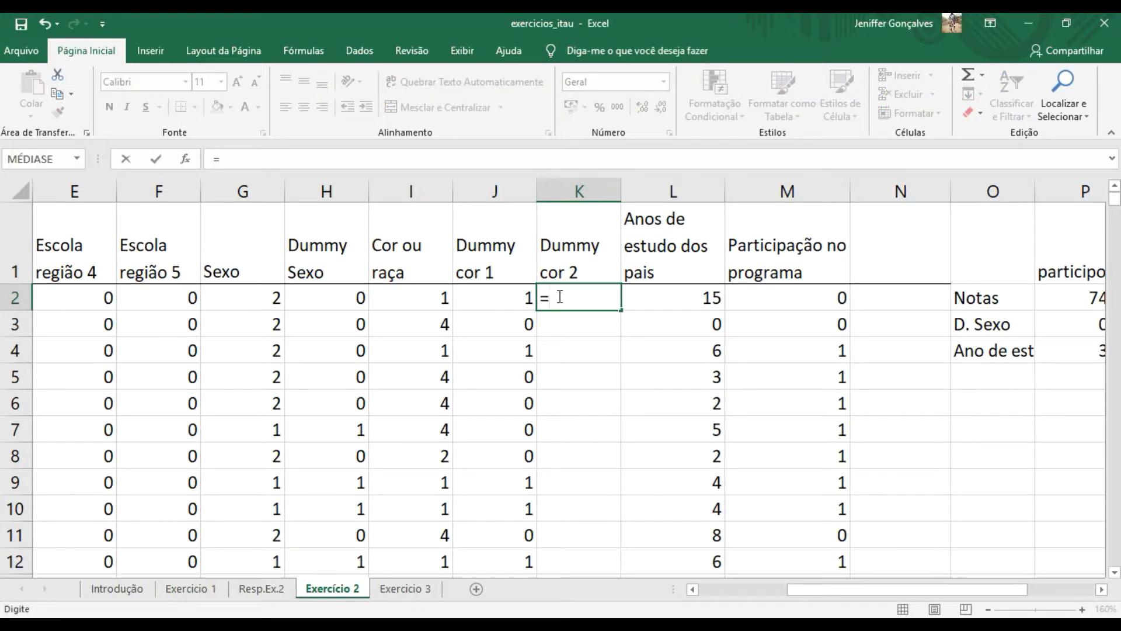
{"action": "left_click", "coordinate": [440, 298]}
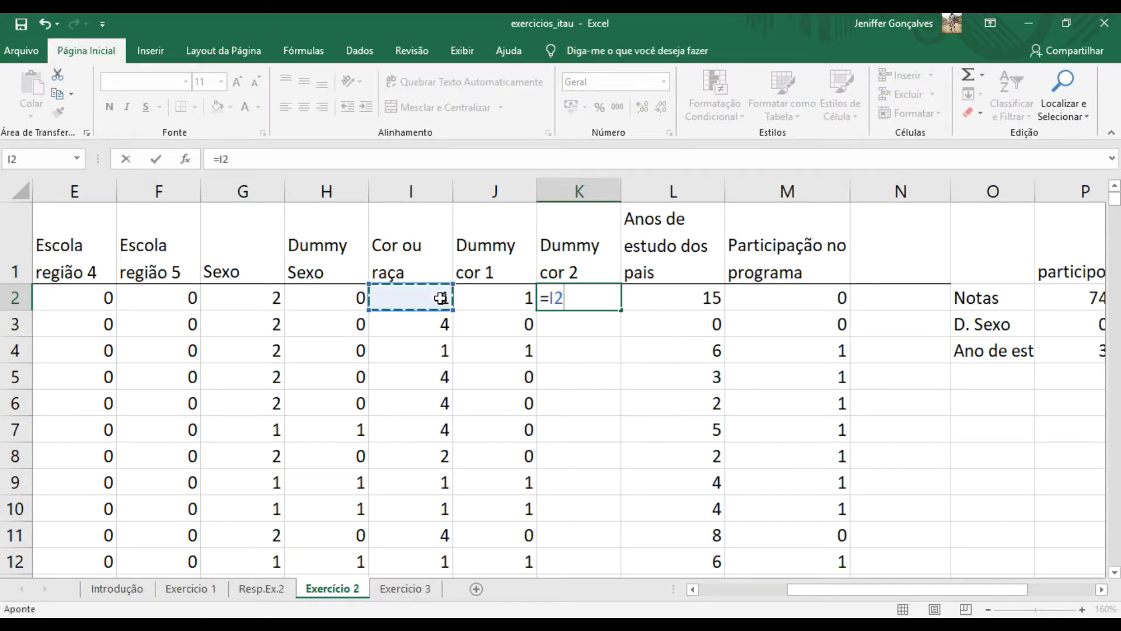
{"action": "key", "text": "BackSpace"}
{"action": "key", "text": "BackSpace"}
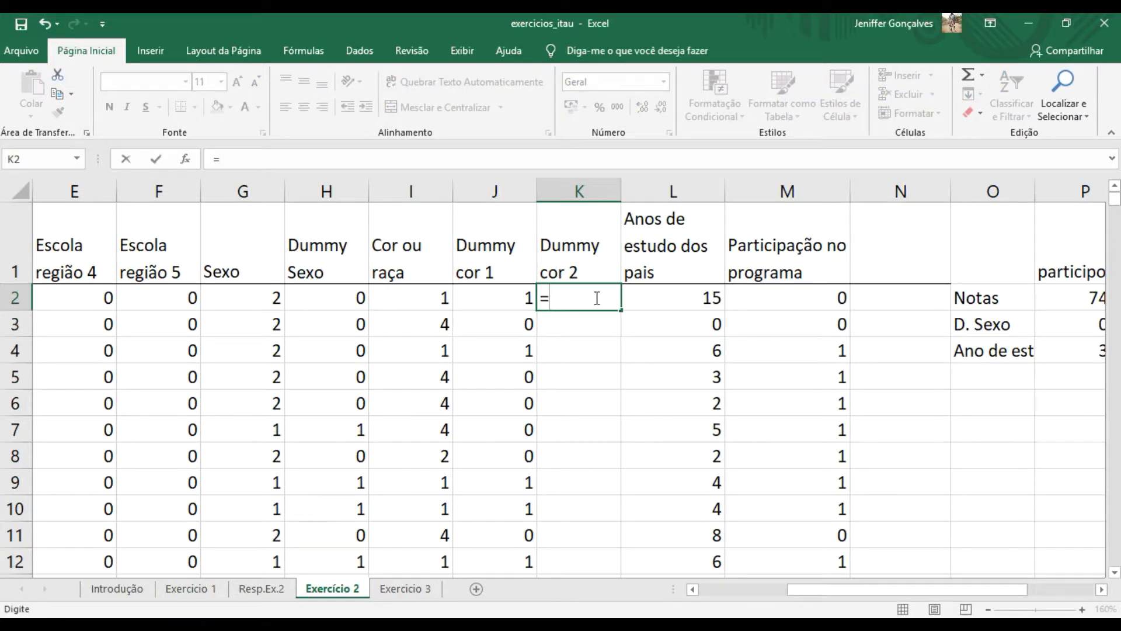
{"action": "type", "text": "se"}
{"action": "key", "text": "Tab"}
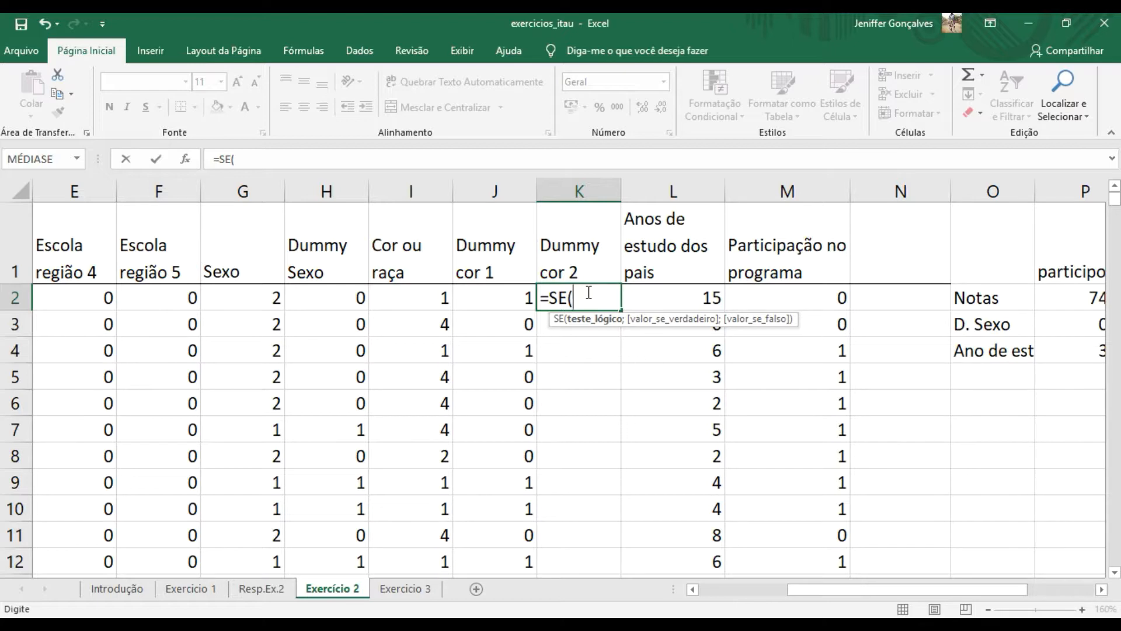
{"action": "left_click", "coordinate": [404, 299]}
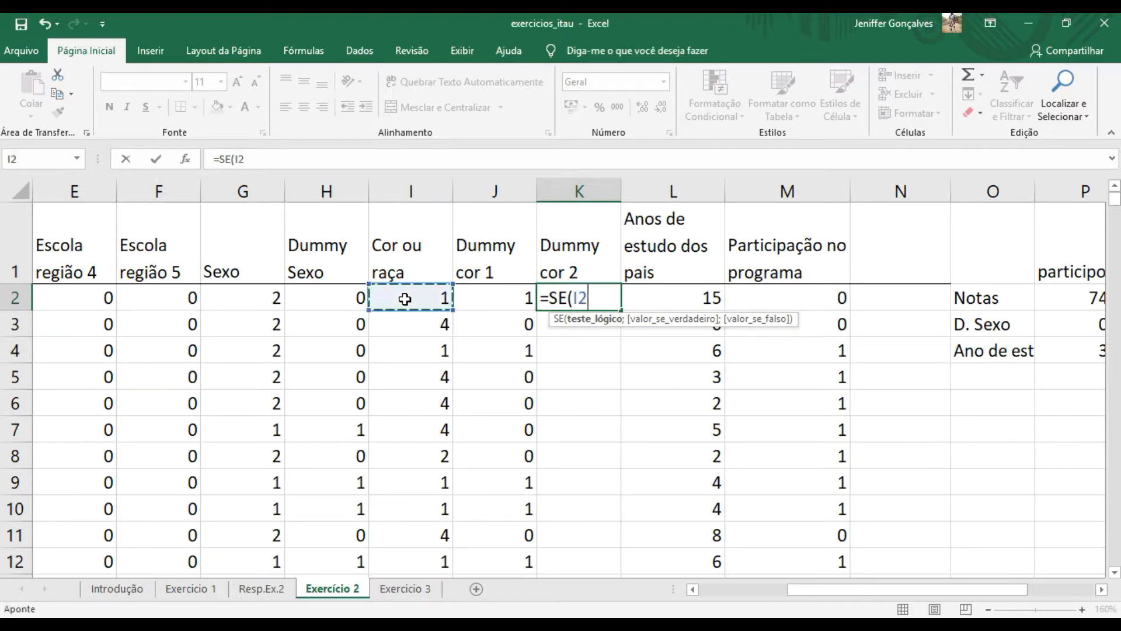
{"action": "type", "text": "=2;"}
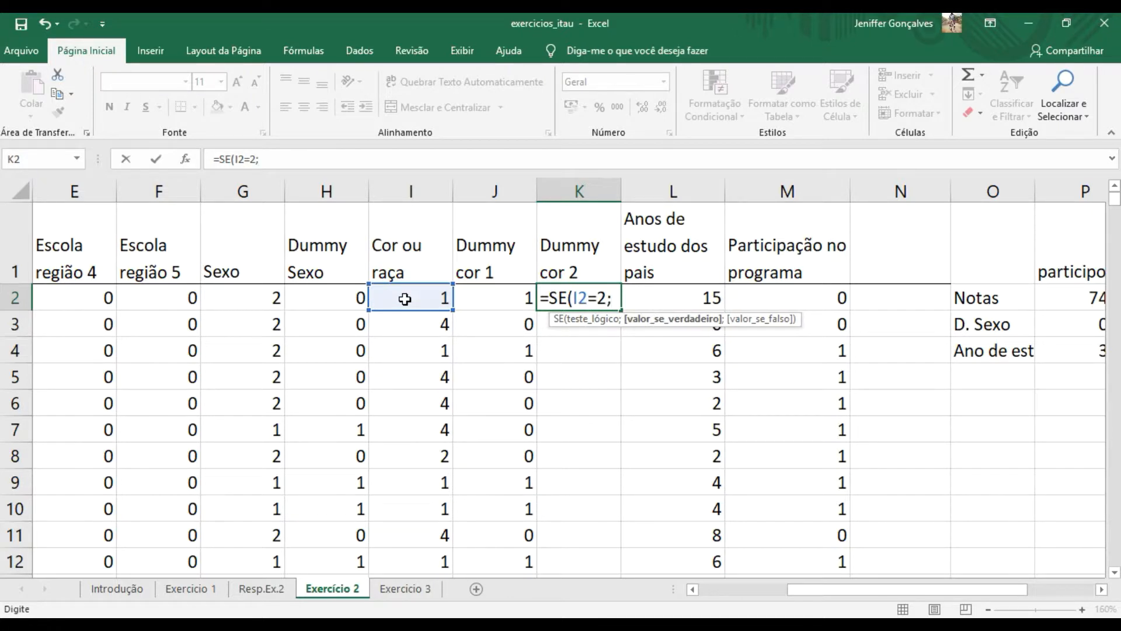
{"action": "type", "text": "1;0"}
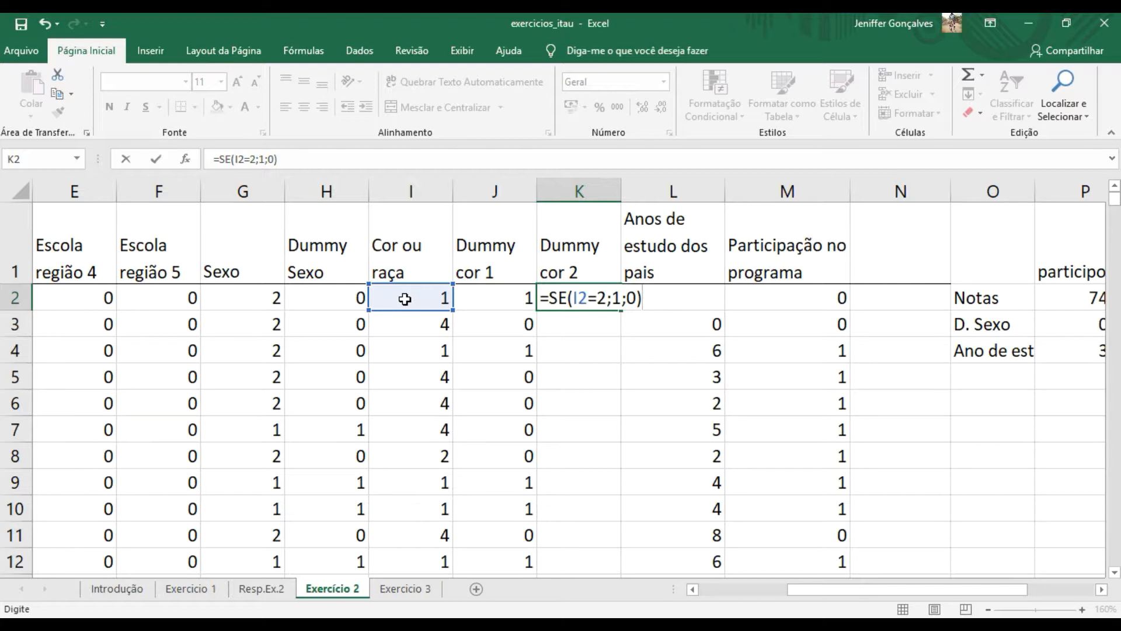
{"action": "key", "text": "Return"}
Fill the K2 formula down the whole Dummy cor 2 column.
{"action": "left_click", "coordinate": [607, 300]}
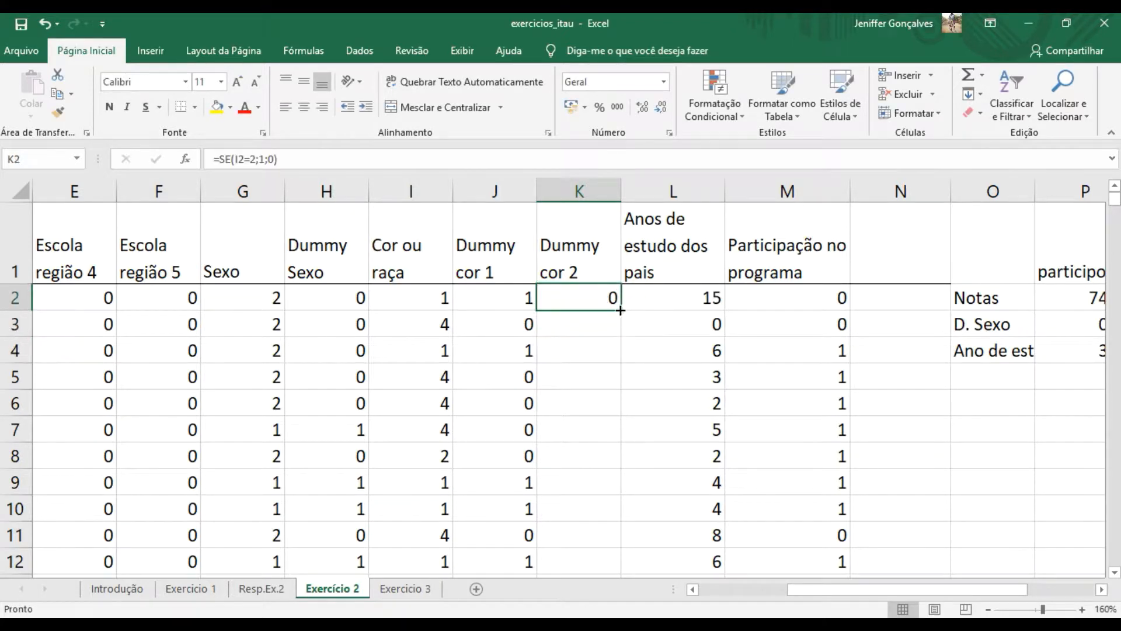
{"action": "double_click", "coordinate": [623, 310]}
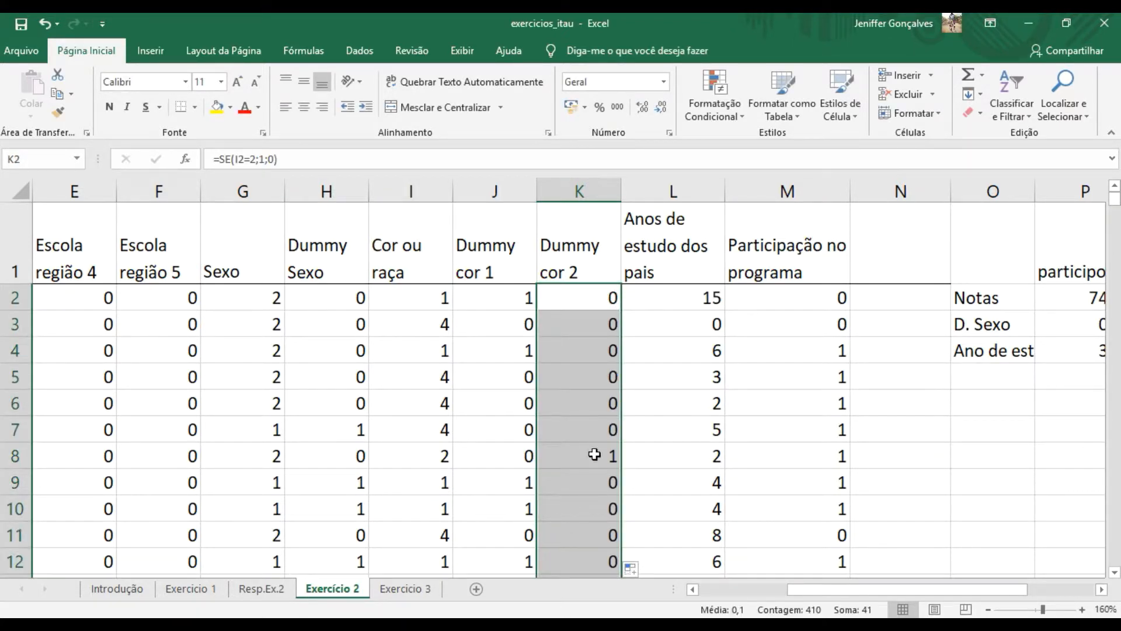
{"action": "left_click", "coordinate": [569, 457]}
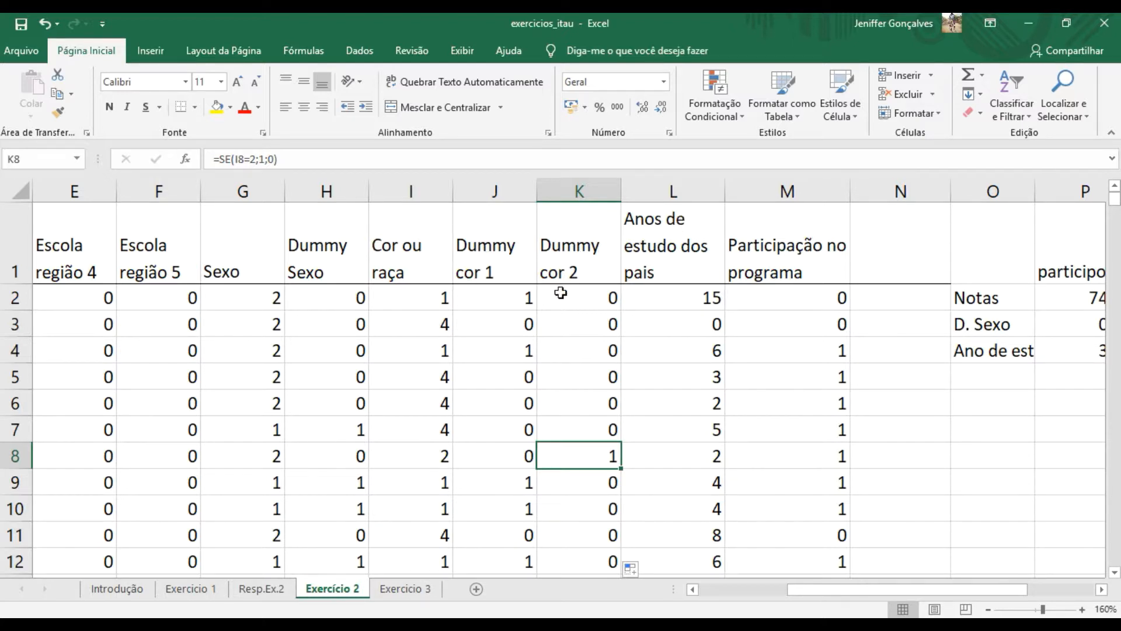
Add the row label "D.Cor 1" in O5 of the comparison table.
{"action": "left_click", "coordinate": [988, 385]}
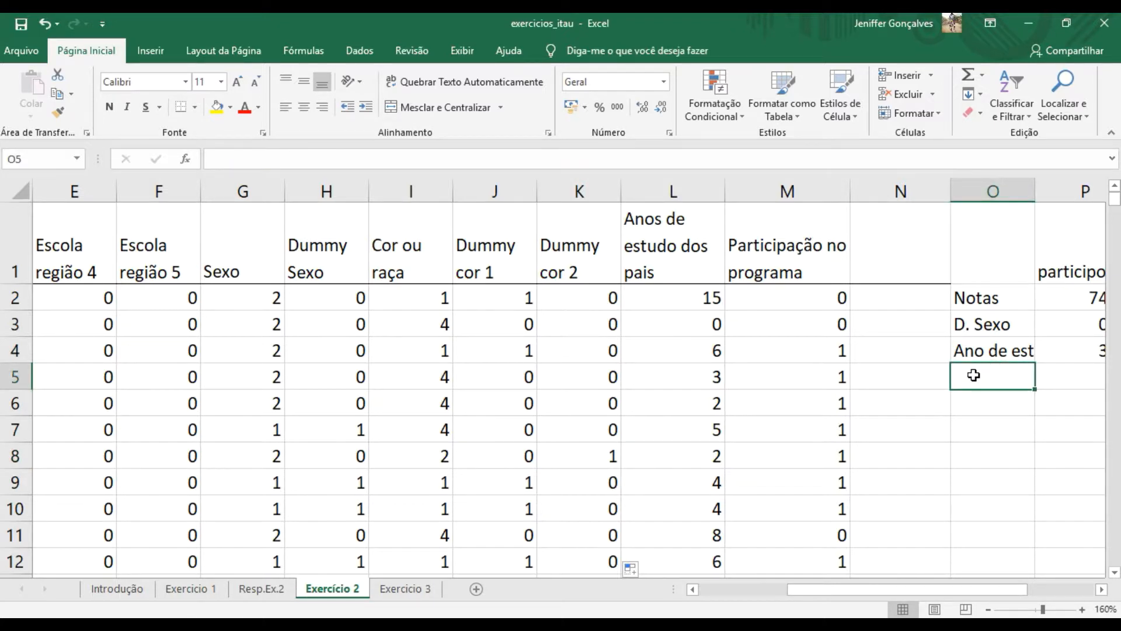
{"action": "type", "text": "D."}
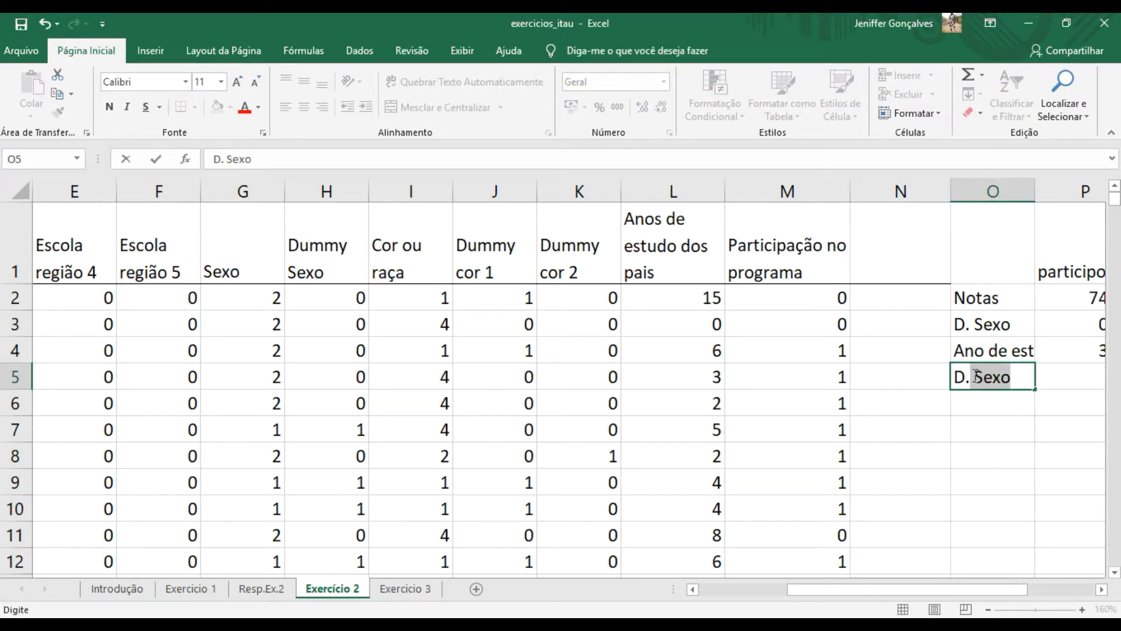
{"action": "key", "text": "BackSpace"}
{"action": "key", "text": "BackSpace"}
{"action": "type", "text": "Cor 1"}
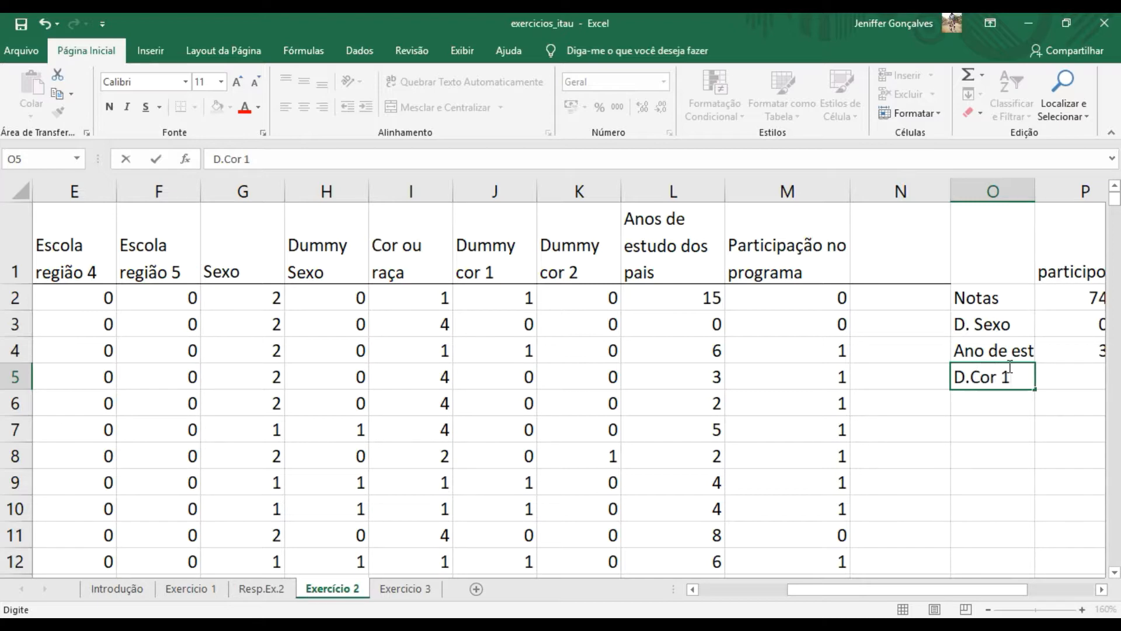
{"action": "left_click", "coordinate": [1049, 369]}
Copy the P4 average formula into P5 and change its averaging range to the Dummy cor 1 column, $J$2:$J$411.
{"action": "left_click", "coordinate": [1056, 356]}
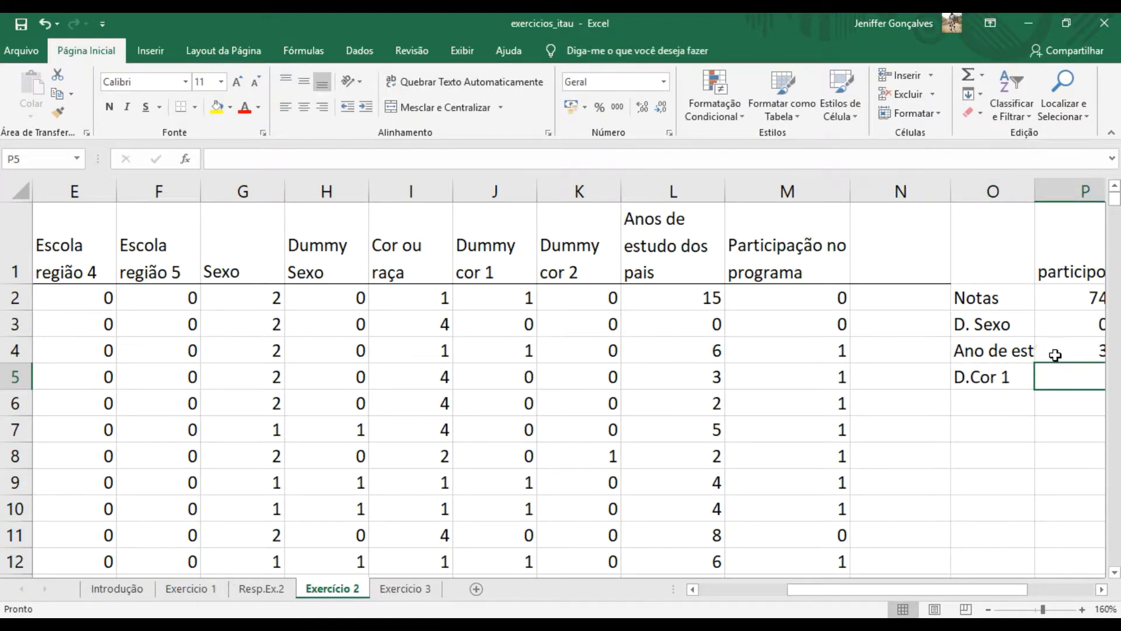
{"action": "left_click_drag", "start_coordinate": [890, 591], "coordinate": [956, 591]}
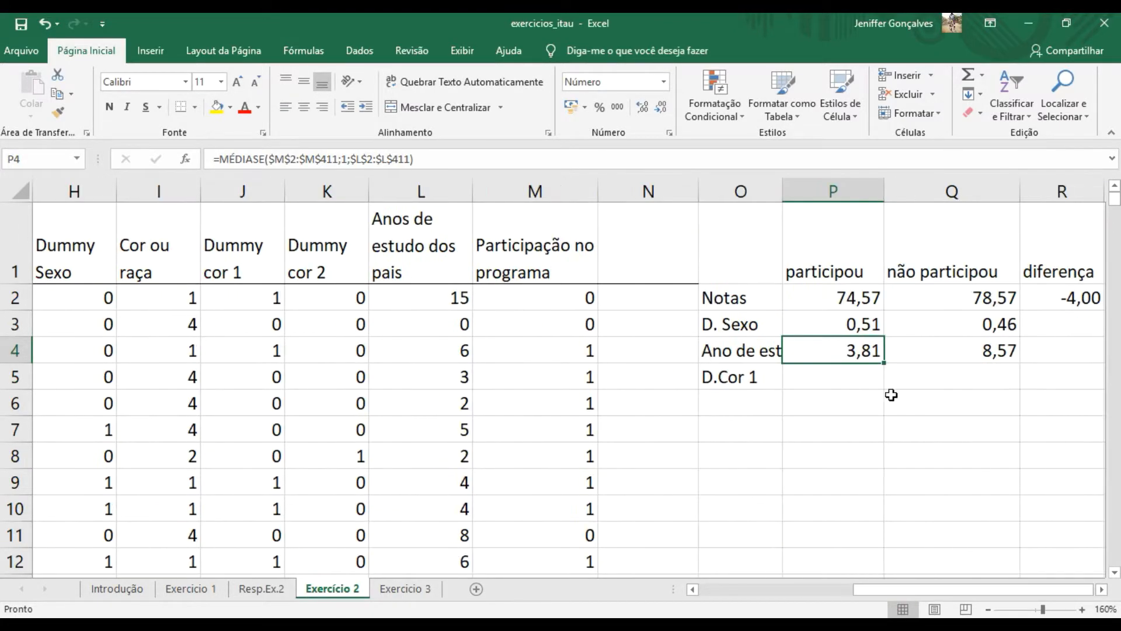
{"action": "left_click_drag", "start_coordinate": [884, 363], "coordinate": [882, 380]}
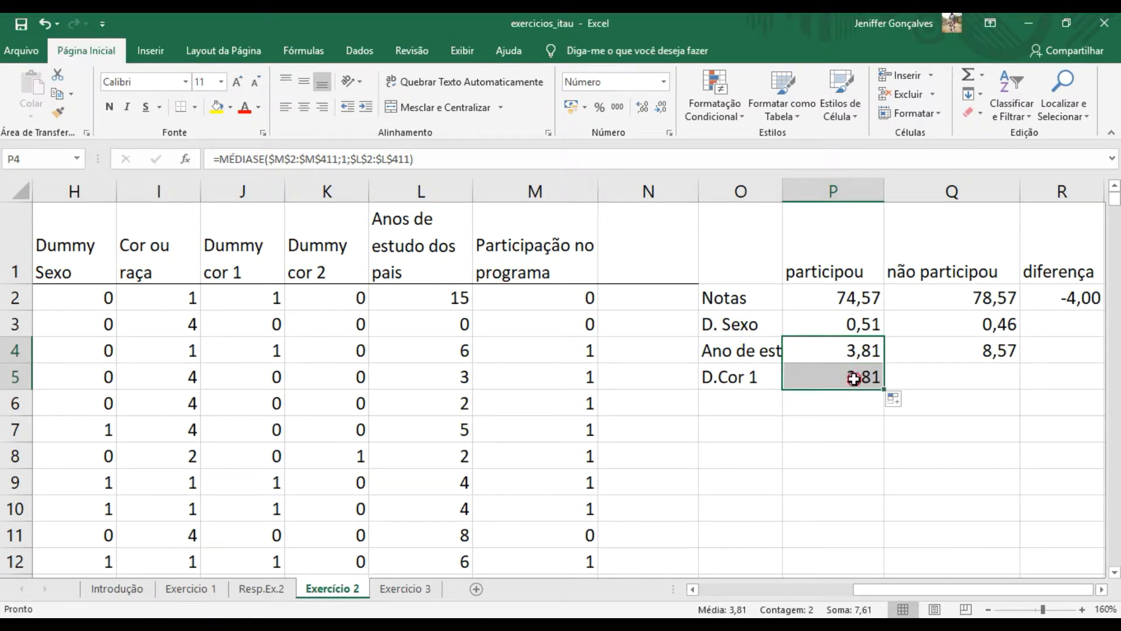
{"action": "double_click", "coordinate": [856, 381]}
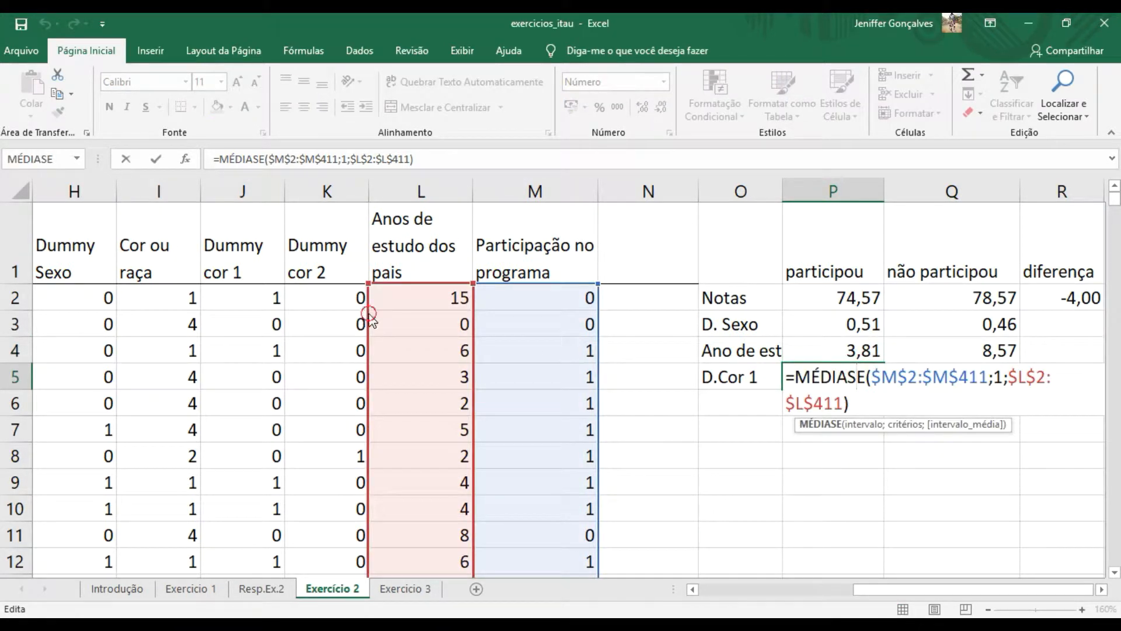
{"action": "left_click_drag", "start_coordinate": [368, 316], "coordinate": [218, 319]}
{"action": "key", "text": "Return"}
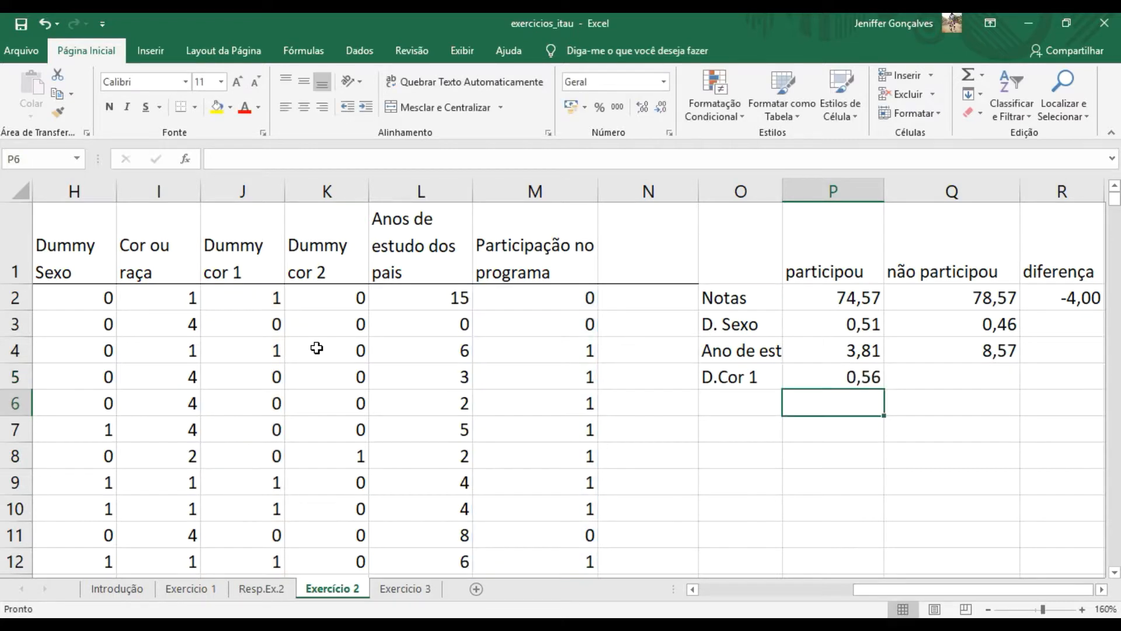
Copy the P5 formula into Q5 and change its criterion to 0 to average Dummy cor 1 for non-participants.
{"action": "left_click", "coordinate": [882, 377]}
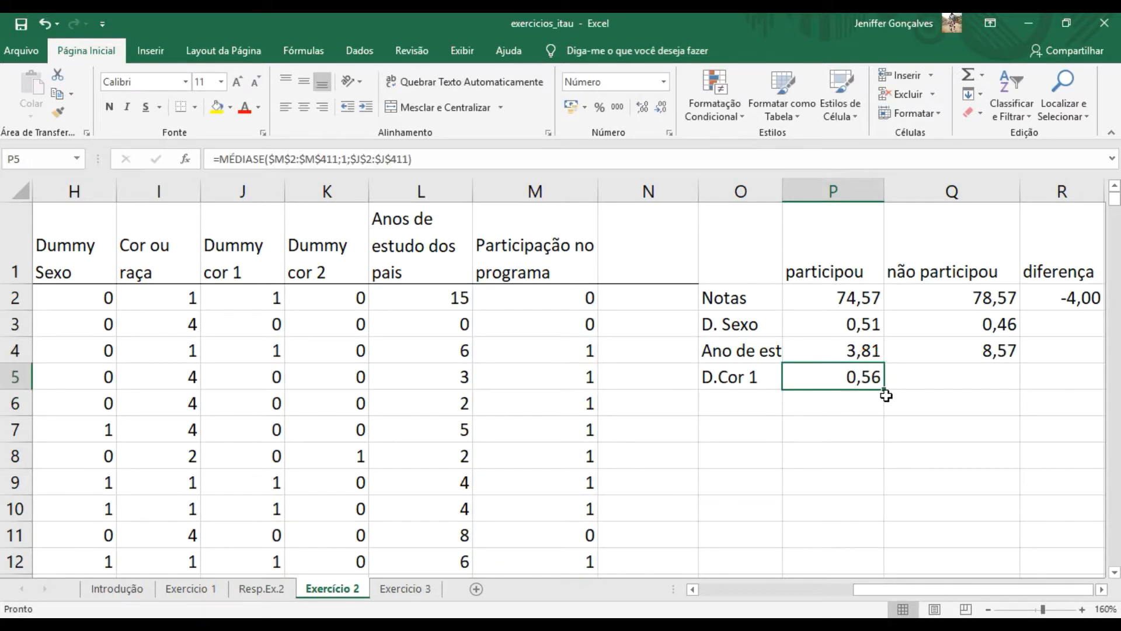
{"action": "left_click_drag", "start_coordinate": [885, 390], "coordinate": [997, 377]}
{"action": "left_click", "coordinate": [1002, 379]}
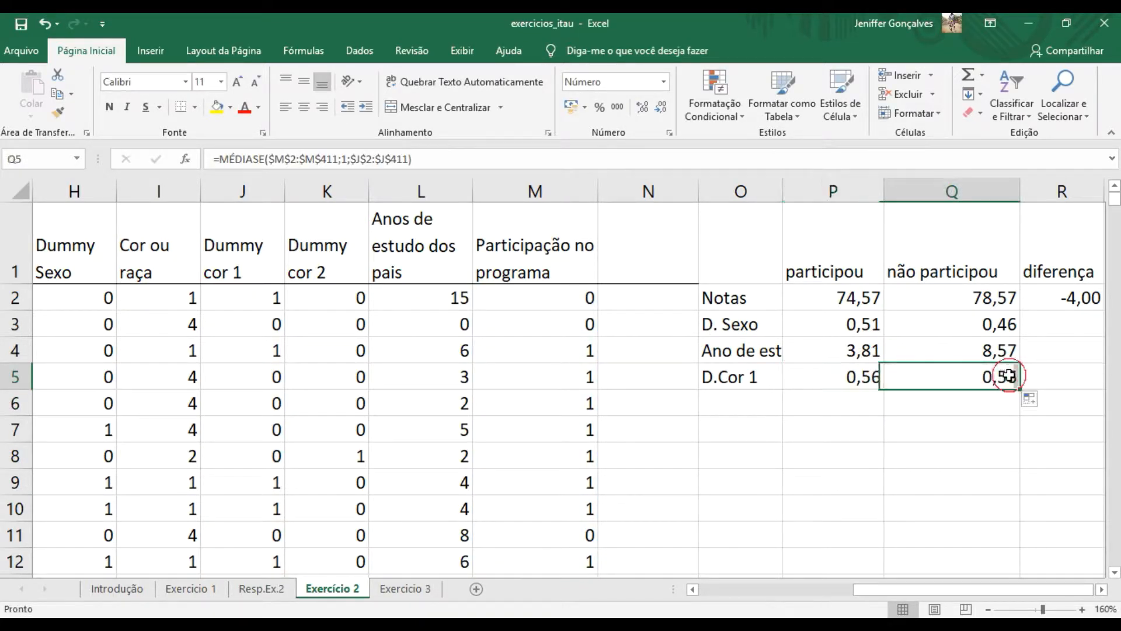
{"action": "double_click", "coordinate": [1004, 379]}
{"action": "left_click", "coordinate": [889, 403]}
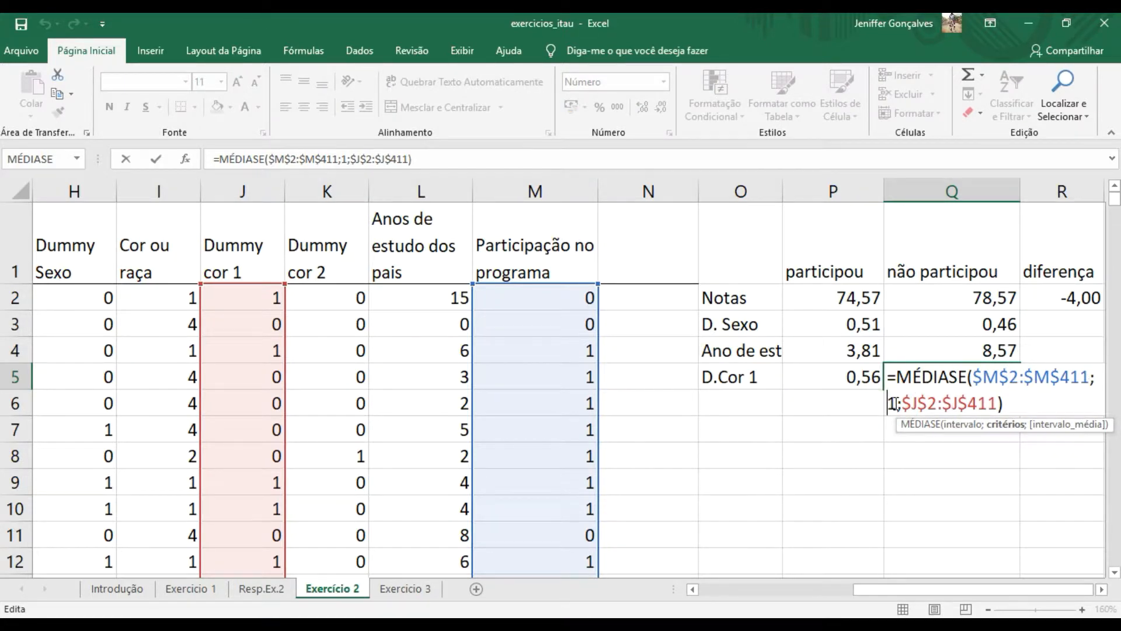
{"action": "key", "text": "Delete"}
{"action": "type", "text": "0"}
{"action": "key", "text": "Return"}
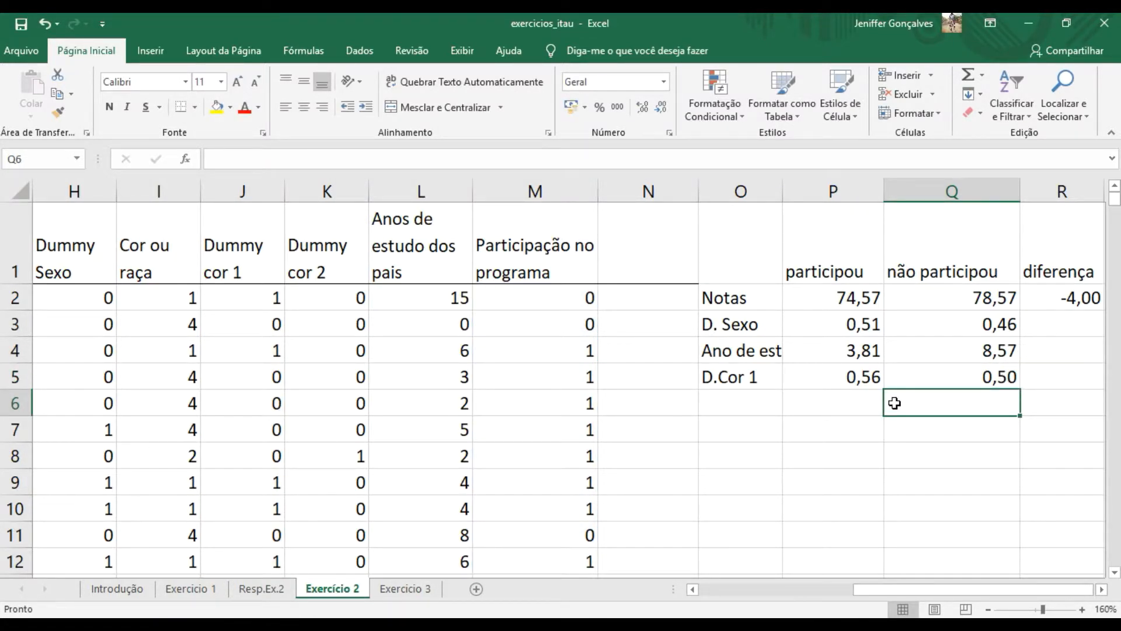
{"action": "left_click", "coordinate": [868, 378]}
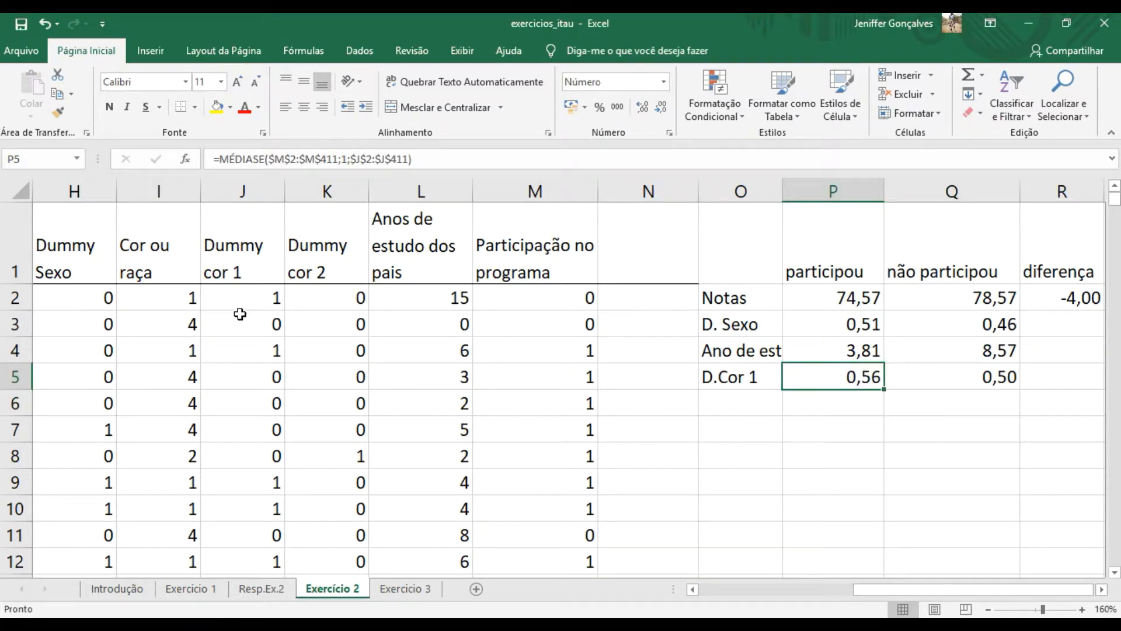
{"action": "left_click", "coordinate": [945, 275]}
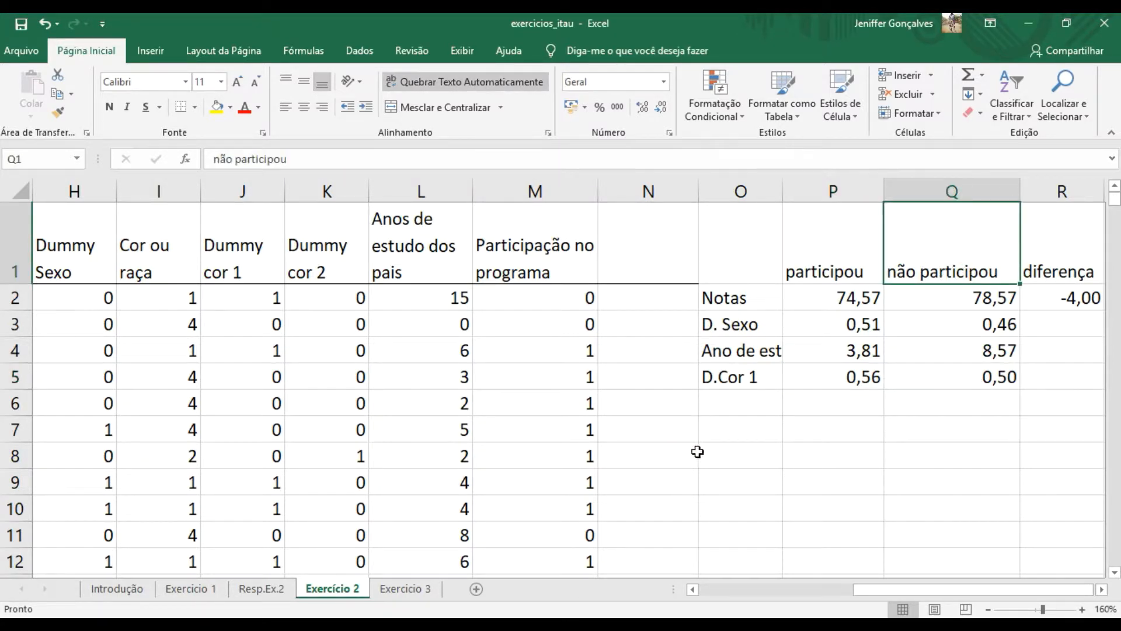
Add the row label "D.Cor 2" in O6 of the comparison table.
{"action": "left_click", "coordinate": [750, 402]}
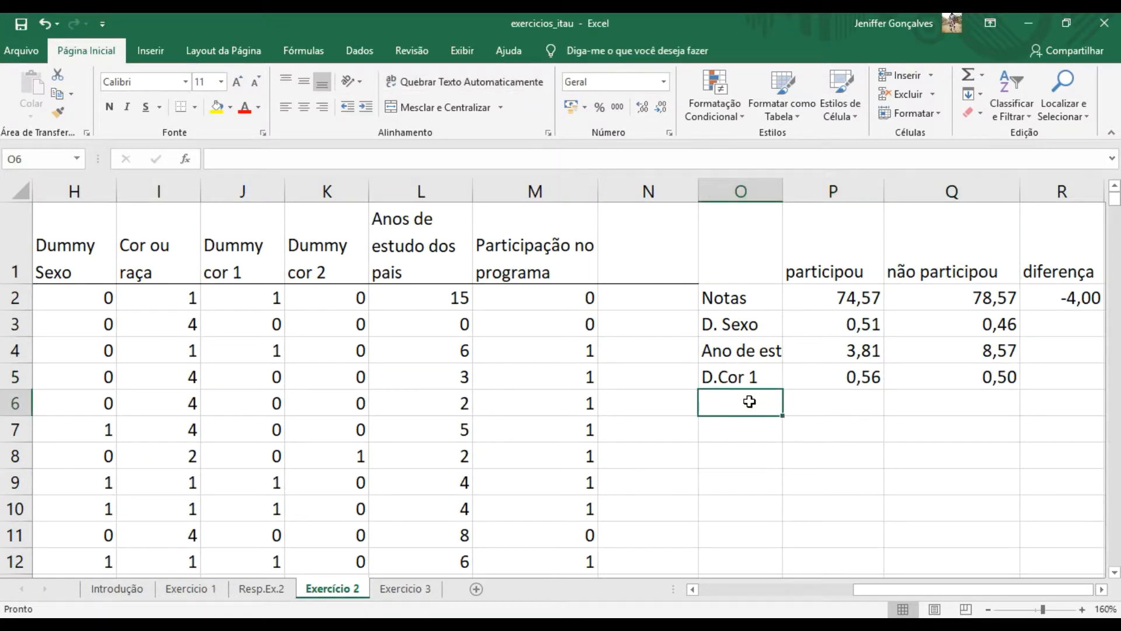
{"action": "type", "text": "D"}
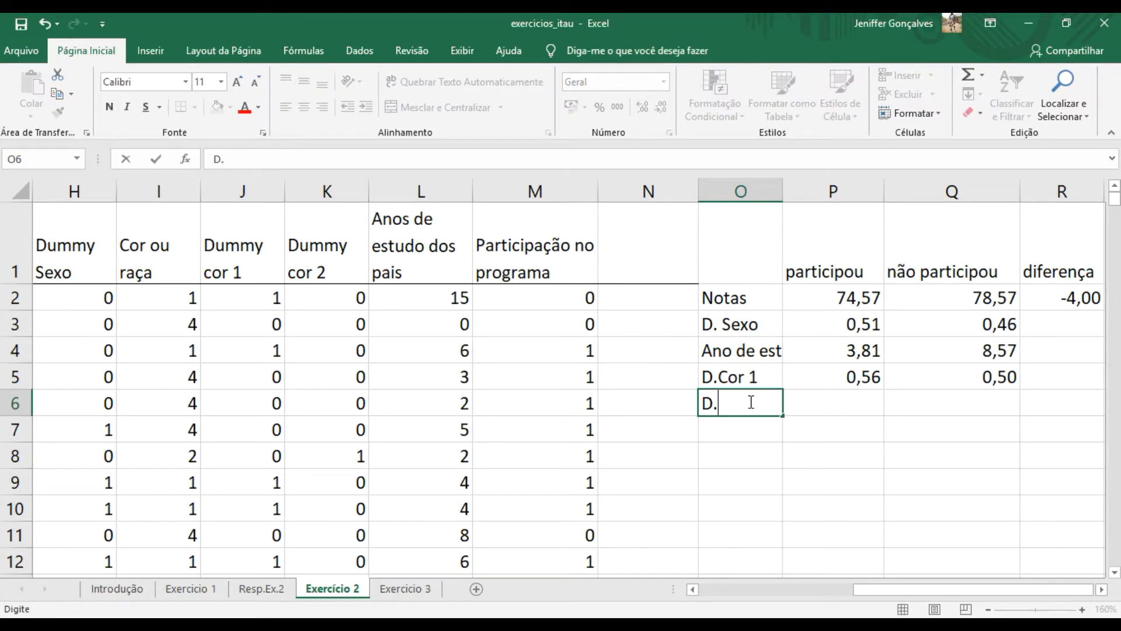
{"action": "type", "text": ".C"}
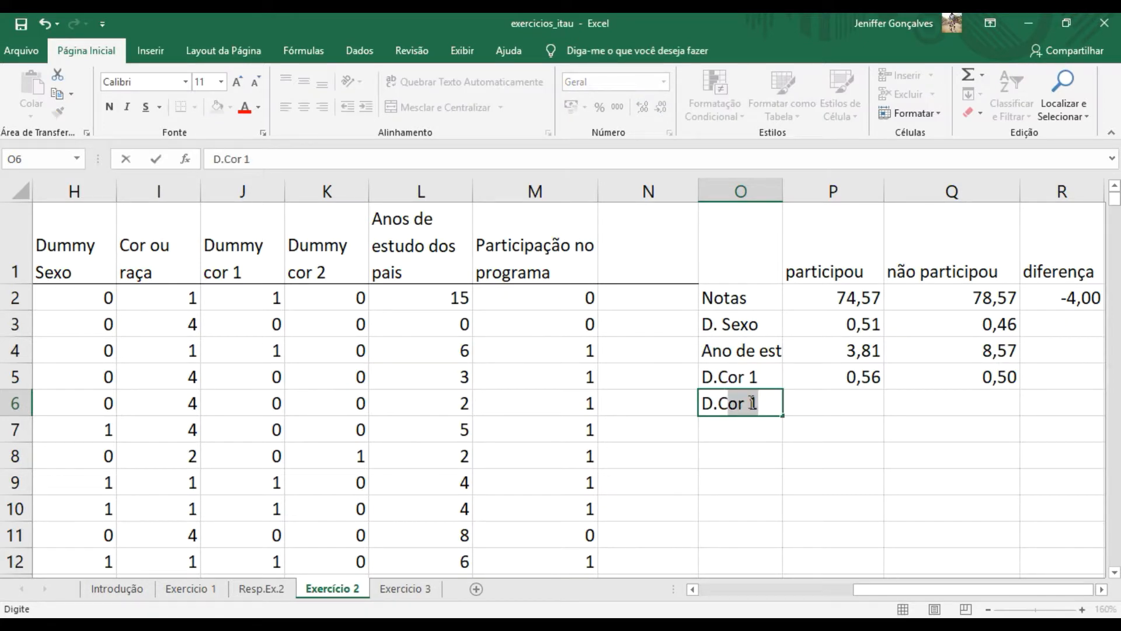
{"action": "type", "text": "or 2"}
{"action": "left_click", "coordinate": [824, 405]}
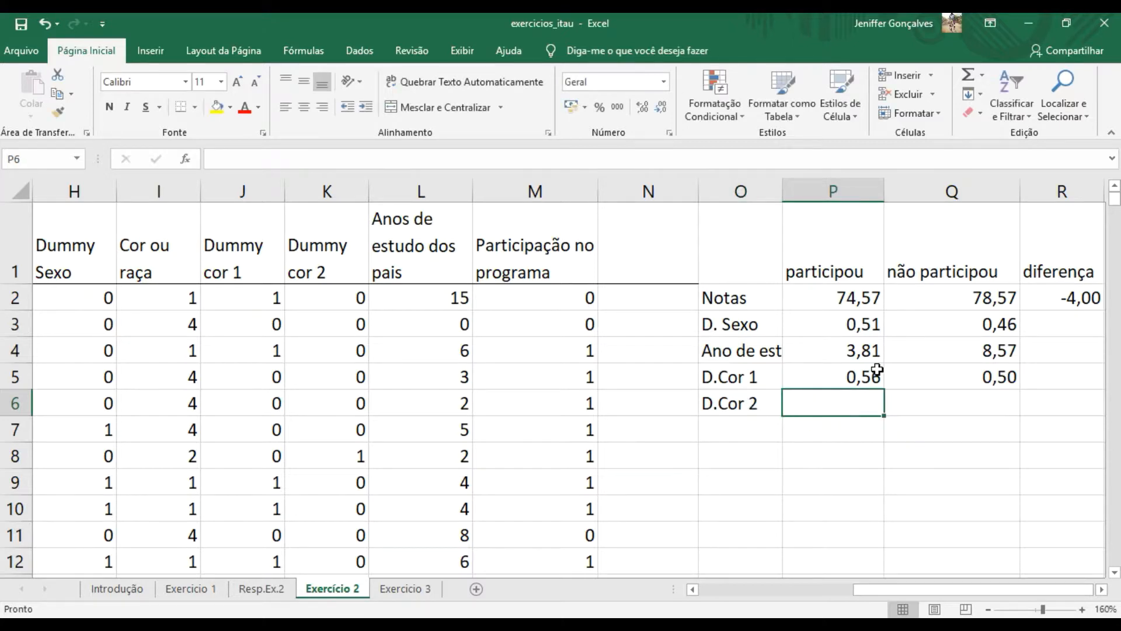
Copy the P5 average formula into P6 and change its averaging range to the Dummy cor 2 column, $K$2:$K$411.
{"action": "left_click", "coordinate": [876, 373]}
{"action": "left_click_drag", "start_coordinate": [885, 390], "coordinate": [876, 412]}
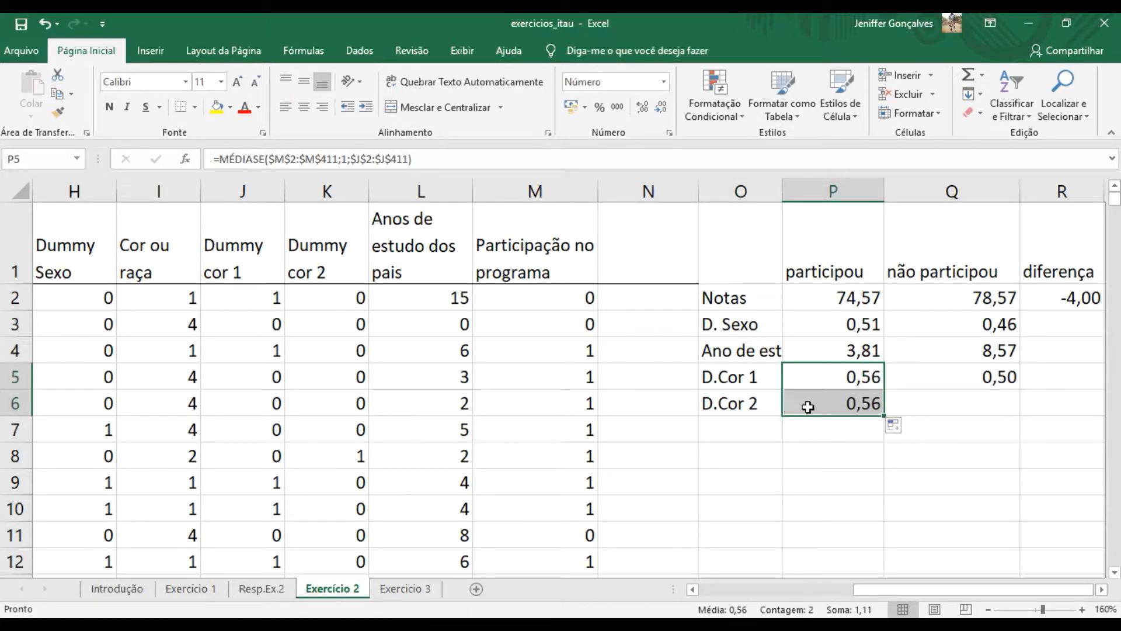
{"action": "double_click", "coordinate": [858, 403]}
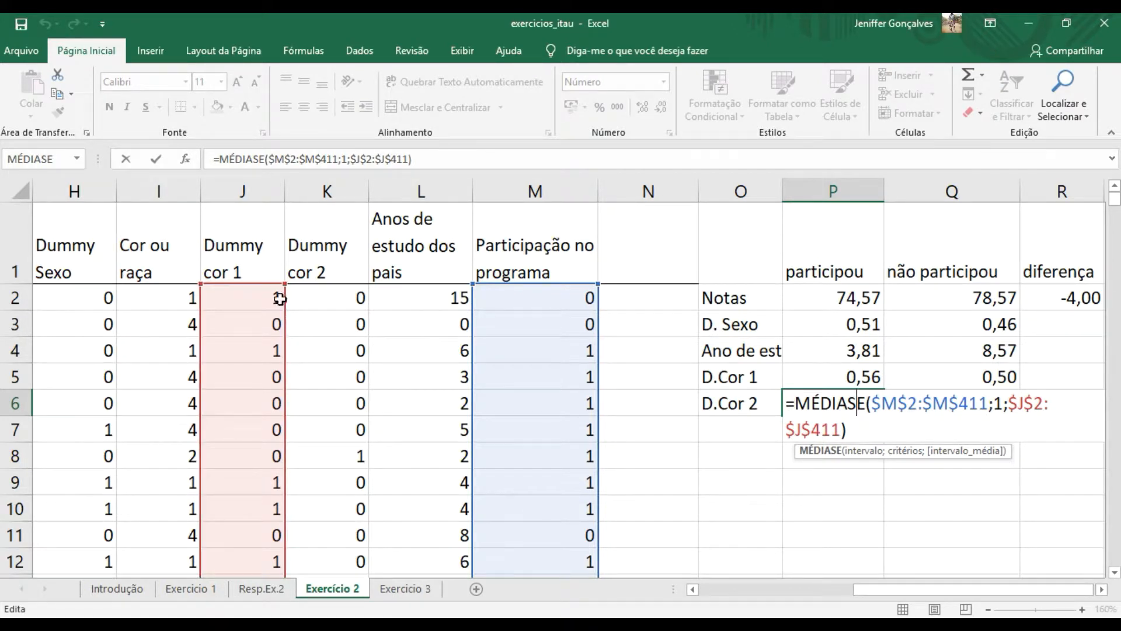
{"action": "left_click_drag", "start_coordinate": [292, 304], "coordinate": [296, 300]}
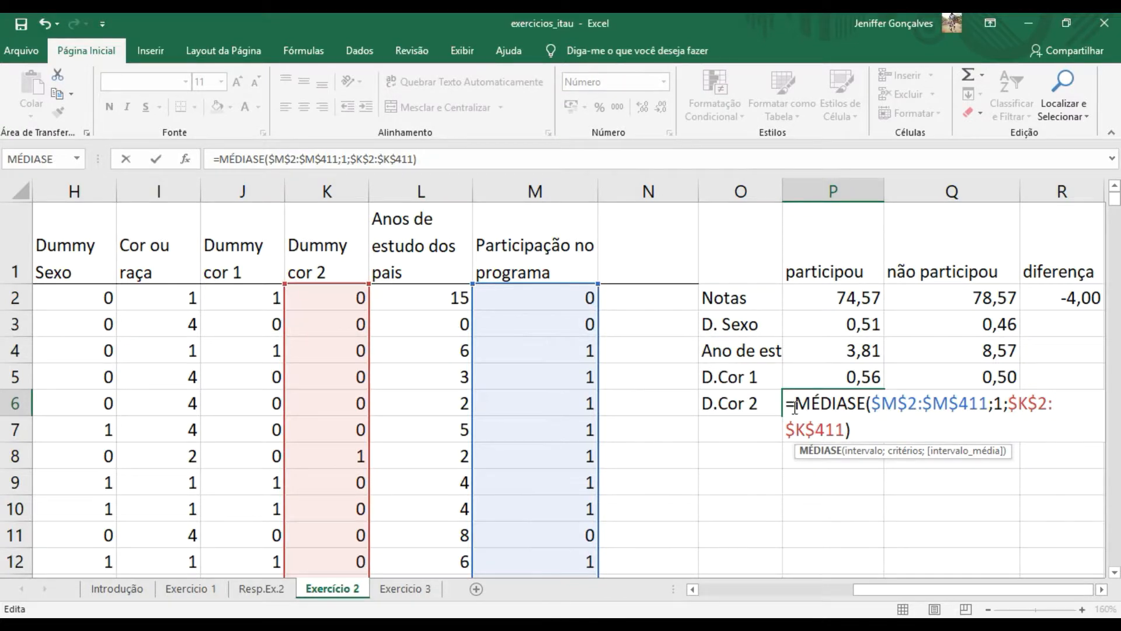
{"action": "key", "text": "Return"}
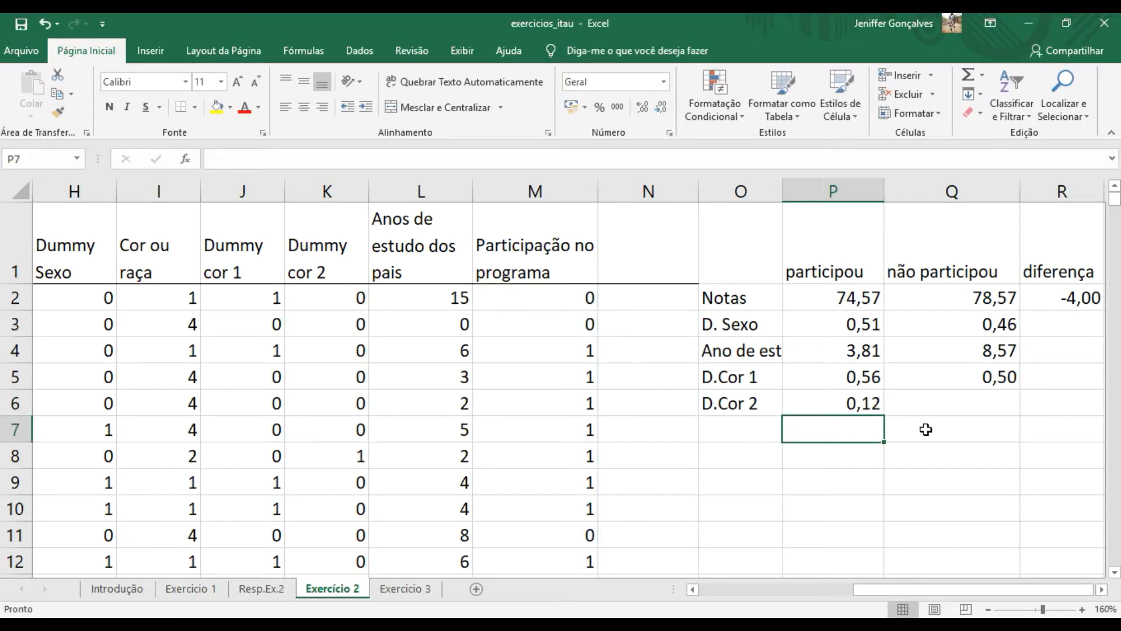
Copy the P6 formula into Q6 and change its criterion to 0 to average Dummy cor 2 for non-participants.
{"action": "left_click", "coordinate": [872, 407]}
{"action": "left_click_drag", "start_coordinate": [884, 417], "coordinate": [1021, 415]}
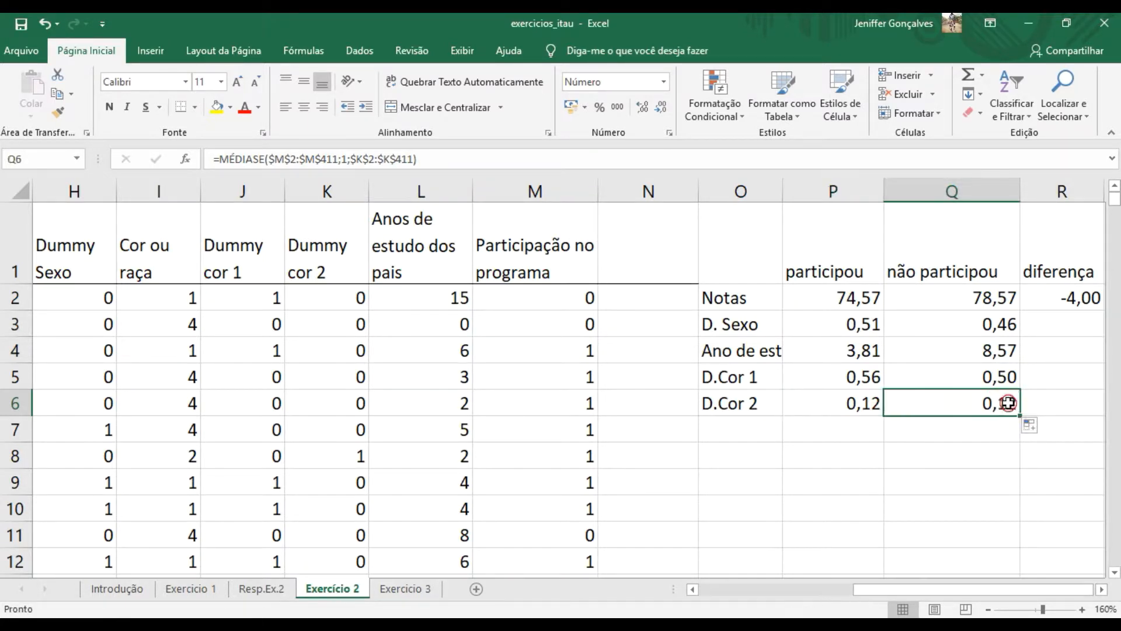
{"action": "double_click", "coordinate": [1014, 404]}
{"action": "left_click", "coordinate": [895, 431]}
{"action": "key", "text": "BackSpace"}
{"action": "type", "text": "0"}
{"action": "key", "text": "Return"}
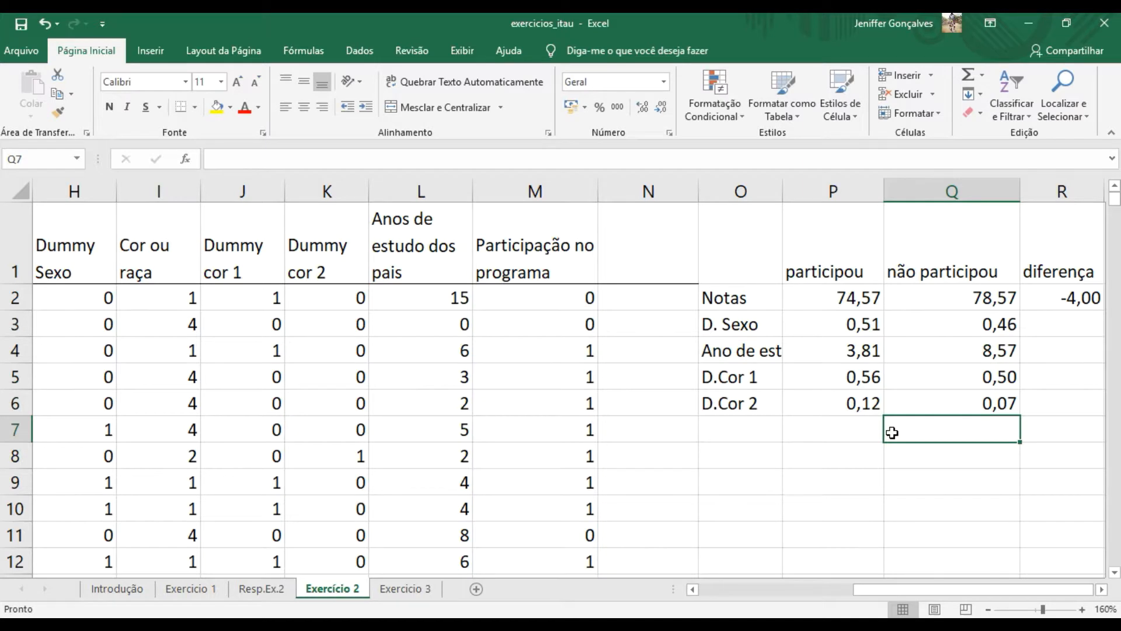
{"action": "left_click", "coordinate": [722, 406]}
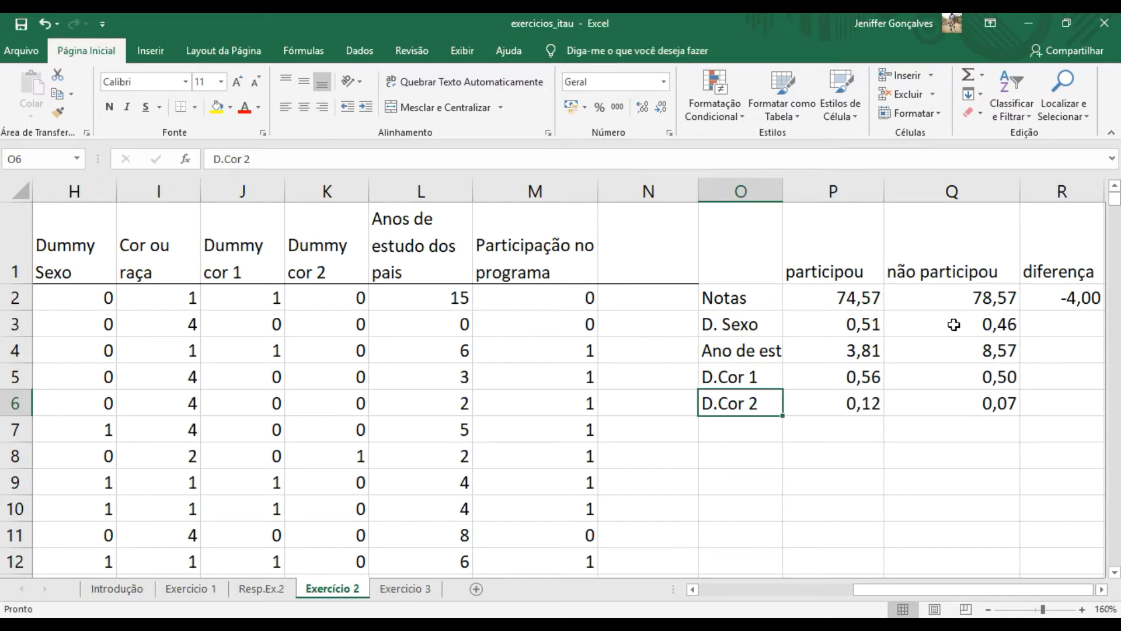
Add the row label "Cor 4" in O7 of the comparison table.
{"action": "left_click", "coordinate": [1001, 402]}
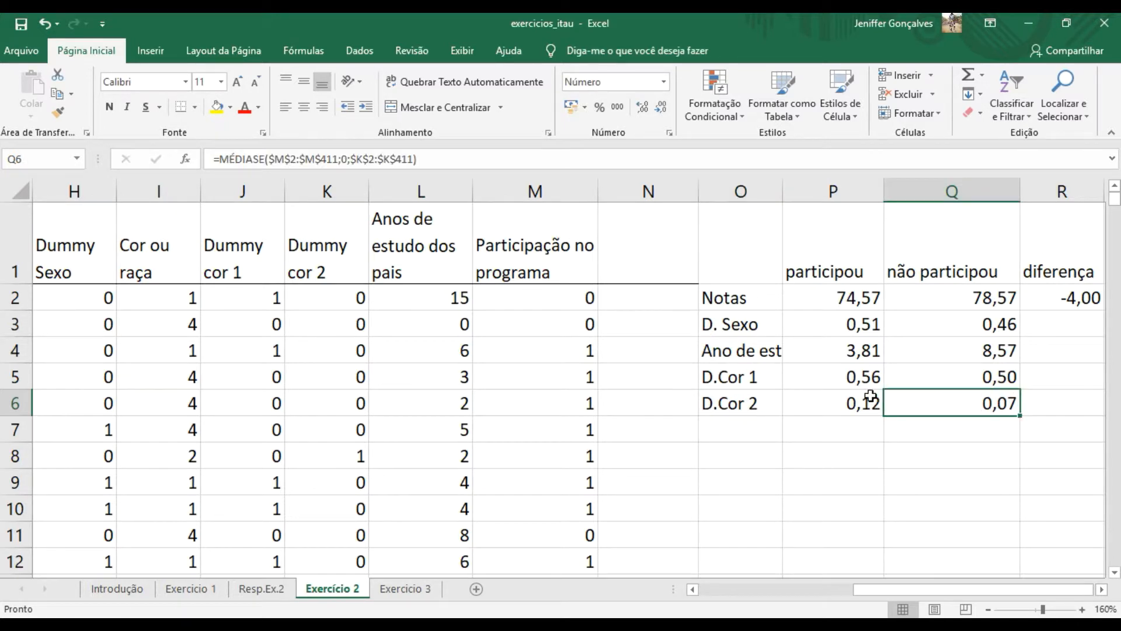
{"action": "left_click", "coordinate": [735, 423]}
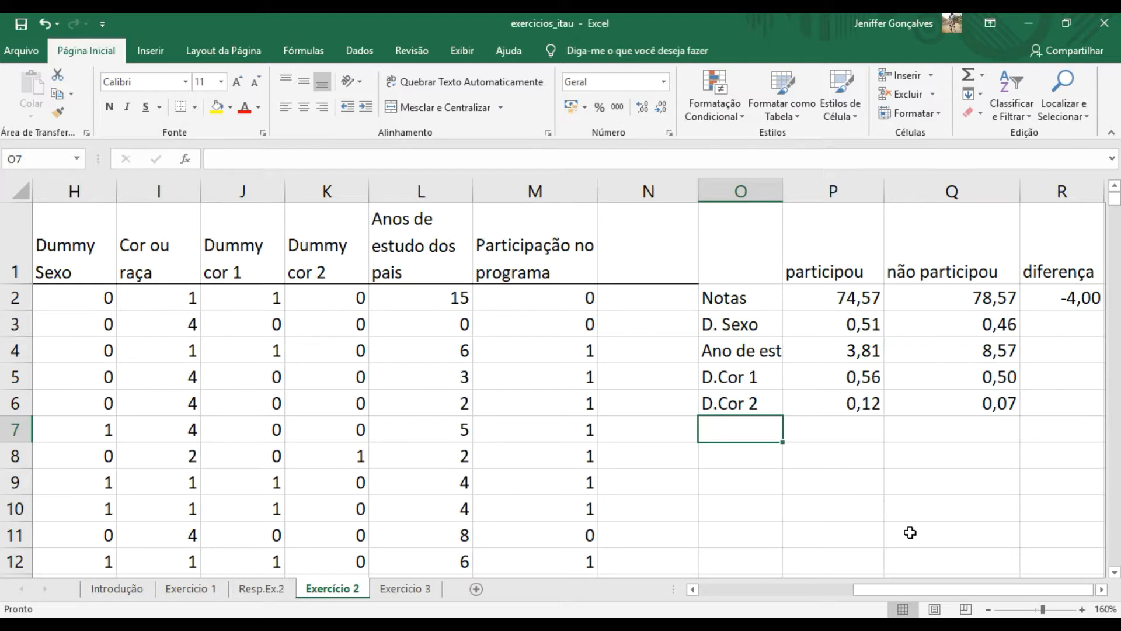
{"action": "type", "text": "Cor 4"}
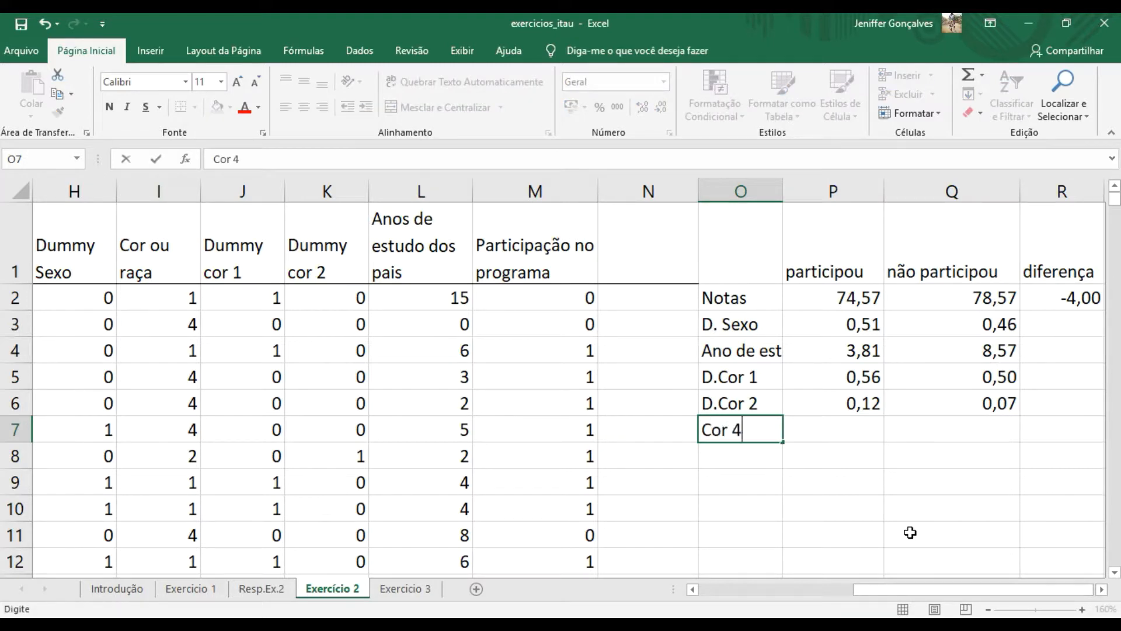
Enter the formula =1-P5-P6 in P7 to calculate the Cor 4 share for participants.
{"action": "left_click", "coordinate": [841, 428]}
{"action": "type", "text": "="}
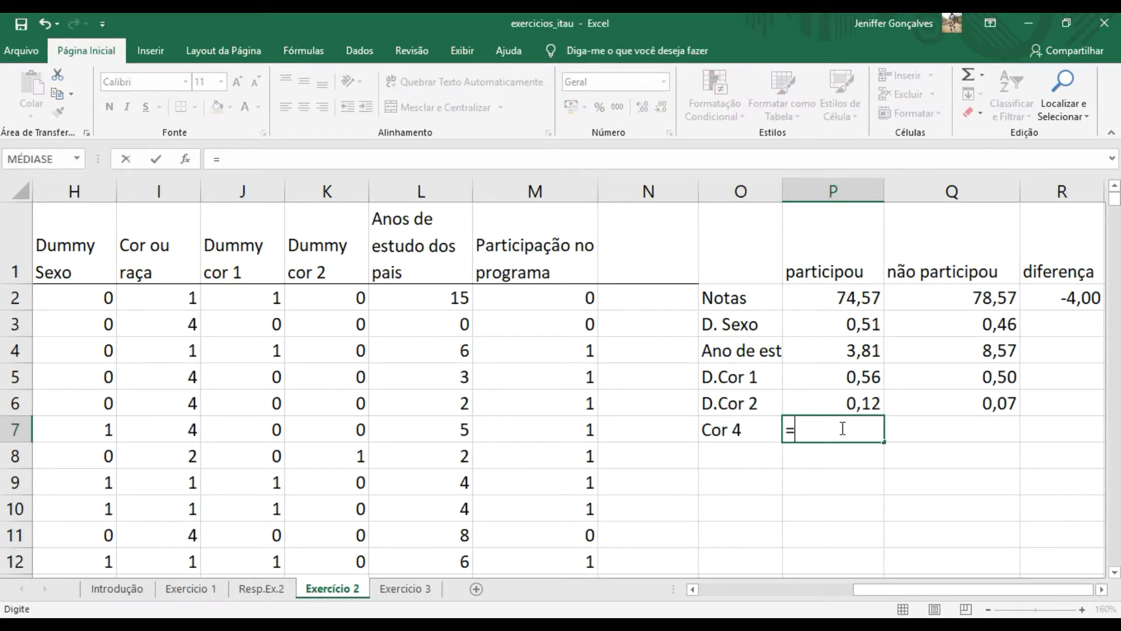
{"action": "type", "text": "1-"}
{"action": "left_click", "coordinate": [853, 376]}
{"action": "type", "text": "-"}
{"action": "left_click", "coordinate": [864, 401]}
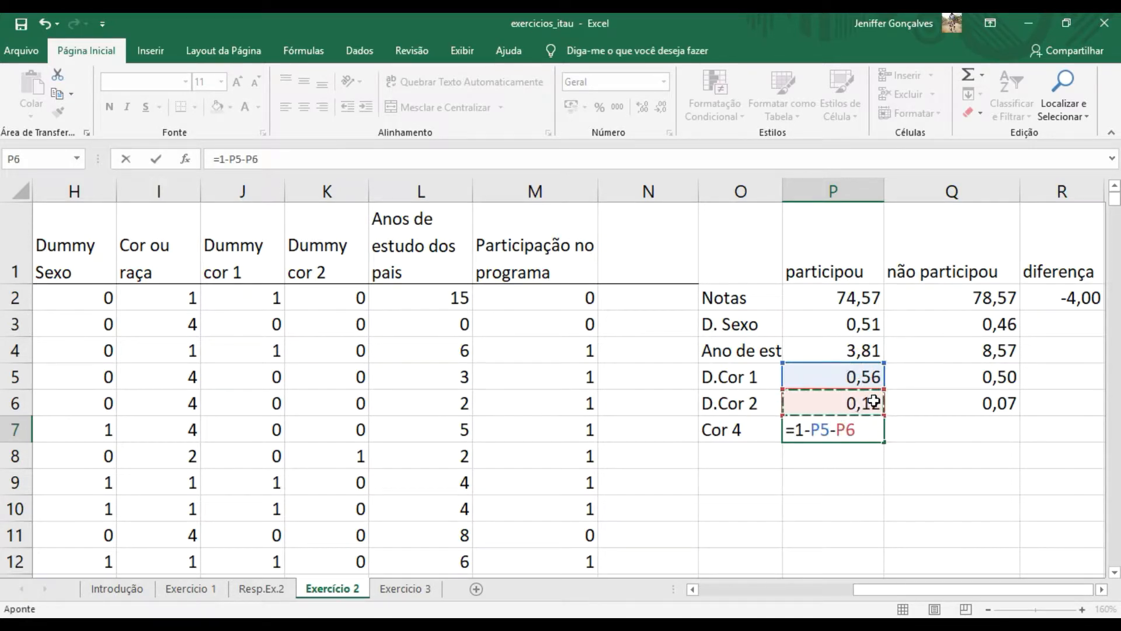
{"action": "key", "text": "Return"}
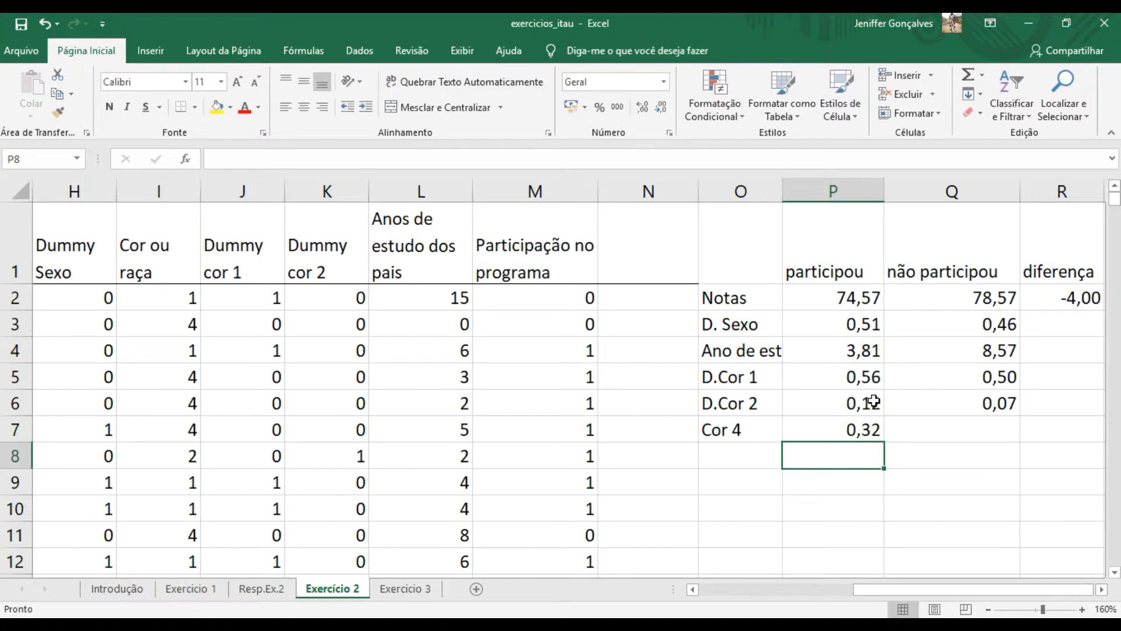
Fill the P7 formula across into Q7 for the non-participants' Cor 4 share.
{"action": "left_click", "coordinate": [879, 432]}
{"action": "left_click_drag", "start_coordinate": [933, 446], "coordinate": [1019, 446]}
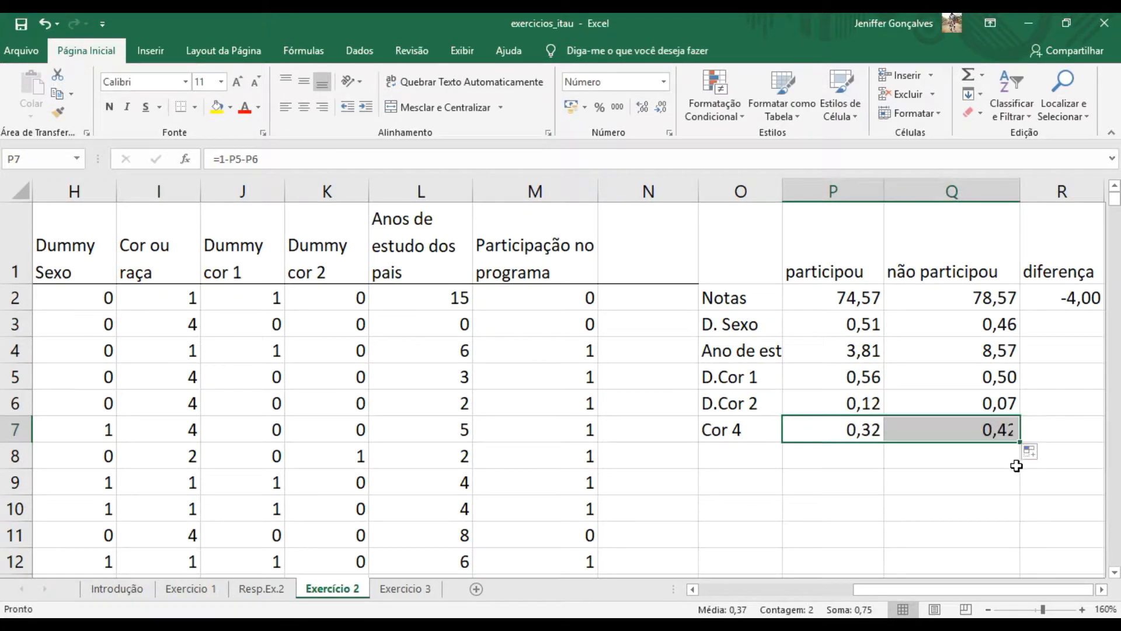
{"action": "left_click", "coordinate": [980, 435]}
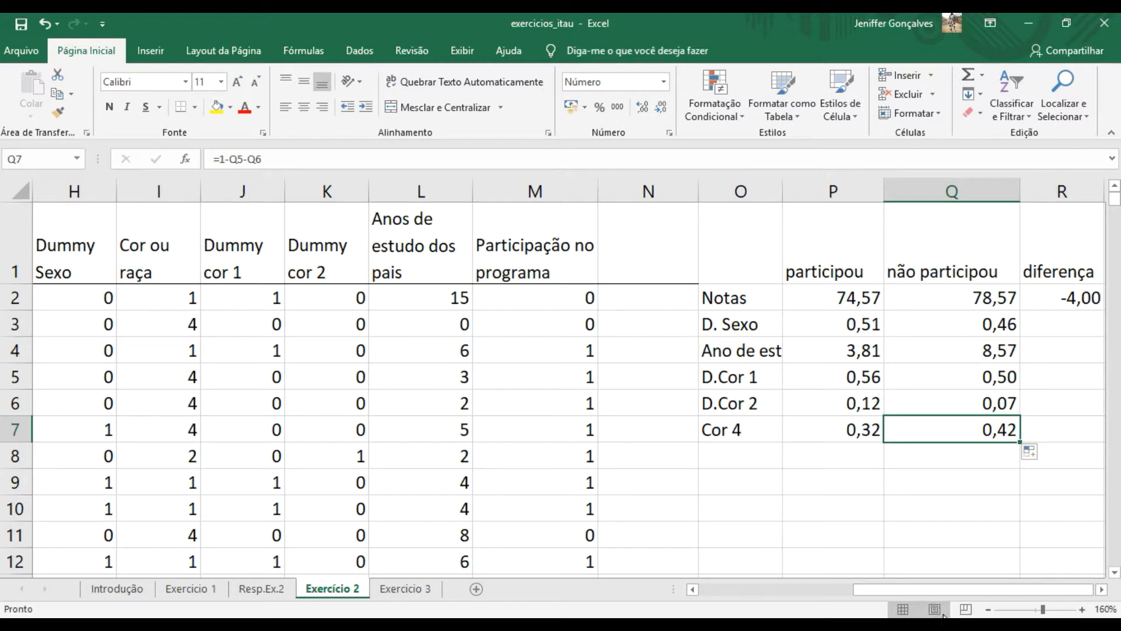
Check the Escola região column headings and add the row label "Reg 2" in O8.
{"action": "left_click_drag", "start_coordinate": [922, 591], "coordinate": [738, 586]}
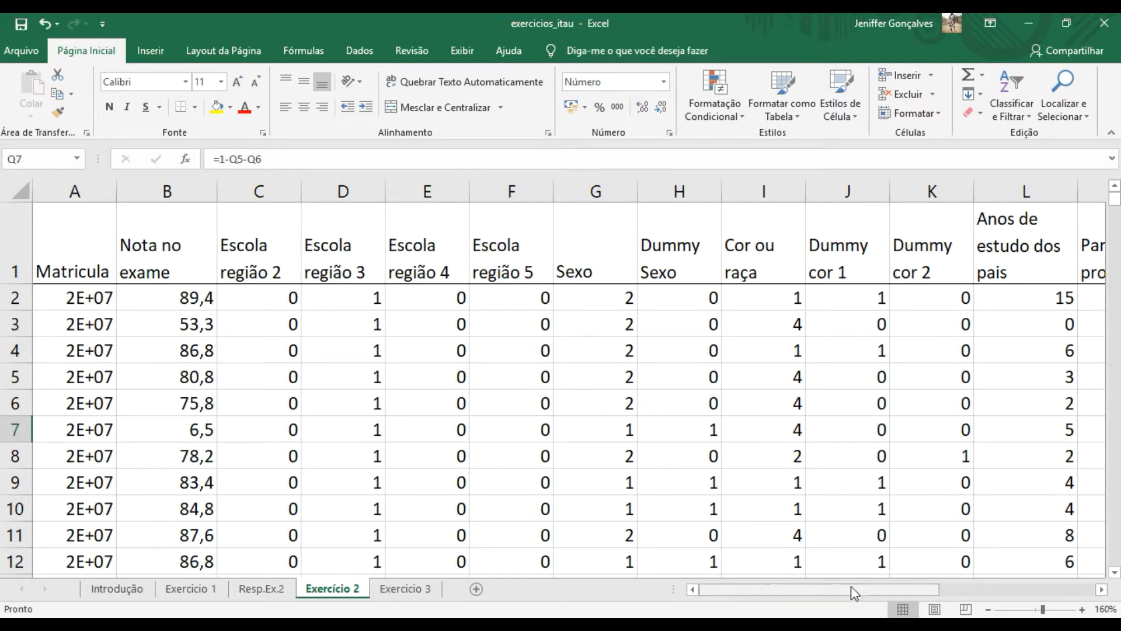
{"action": "left_click_drag", "start_coordinate": [274, 262], "coordinate": [514, 270]}
{"action": "left_click_drag", "start_coordinate": [742, 590], "coordinate": [923, 588]}
{"action": "left_click", "coordinate": [740, 462]}
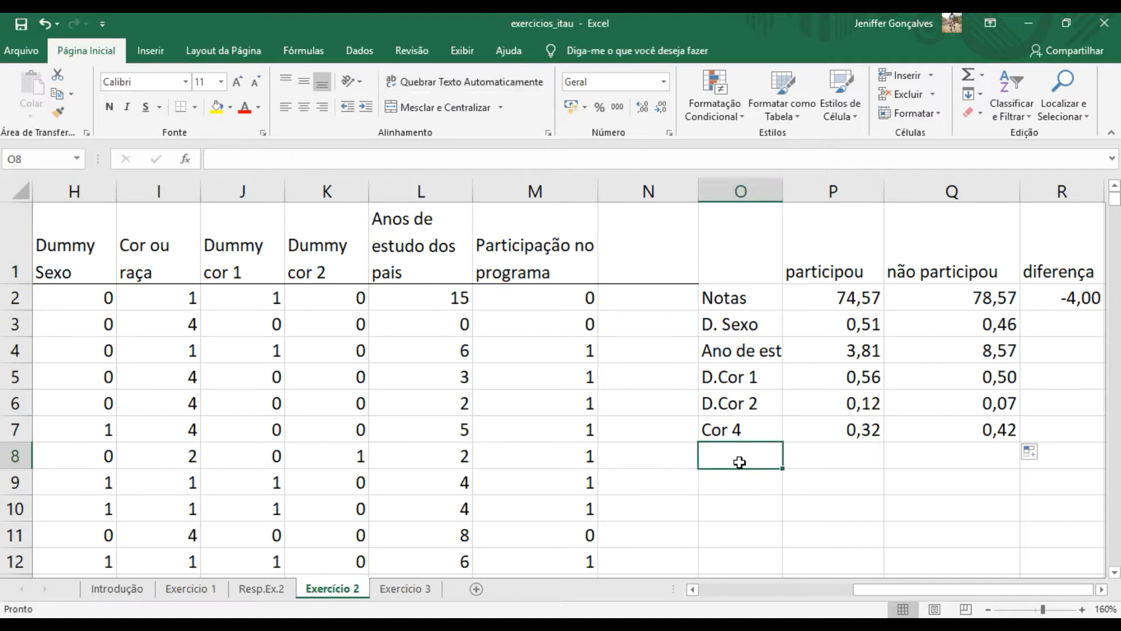
{"action": "type", "text": "Reg 2"}
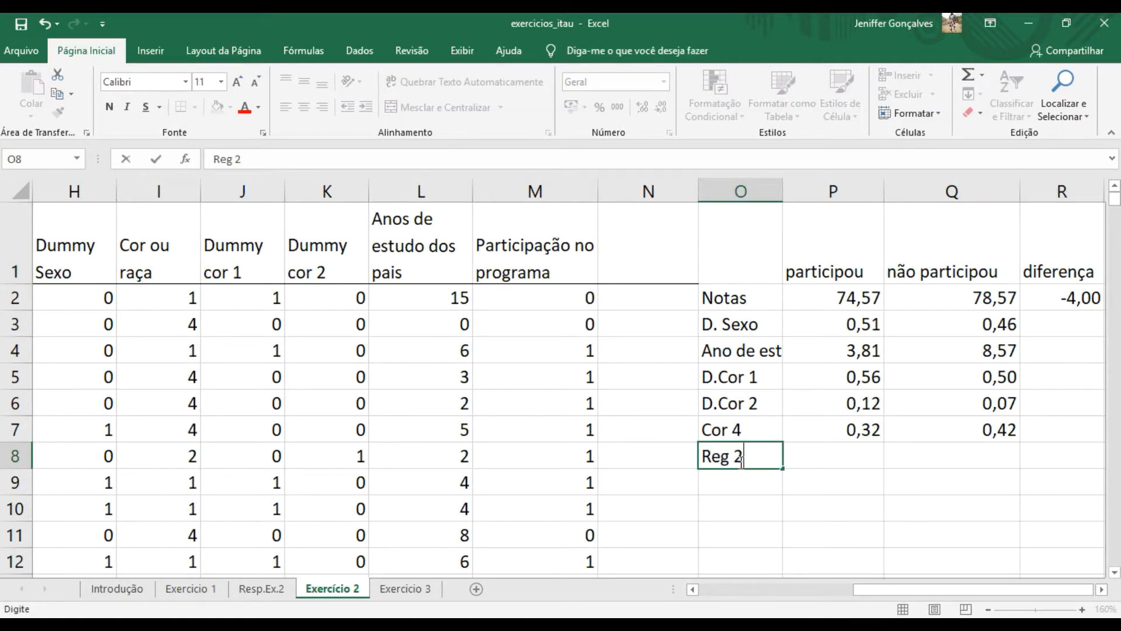
{"action": "key", "text": "Return"}
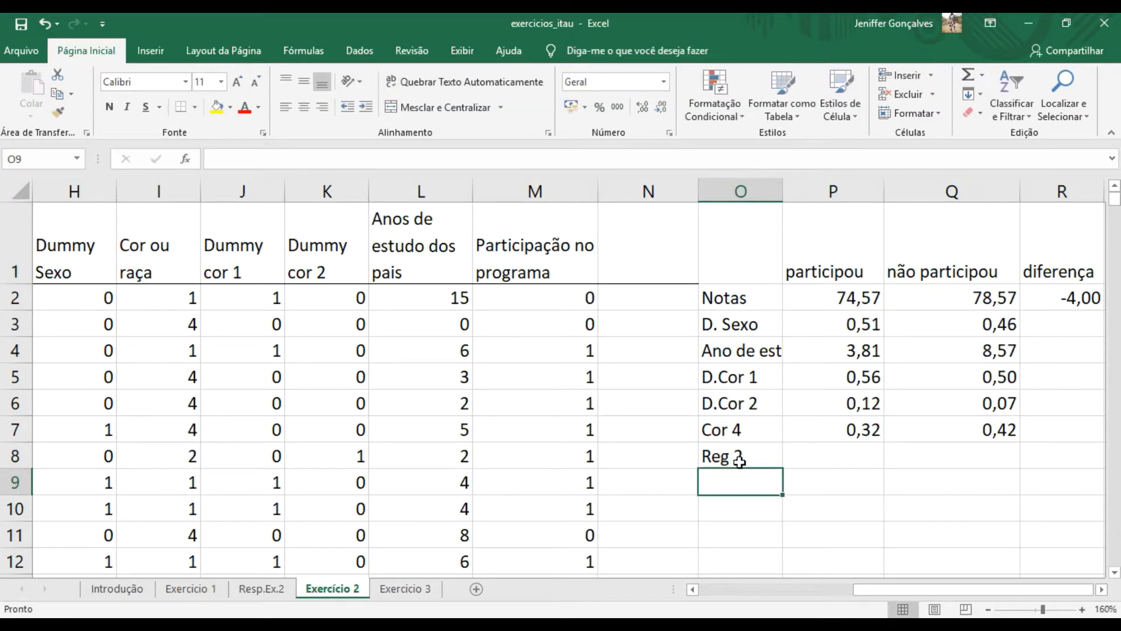
Enter the row label "Reg 3" in O9, below the Reg 2 label.
{"action": "type", "text": "Re"}
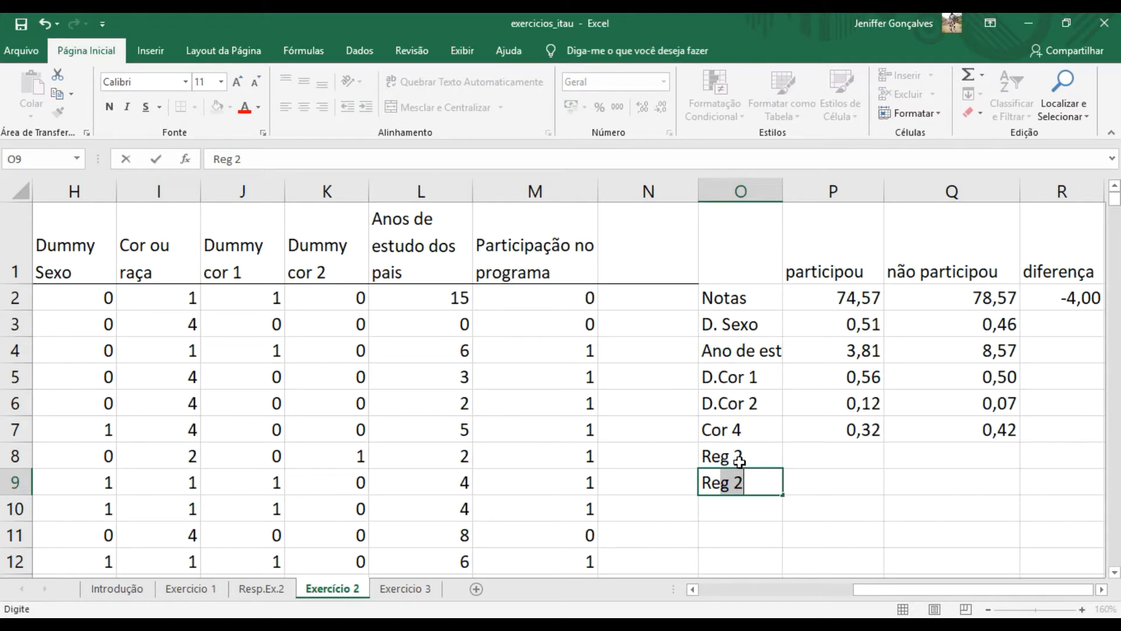
{"action": "key", "text": "Tab"}
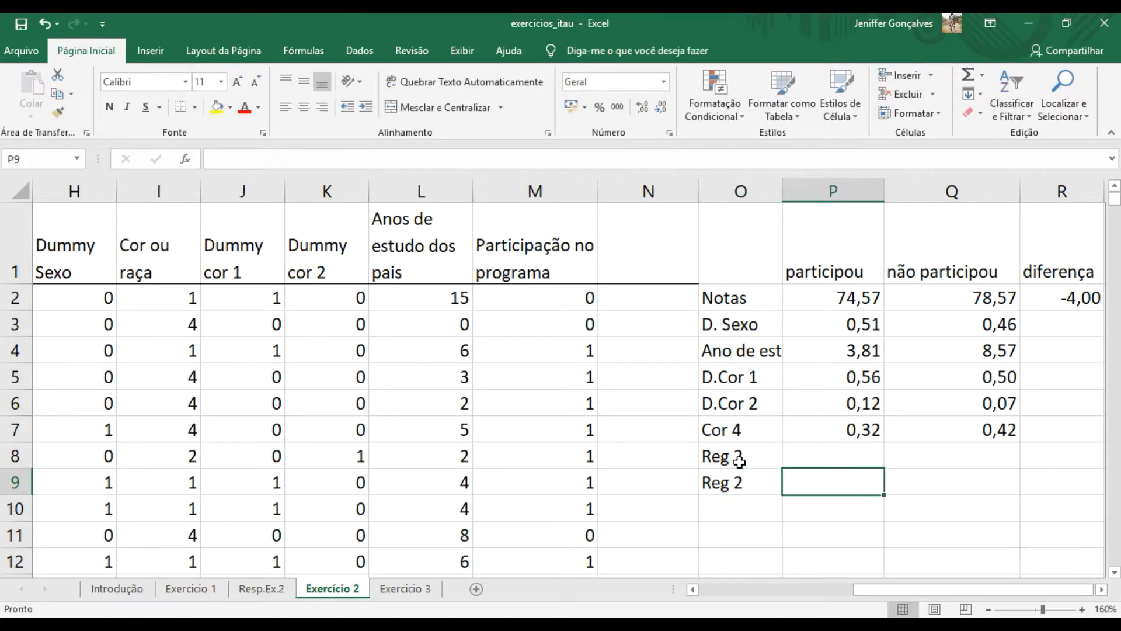
{"action": "left_click", "coordinate": [766, 486]}
{"action": "type", "text": "Re"}
{"action": "type", "text": "gi"}
{"action": "type", "text": " 3"}
{"action": "key", "text": "Return"}
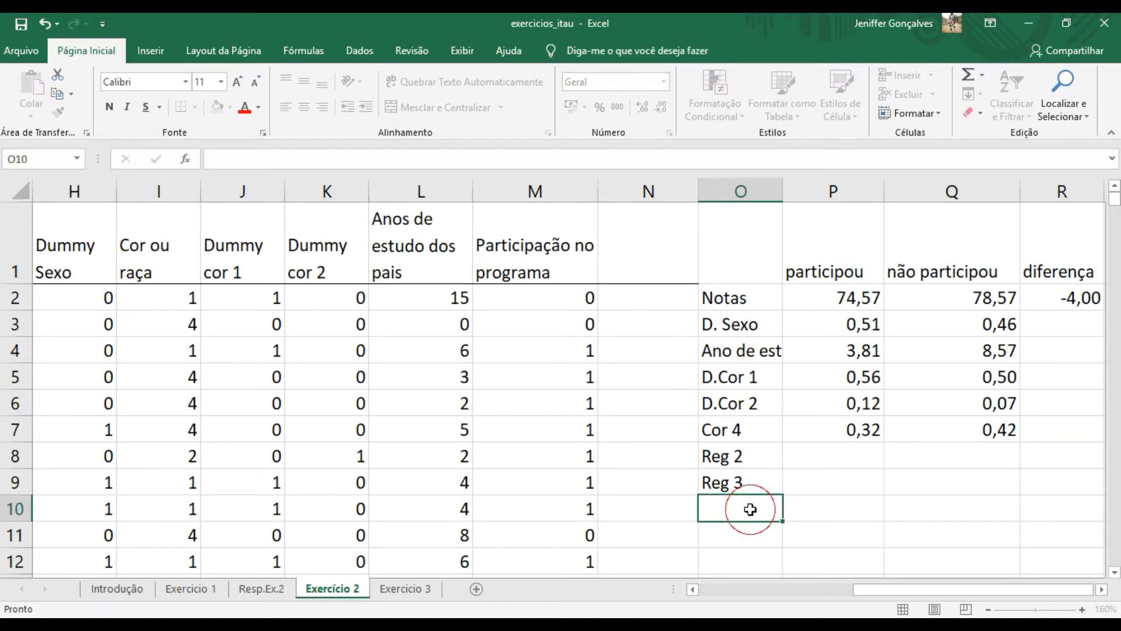
Add the row labels "Reg 4" in O10 and "Reg 5" in O11.
{"action": "type", "text": "Reg "}
{"action": "type", "text": "3"}
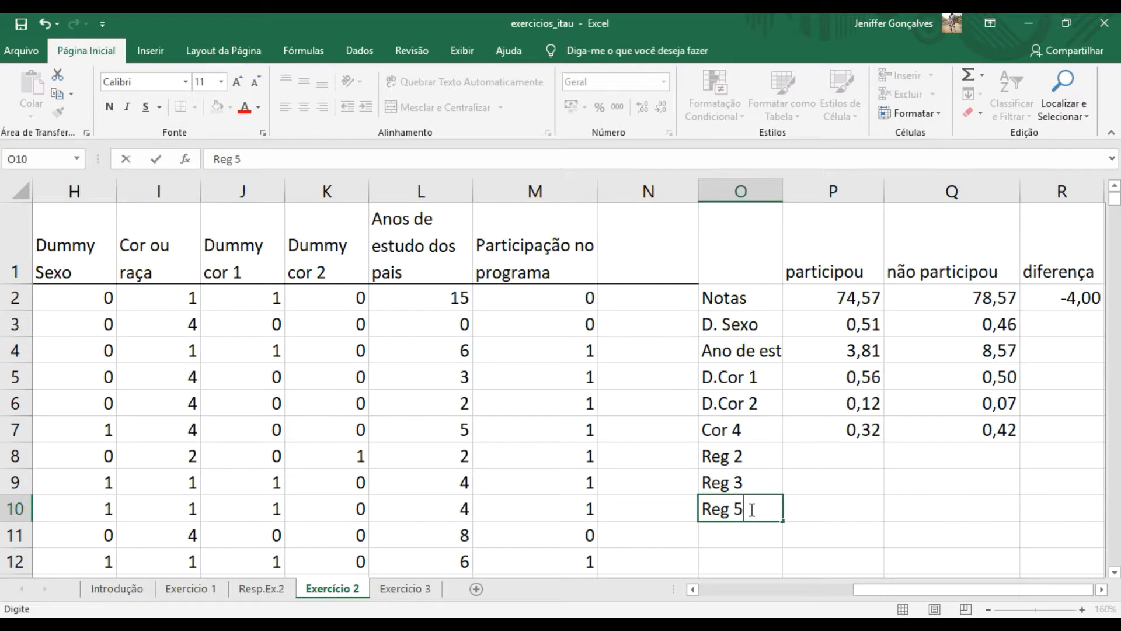
{"action": "key", "text": "BackSpace"}
{"action": "type", "text": "4"}
{"action": "key", "text": "Return"}
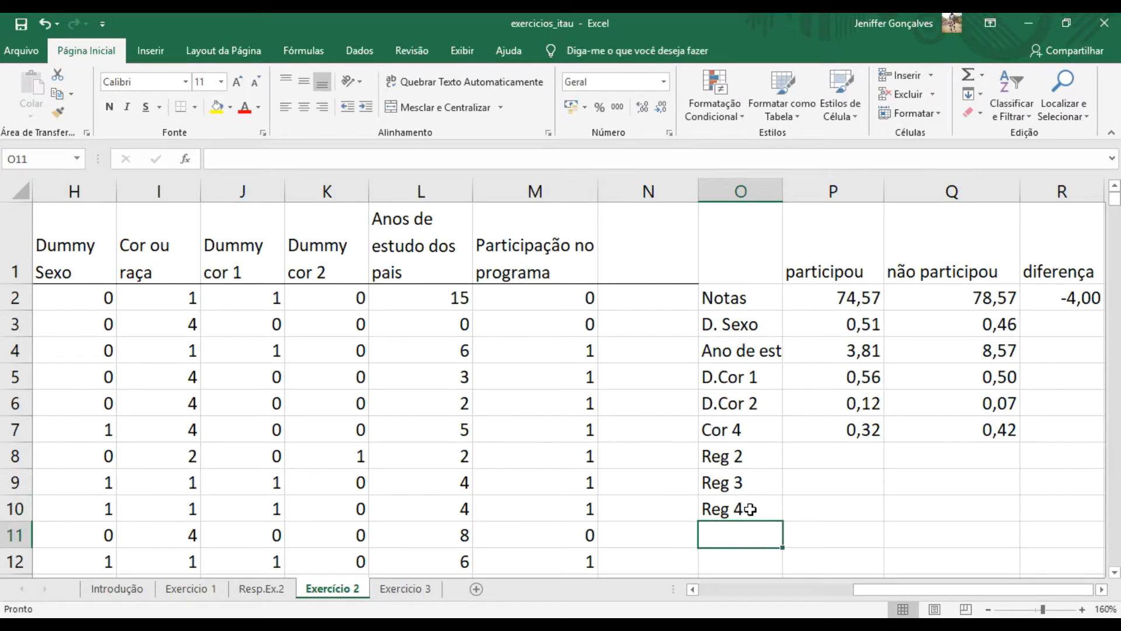
{"action": "type", "text": "Re"}
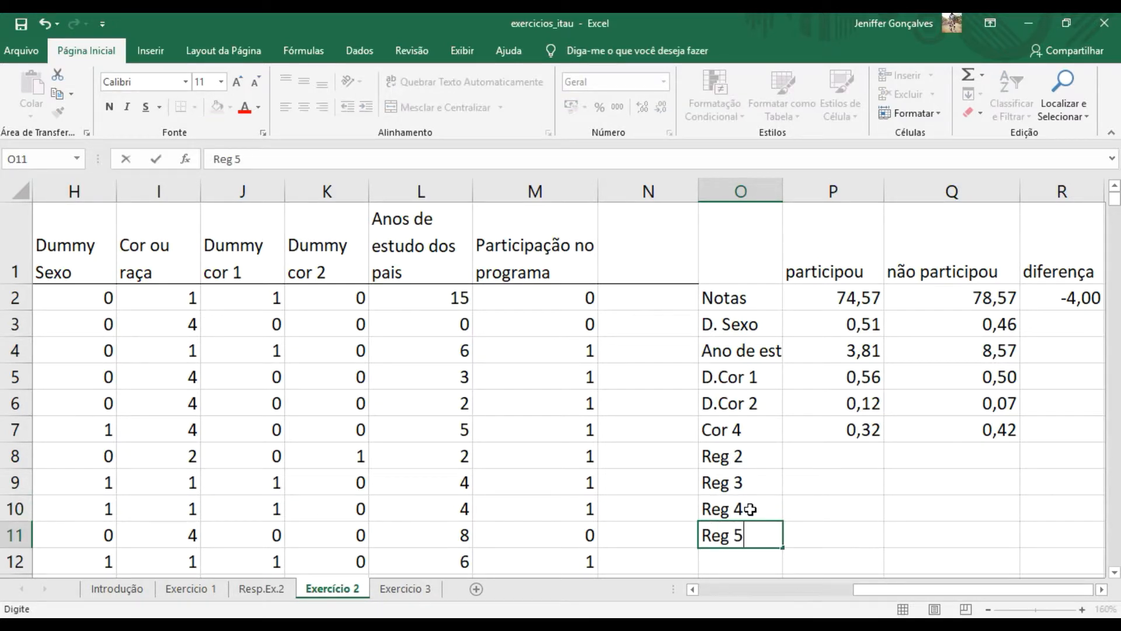
{"action": "type", "text": "g 5"}
Copy the P6 average formula into P8 and change its averaging range to the Escola região 2 column, $C$2:$C$411.
{"action": "left_click", "coordinate": [864, 403]}
{"action": "key", "text": "ctrl+c"}
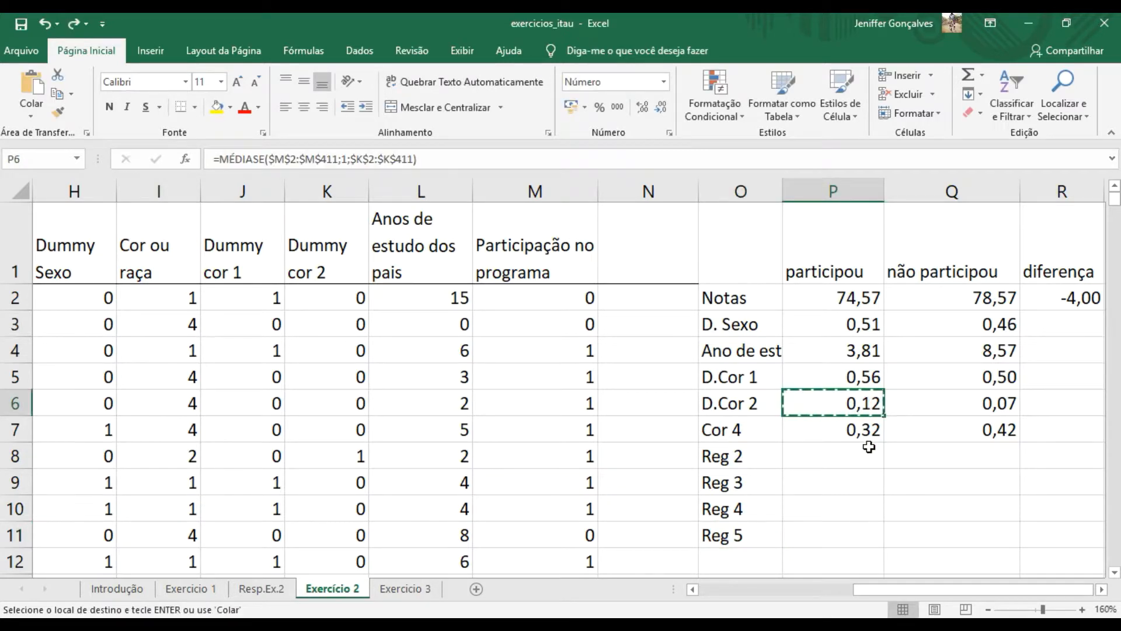
{"action": "left_click", "coordinate": [869, 449]}
{"action": "key", "text": "ctrl+v"}
{"action": "double_click", "coordinate": [817, 458]}
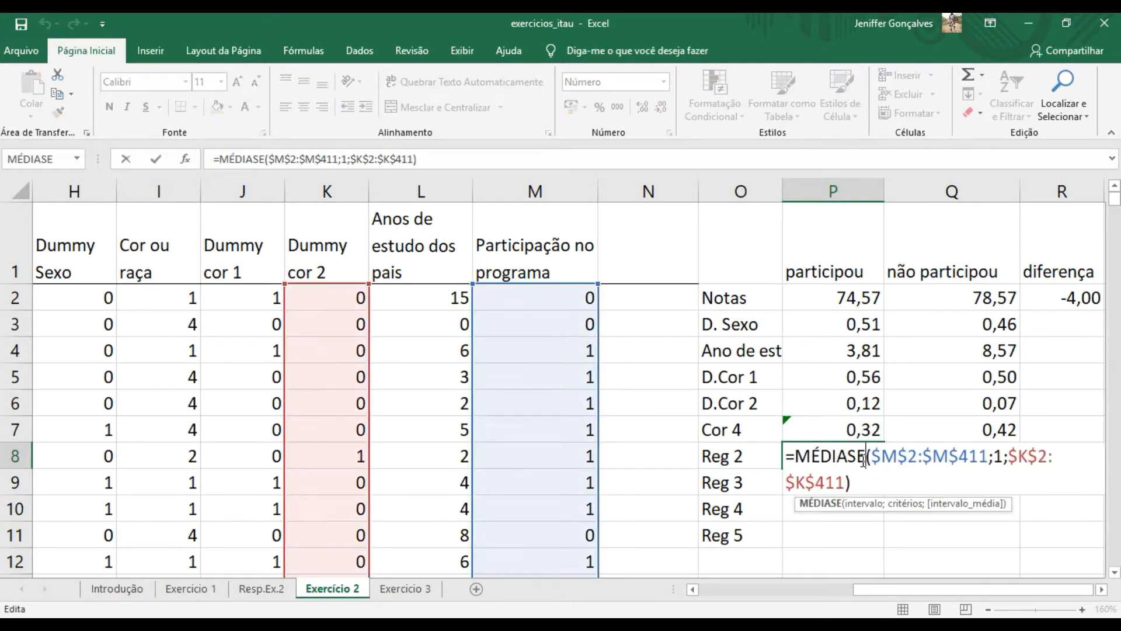
{"action": "left_click_drag", "start_coordinate": [922, 594], "coordinate": [790, 590]}
{"action": "left_click_drag", "start_coordinate": [799, 383], "coordinate": [153, 374]}
{"action": "key", "text": "Return"}
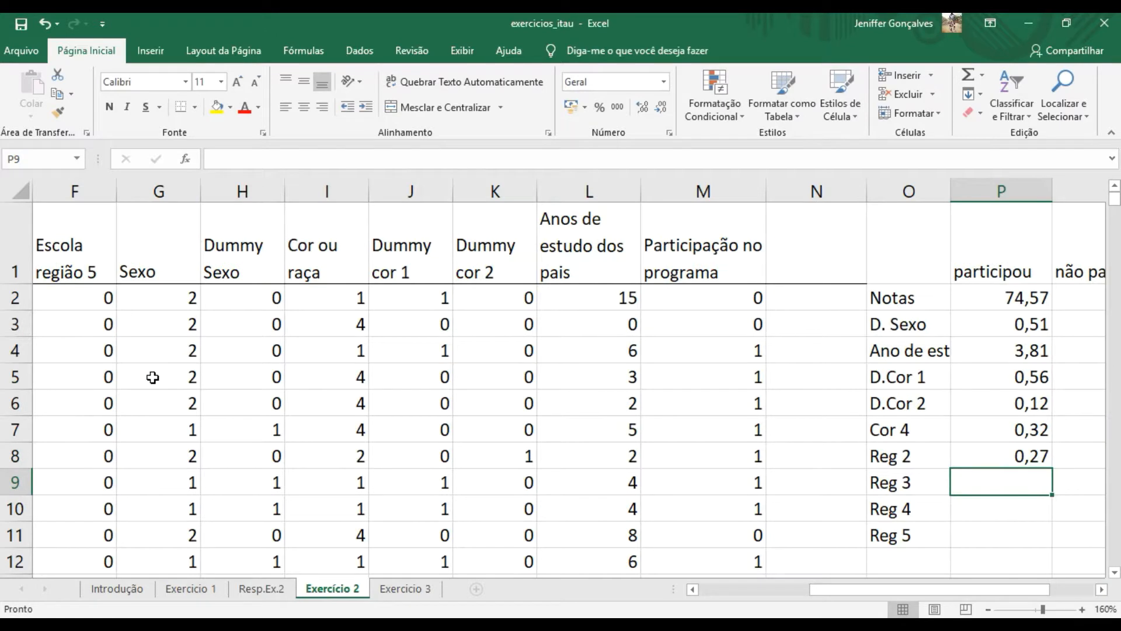
Fill the P8 formula into Q8 and change its criterion to 0 to average Escola região 2 for non-participants.
{"action": "left_click_drag", "start_coordinate": [878, 594], "coordinate": [943, 593]}
{"action": "left_click", "coordinate": [866, 467]}
{"action": "left_click", "coordinate": [876, 460]}
{"action": "left_click_drag", "start_coordinate": [885, 466], "coordinate": [997, 461]}
{"action": "double_click", "coordinate": [997, 462]}
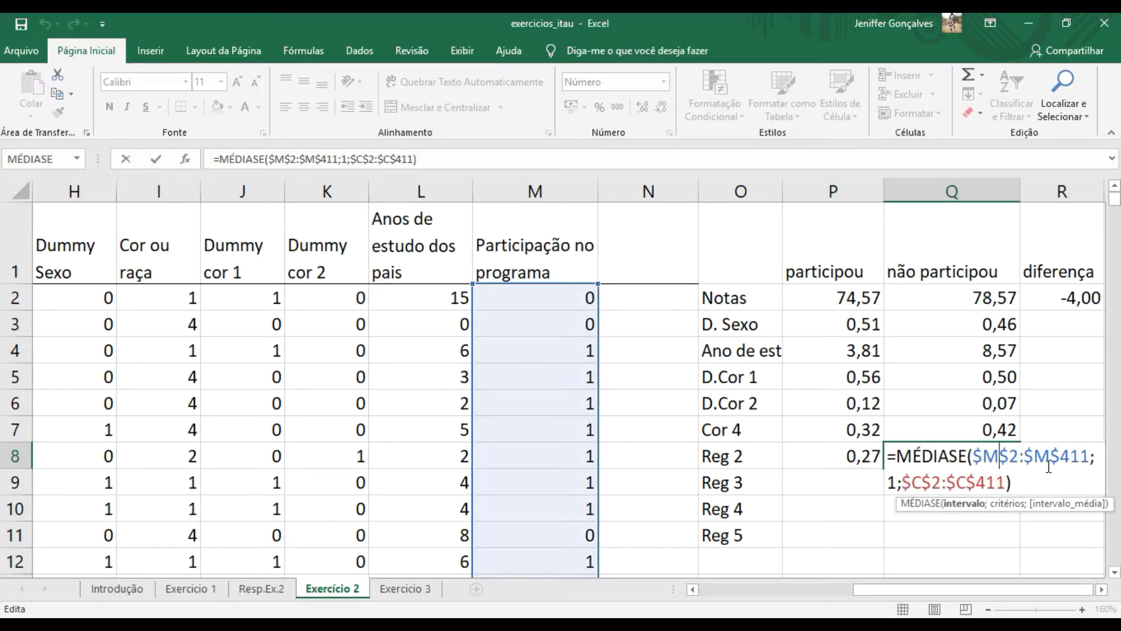
{"action": "left_click", "coordinate": [897, 484]}
{"action": "key", "text": "BackSpace"}
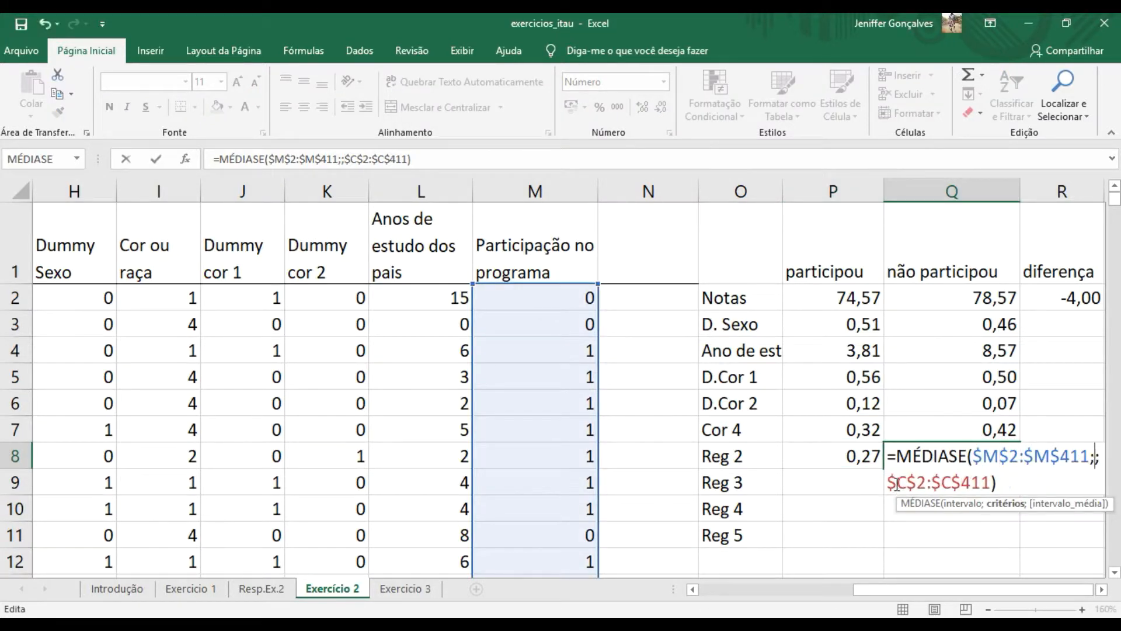
{"action": "type", "text": "0"}
{"action": "key", "text": "Return"}
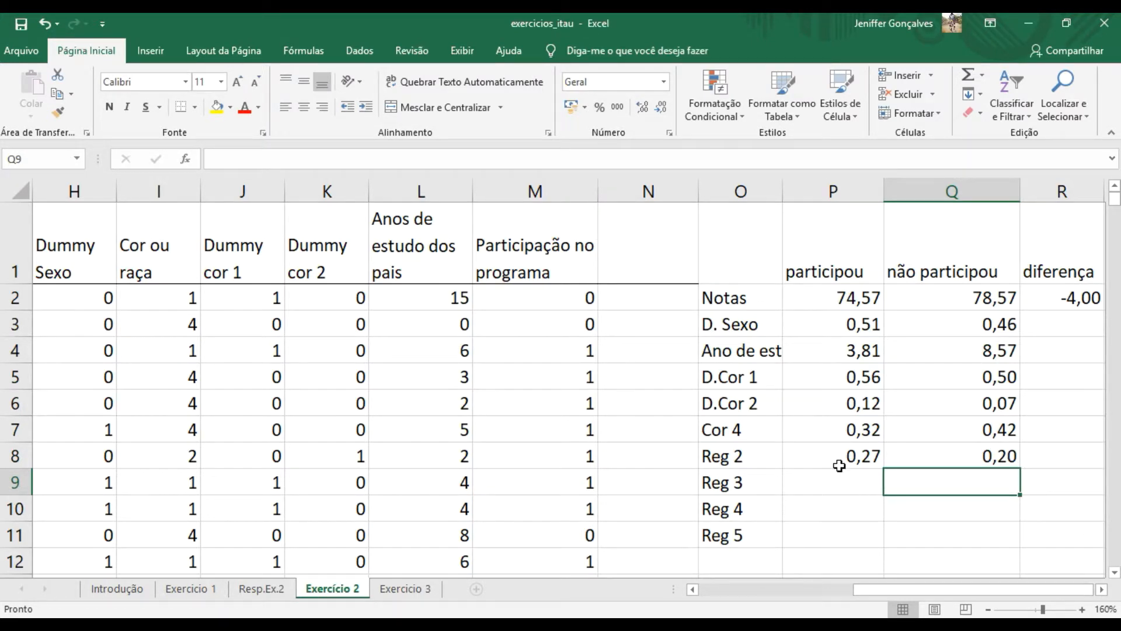
Fill the P8:Q8 formulas down through row 11 and change P9's averaging range to the Escola região 3 column.
{"action": "left_click_drag", "start_coordinate": [839, 463], "coordinate": [1002, 543]}
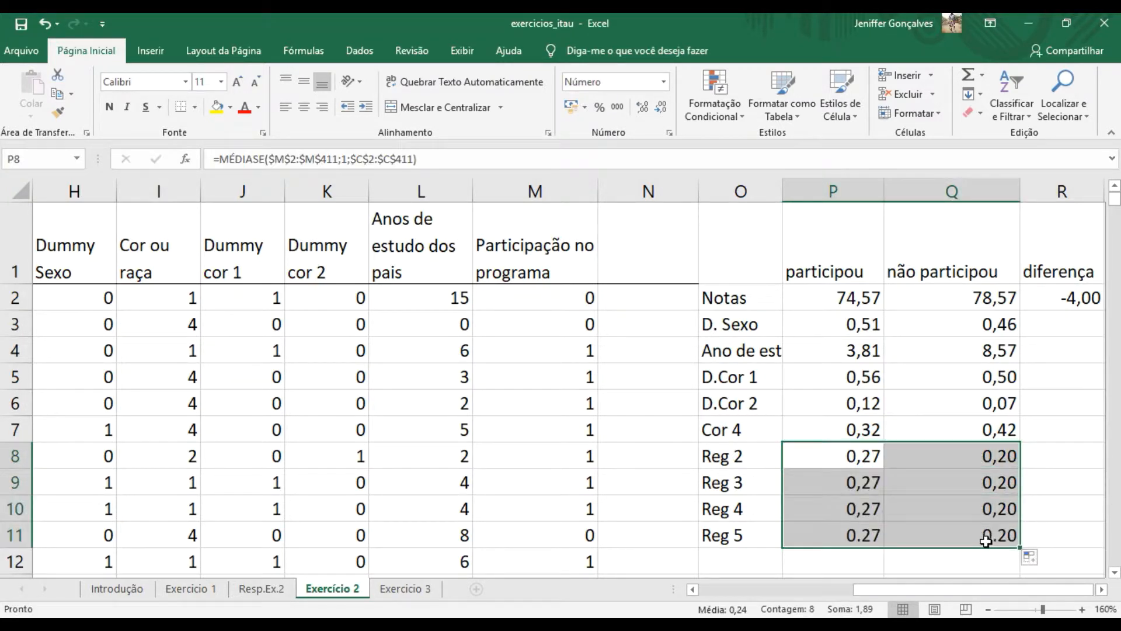
{"action": "double_click", "coordinate": [866, 482]}
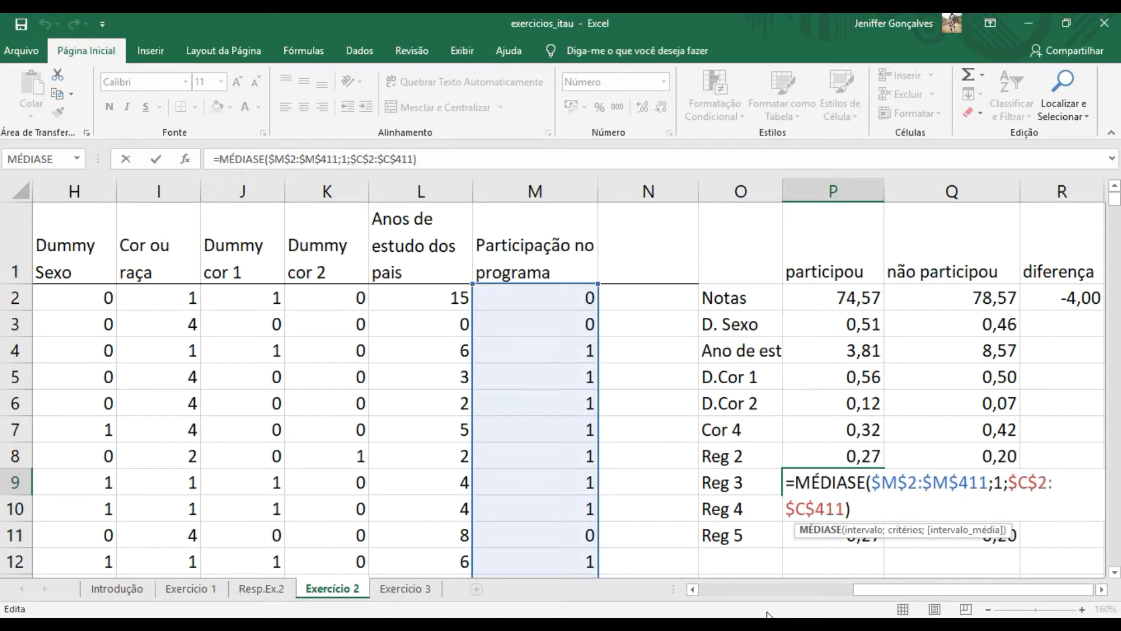
{"action": "left_click", "coordinate": [812, 589]}
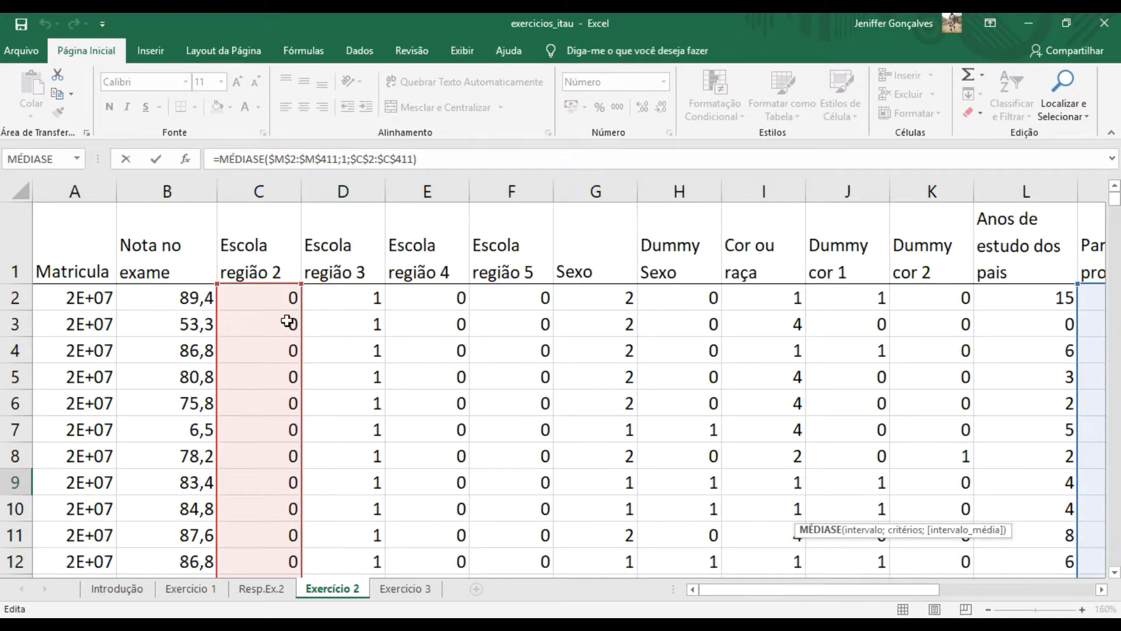
{"action": "left_click_drag", "start_coordinate": [308, 326], "coordinate": [343, 326]}
{"action": "key", "text": "Return"}
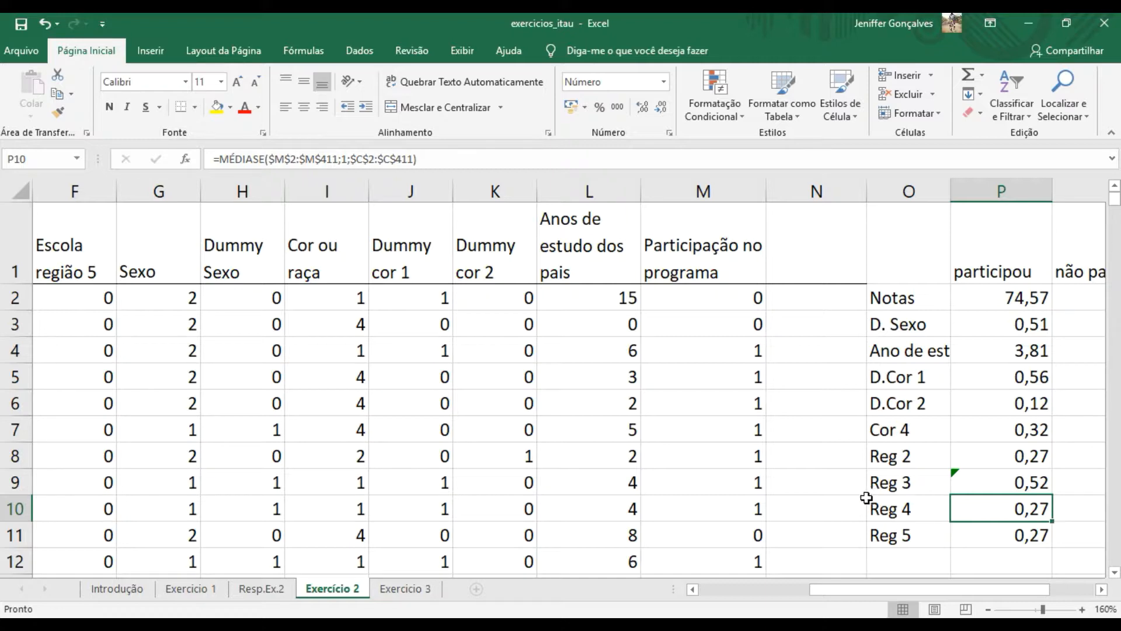
Change the averaging range of the P10 formula to the Escola região 4 column, $E$2:$E$411.
{"action": "double_click", "coordinate": [1018, 508]}
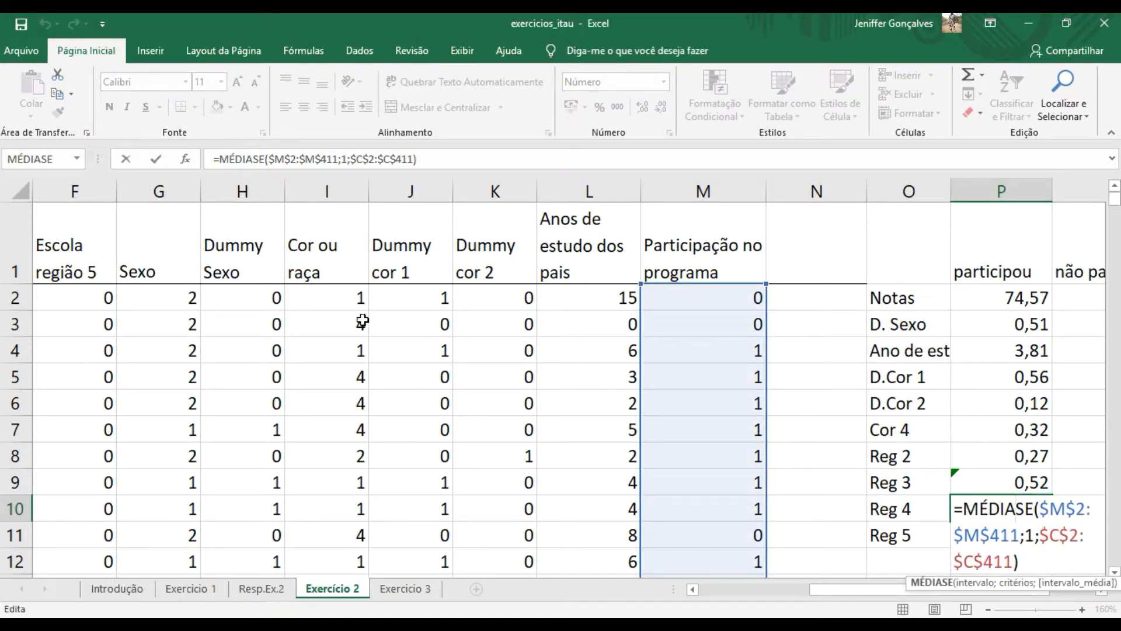
{"action": "left_click_drag", "start_coordinate": [869, 589], "coordinate": [523, 577]}
{"action": "left_click_drag", "start_coordinate": [302, 362], "coordinate": [455, 363]}
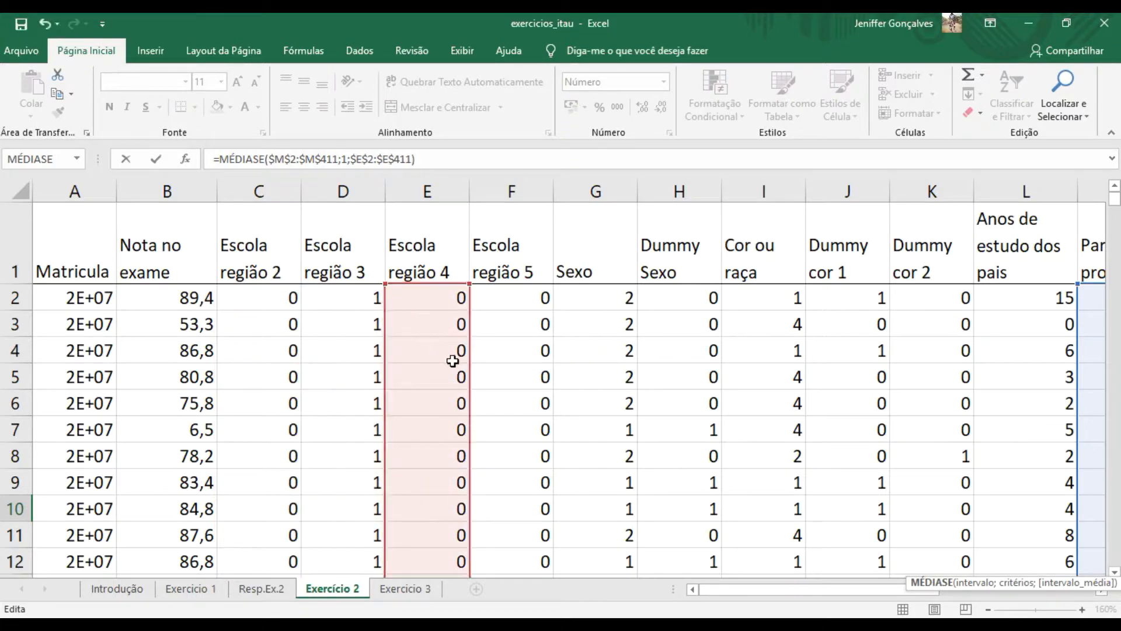
{"action": "key", "text": "Return"}
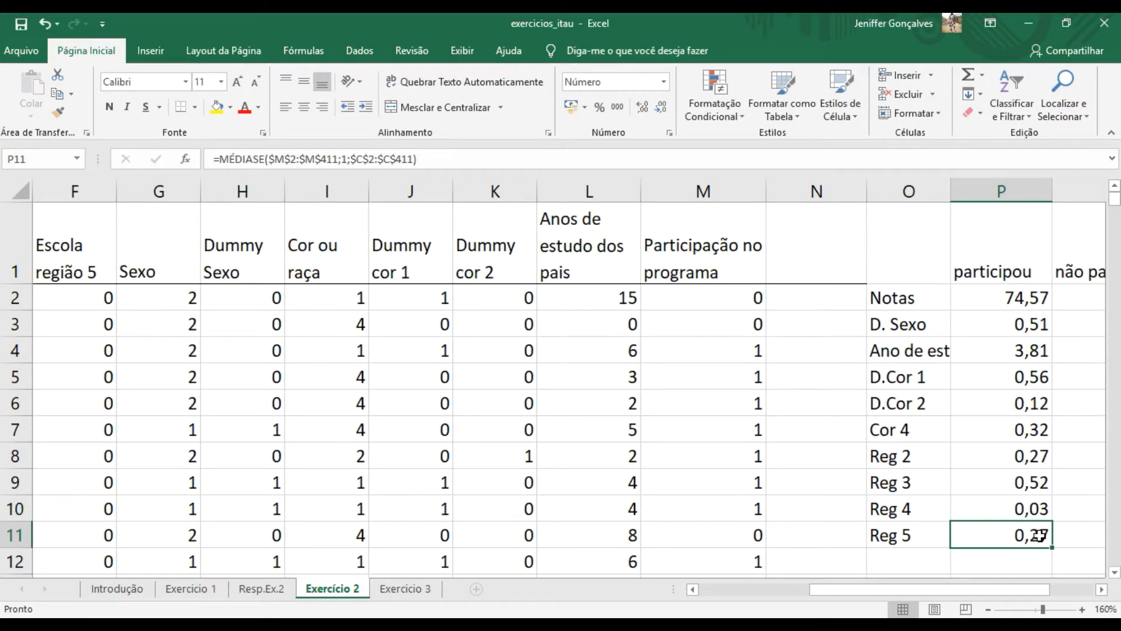
Change the averaging range of the P11 formula to the Escola região 5 column, $F$2:$F$411.
{"action": "left_click_drag", "start_coordinate": [826, 589], "coordinate": [692, 590]}
{"action": "double_click", "coordinate": [858, 534]}
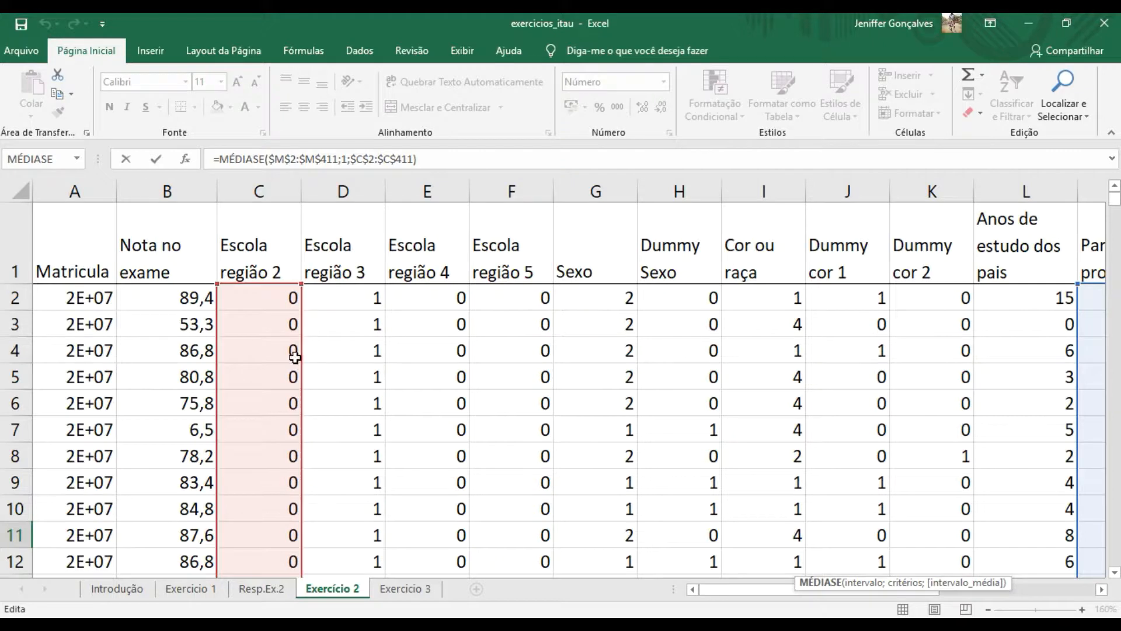
{"action": "left_click_drag", "start_coordinate": [300, 362], "coordinate": [493, 353]}
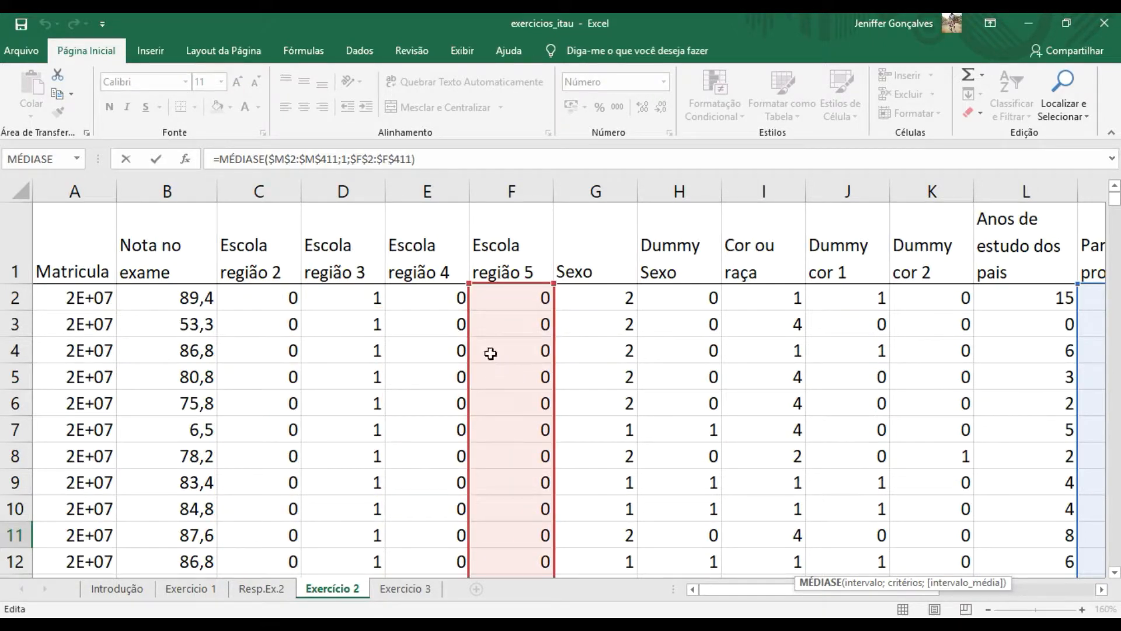
{"action": "key", "text": "Return"}
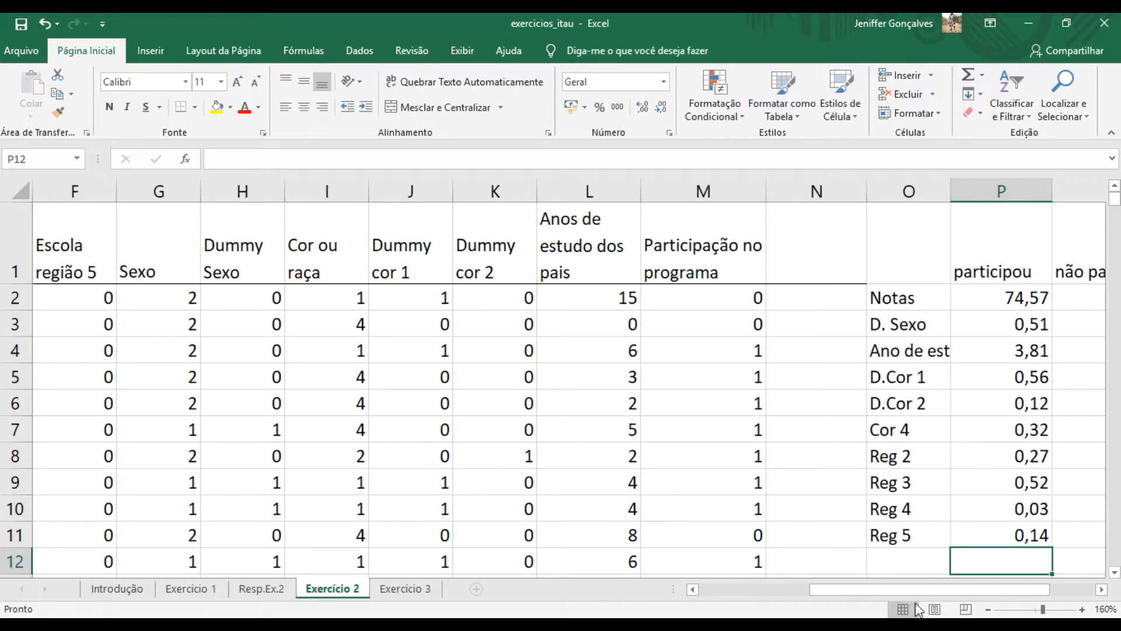
{"action": "left_click_drag", "start_coordinate": [911, 591], "coordinate": [954, 591]}
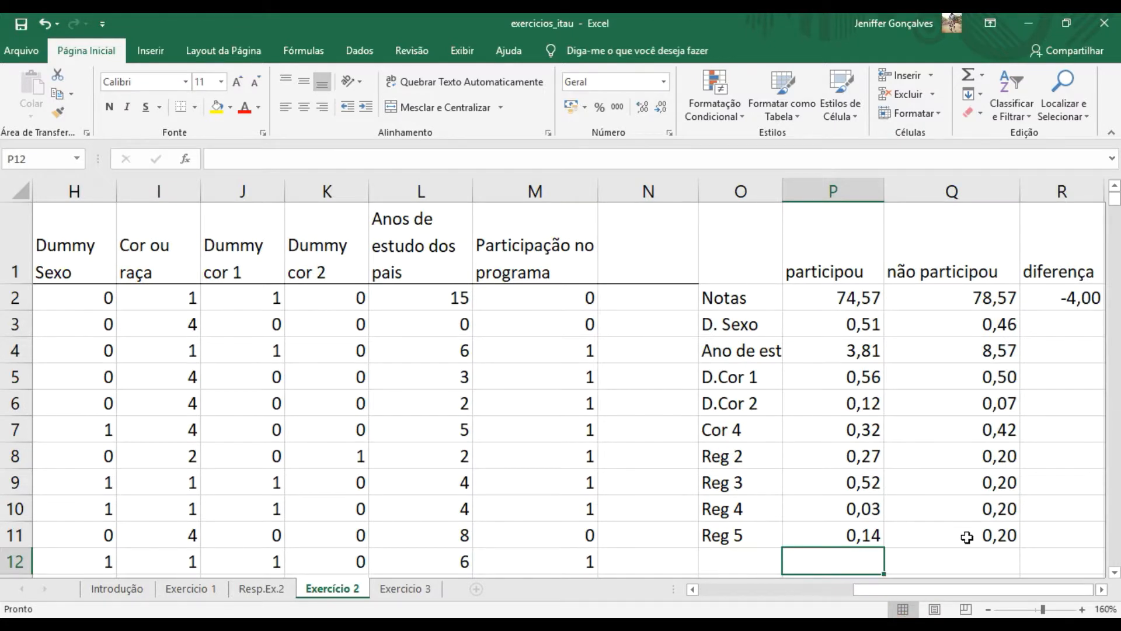
Fill the P8:P11 formulas across into Q8:Q11 and change Q8's criterion to 0 to average Escola região 2 for non-participants.
{"action": "left_click_drag", "start_coordinate": [862, 458], "coordinate": [994, 546]}
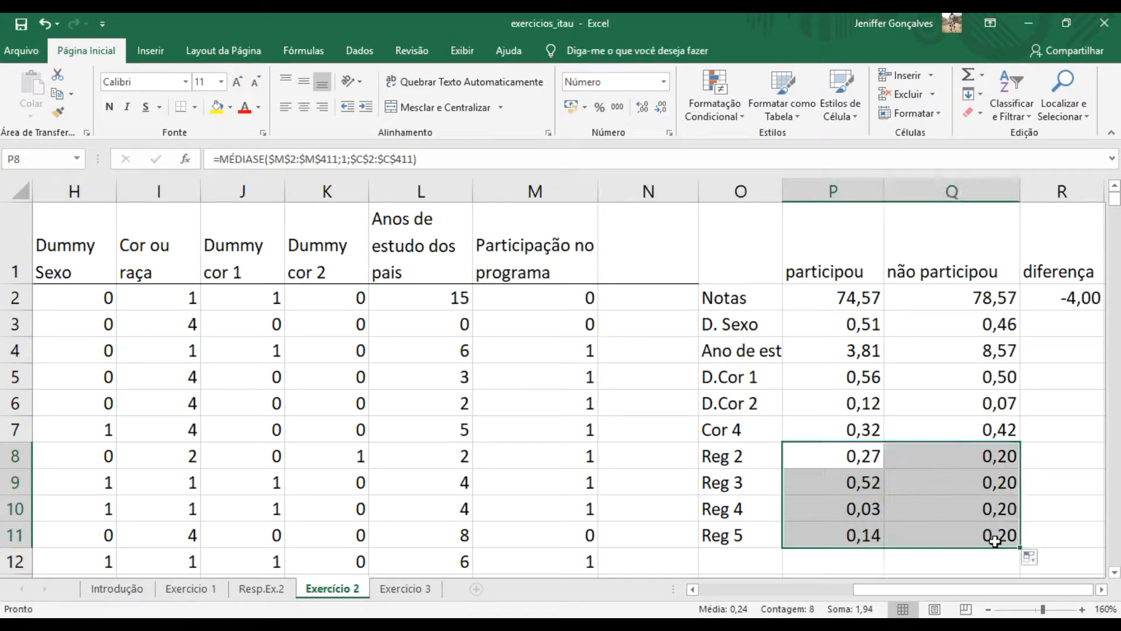
{"action": "left_click", "coordinate": [1016, 454]}
{"action": "double_click", "coordinate": [1015, 455]}
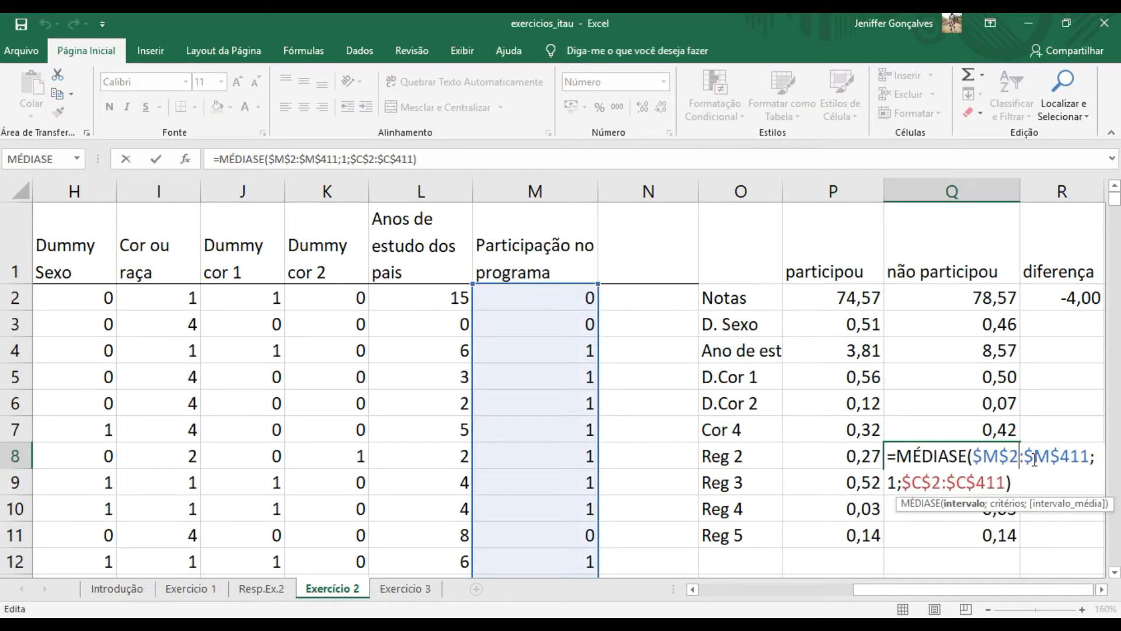
{"action": "left_click", "coordinate": [891, 481]}
{"action": "key", "text": "Delete"}
{"action": "type", "text": "0"}
{"action": "key", "text": "Return"}
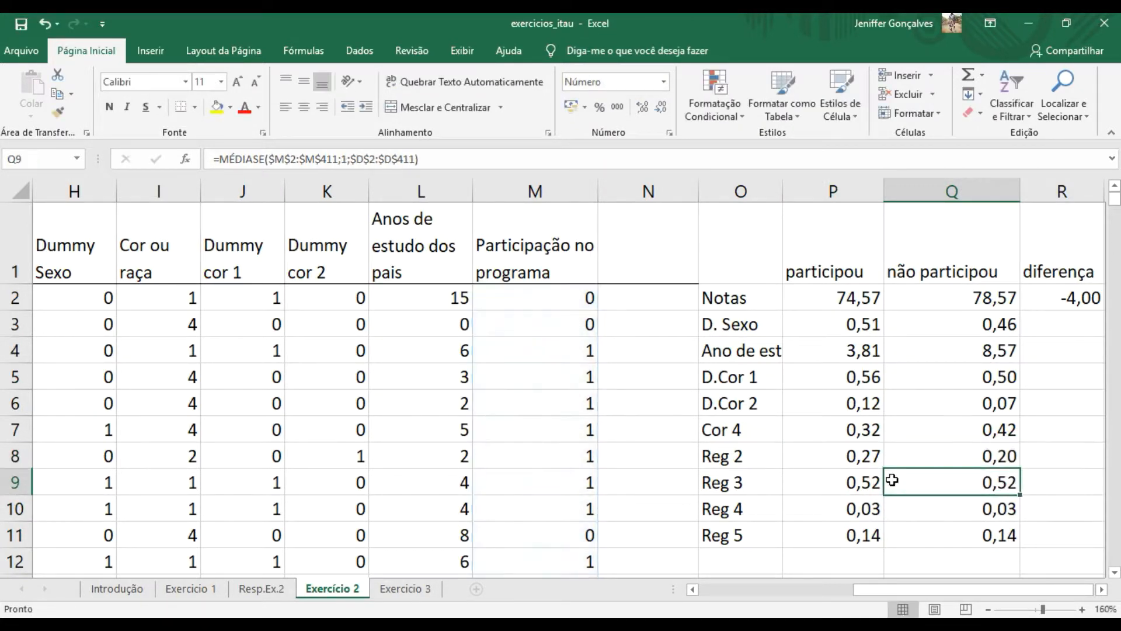
Change the criterion of the Q9 formula to 0 to average Escola região 3 for non-participants.
{"action": "double_click", "coordinate": [984, 482]}
{"action": "left_click", "coordinate": [888, 509]}
{"action": "key", "text": "Delete"}
{"action": "type", "text": "0"}
{"action": "key", "text": "Return"}
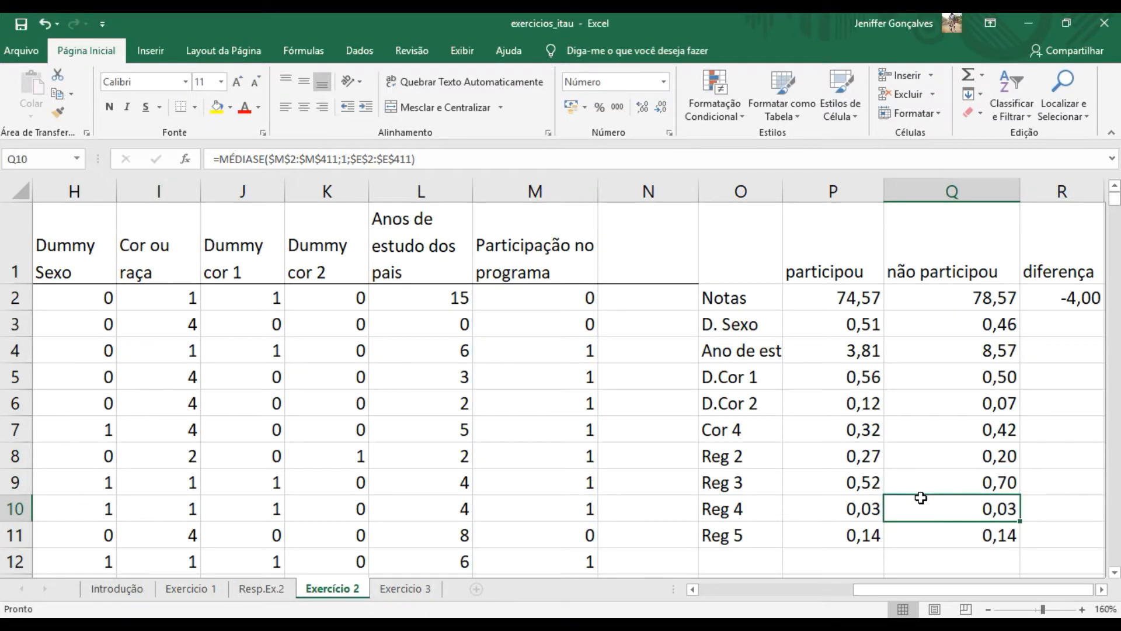
Change the criterion of the Q10 formula to 0 to average Escola região 4 for non-participants.
{"action": "double_click", "coordinate": [971, 508]}
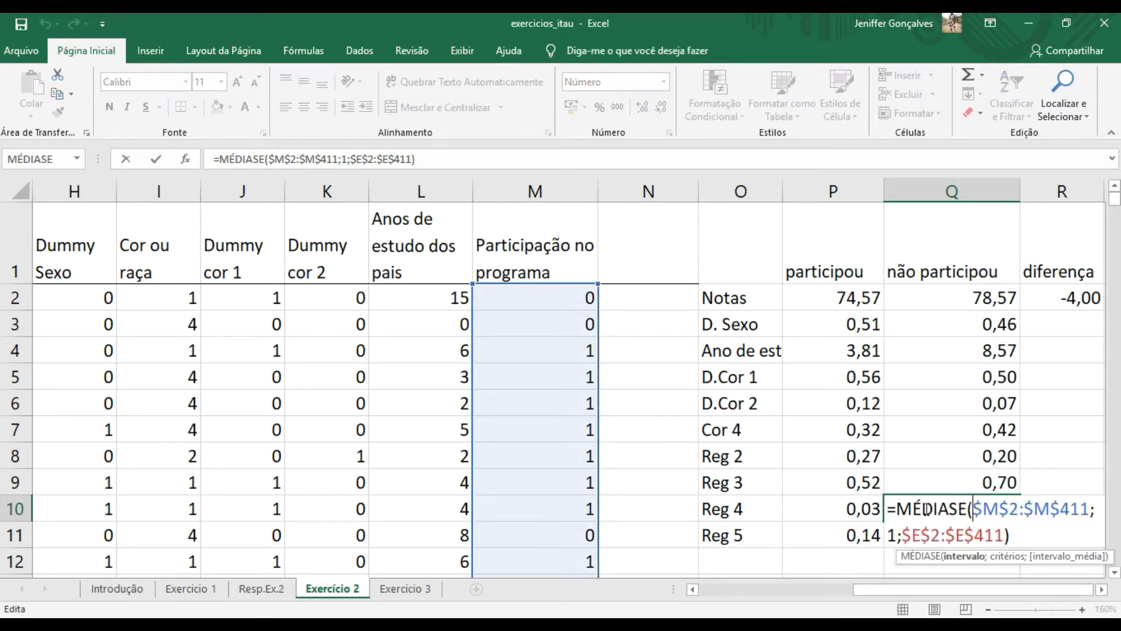
{"action": "left_click", "coordinate": [898, 532]}
{"action": "key", "text": "BackSpace"}
{"action": "type", "text": "0"}
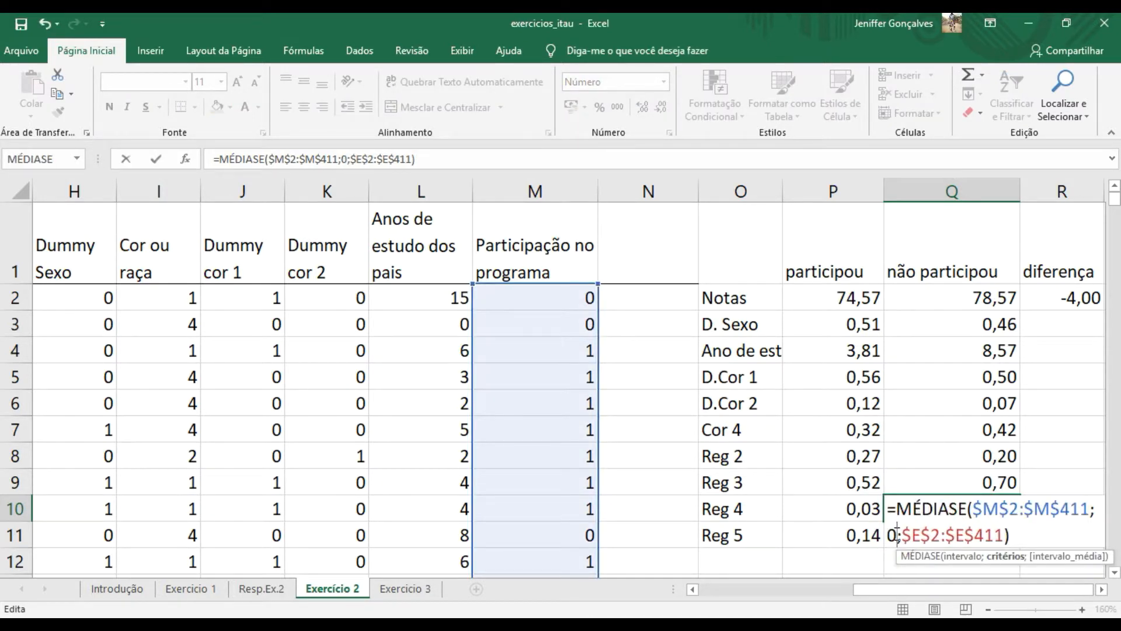
{"action": "key", "text": "Return"}
Change the criterion of the Q11 formula to 0 to average Escola região 5 for non-participants.
{"action": "left_click", "coordinate": [992, 542]}
{"action": "double_click", "coordinate": [992, 542]}
{"action": "left_click", "coordinate": [895, 562]}
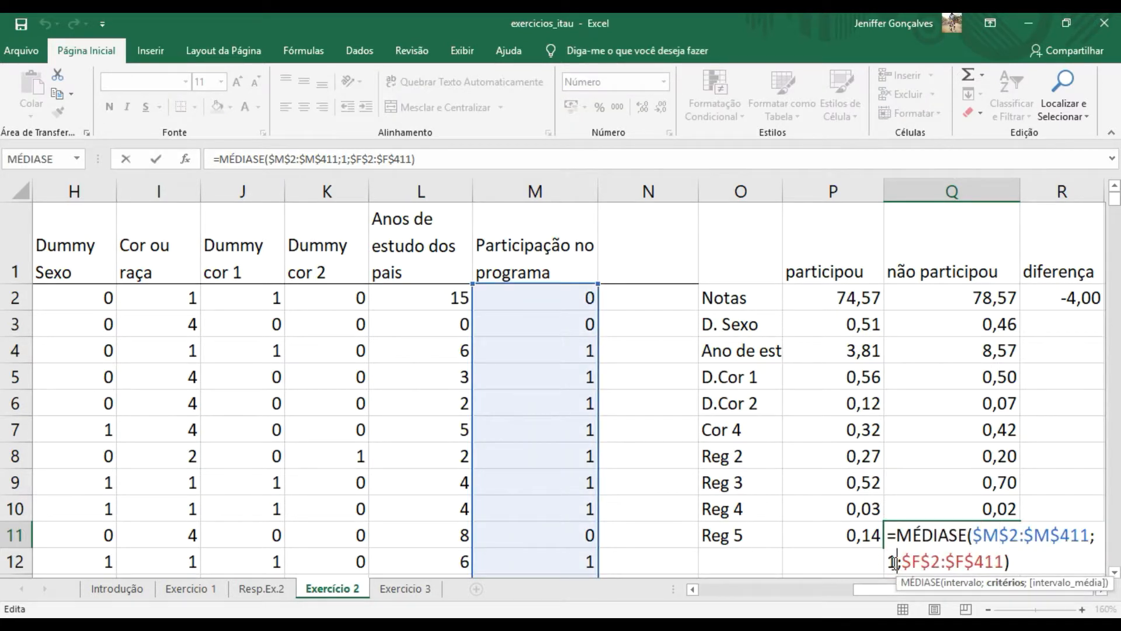
{"action": "key", "text": "BackSpace"}
{"action": "type", "text": "0"}
{"action": "key", "text": "Return"}
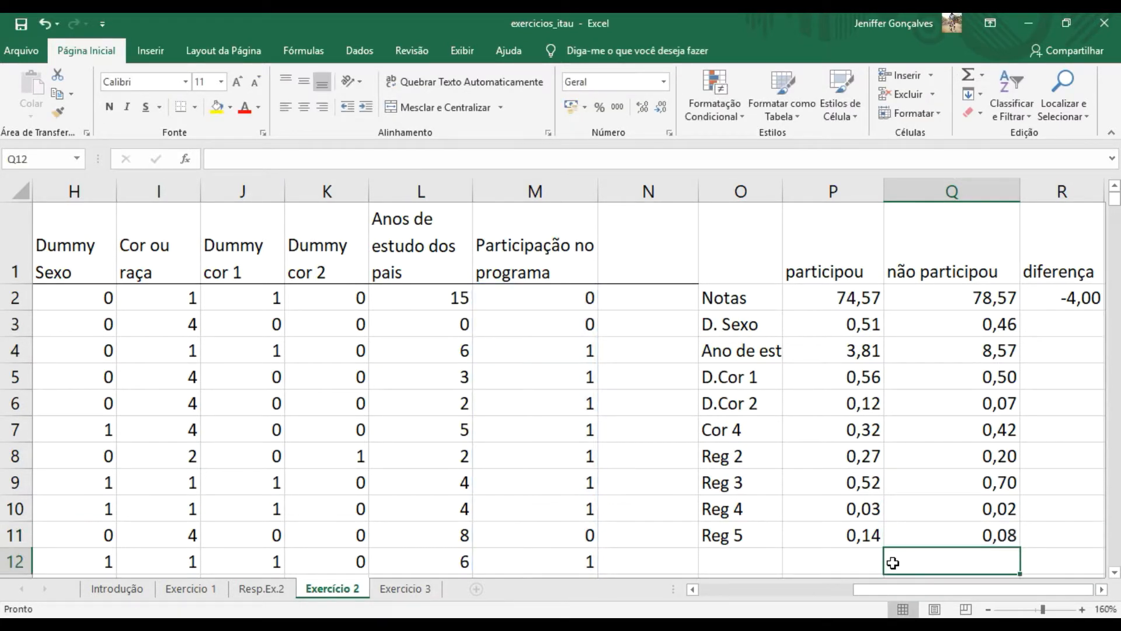
Enter the row label Reg1 in cell O12, below Reg 5.
{"action": "left_click", "coordinate": [738, 561]}
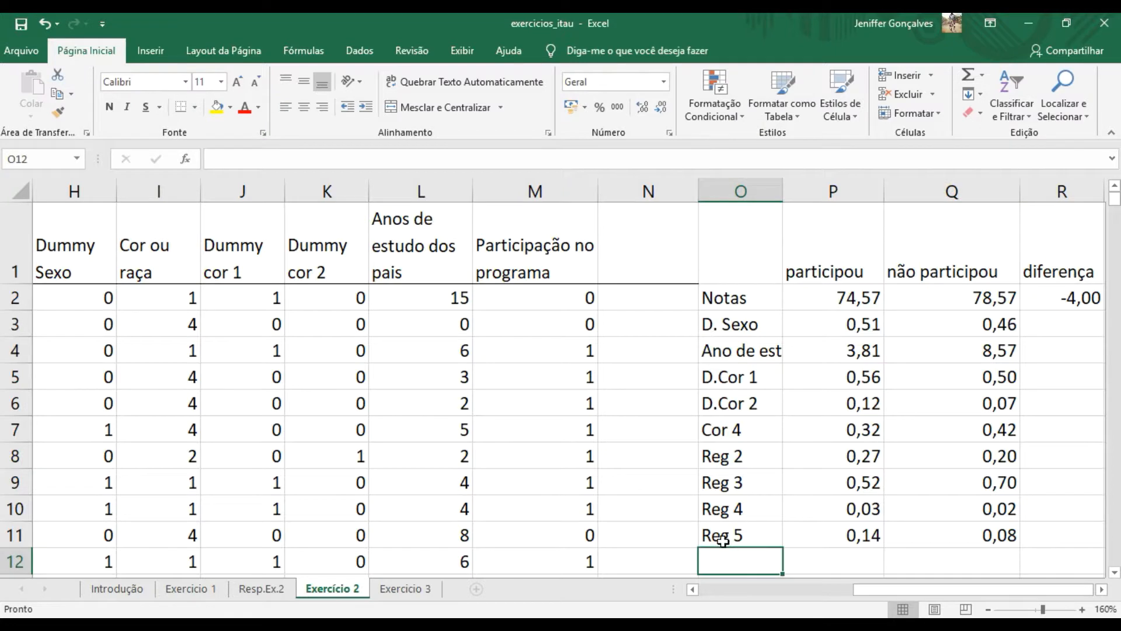
{"action": "type", "text": "R"}
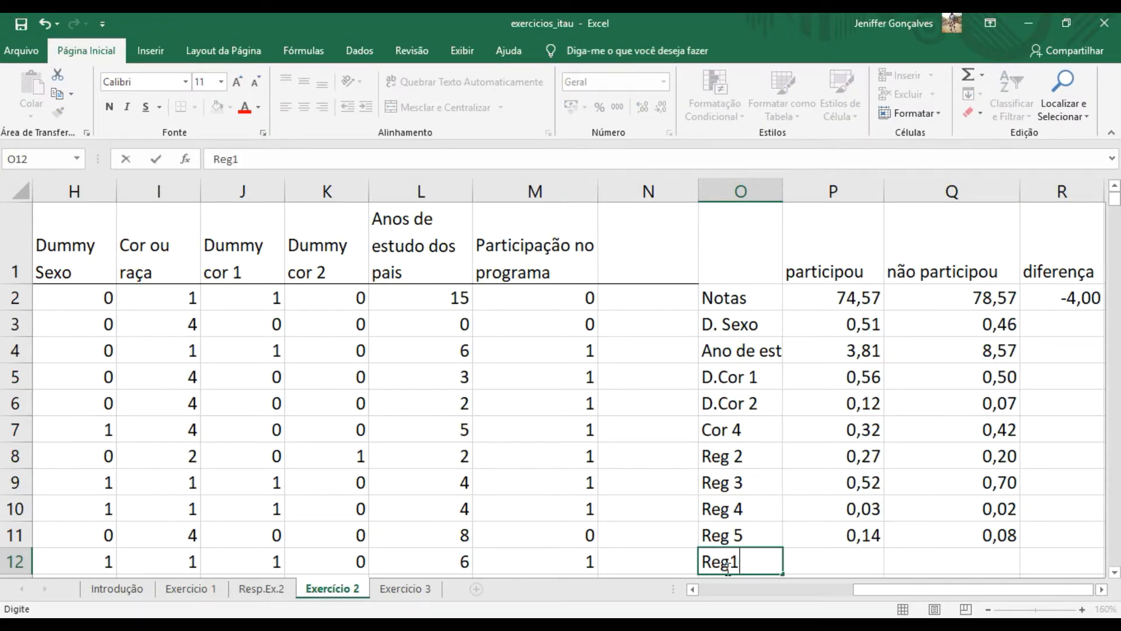
{"action": "type", "text": "eg1"}
{"action": "key", "text": "Left"}
{"action": "key", "text": "Left"}
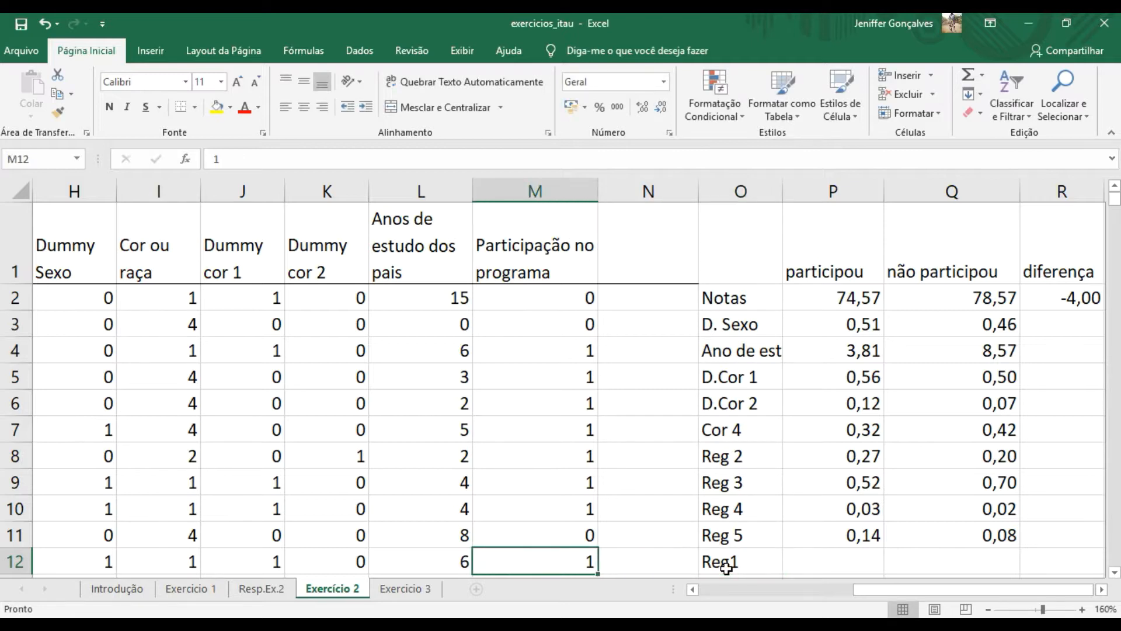
Enter =1-SOMA(P8:P11) in P12 to calculate the region 1 share for participants.
{"action": "left_click", "coordinate": [819, 563]}
{"action": "type", "text": "=1-"}
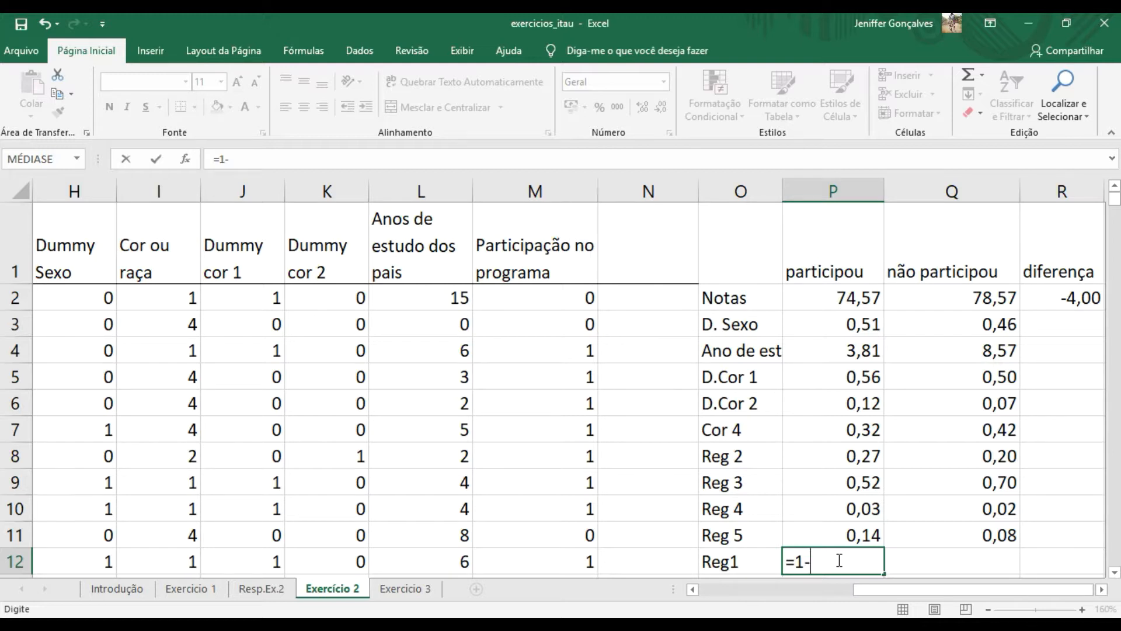
{"action": "type", "text": "soma"}
{"action": "key", "text": "Tab"}
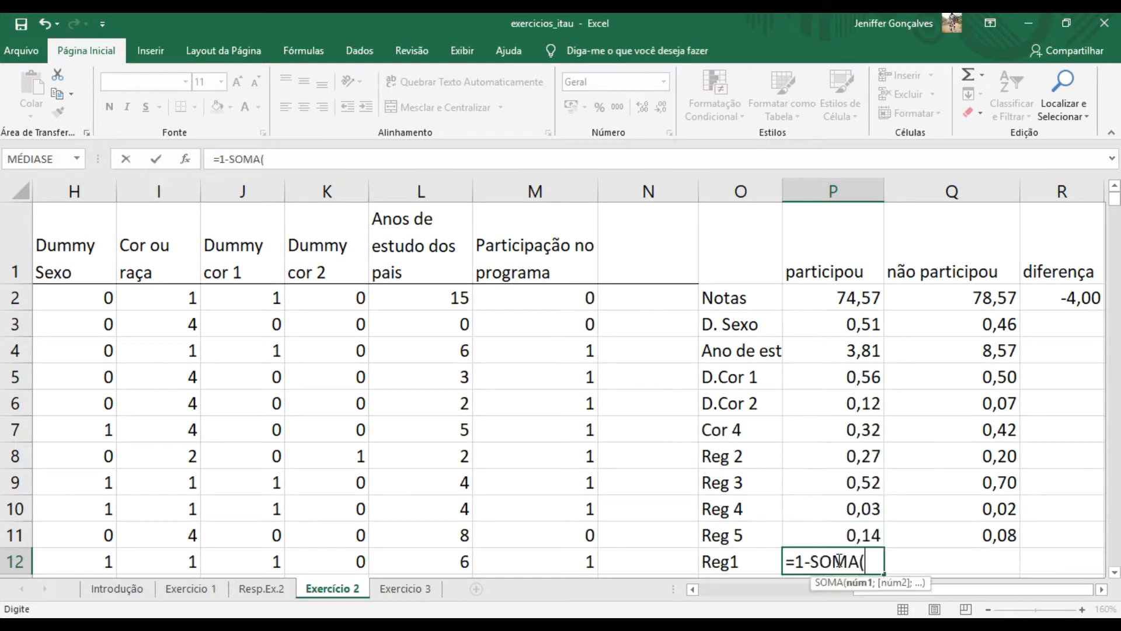
{"action": "left_click_drag", "start_coordinate": [852, 458], "coordinate": [864, 544]}
{"action": "type", "text": ")"}
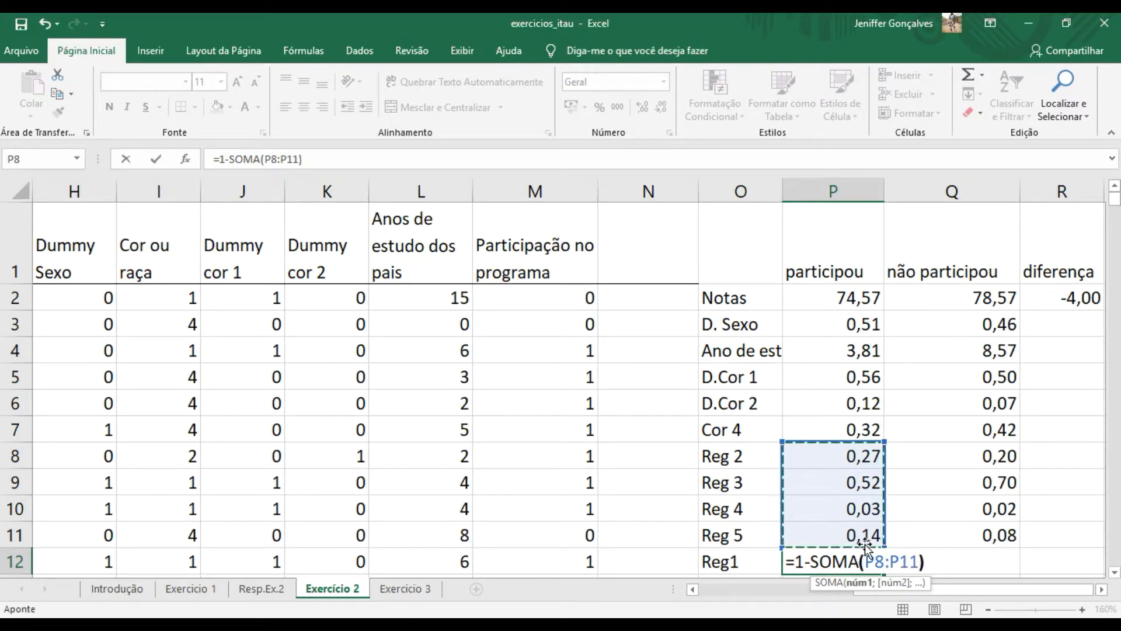
{"action": "key", "text": "Return"}
Fill the P12 formula into Q12 and check that it sums the non-participant range Q8:Q11.
{"action": "left_click", "coordinate": [872, 476]}
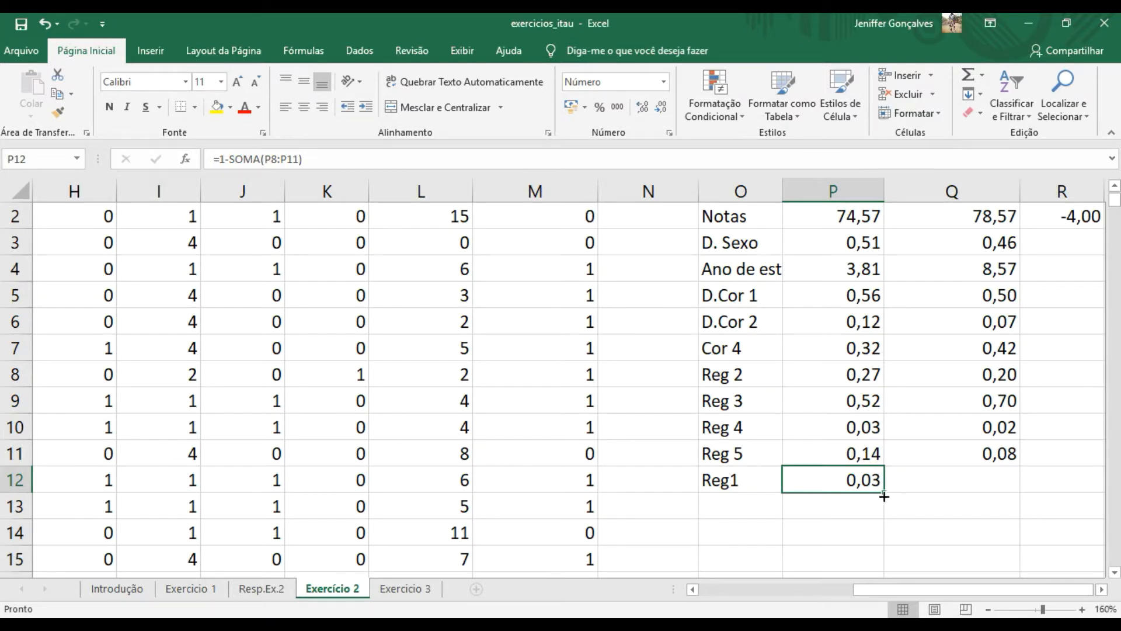
{"action": "left_click_drag", "start_coordinate": [883, 495], "coordinate": [1001, 485]}
{"action": "left_click", "coordinate": [1009, 474]}
{"action": "double_click", "coordinate": [1009, 474]}
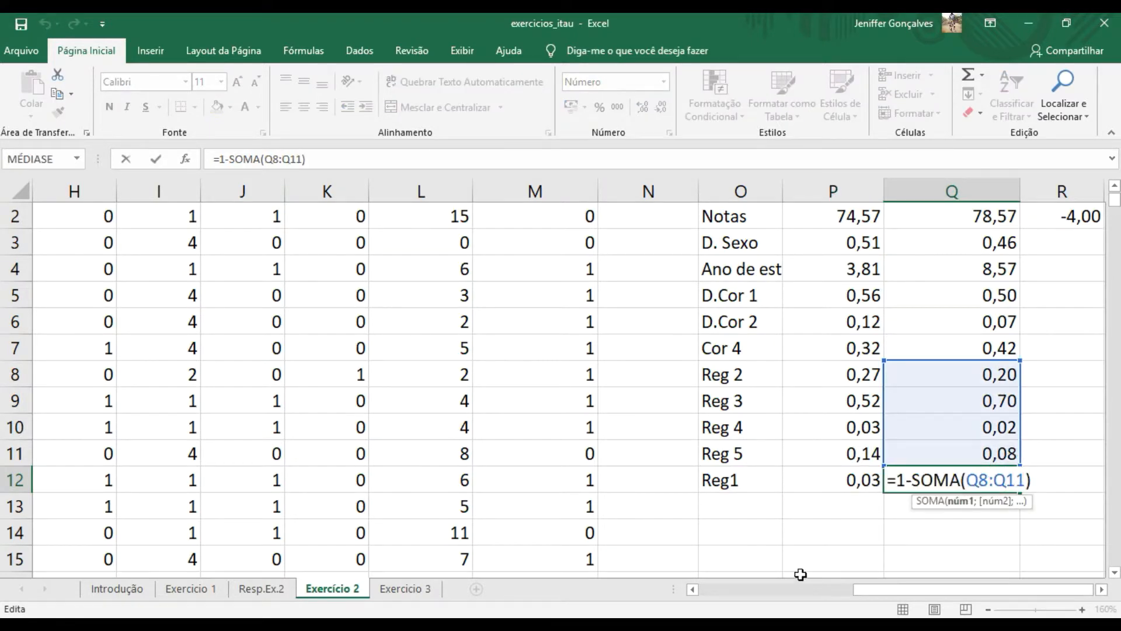
{"action": "key", "text": "Return"}
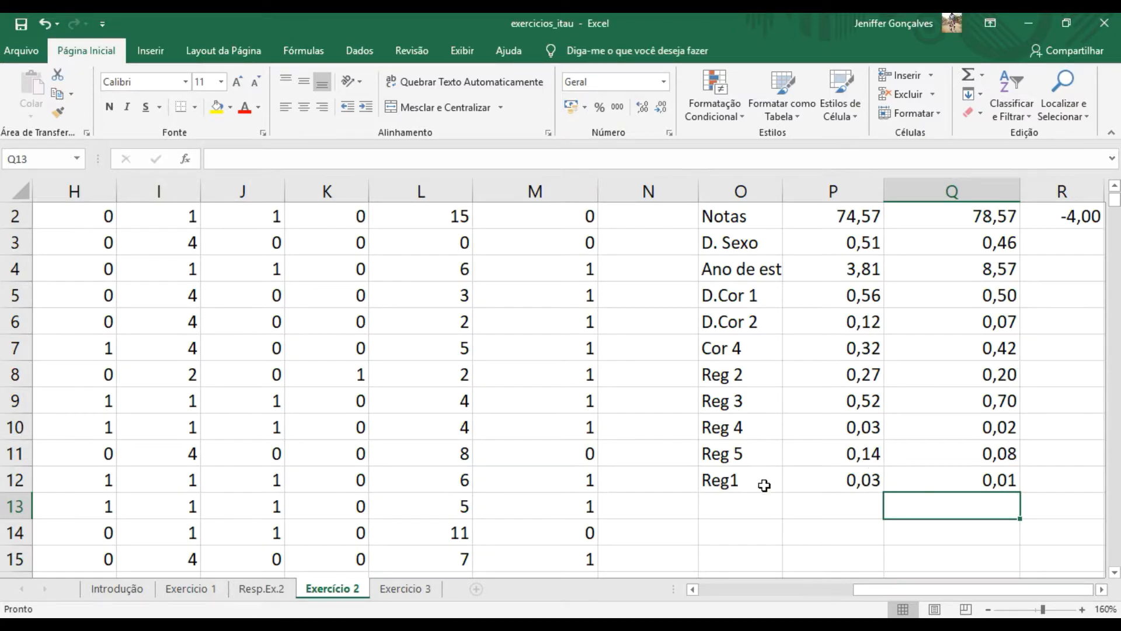
Compare the participant and non-participant averages for sex, parents' years of study and the school regions, especially Reg 3.
{"action": "left_click", "coordinate": [1114, 187]}
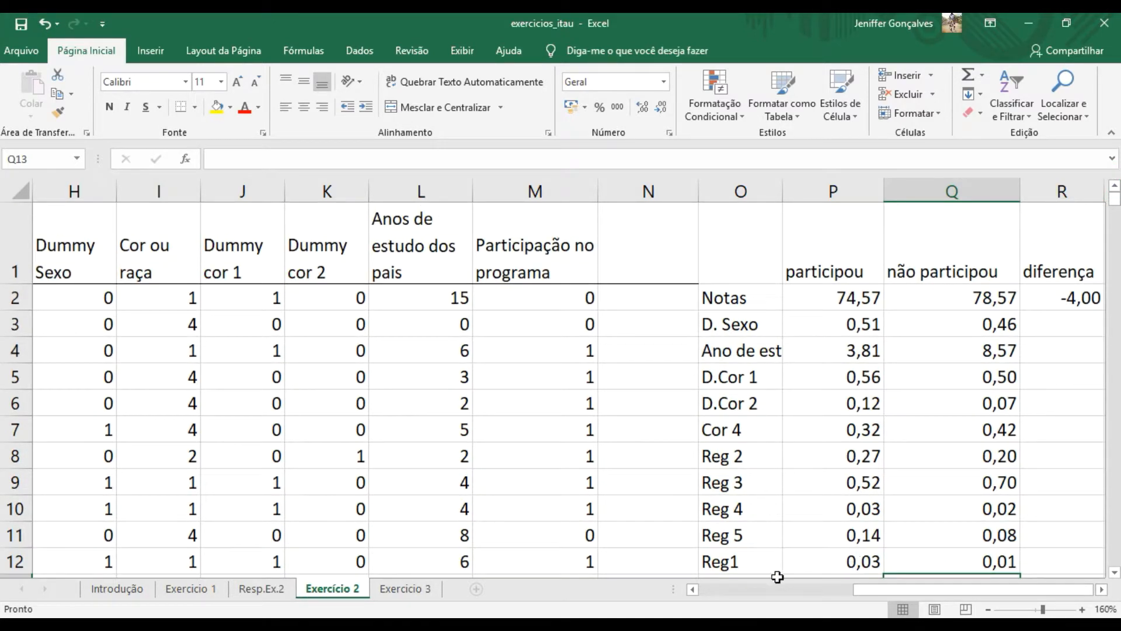
{"action": "left_click", "coordinate": [727, 562]}
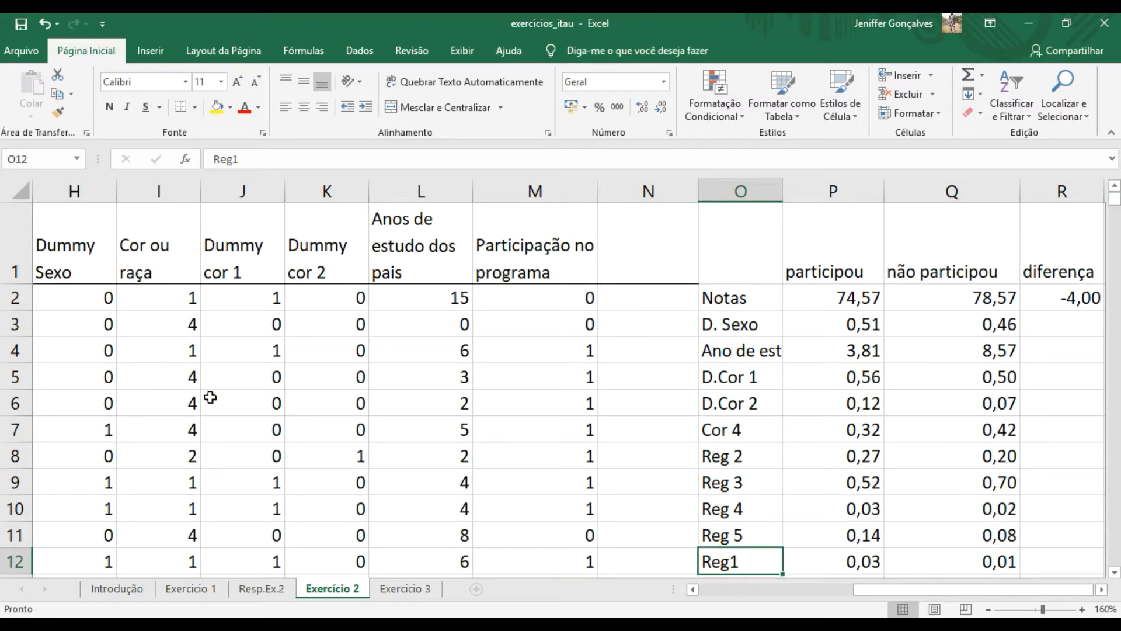
{"action": "mouse_move", "coordinate": [917, 590]}
{"action": "left_mouse_down"}
{"action": "mouse_move", "coordinate": [704, 591]}
{"action": "mouse_move", "coordinate": [917, 588]}
{"action": "left_mouse_up"}
{"action": "left_click_drag", "start_coordinate": [1104, 198], "coordinate": [1112, 194]}
{"action": "left_click", "coordinate": [725, 322]}
{"action": "left_click", "coordinate": [740, 354]}
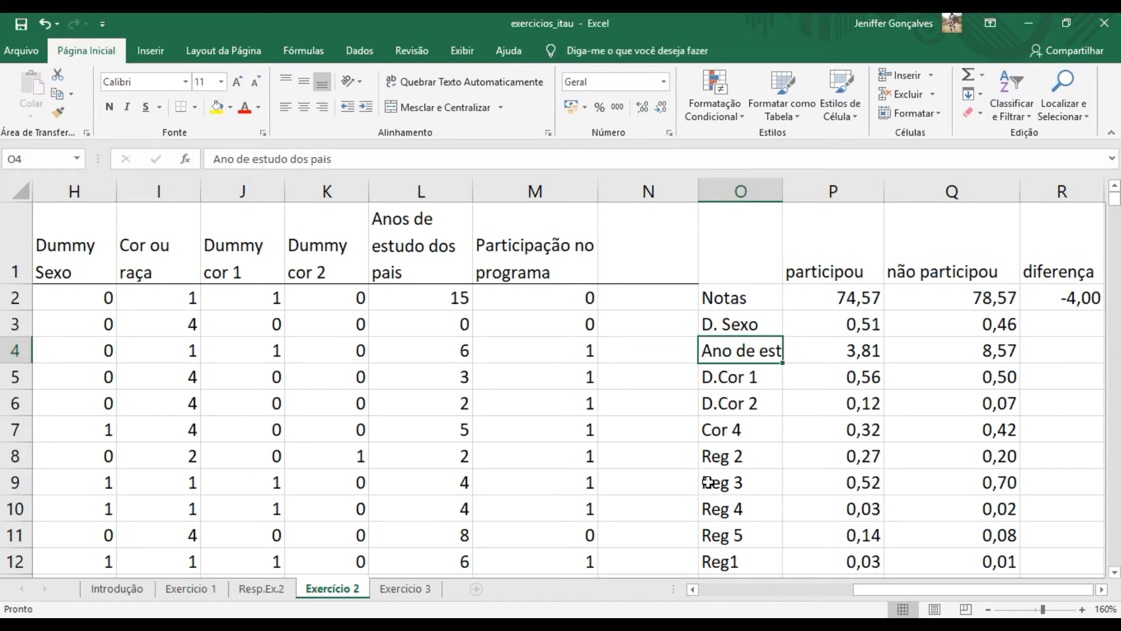
{"action": "left_click_drag", "start_coordinate": [705, 481], "coordinate": [996, 482]}
{"action": "scroll", "coordinate": [1115, 582], "scroll_direction": "down", "scroll_amount": 2}
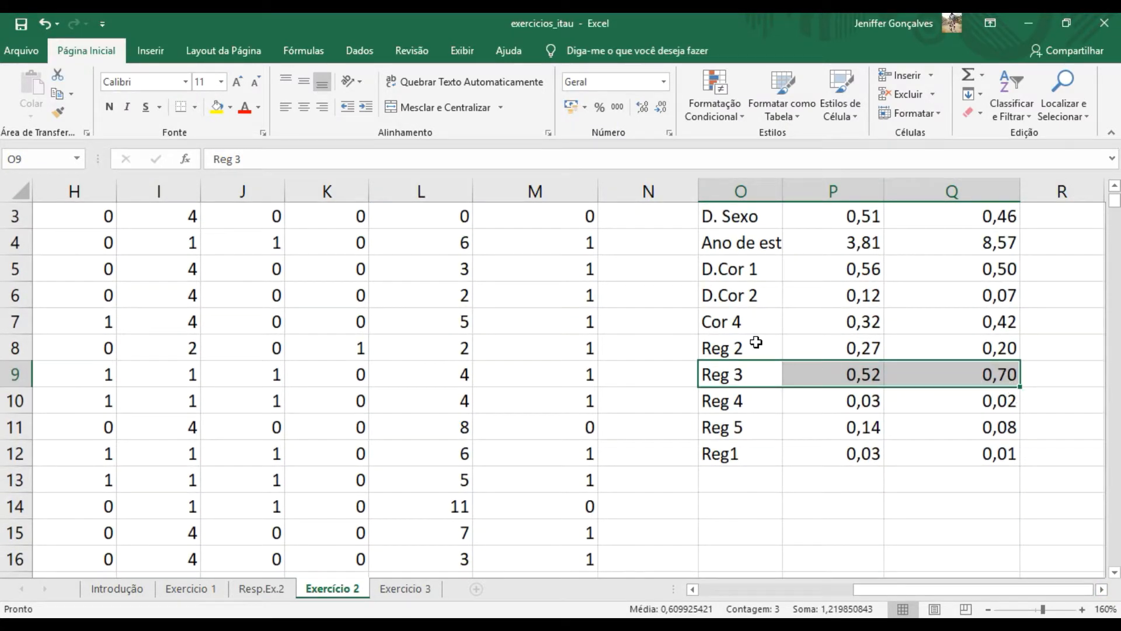
{"action": "left_click", "coordinate": [711, 433]}
{"action": "left_click", "coordinate": [731, 397]}
{"action": "left_click", "coordinate": [749, 462]}
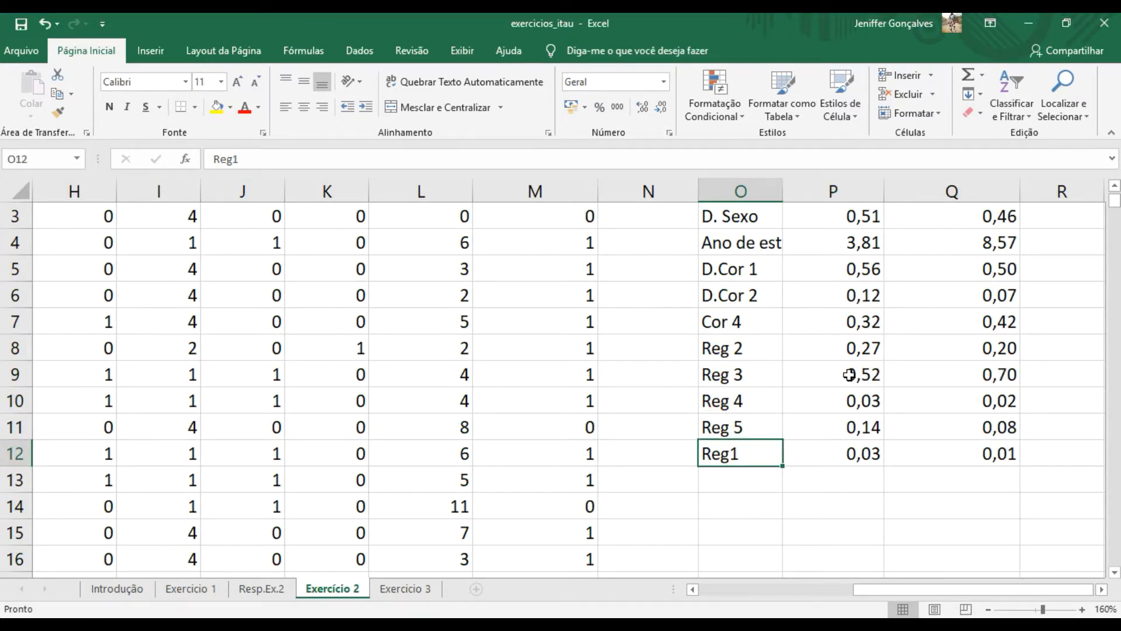
{"action": "left_click_drag", "start_coordinate": [849, 373], "coordinate": [986, 375]}
{"action": "left_click_drag", "start_coordinate": [1116, 202], "coordinate": [1116, 186]}
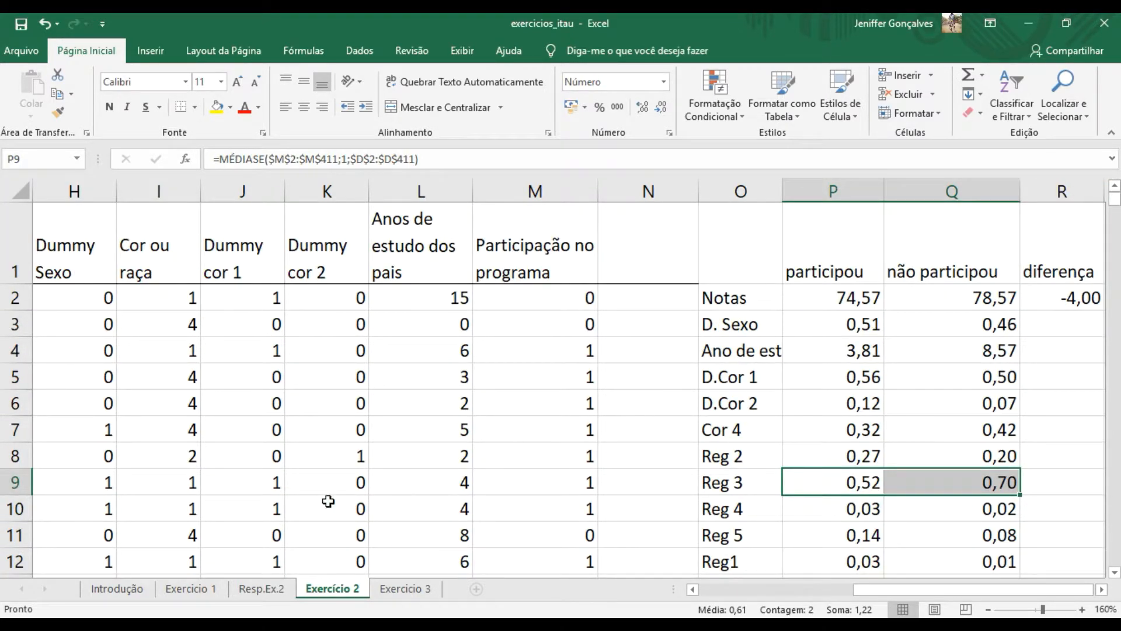
Read item f) on the Introdução sheet and inspect the Sexo column and the Dummy Sexo formula on the Exercício 2 sheet.
{"action": "left_click", "coordinate": [115, 591]}
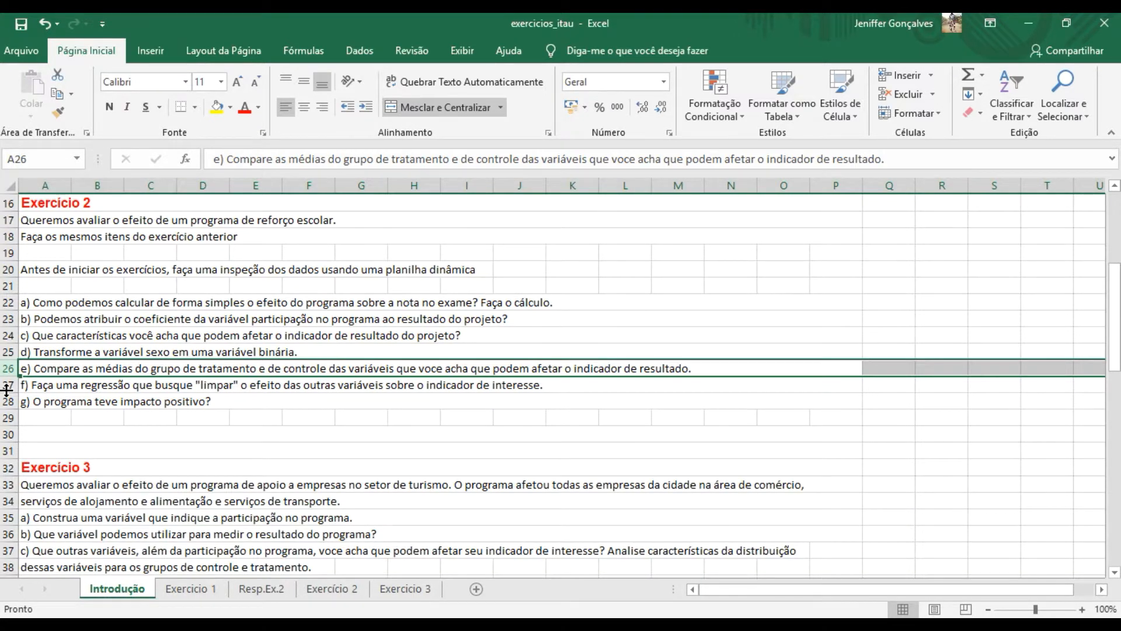
{"action": "left_click", "coordinate": [7, 387]}
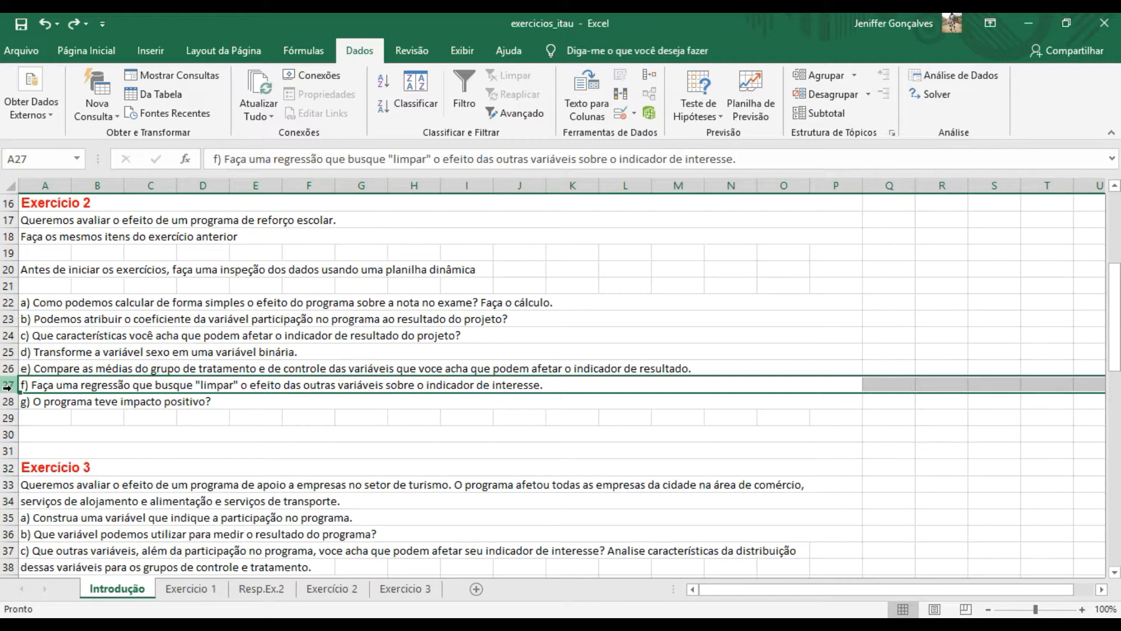
{"action": "left_click", "coordinate": [324, 589]}
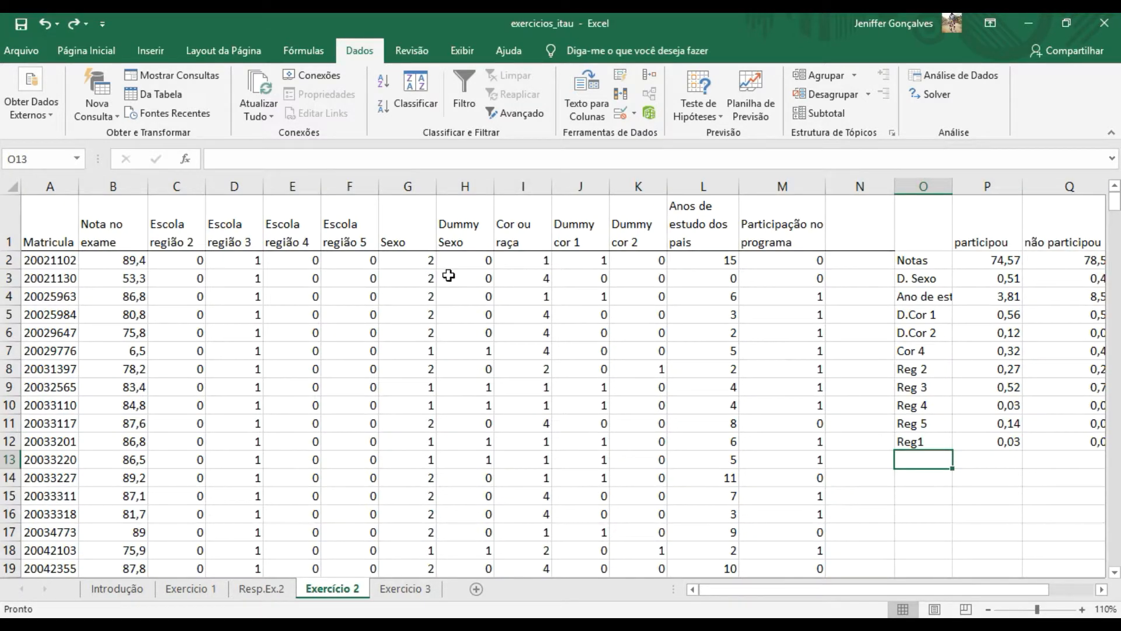
{"action": "left_click", "coordinate": [408, 186]}
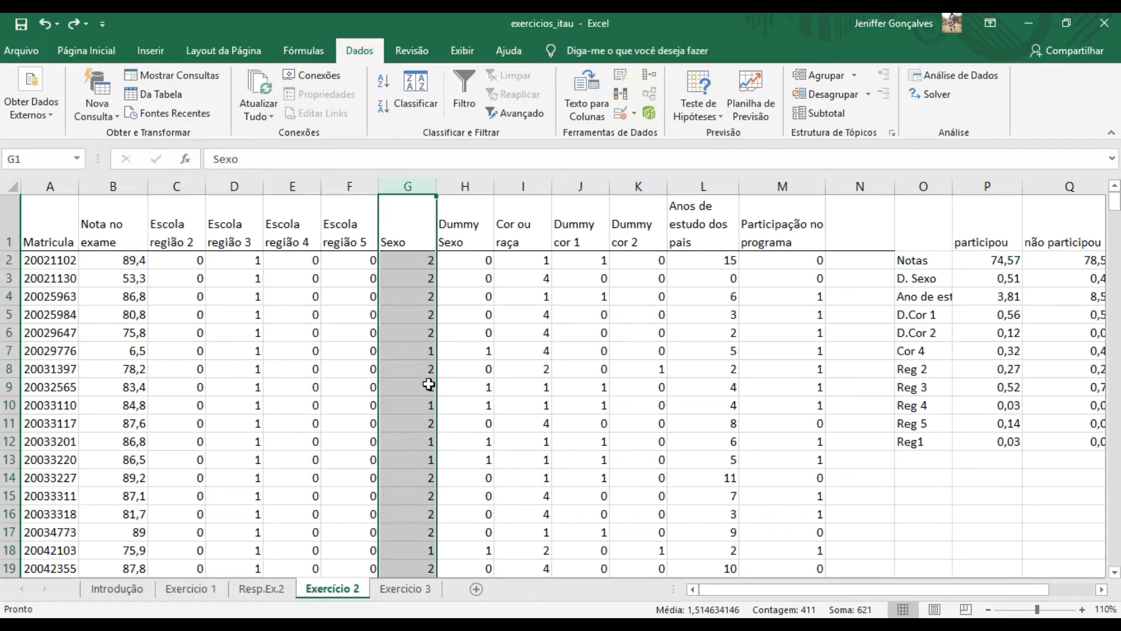
{"action": "left_click", "coordinate": [470, 184]}
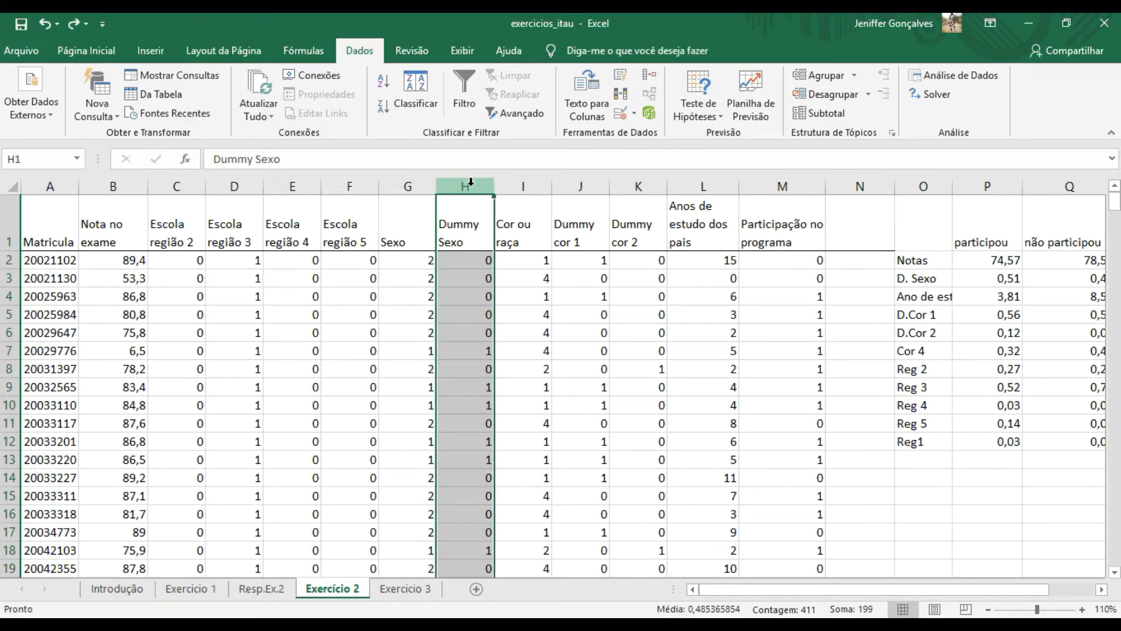
{"action": "left_click", "coordinate": [406, 185]}
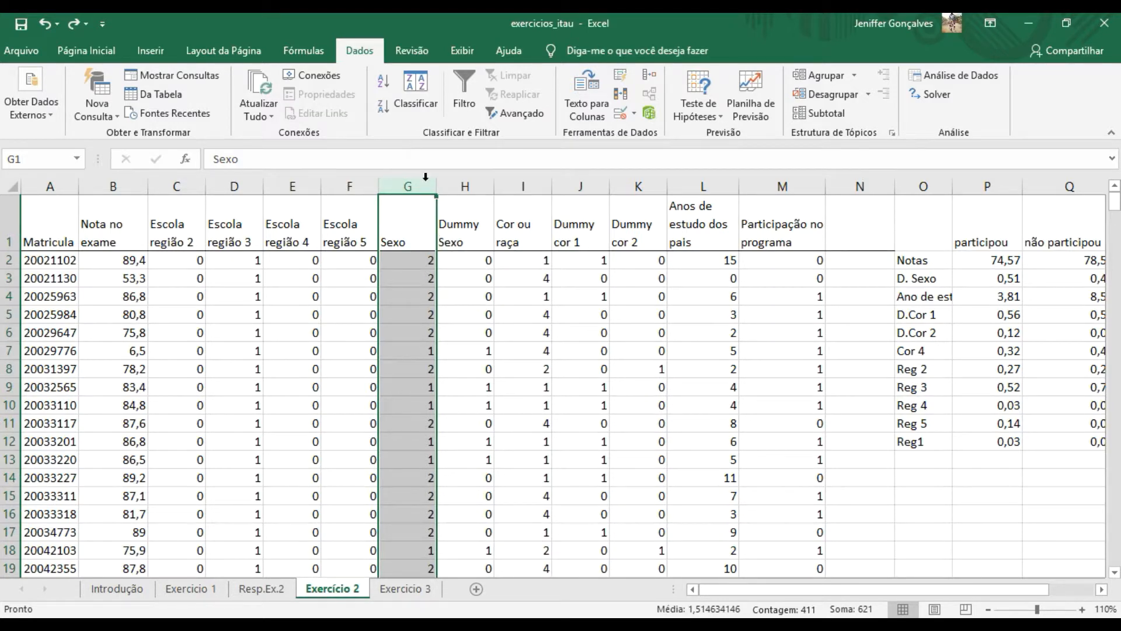
{"action": "left_click", "coordinate": [478, 259]}
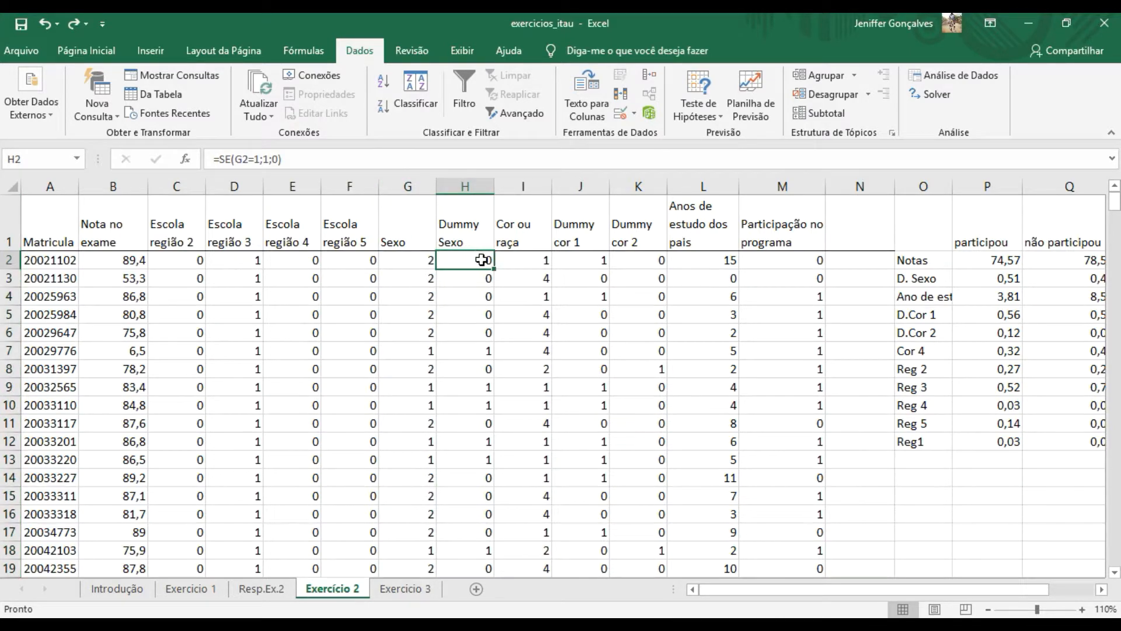
{"action": "left_click", "coordinate": [408, 261]}
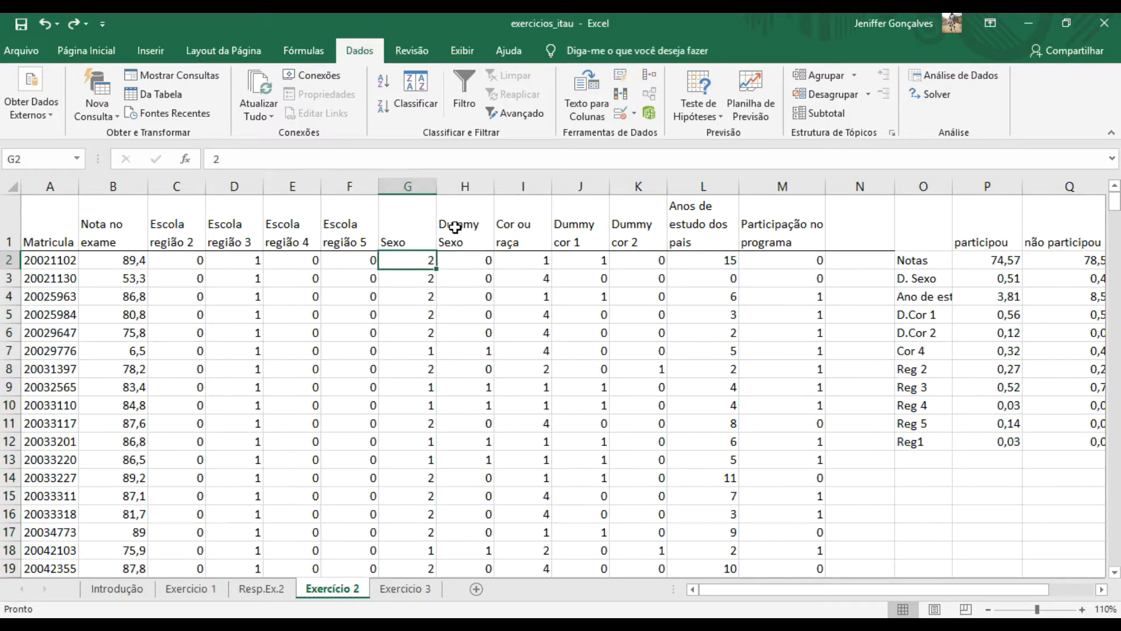
Replace the formulas in the Dummy Sexo column H with their values using Paste Special (Valores), and check a cell.
{"action": "left_click", "coordinate": [467, 186]}
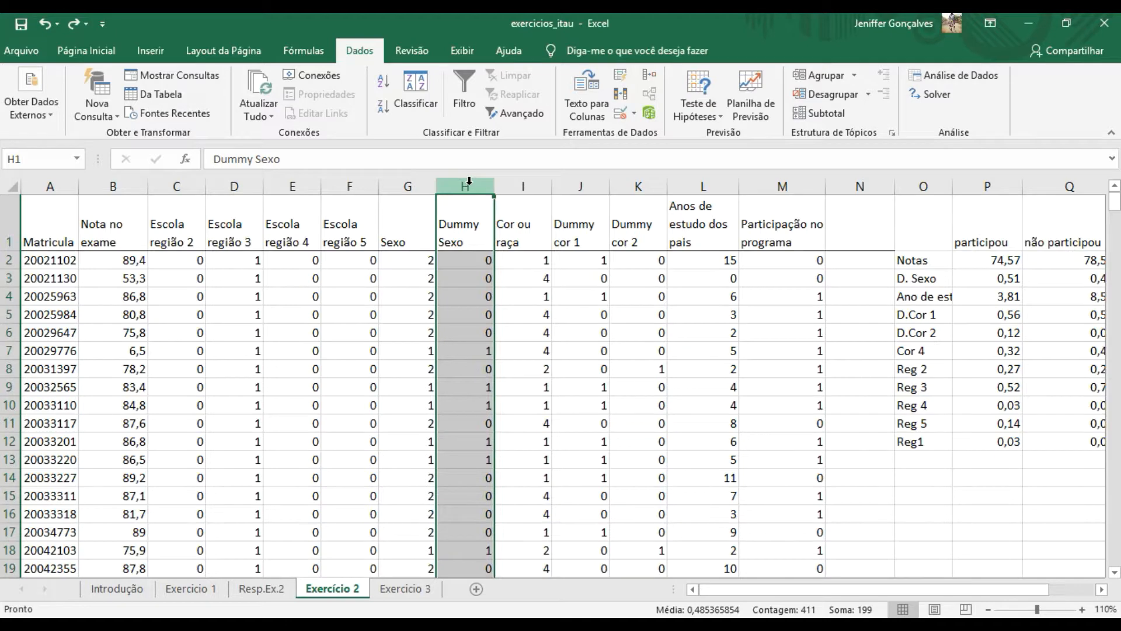
{"action": "key", "text": "ctrl+c"}
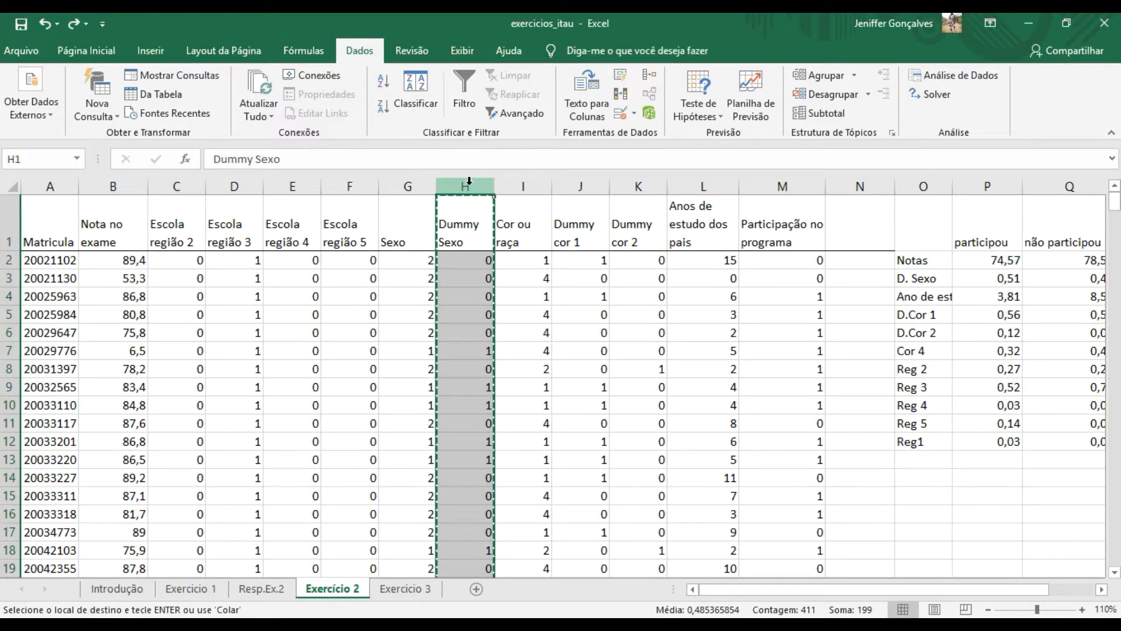
{"action": "key", "text": "ctrl+alt+v"}
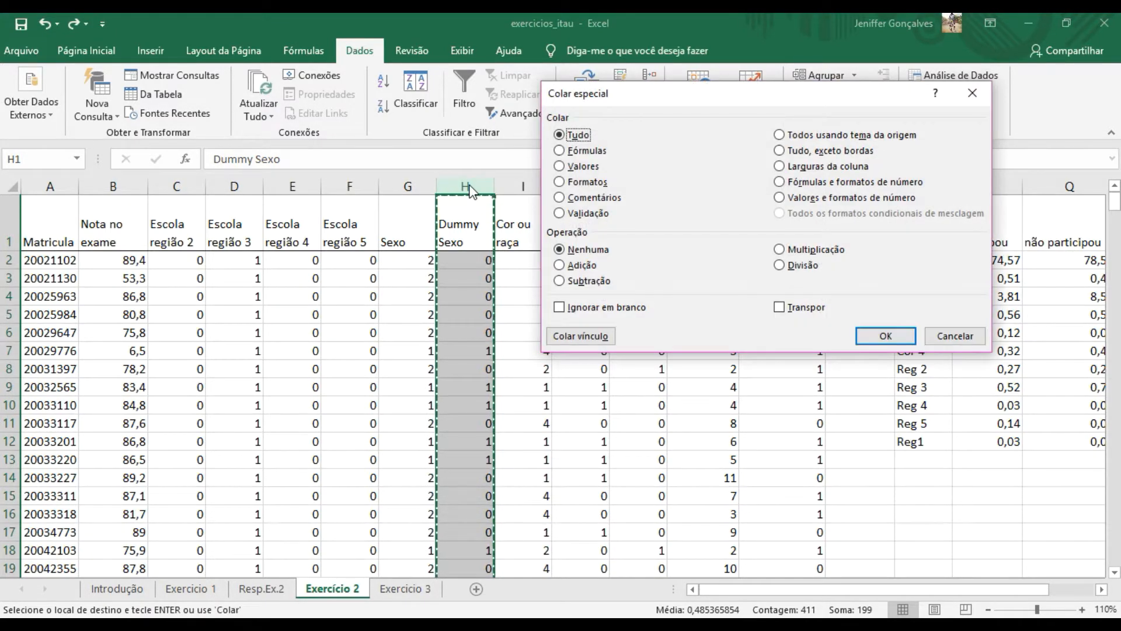
{"action": "left_click", "coordinate": [560, 166]}
{"action": "left_click", "coordinate": [879, 336]}
{"action": "left_click", "coordinate": [464, 264]}
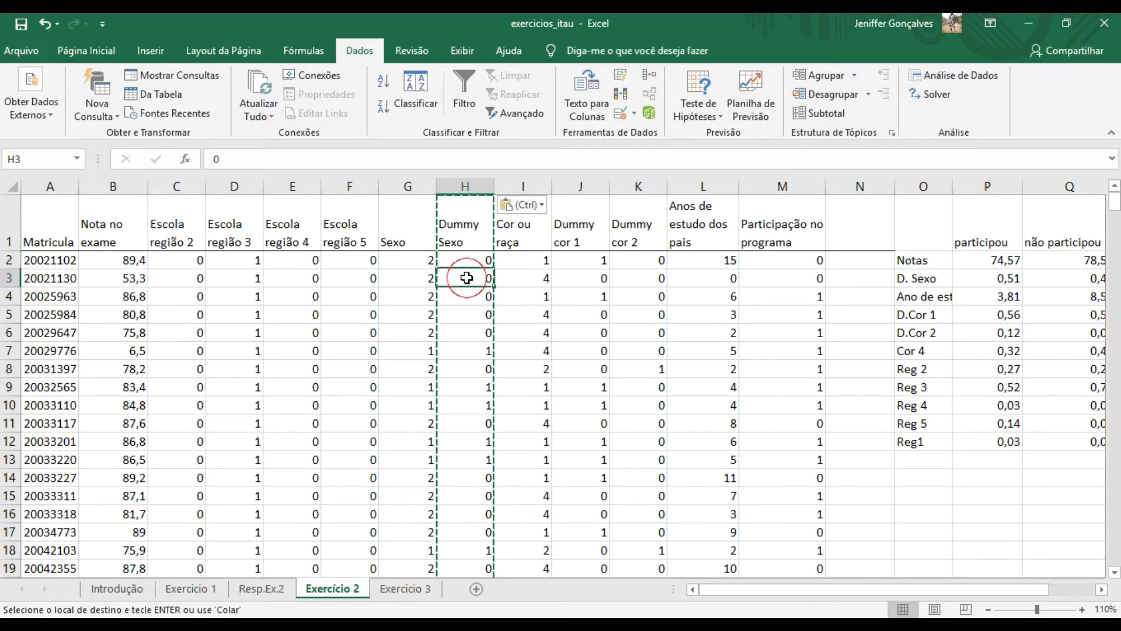
Delete the original Sexo column G from the Exercício 2 sheet.
{"action": "left_click", "coordinate": [476, 314]}
{"action": "left_click", "coordinate": [402, 185]}
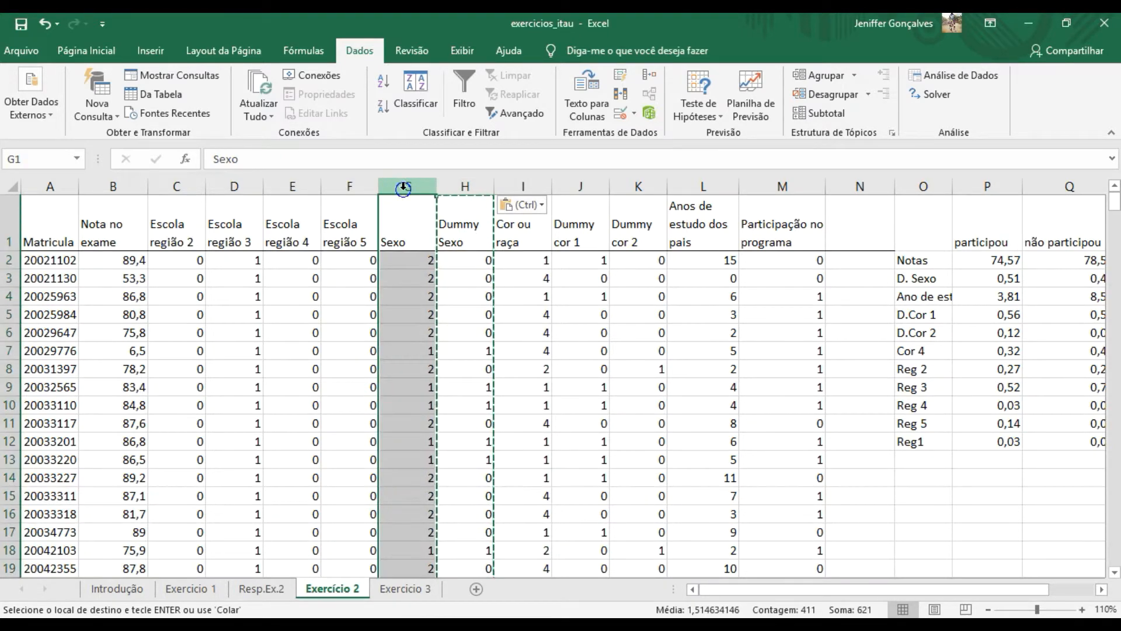
{"action": "right_click", "coordinate": [407, 186]}
{"action": "left_click", "coordinate": [472, 327]}
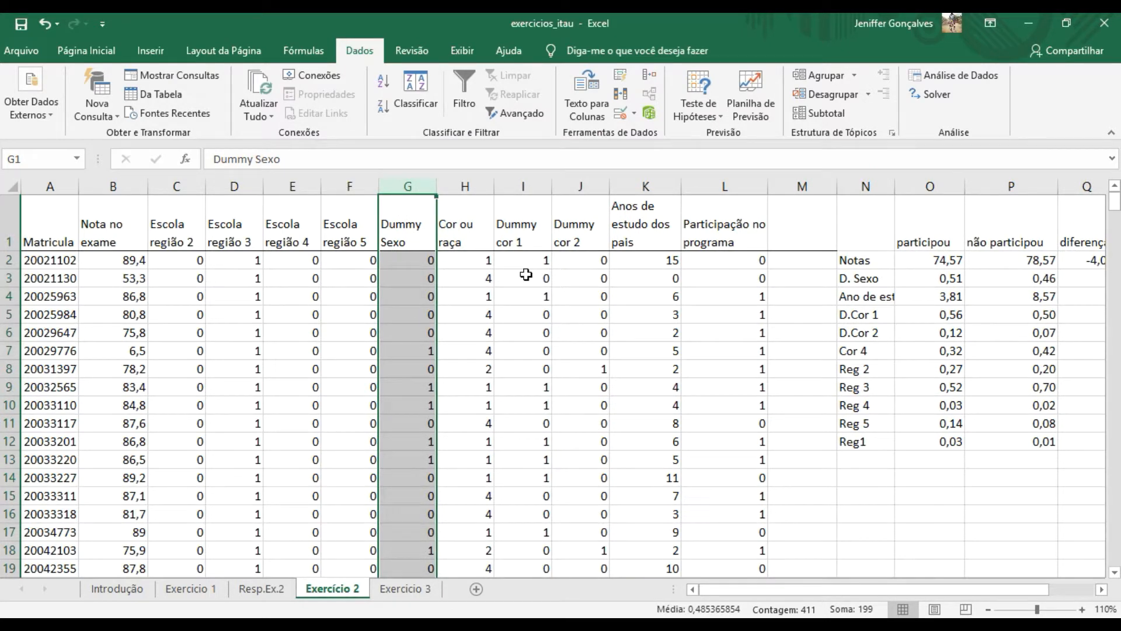
Replace the formulas in the Dummy cor 1 and Dummy cor 2 columns with their values using Paste Special (Valores).
{"action": "left_click_drag", "start_coordinate": [516, 186], "coordinate": [578, 188]}
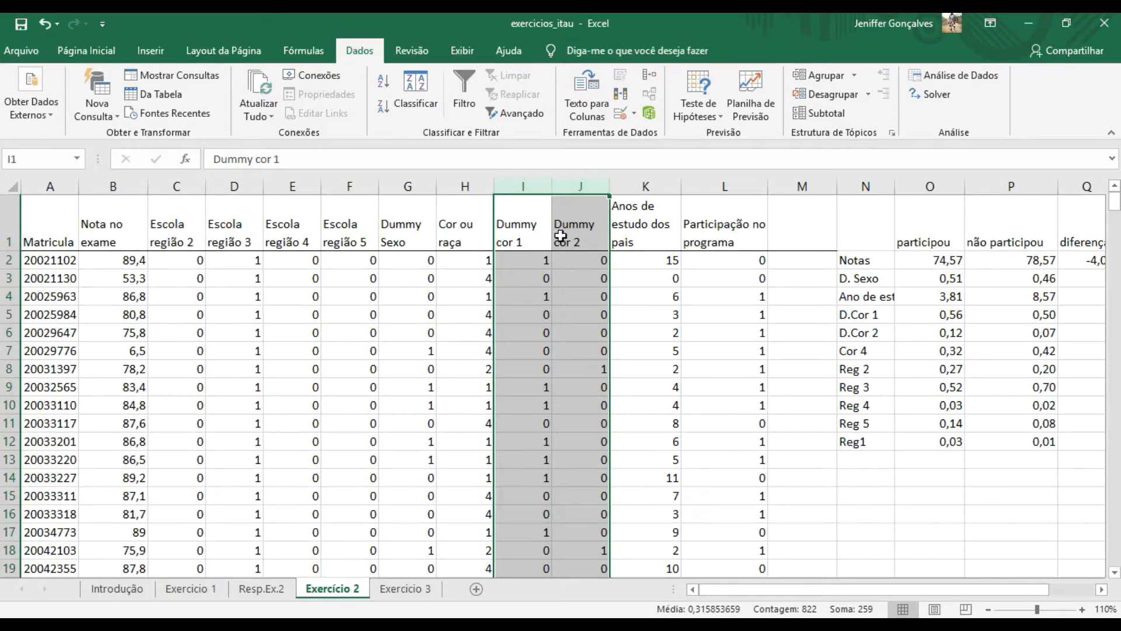
{"action": "key", "text": "ctrl+c"}
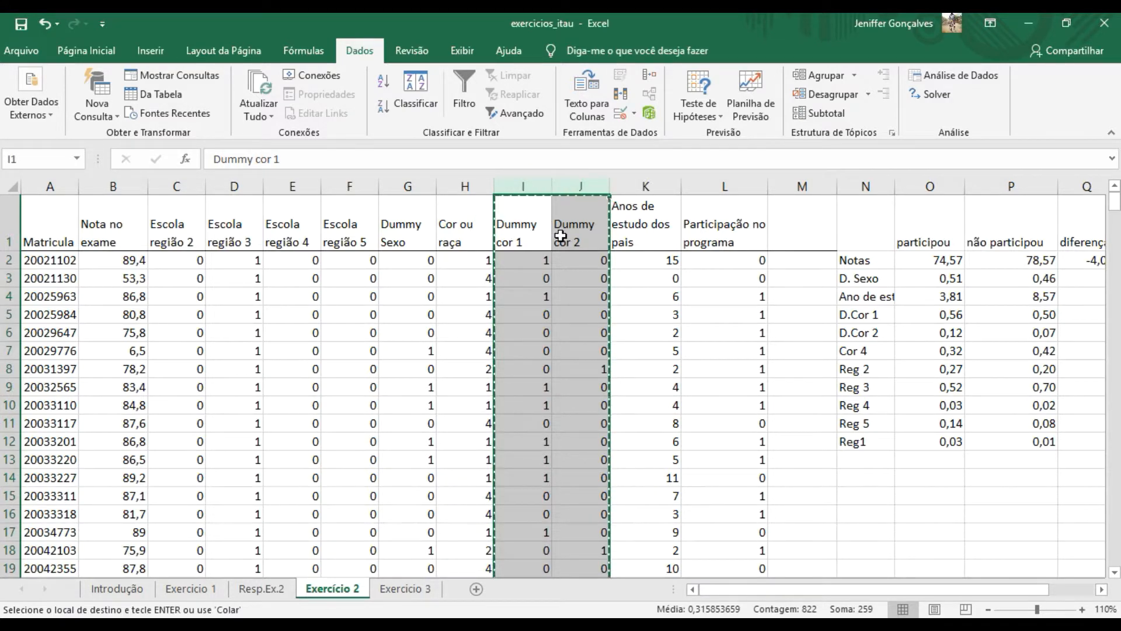
{"action": "key", "text": "ctrl+alt+v"}
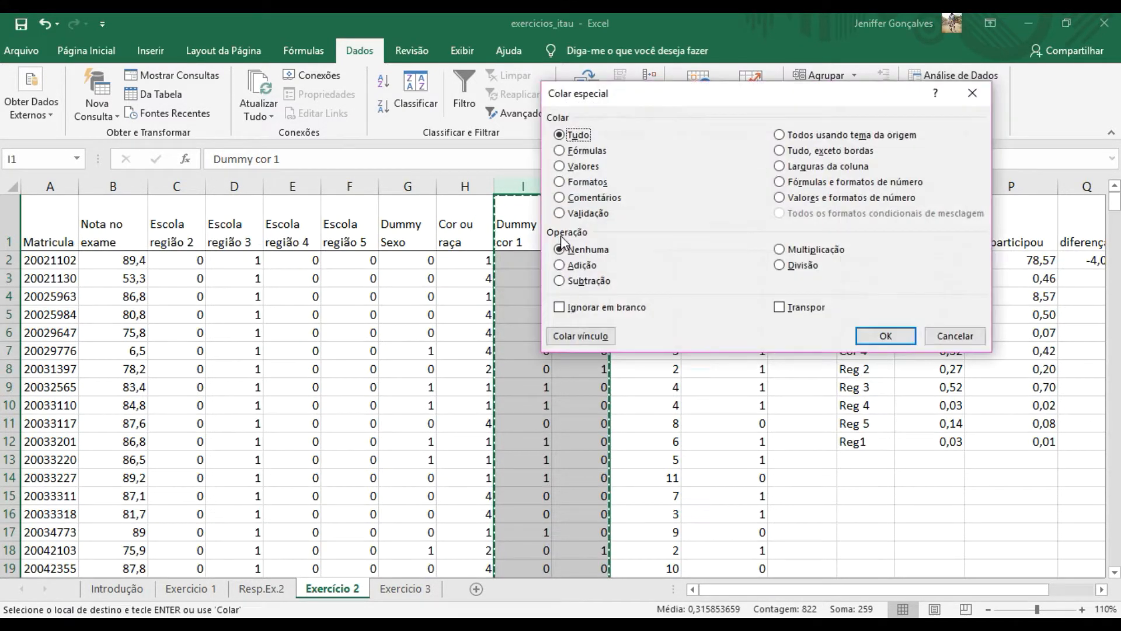
{"action": "left_click", "coordinate": [560, 167]}
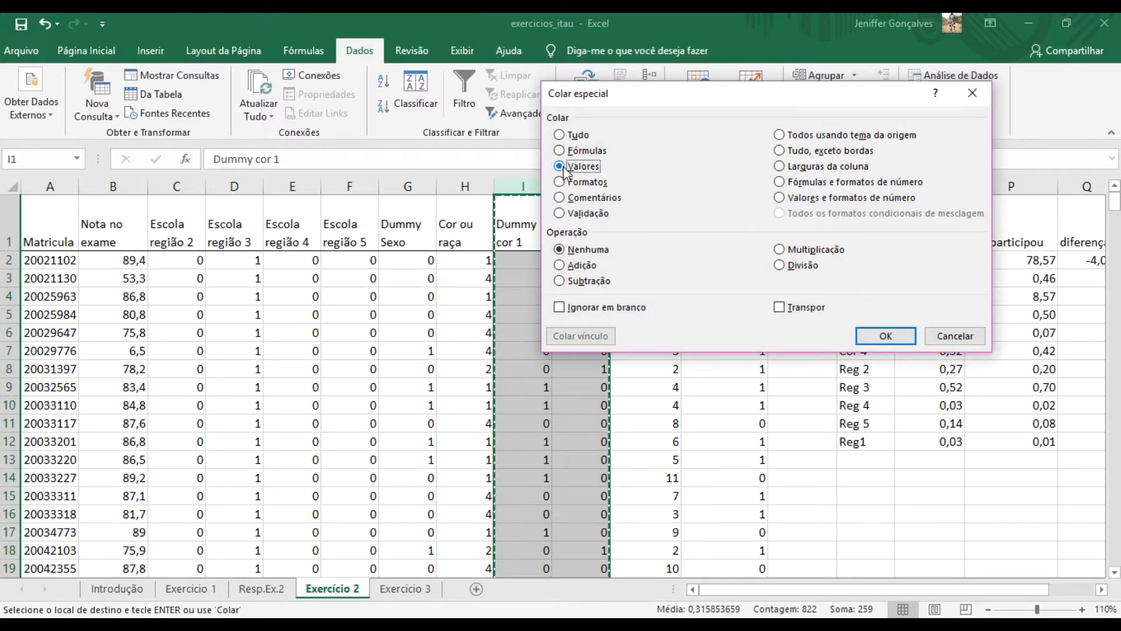
{"action": "left_click", "coordinate": [865, 339]}
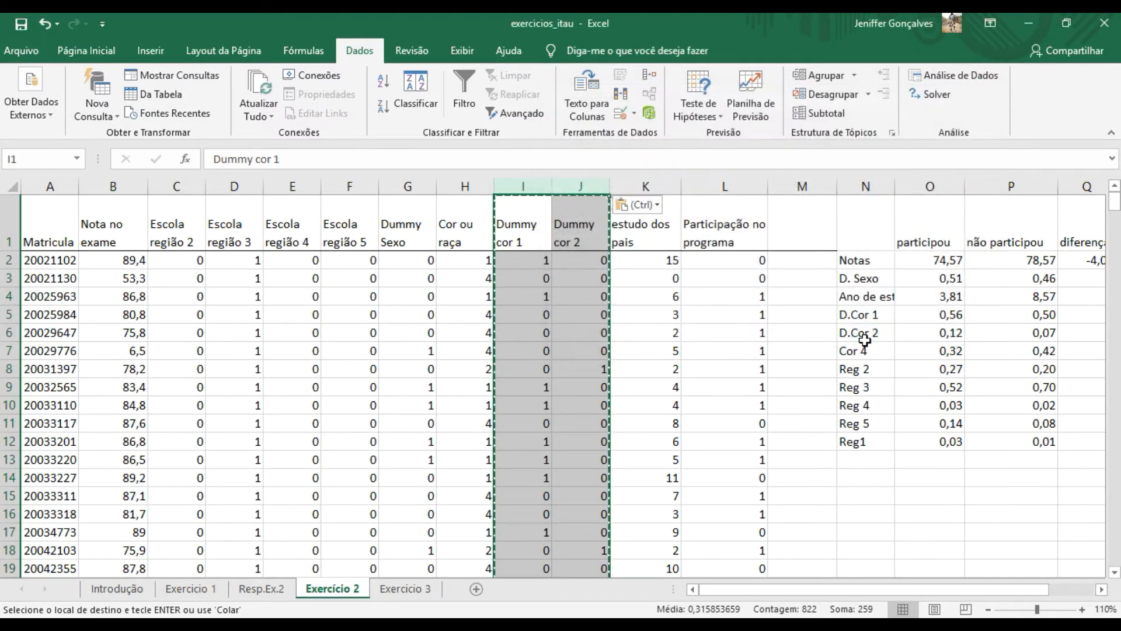
Delete the original Cor ou raça column H from the data.
{"action": "left_click", "coordinate": [464, 184]}
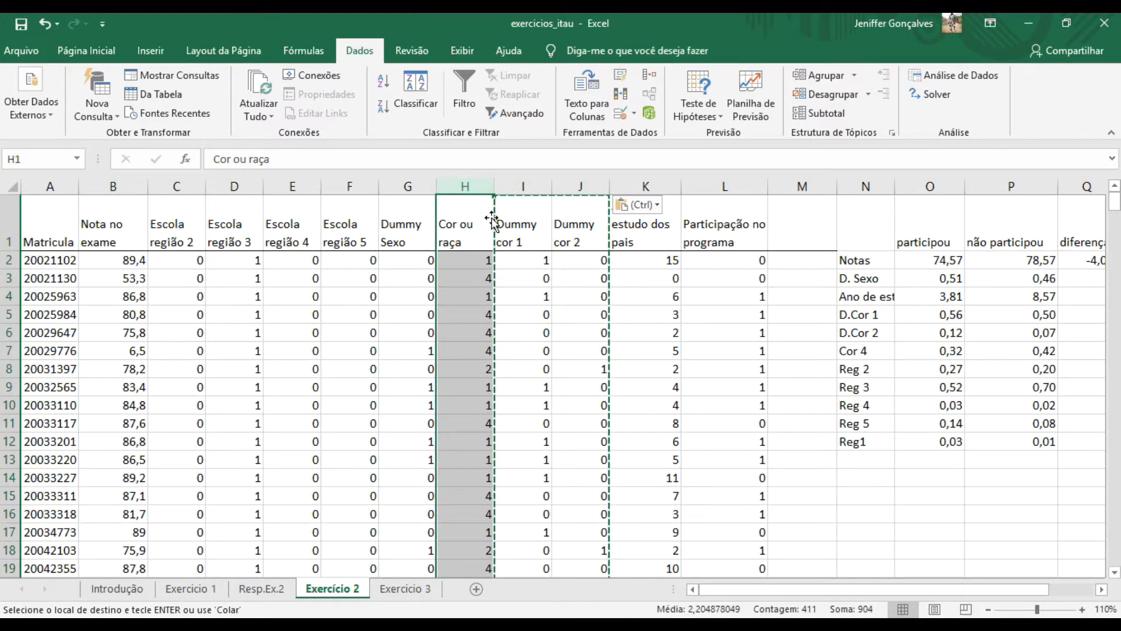
{"action": "right_click", "coordinate": [461, 186]}
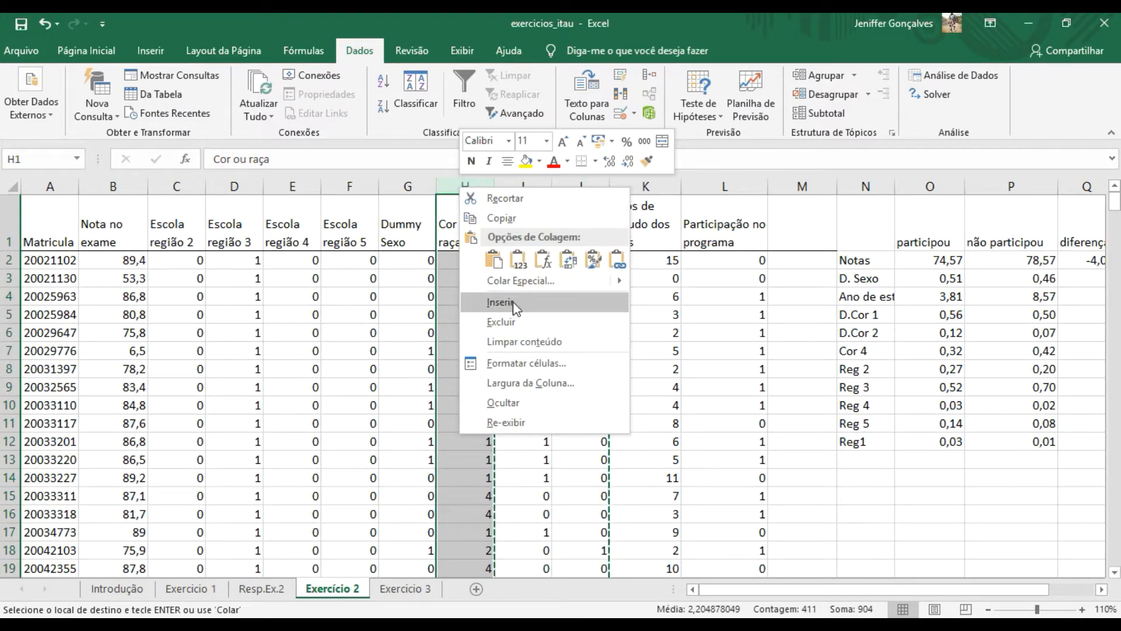
{"action": "left_click", "coordinate": [514, 322]}
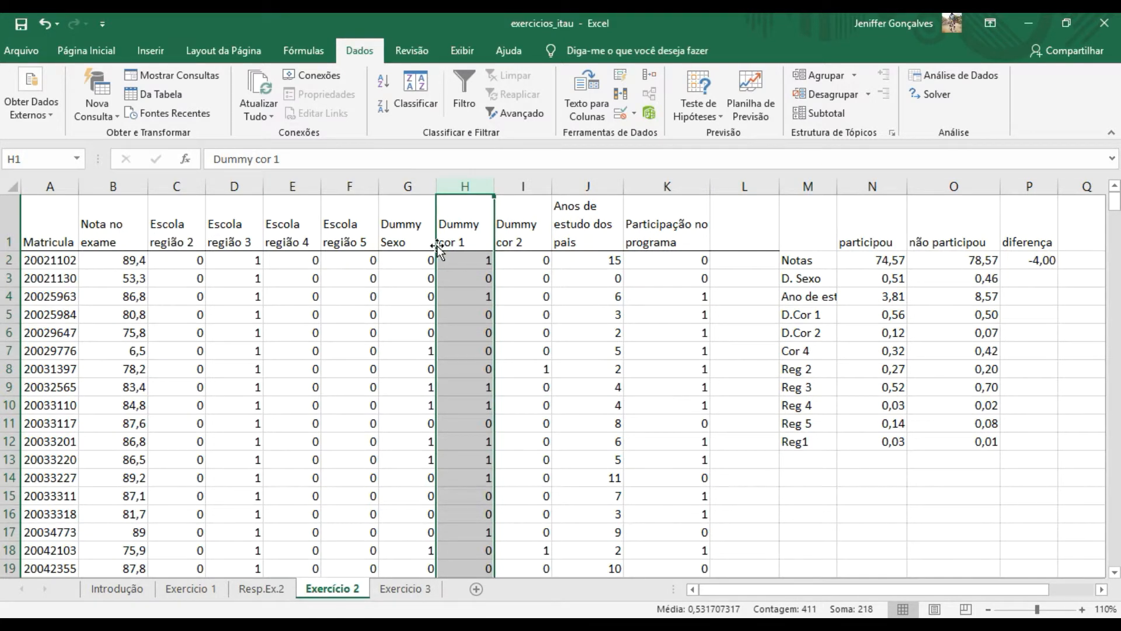
Review Nota no exame as the dependent variable and columns C to K as explanatory variables, and check that Data Analysis offers Regressão.
{"action": "left_click", "coordinate": [660, 240]}
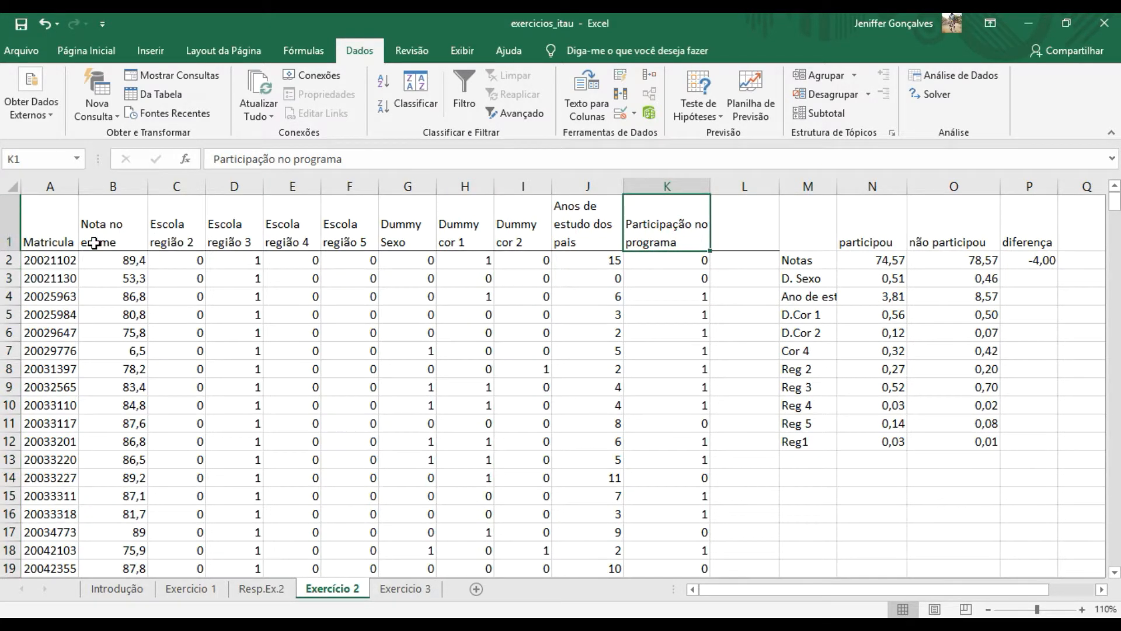
{"action": "left_click", "coordinate": [98, 203]}
{"action": "left_click", "coordinate": [107, 185]}
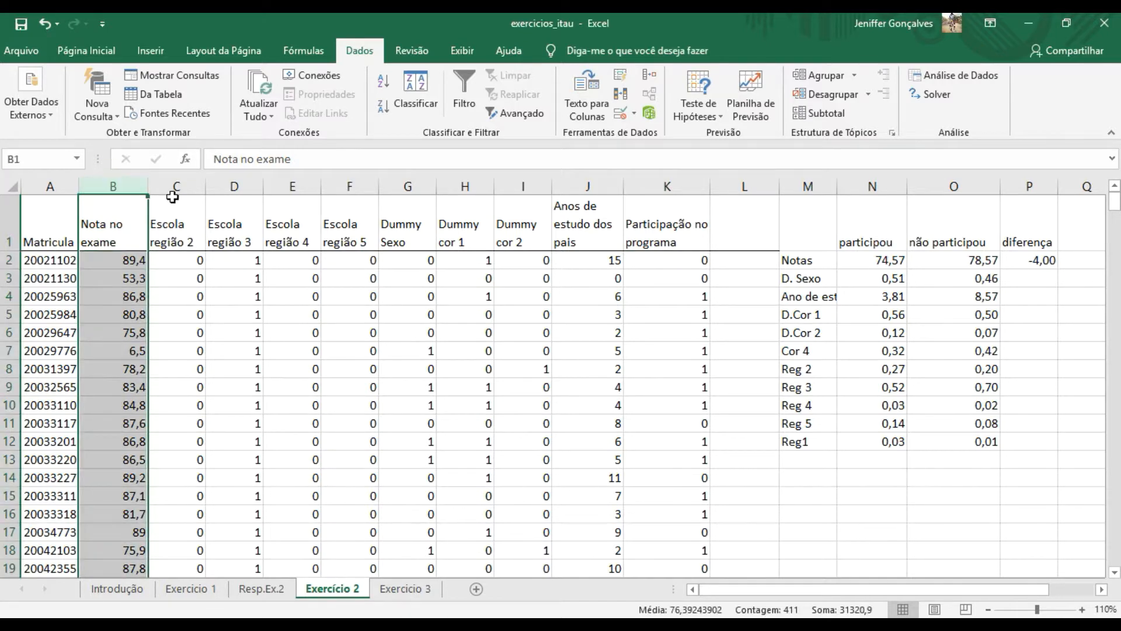
{"action": "left_click_drag", "start_coordinate": [175, 186], "coordinate": [660, 270]}
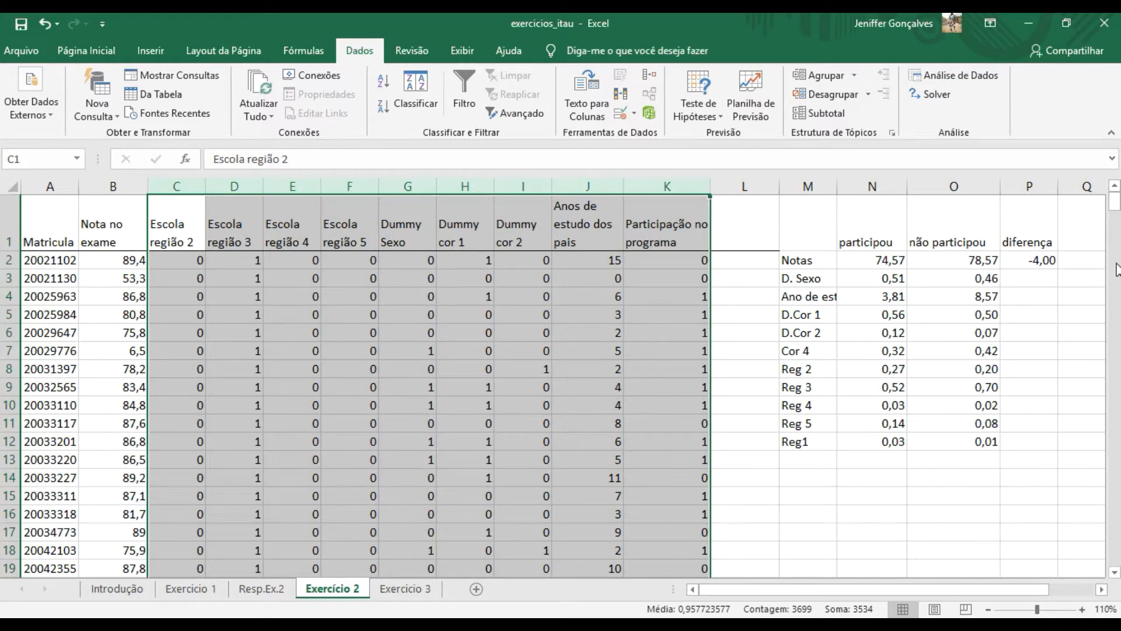
{"action": "left_click", "coordinate": [972, 80]}
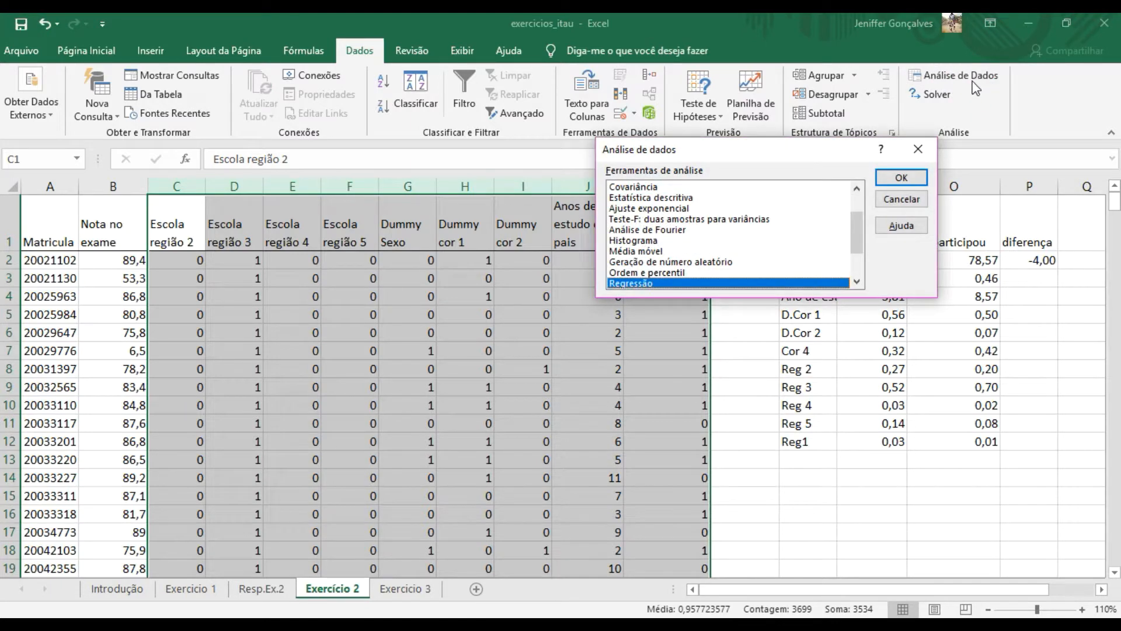
{"action": "left_click", "coordinate": [908, 200]}
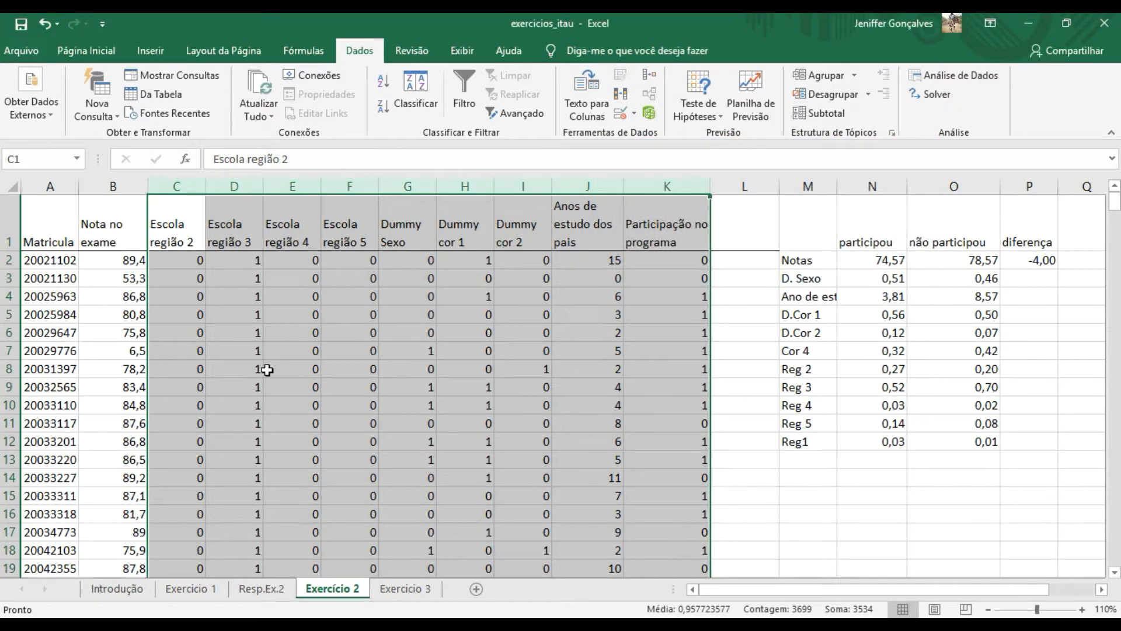
Check in the Excel options that the Ferramentas de Análise add-in is enabled, and confirm the add-in list.
{"action": "left_click", "coordinate": [22, 54]}
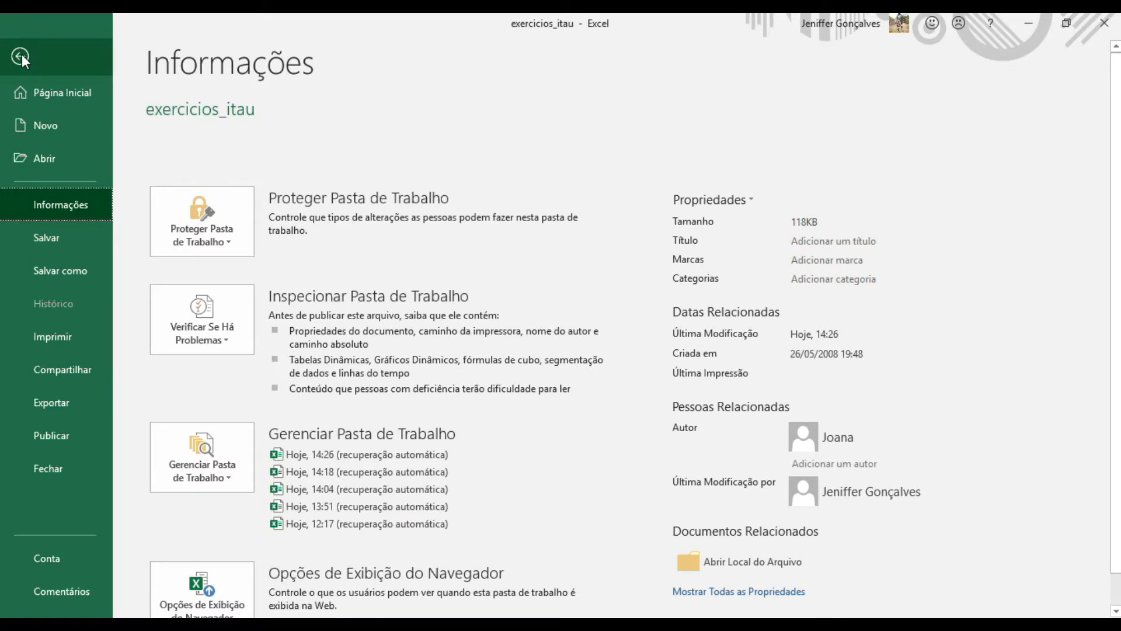
{"action": "left_click_drag", "start_coordinate": [1114, 361], "coordinate": [1112, 406]}
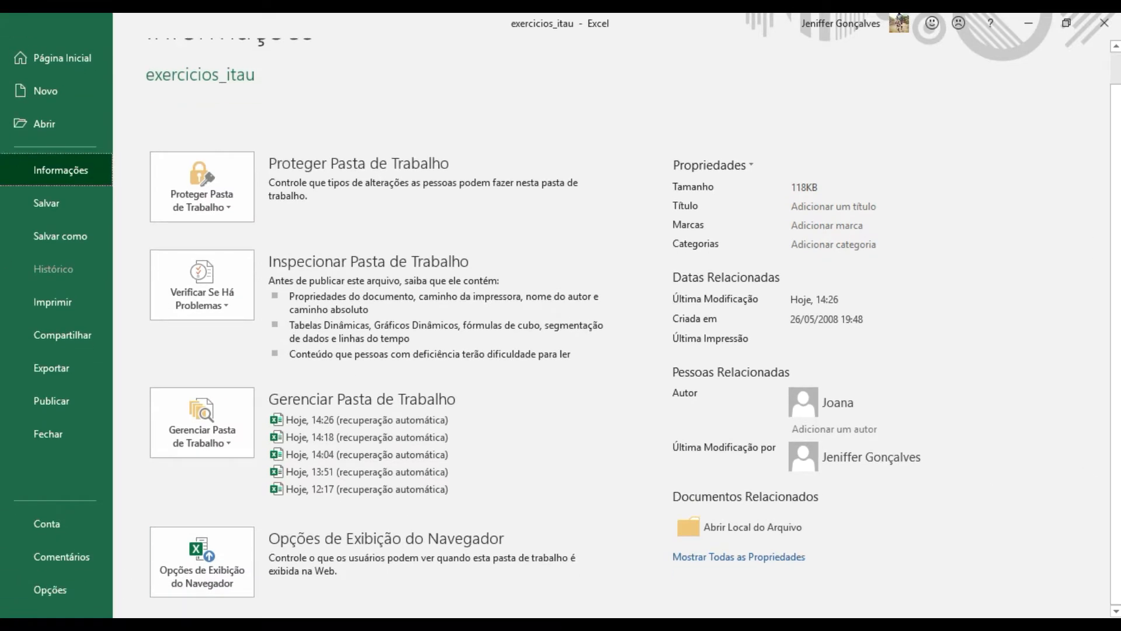
{"action": "left_click", "coordinate": [70, 610]}
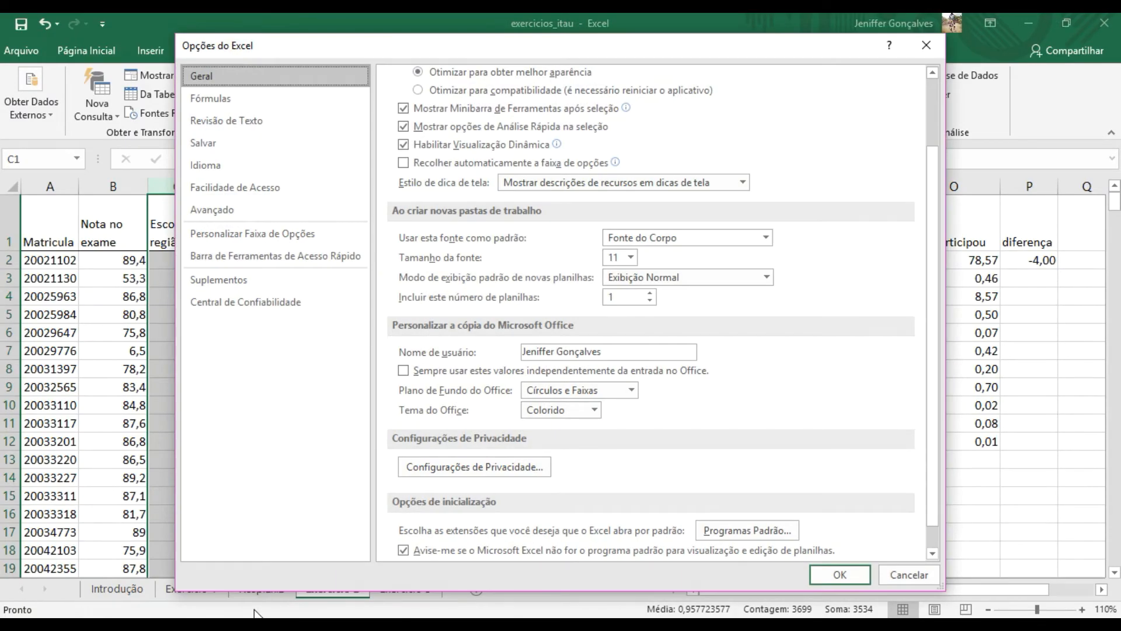
{"action": "left_click", "coordinate": [219, 282]}
{"action": "left_click", "coordinate": [635, 541]}
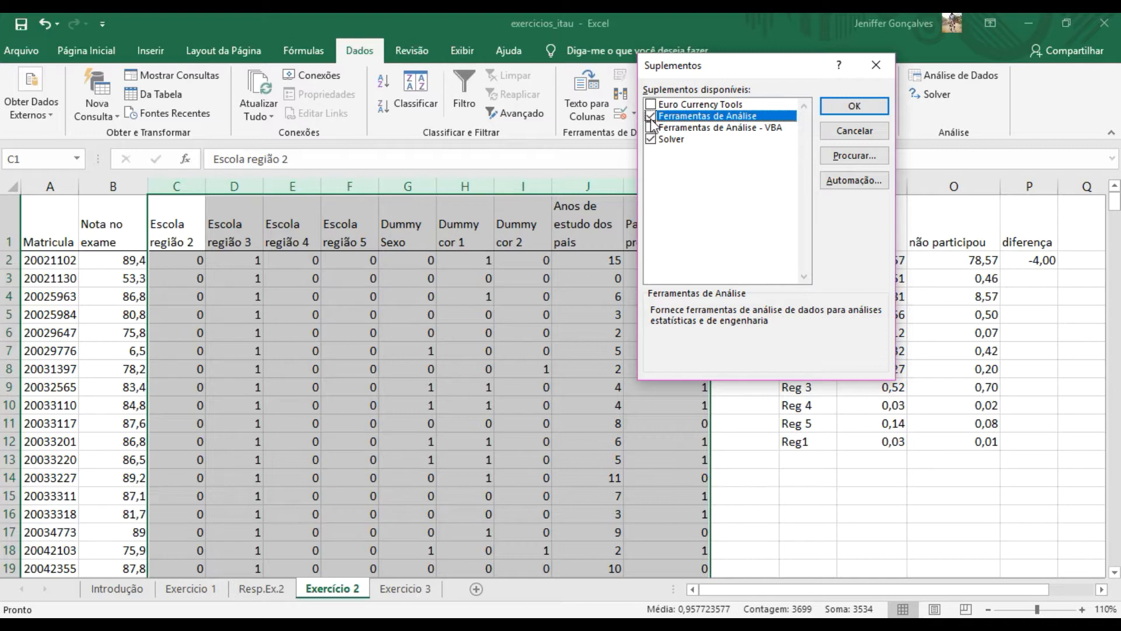
{"action": "left_click", "coordinate": [827, 105]}
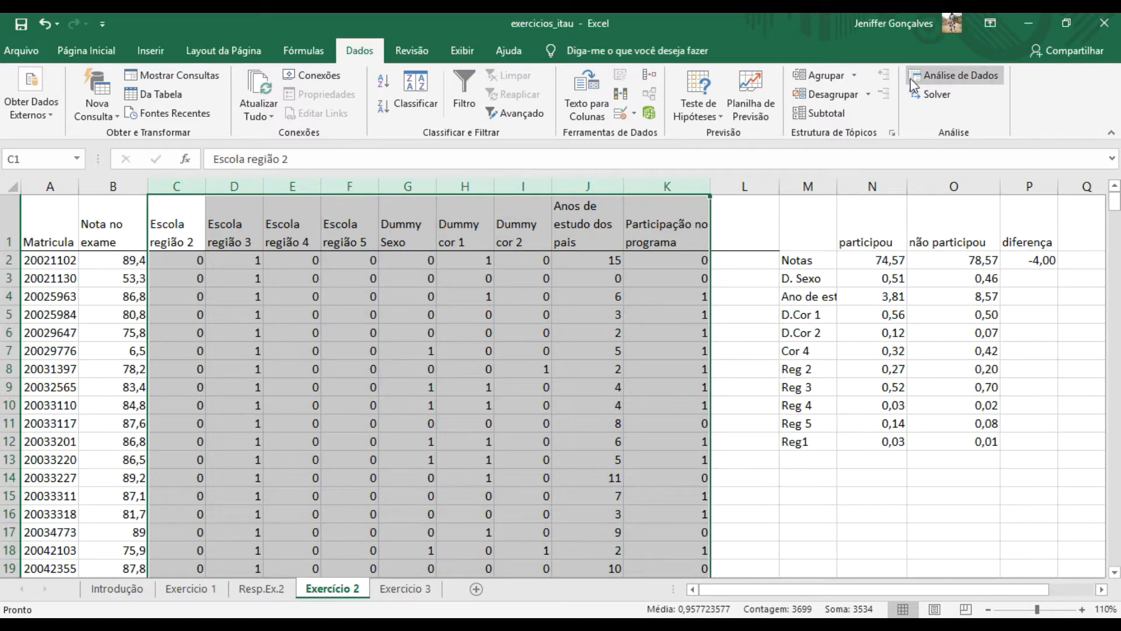
Start a Regressão analysis with $B$1:$B$411 (Nota no exame) as the Y input range and Rótulos enabled.
{"action": "left_click", "coordinate": [959, 73]}
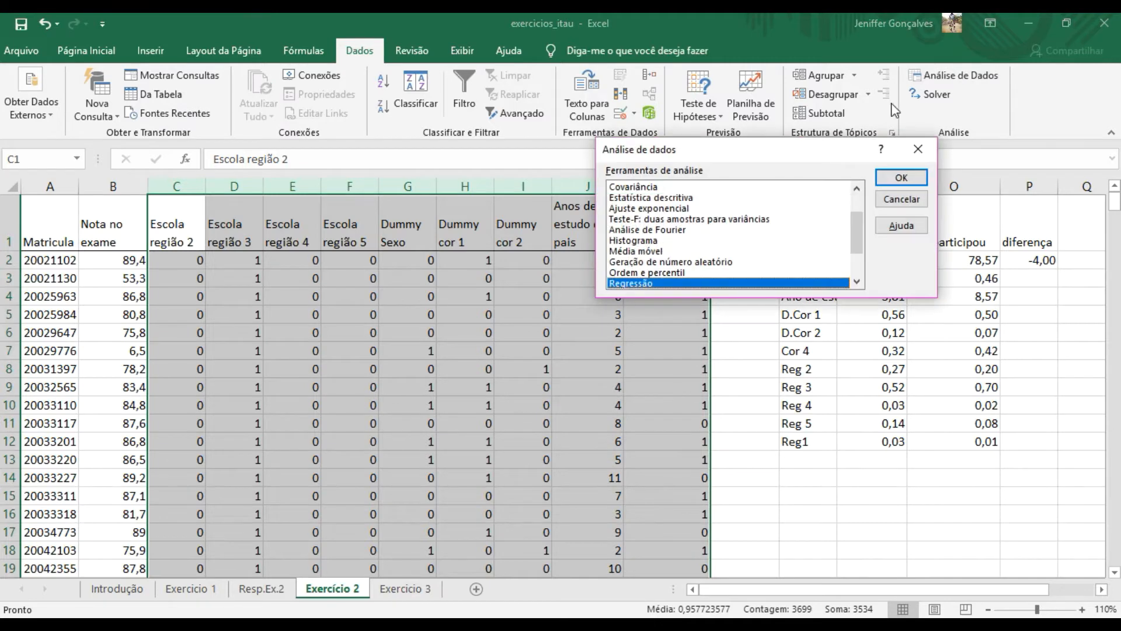
{"action": "left_click", "coordinate": [630, 279]}
{"action": "scroll", "coordinate": [856, 251], "scroll_direction": "down", "scroll_amount": 2}
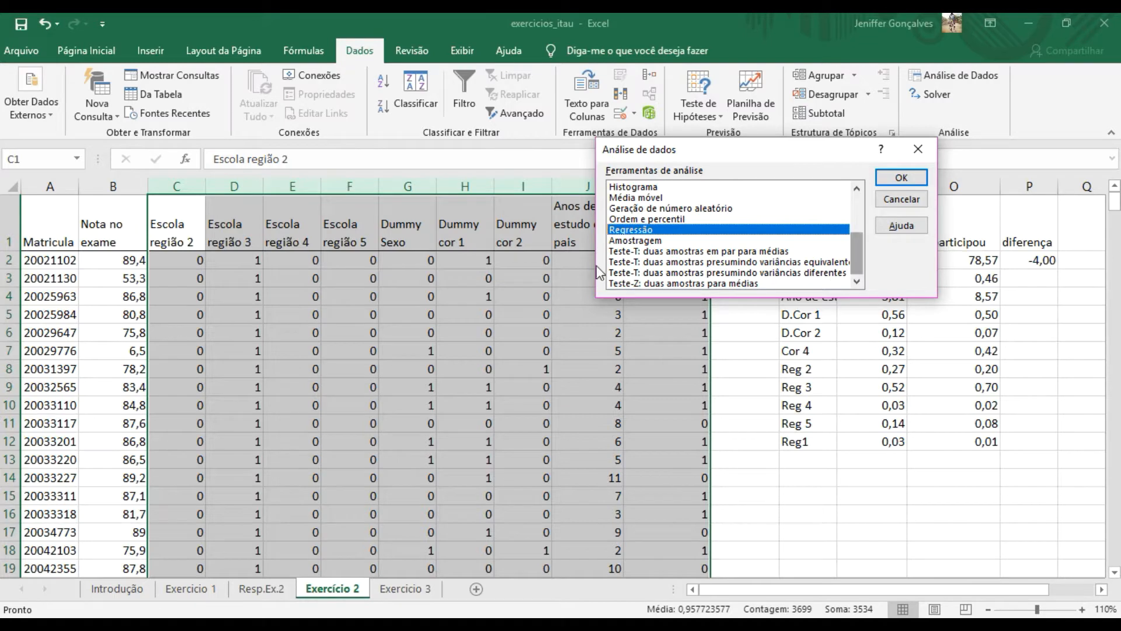
{"action": "left_click", "coordinate": [902, 178]}
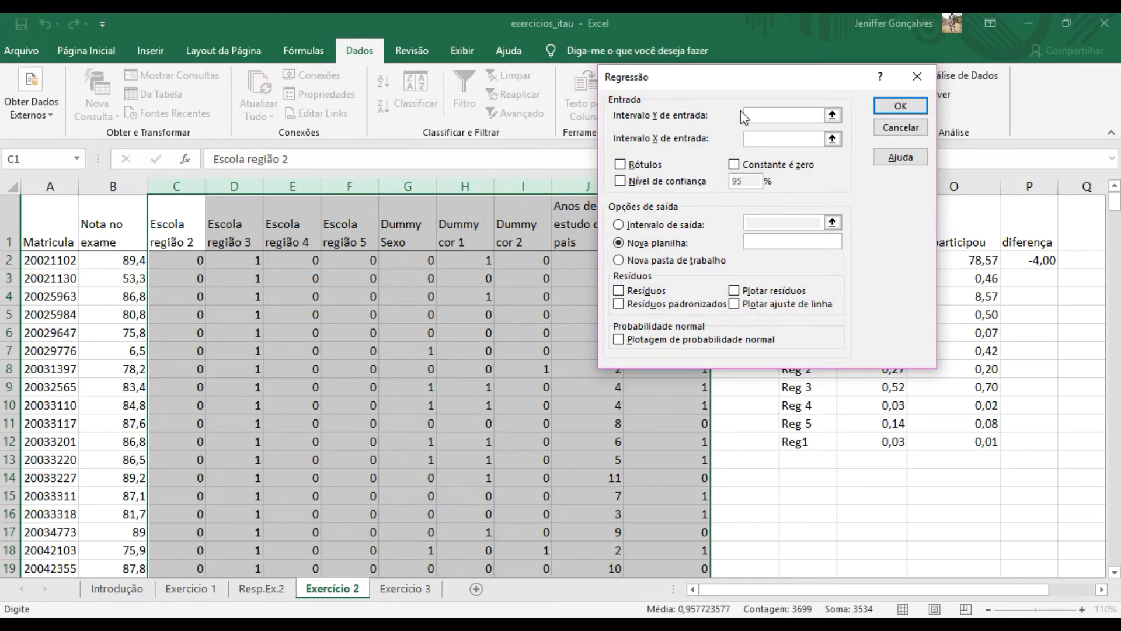
{"action": "left_click", "coordinate": [125, 226]}
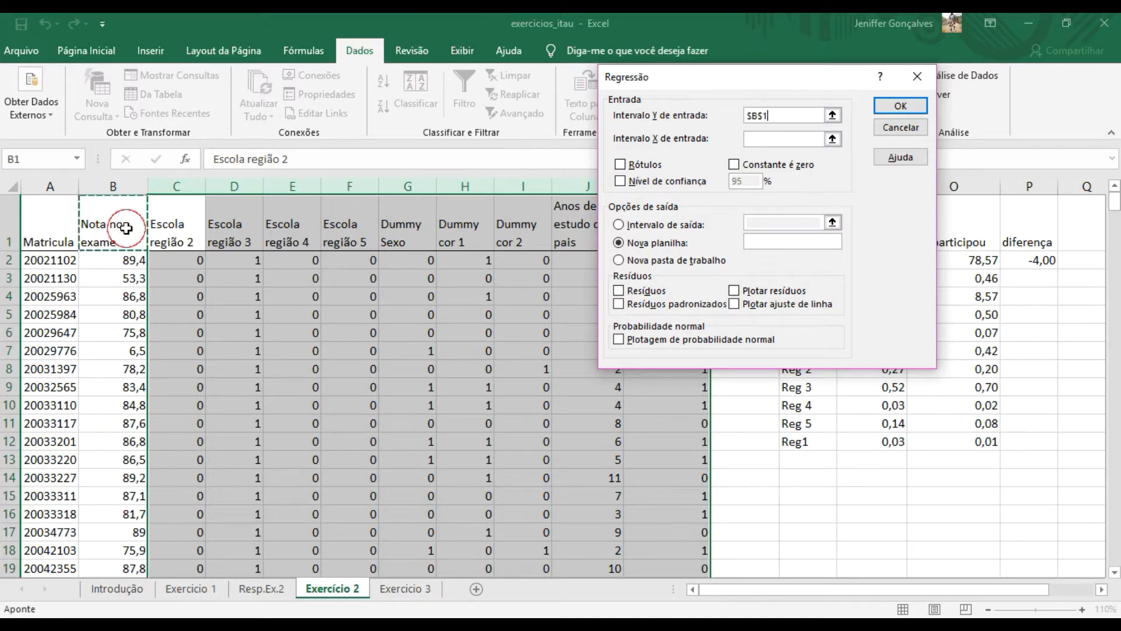
{"action": "left_click", "coordinate": [115, 186]}
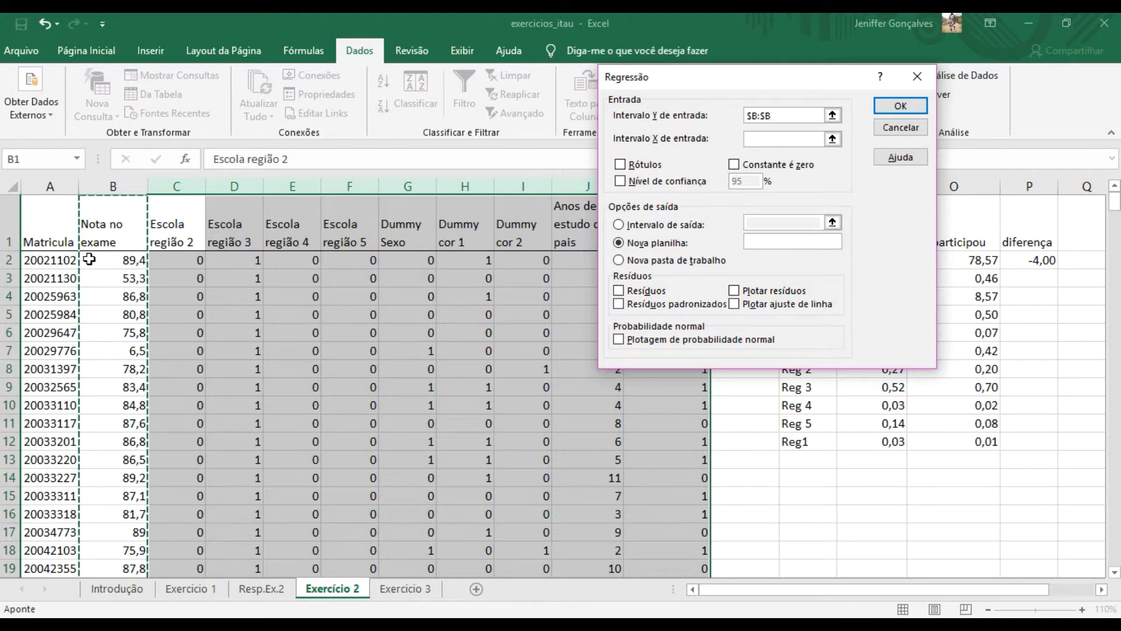
{"action": "left_click", "coordinate": [107, 231]}
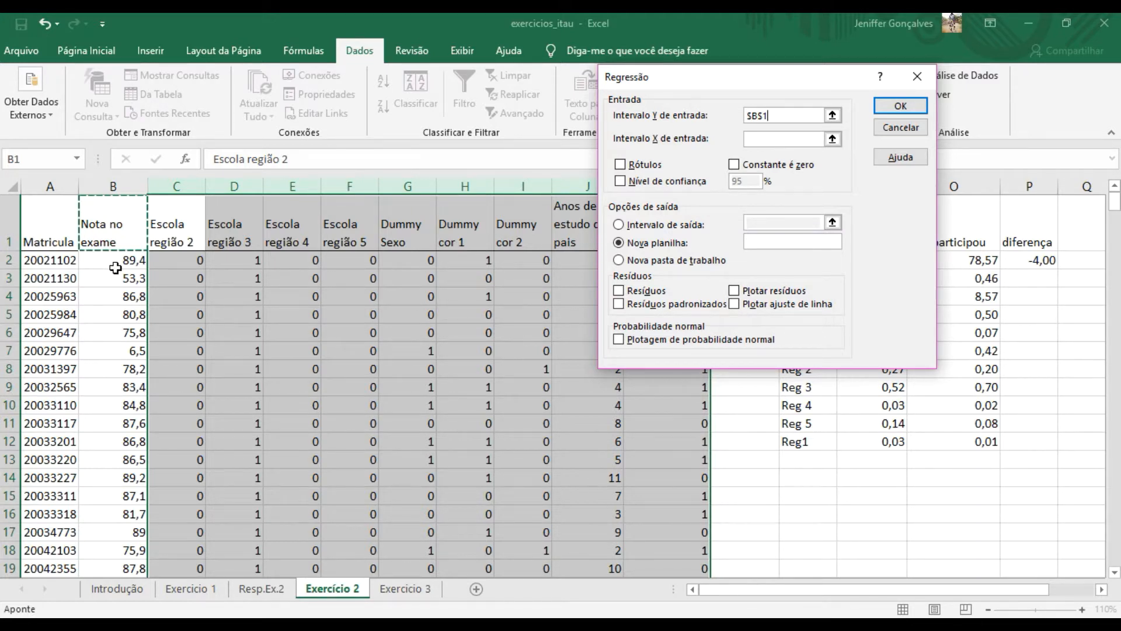
{"action": "key", "text": "ctrl+shift+Down"}
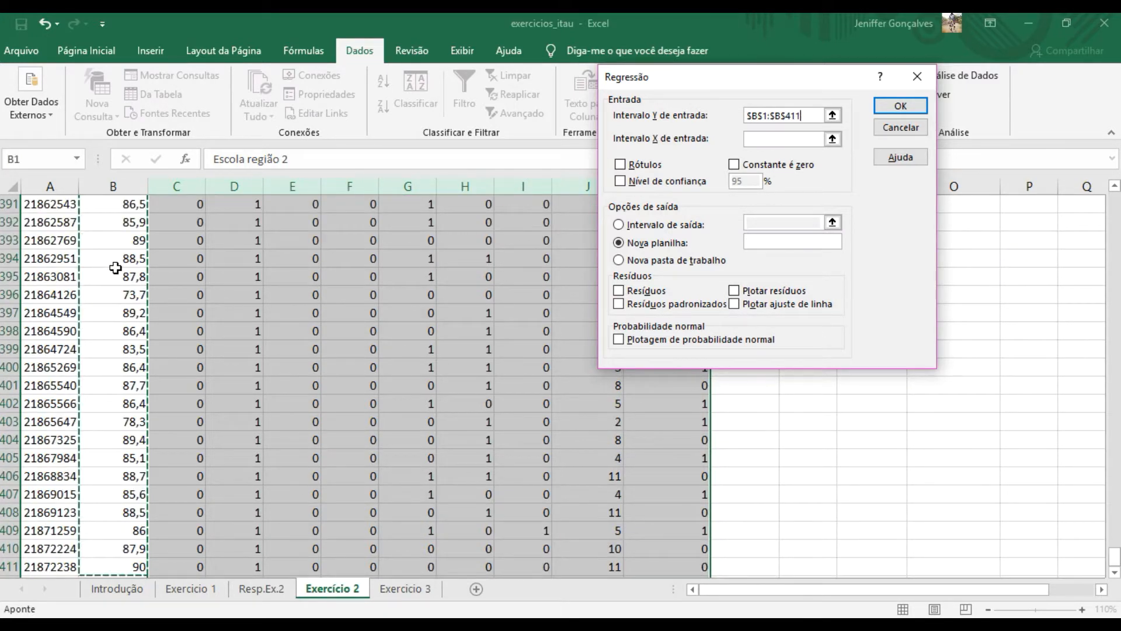
{"action": "left_click", "coordinate": [620, 165]}
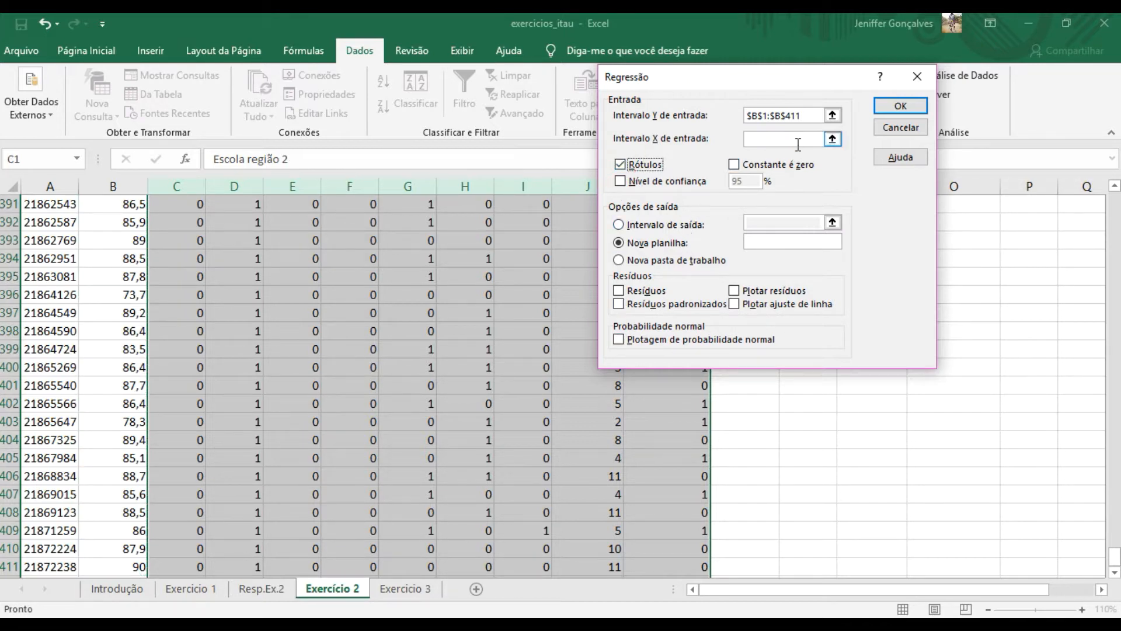
Set the regression's X input range to $C$1:$K$411 and run it with output to a new worksheet.
{"action": "left_click", "coordinate": [832, 139]}
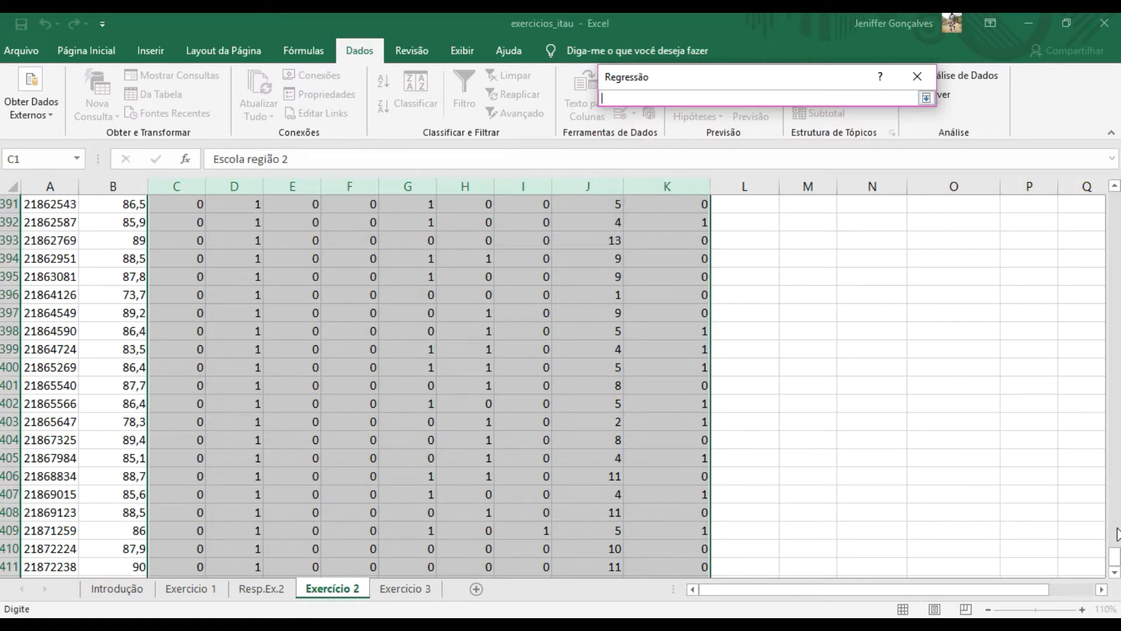
{"action": "left_click_drag", "start_coordinate": [1114, 560], "coordinate": [1101, 178]}
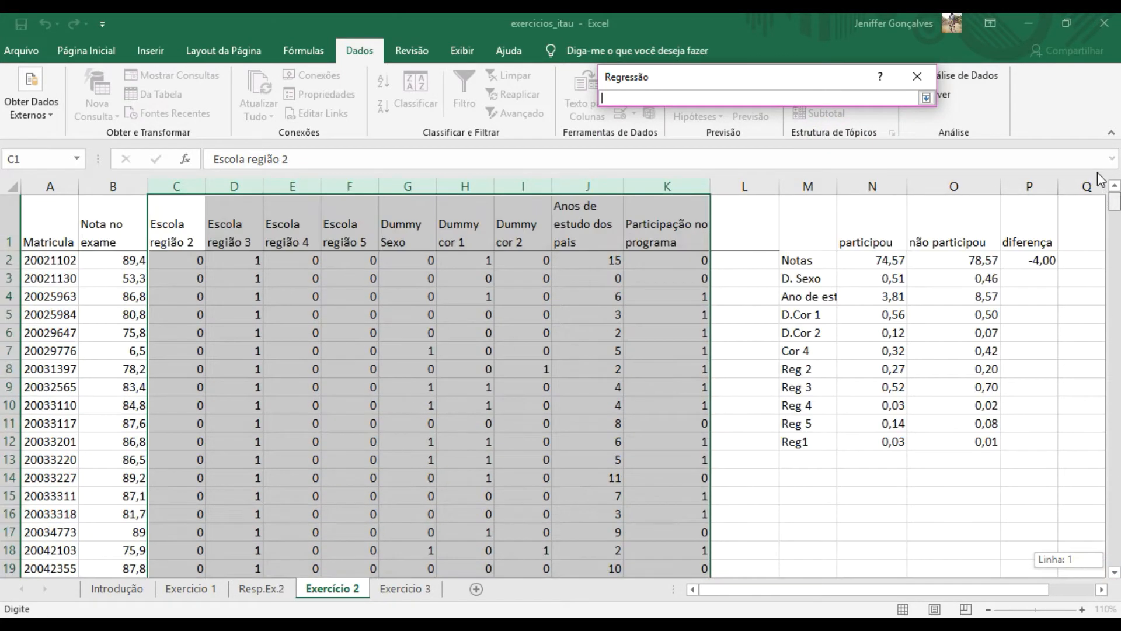
{"action": "left_click", "coordinate": [173, 222]}
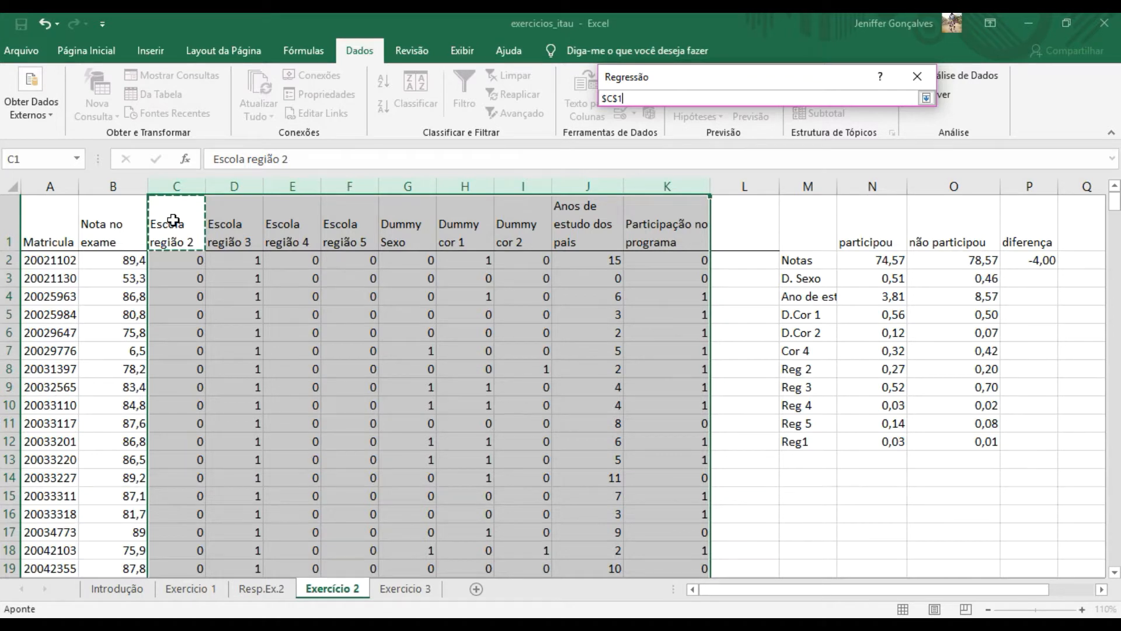
{"action": "key", "text": "ctrl+shift+Right"}
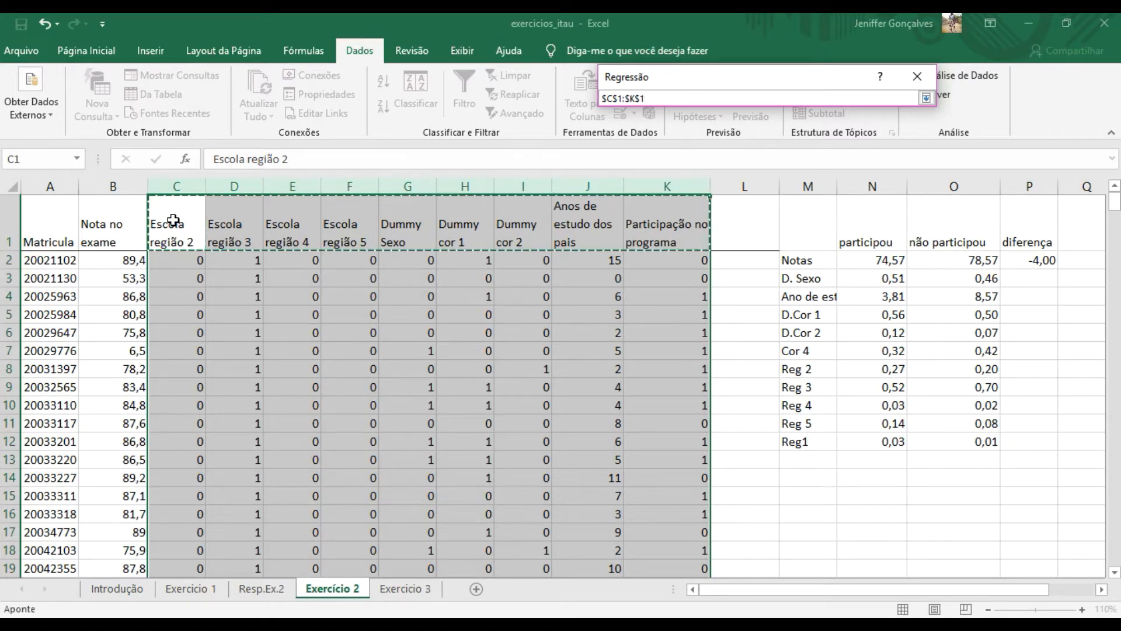
{"action": "key", "text": "ctrl+shift+Down"}
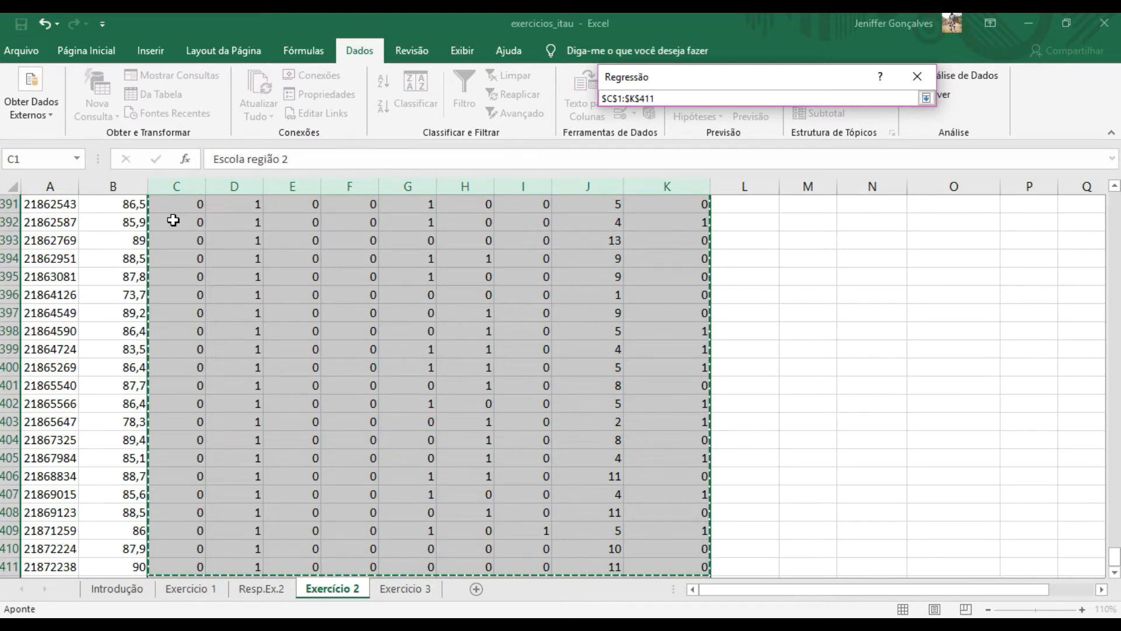
{"action": "key", "text": "Return"}
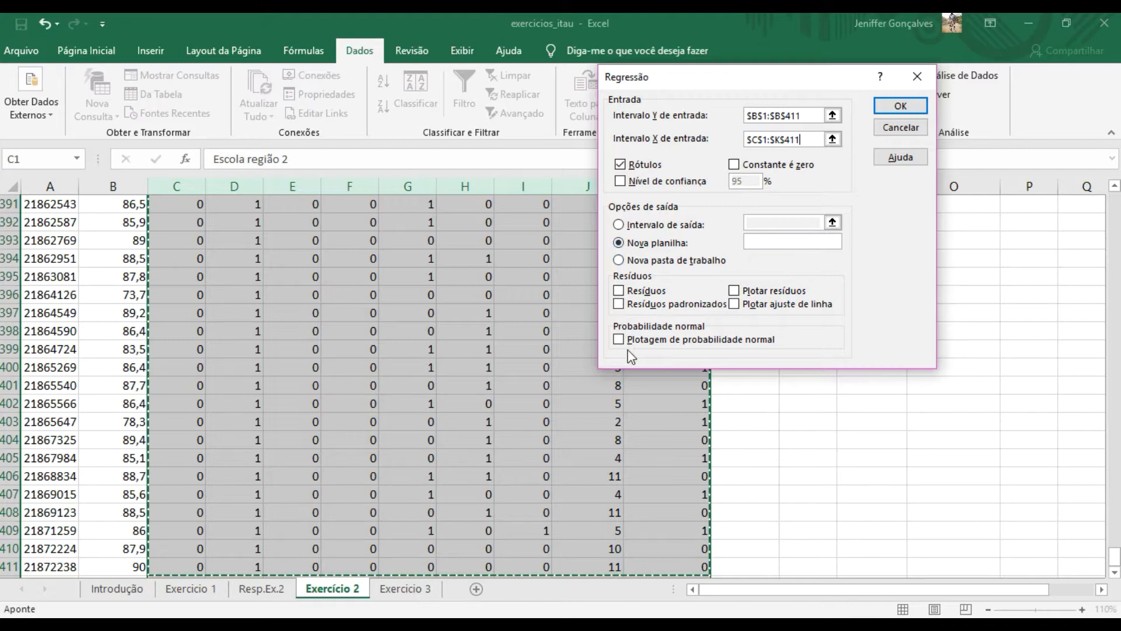
{"action": "left_click", "coordinate": [898, 106]}
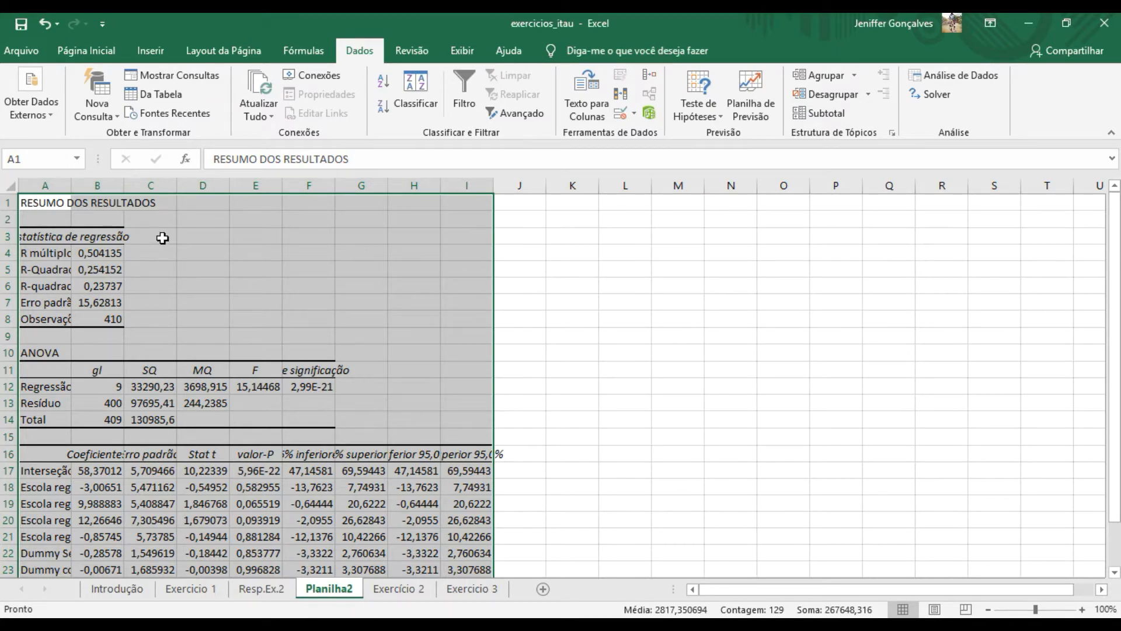
Autofit columns A to I of the regression output so all labels and values show in full.
{"action": "left_click", "coordinate": [112, 205]}
{"action": "scroll", "coordinate": [985, 260], "scroll_direction": "down", "scroll_amount": 1}
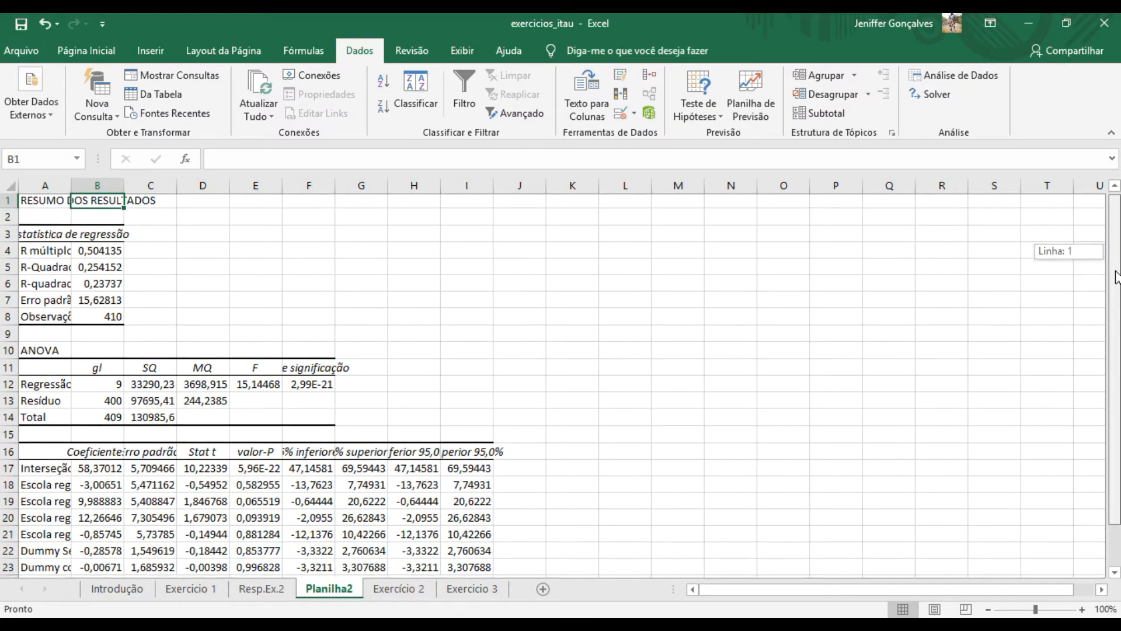
{"action": "scroll", "coordinate": [985, 260], "scroll_direction": "up", "scroll_amount": 1}
{"action": "left_click_drag", "start_coordinate": [71, 185], "coordinate": [475, 210]}
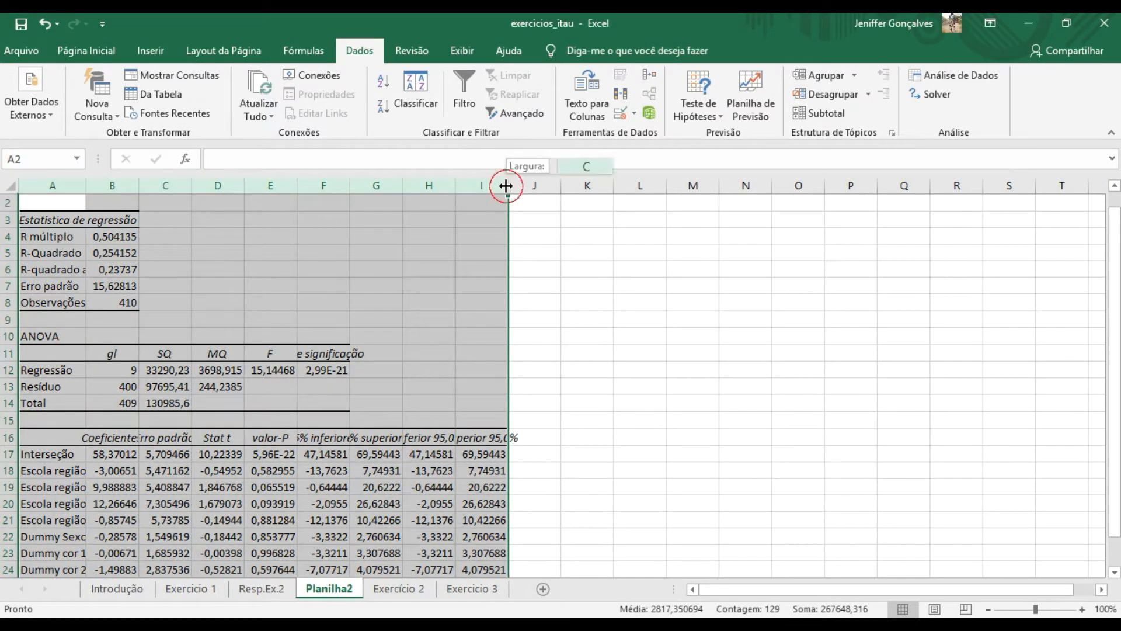
{"action": "double_click", "coordinate": [503, 185]}
{"action": "left_click_drag", "start_coordinate": [1114, 301], "coordinate": [1115, 284]}
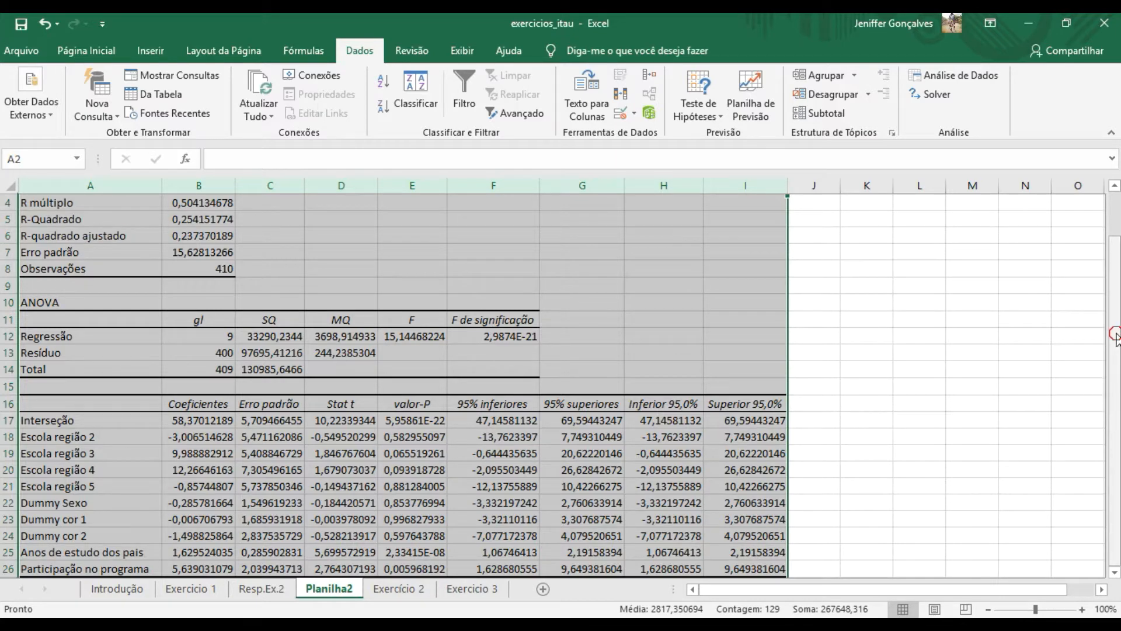
{"action": "scroll", "coordinate": [507, 214], "scroll_direction": "up", "scroll_amount": 1}
{"action": "left_click", "coordinate": [414, 232]}
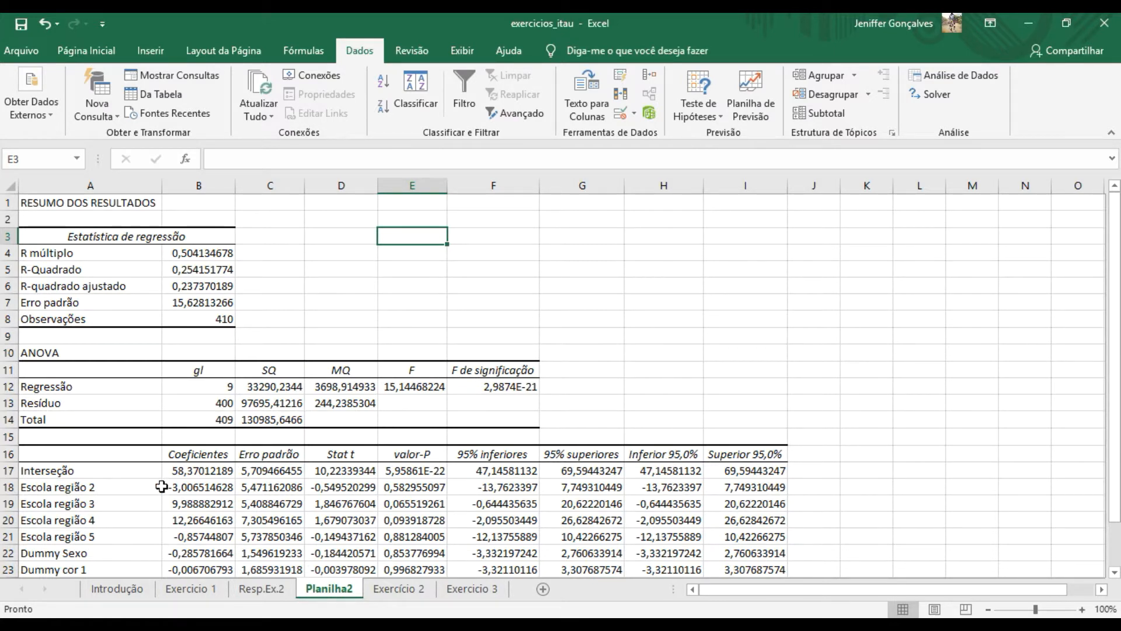
Examine the Coeficientes column of the regression output, comparing the control variables with Participação no programa.
{"action": "left_click_drag", "start_coordinate": [183, 470], "coordinate": [181, 555]}
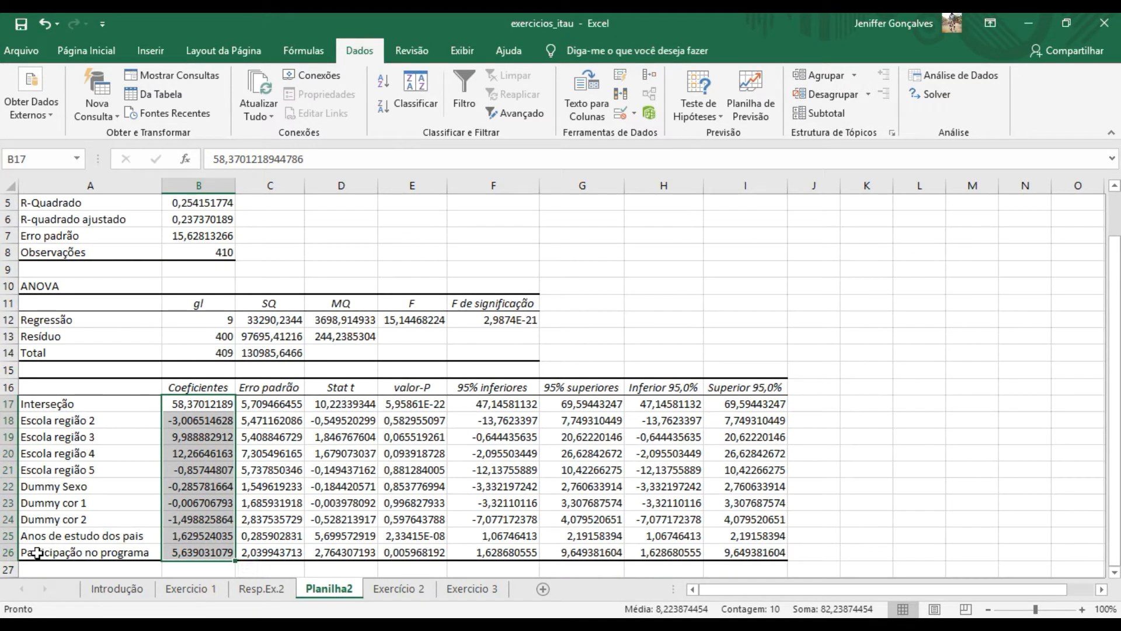
{"action": "left_click", "coordinate": [181, 552]}
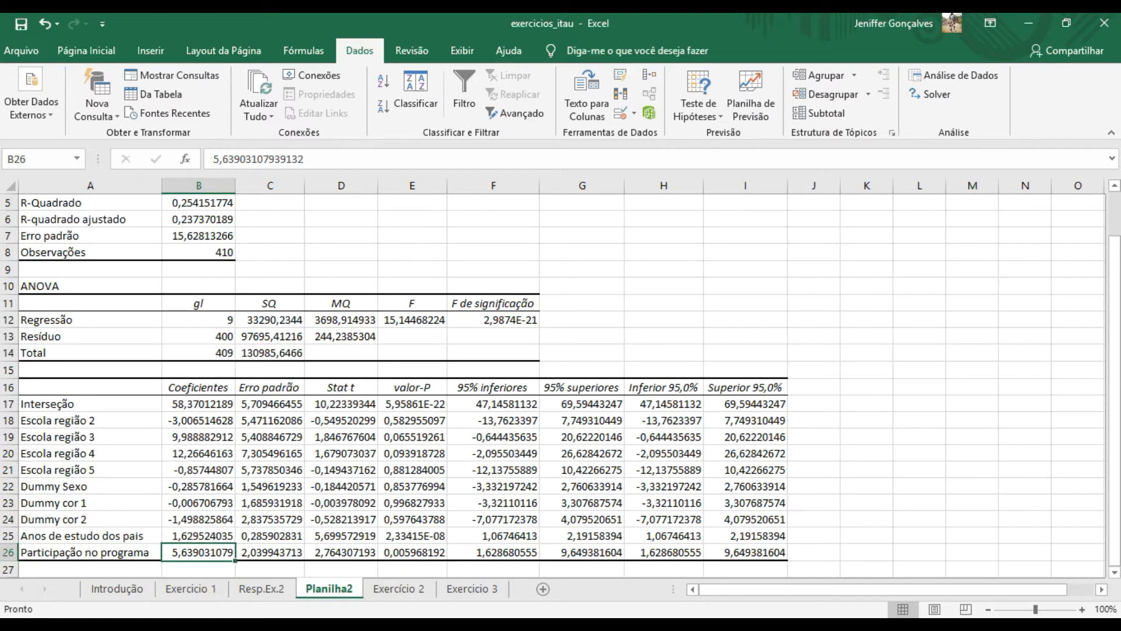
{"action": "left_click", "coordinate": [734, 593]}
{"action": "left_click_drag", "start_coordinate": [197, 403], "coordinate": [202, 517]}
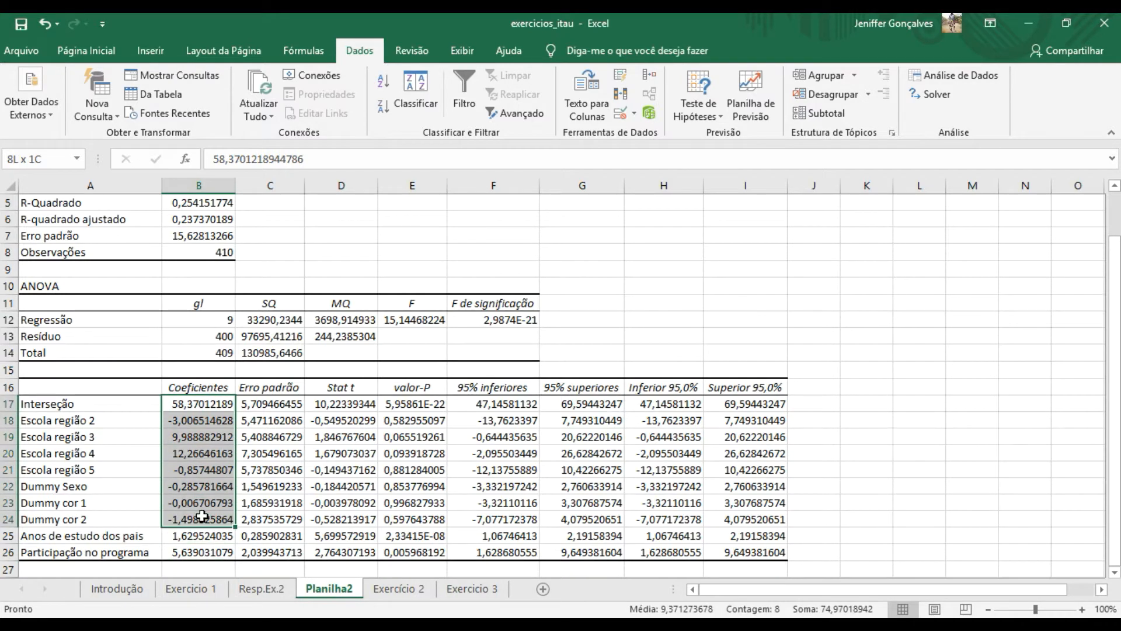
{"action": "left_click", "coordinate": [88, 419]}
{"action": "left_click_drag", "start_coordinate": [214, 418], "coordinate": [201, 536]}
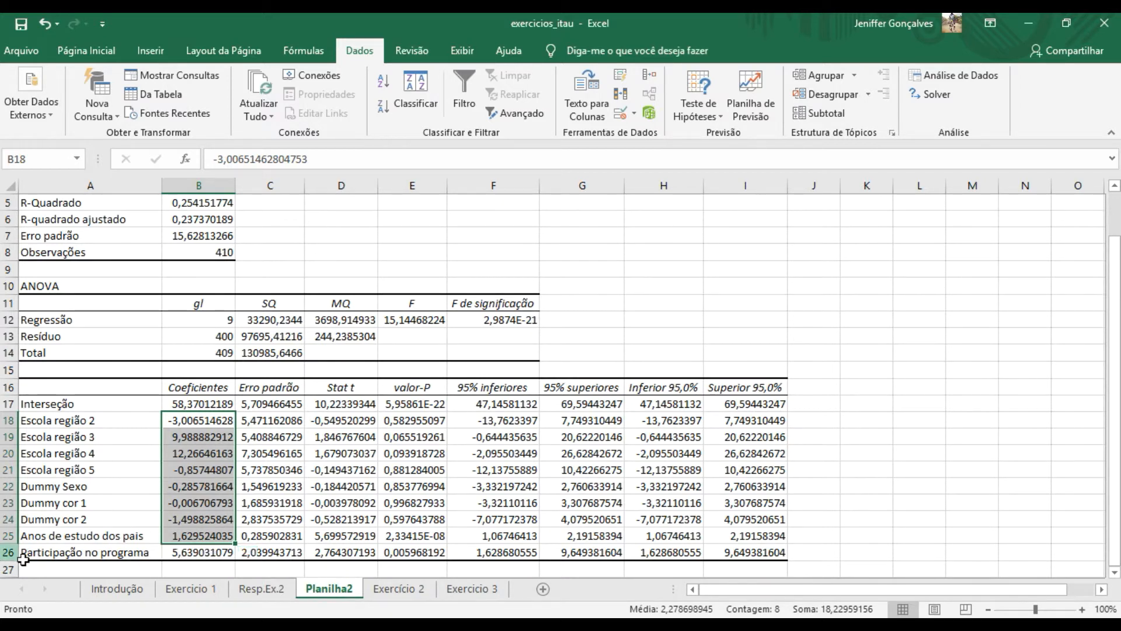
{"action": "left_click", "coordinate": [178, 568]}
{"action": "left_click", "coordinate": [178, 553]}
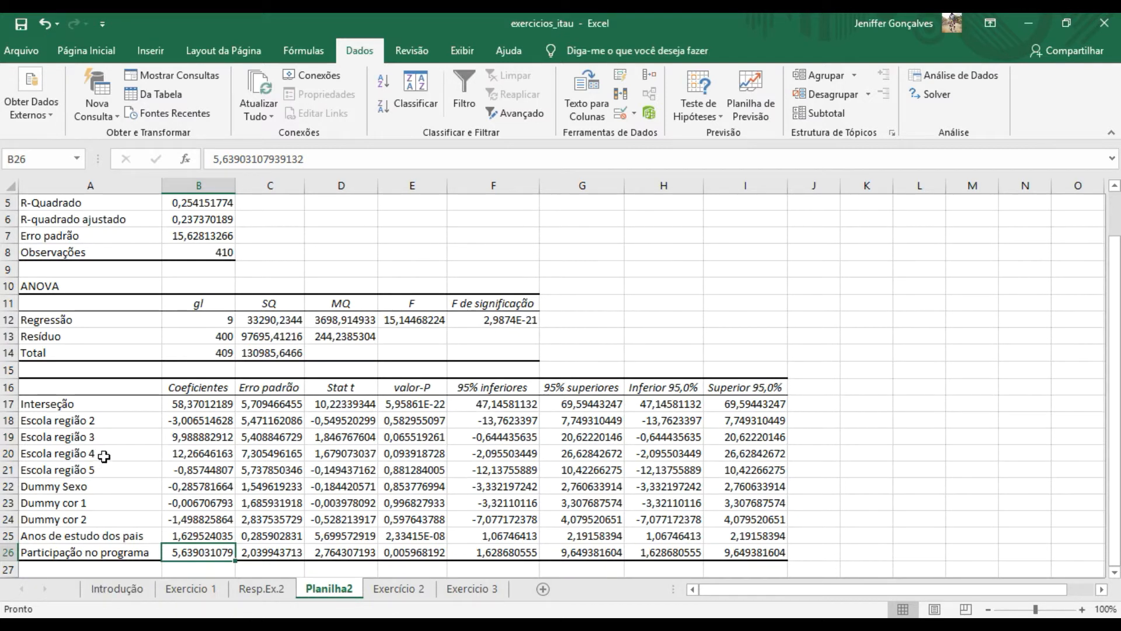
Review the coefficients one by one, from the Escola região dummies through Sexo, cor and Anos de estudo dos pais to Participação no programa.
{"action": "left_click", "coordinate": [179, 422]}
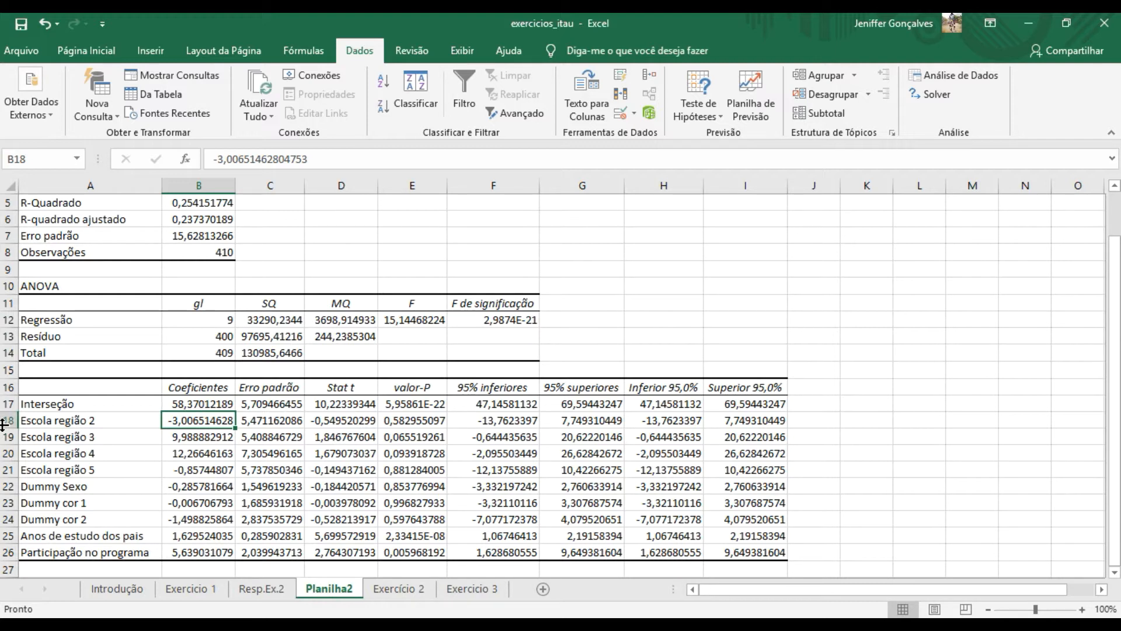
{"action": "left_click", "coordinate": [195, 440]}
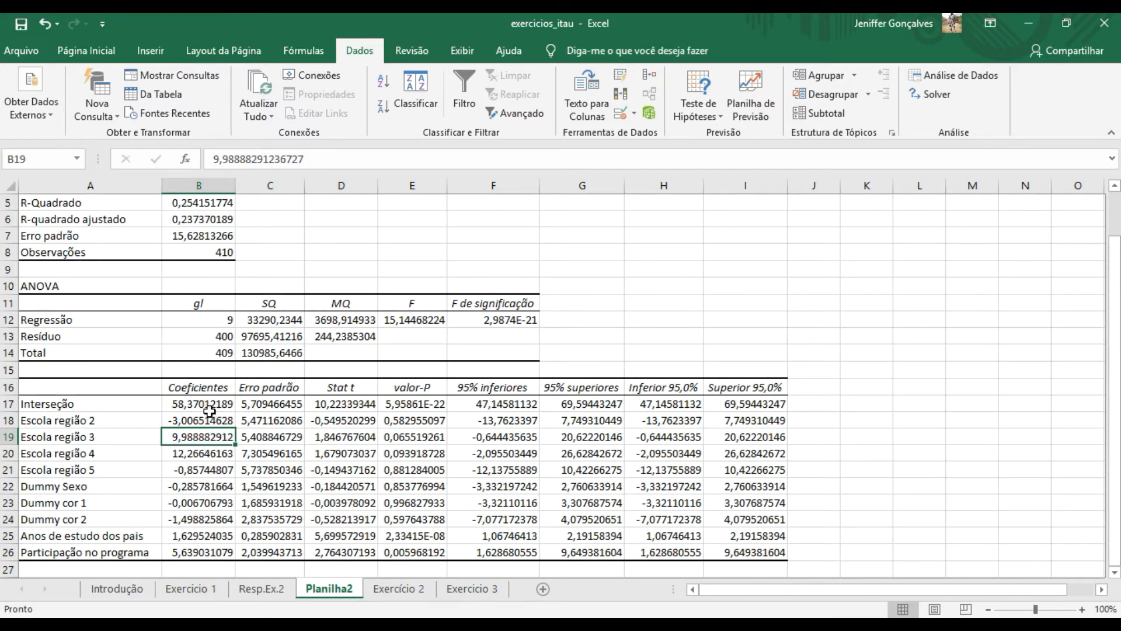
{"action": "left_click", "coordinate": [215, 455]}
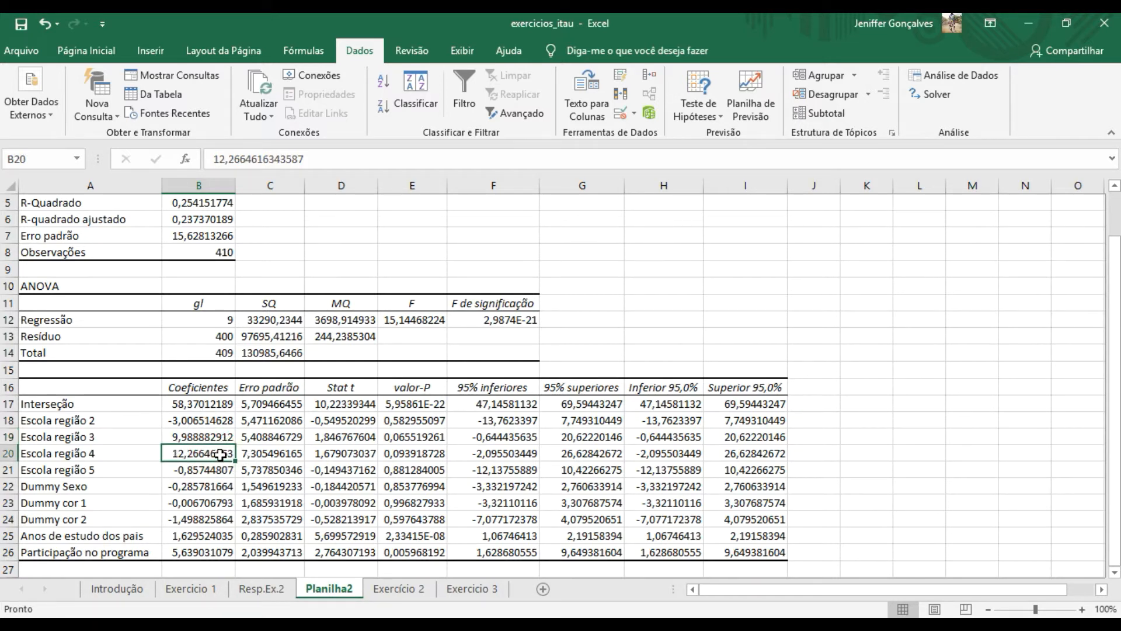
{"action": "left_click", "coordinate": [218, 472]}
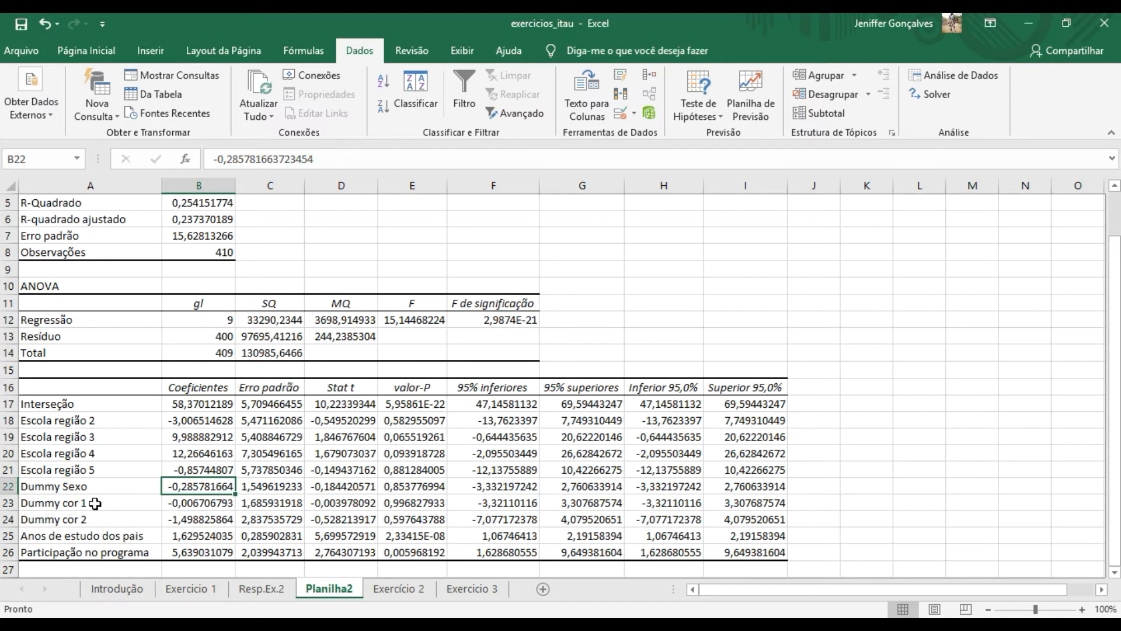
{"action": "left_click", "coordinate": [197, 511]}
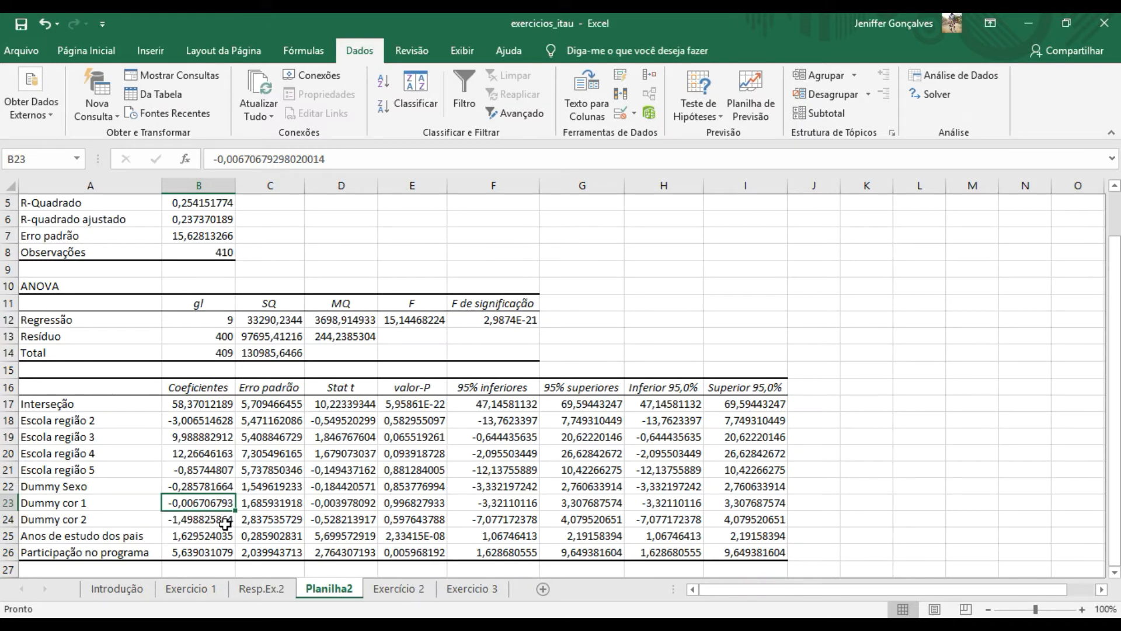
{"action": "left_click", "coordinate": [197, 532]}
{"action": "left_click", "coordinate": [189, 518]}
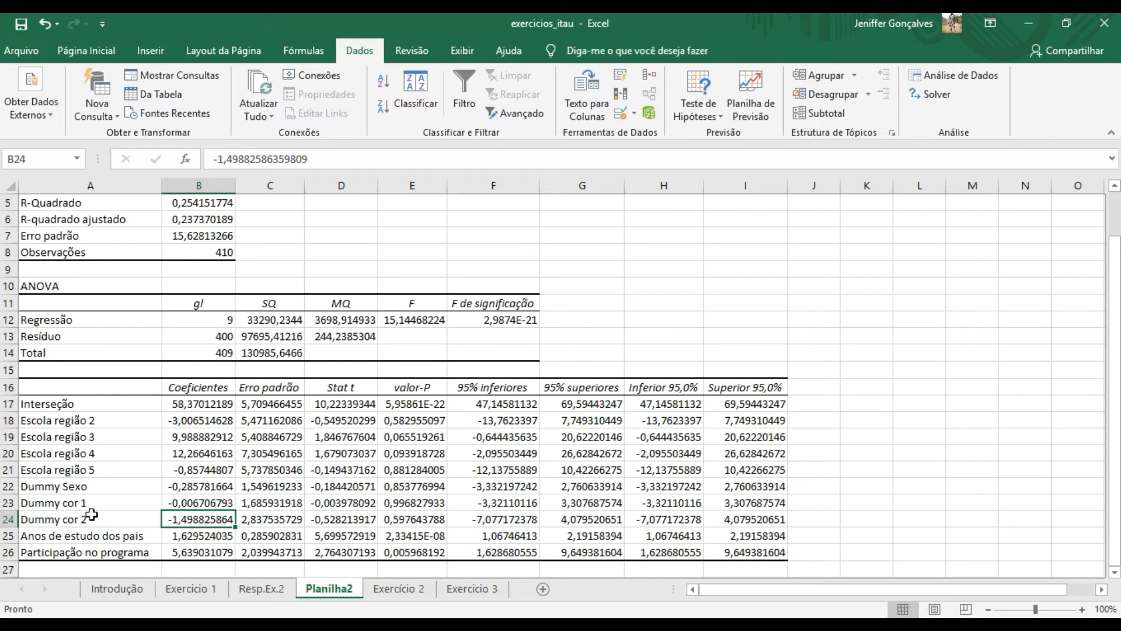
{"action": "left_click", "coordinate": [219, 538]}
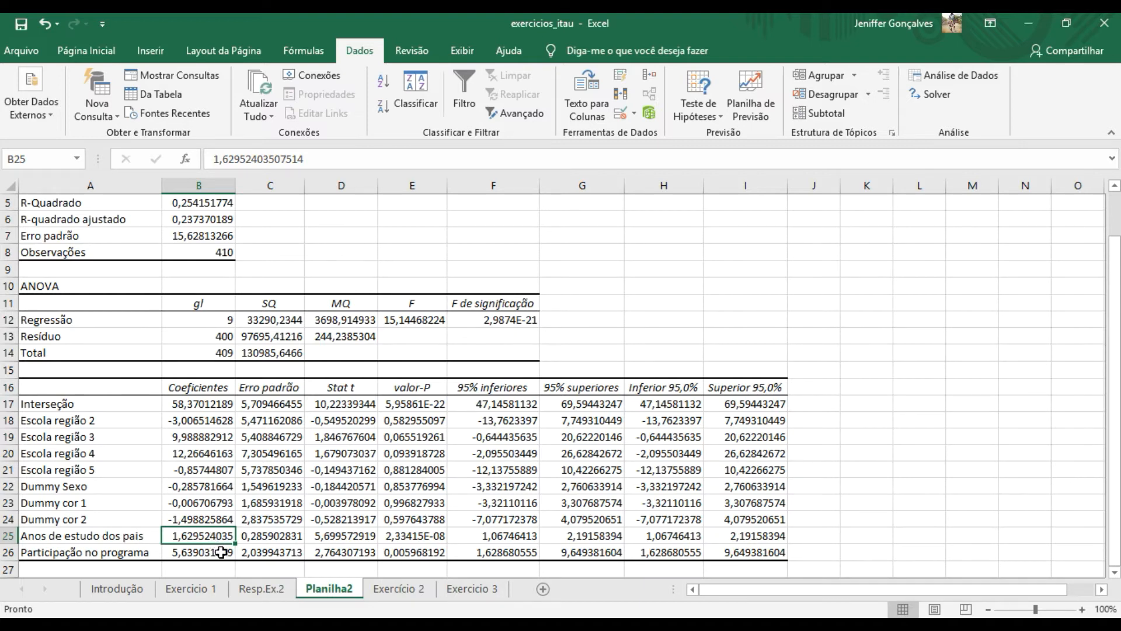
{"action": "left_click", "coordinate": [192, 551]}
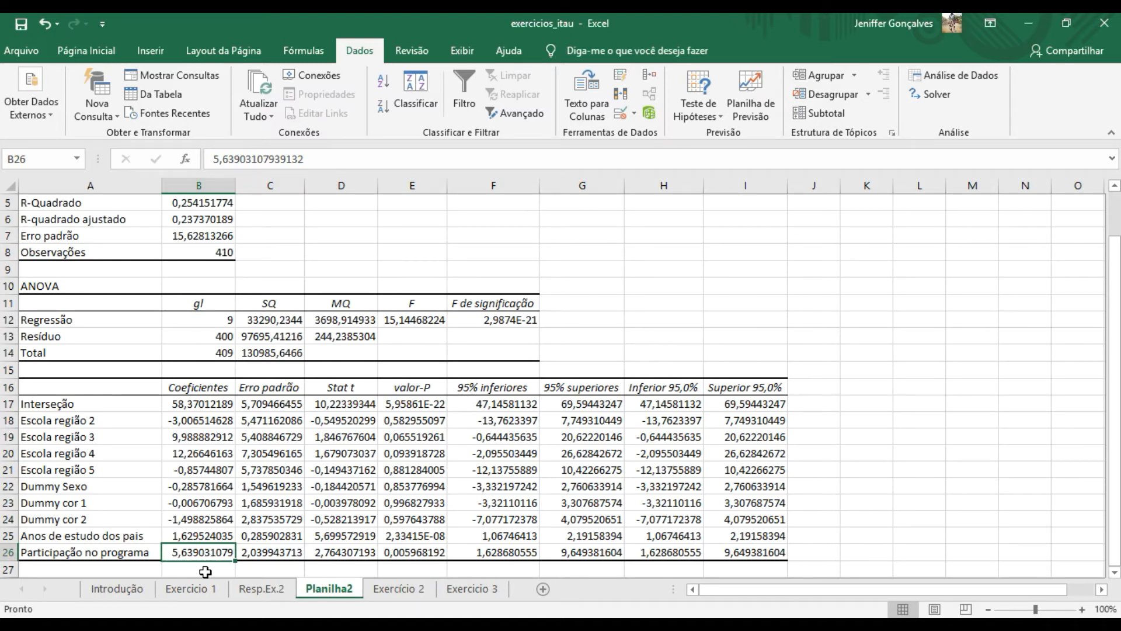
{"action": "left_click", "coordinate": [1115, 572]}
{"action": "left_click", "coordinate": [1114, 573]}
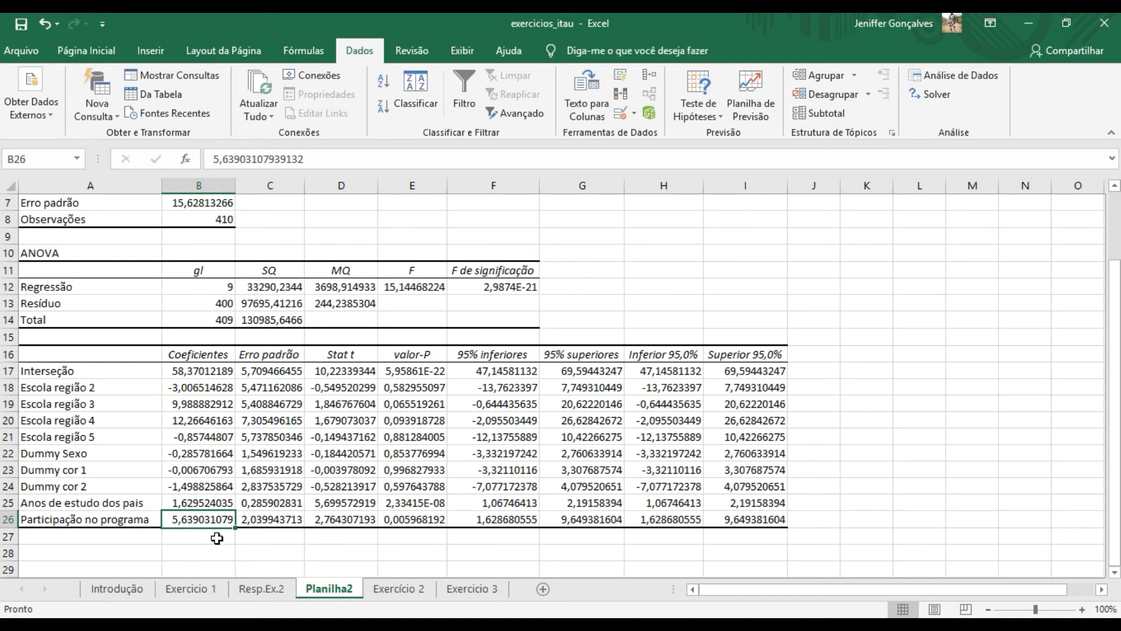
Read item g of Exercício 2 on the Introdução sheet and check it against the Participação no programa coefficient in Planilha2.
{"action": "left_click", "coordinate": [121, 590]}
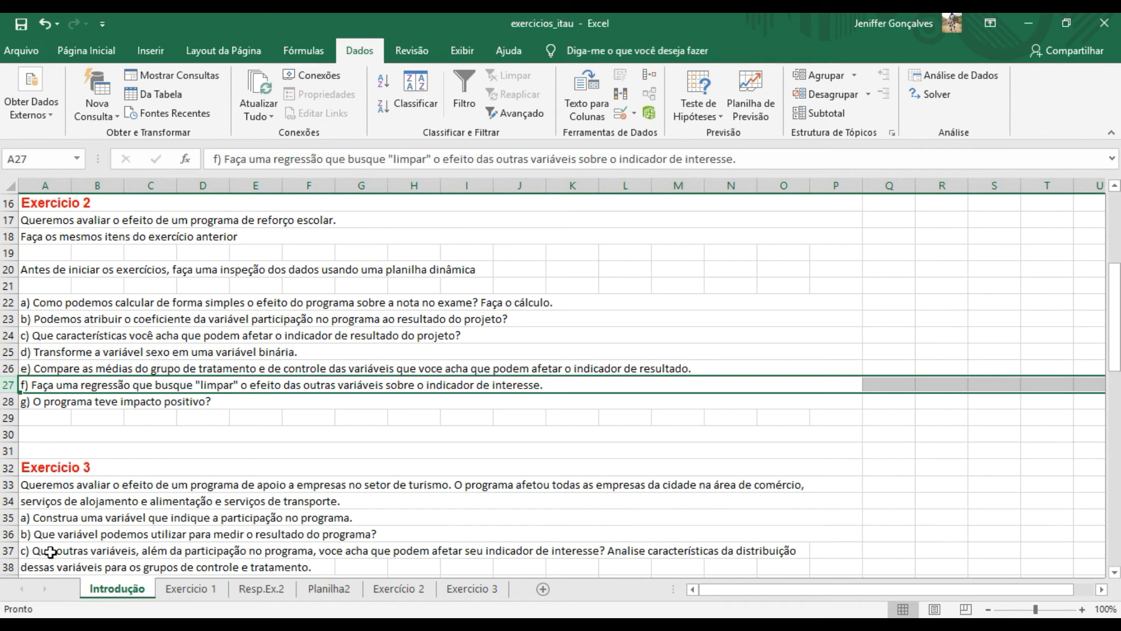
{"action": "left_click", "coordinate": [8, 402]}
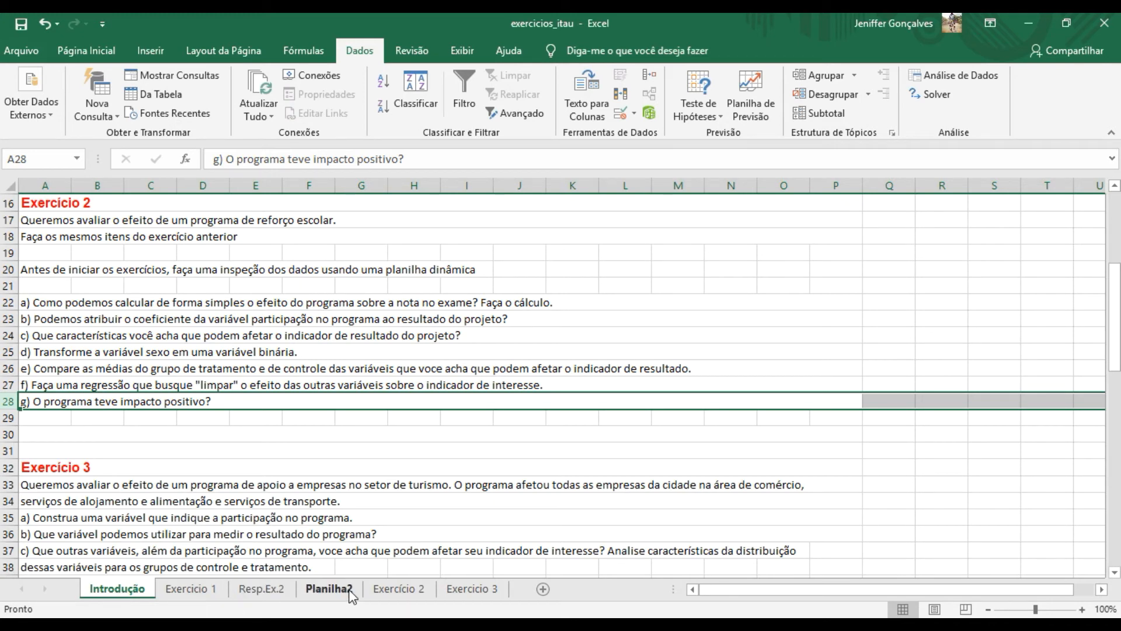
{"action": "left_click", "coordinate": [409, 590]}
{"action": "left_click", "coordinate": [325, 588]}
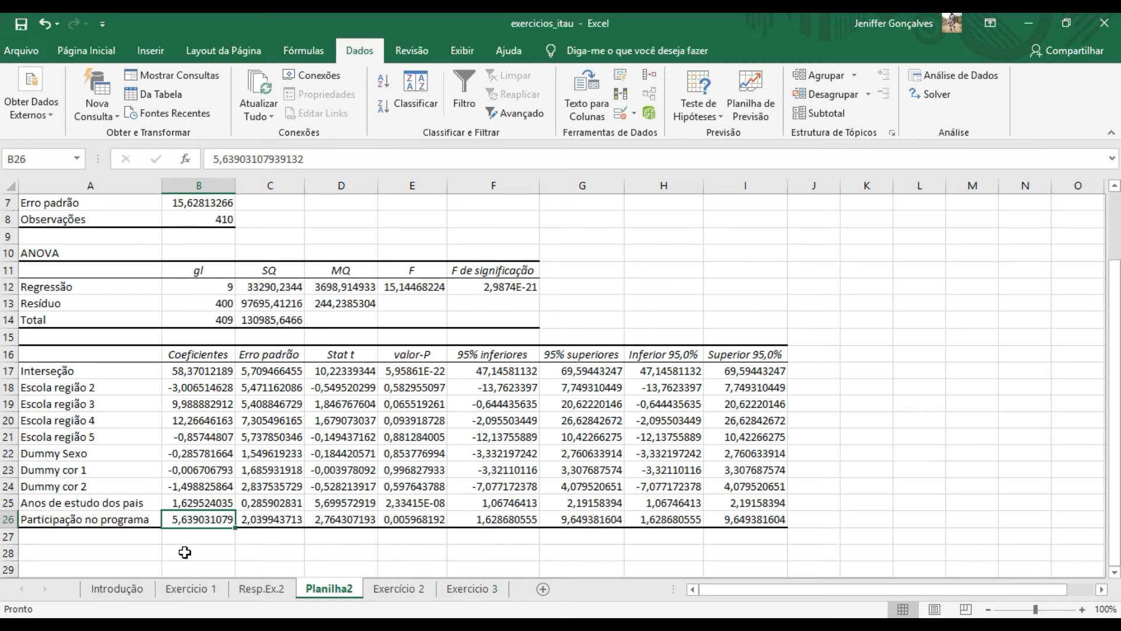
{"action": "left_click", "coordinate": [117, 589]}
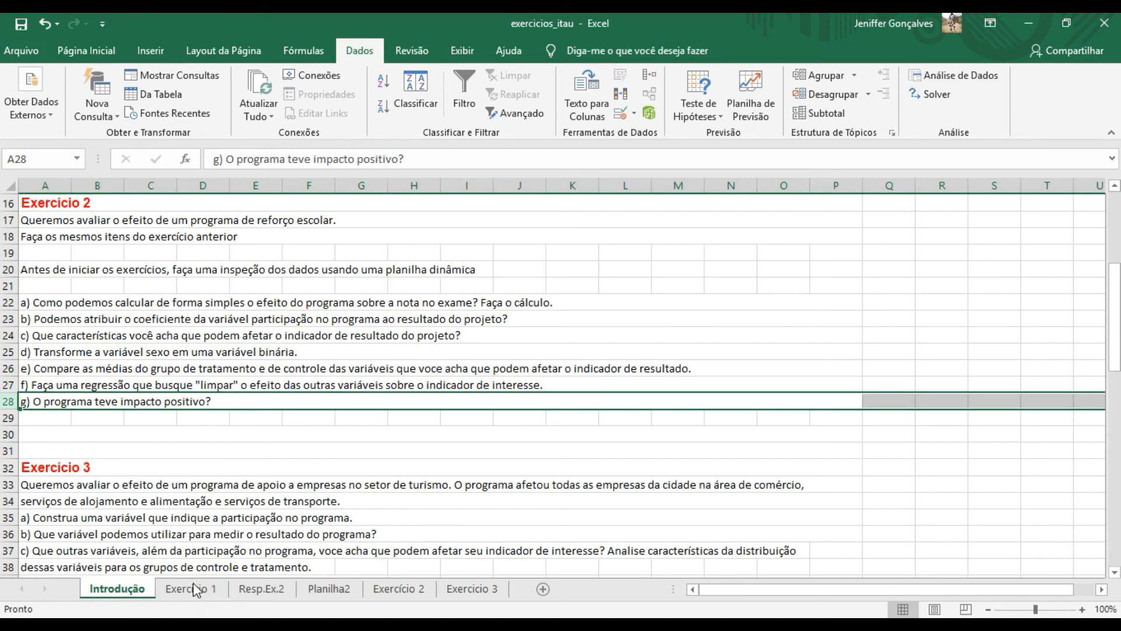